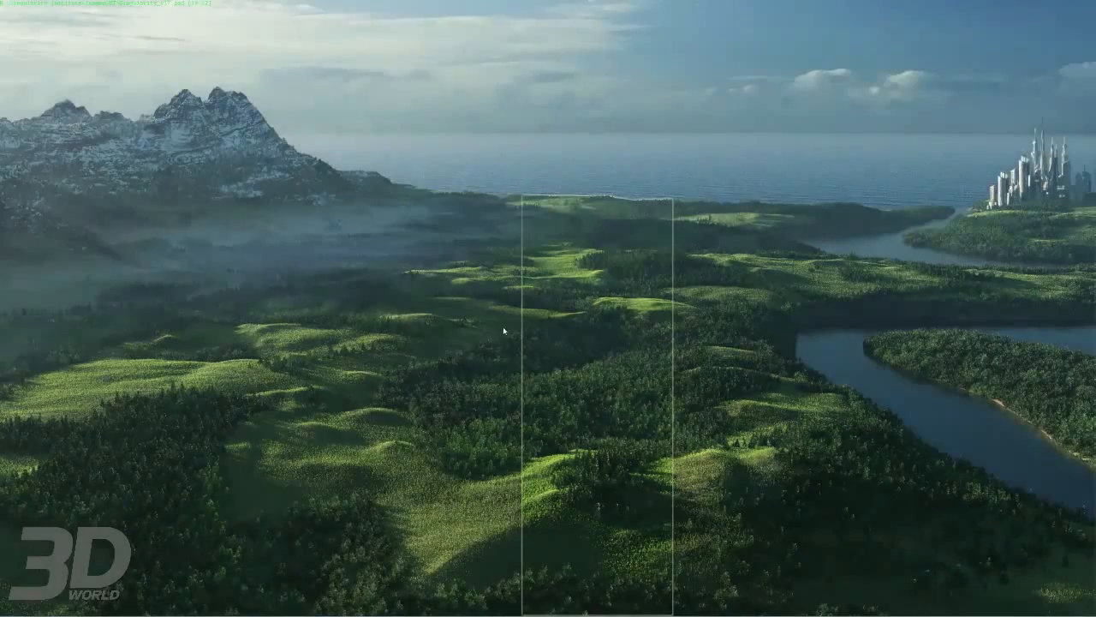
View the previous Singularity reference render and close the full-screen image viewer.
key("Left")
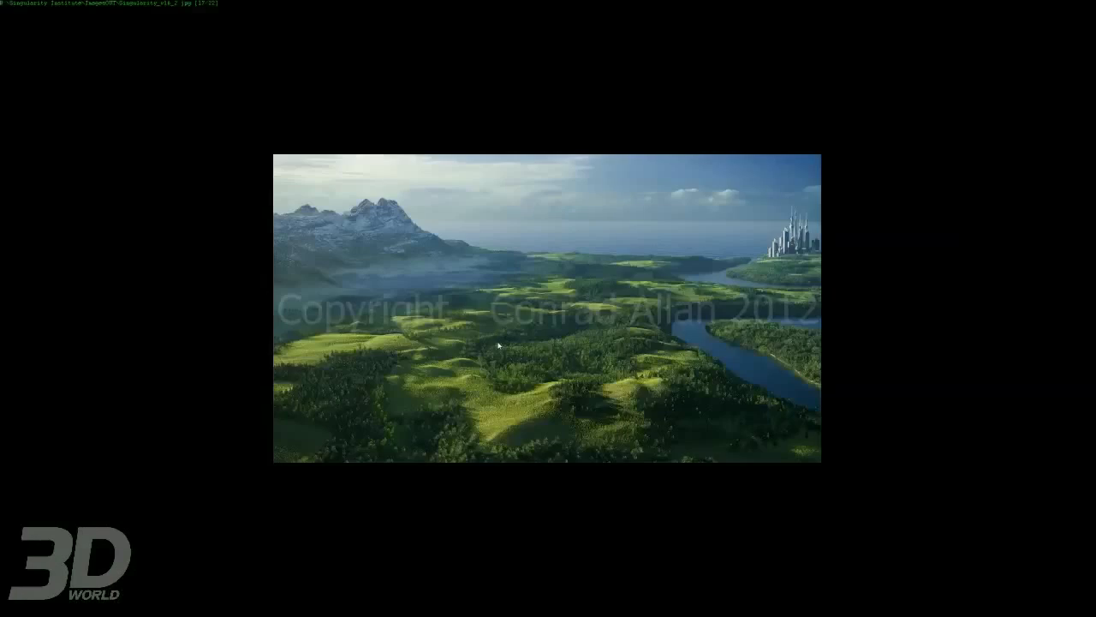
key("Escape")
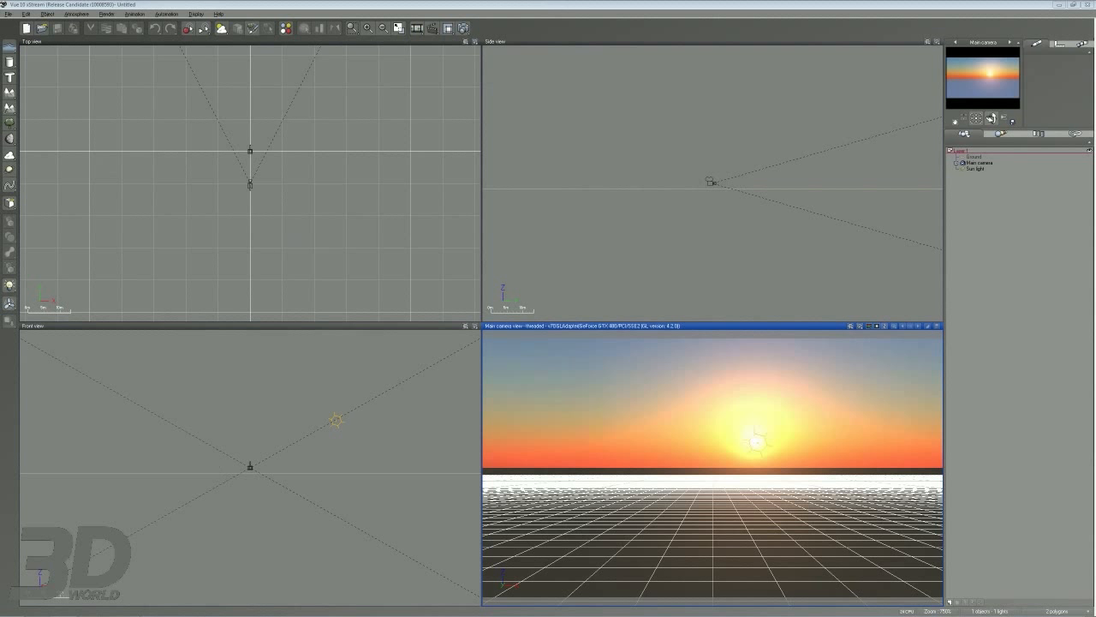
mouse_move(116, 613)
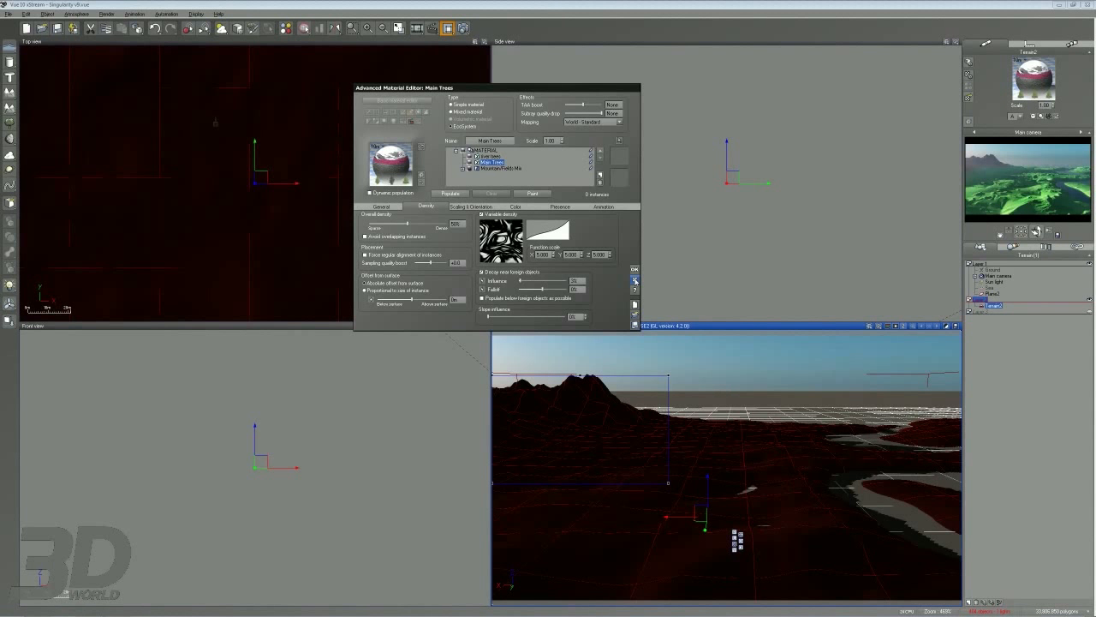
Close the Main Trees material editor, deselect the terrain and switch to the untitled Vue scene.
left_click(635, 280)
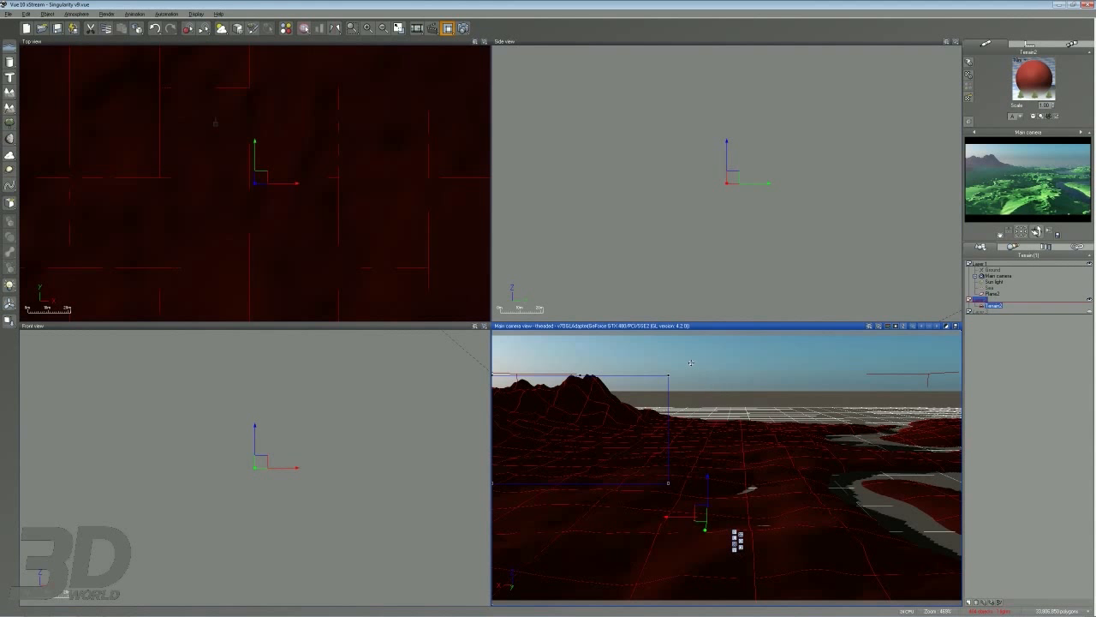
left_click(985, 374)
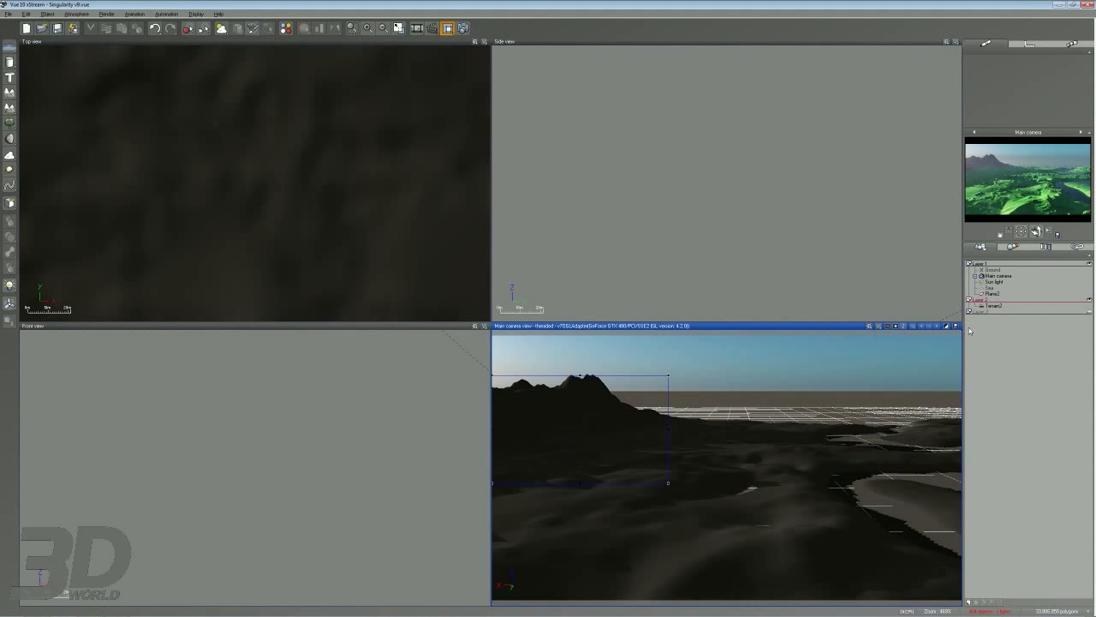
mouse_move(65, 613)
left_click(92, 608)
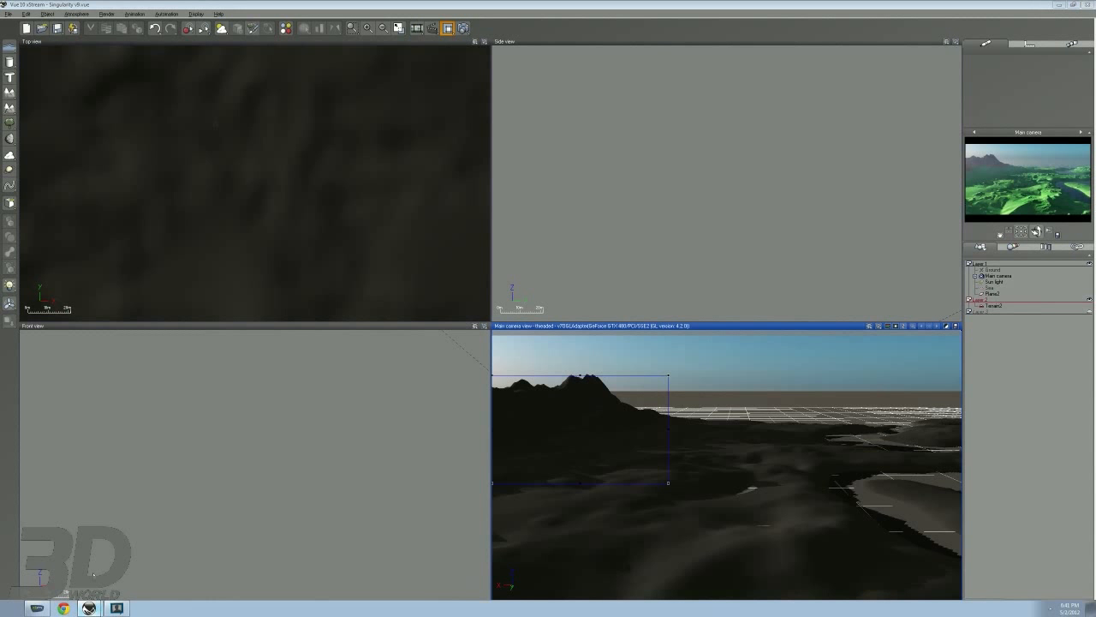
left_click(252, 578)
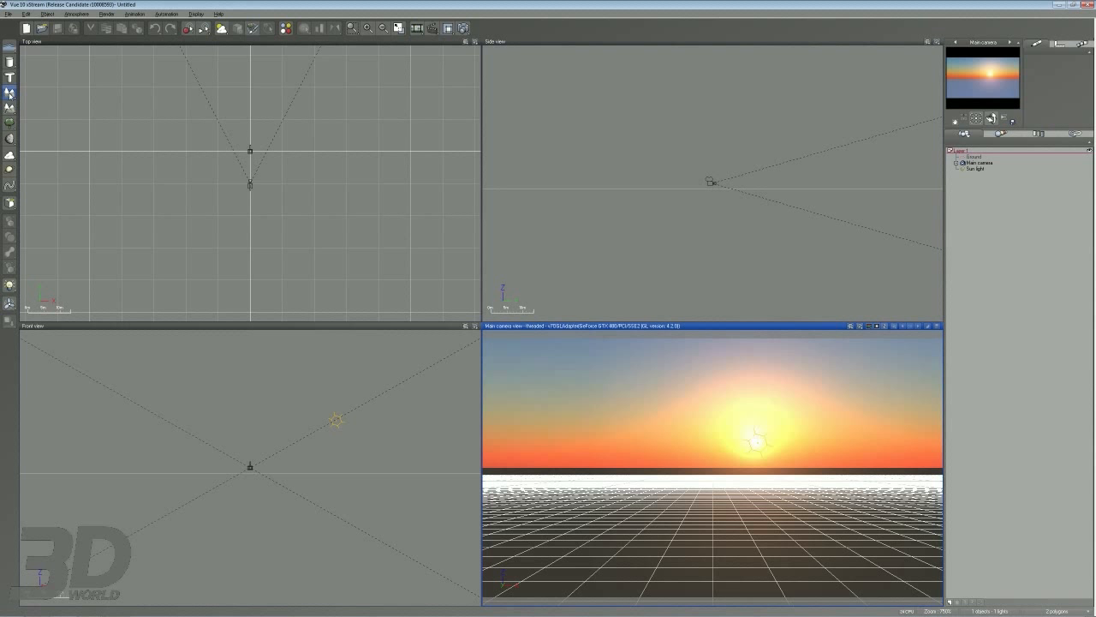
Add a heightfield terrain to the empty scene and resize the side panel beside the viewports.
mouse_move(10, 94)
left_click(10, 95)
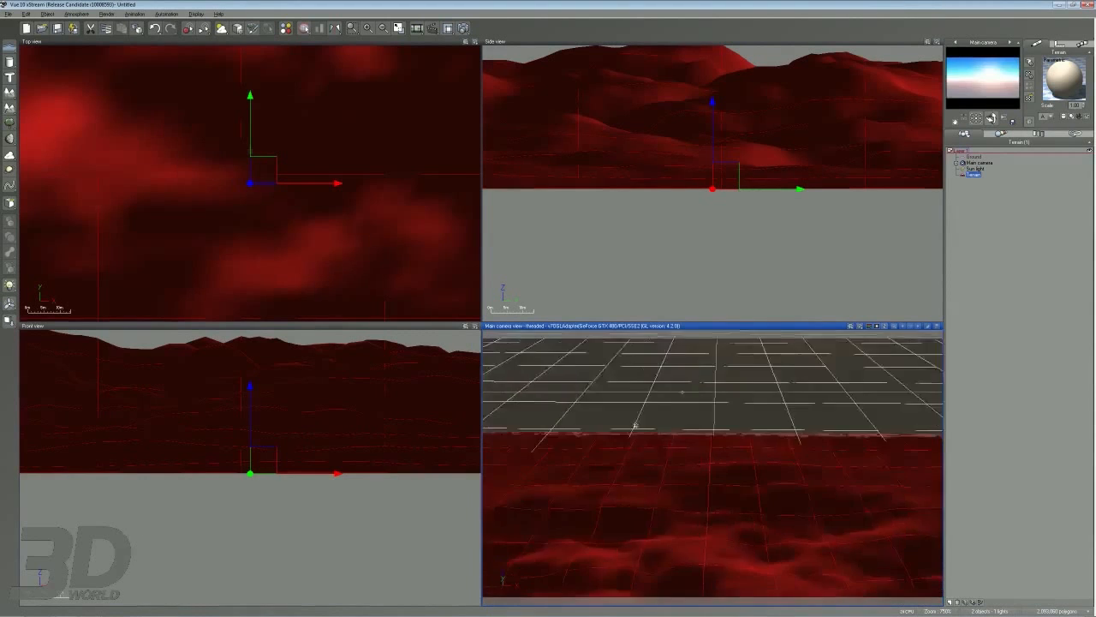
right_click_drag(652, 464, 757, 515)
left_click(973, 404)
right_click_drag(823, 478, 717, 455)
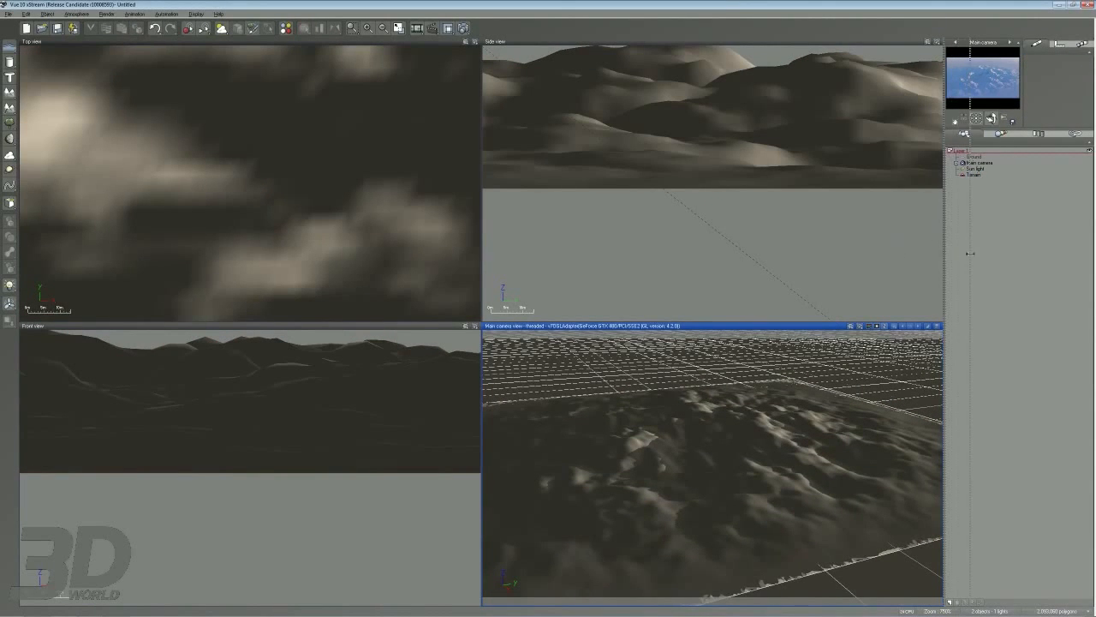
left_click_drag(944, 251, 971, 251)
Open the new terrain in the Terrain Editor and start importing terrain data from a picture.
left_click(1000, 282)
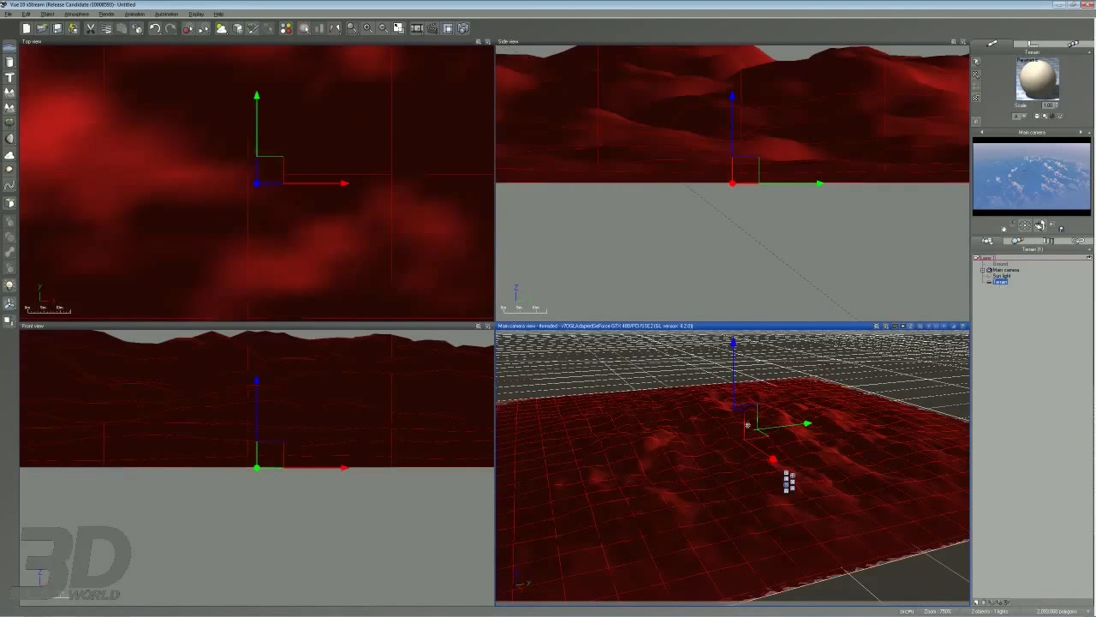
double_click(687, 472)
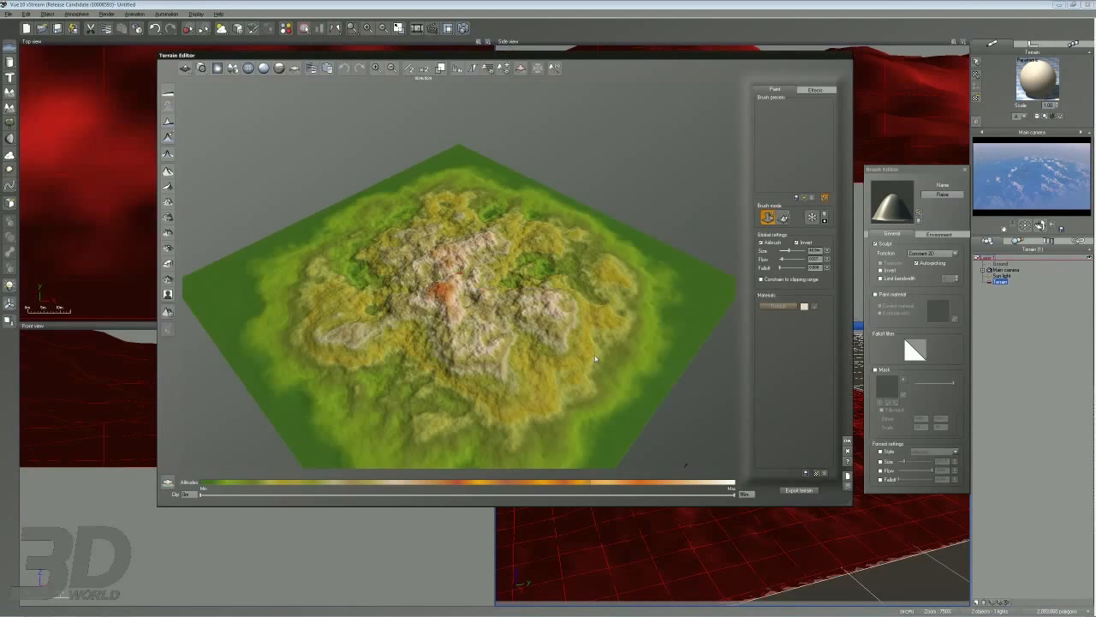
mouse_move(482, 368)
right_mouse_down()
mouse_move(538, 341)
mouse_move(391, 225)
mouse_move(379, 262)
right_mouse_up()
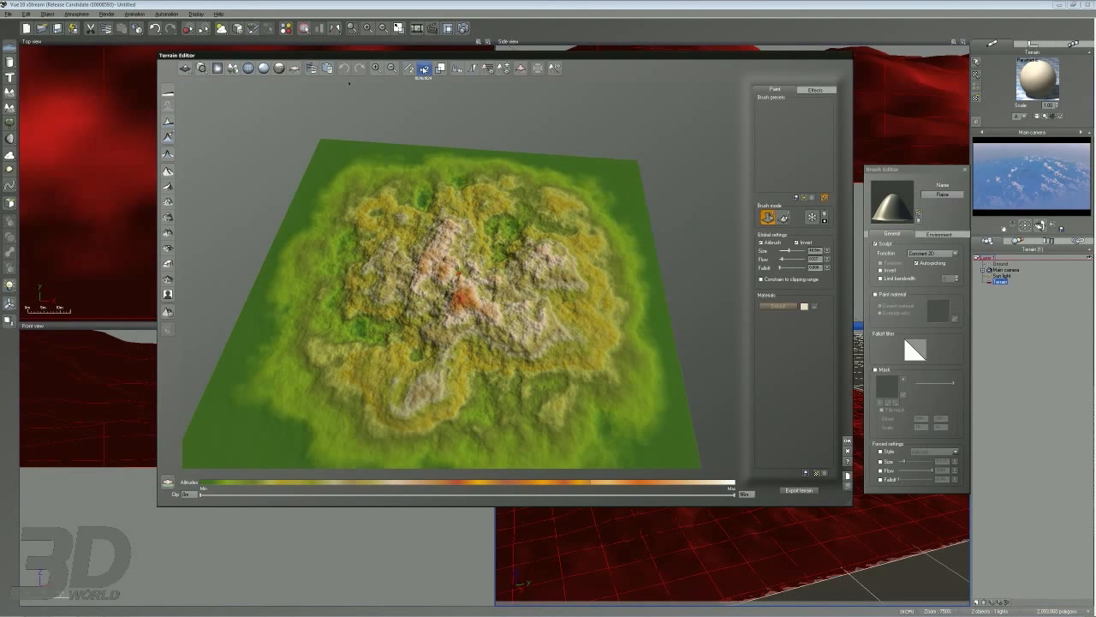
left_click(443, 72)
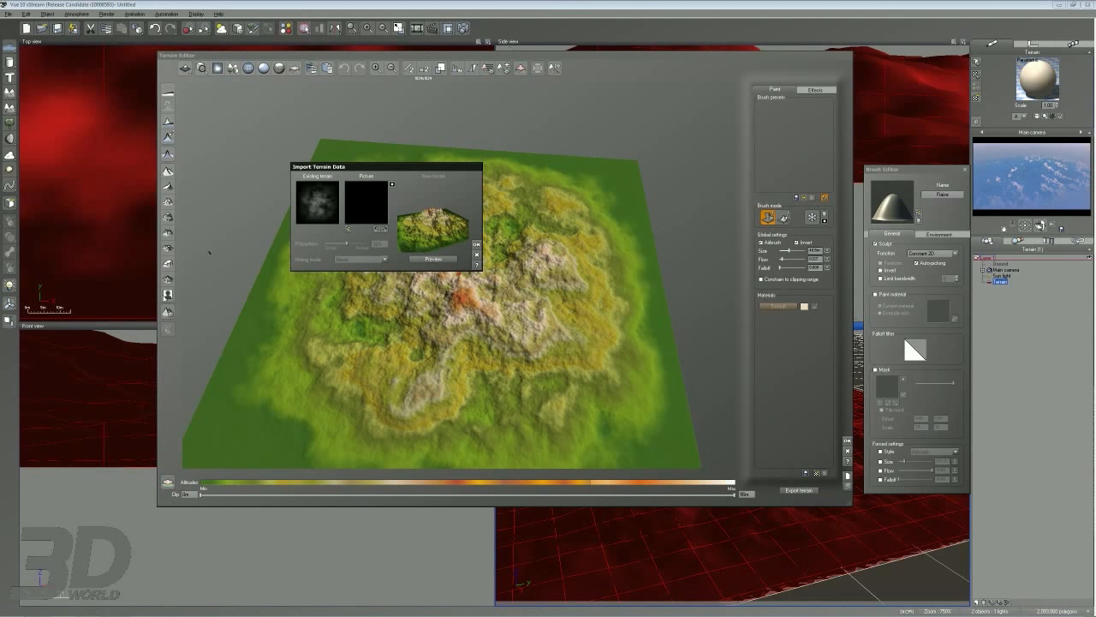
Load SingularityTerrain Heightmap.tga from the Output folder as the import picture.
left_click(348, 230)
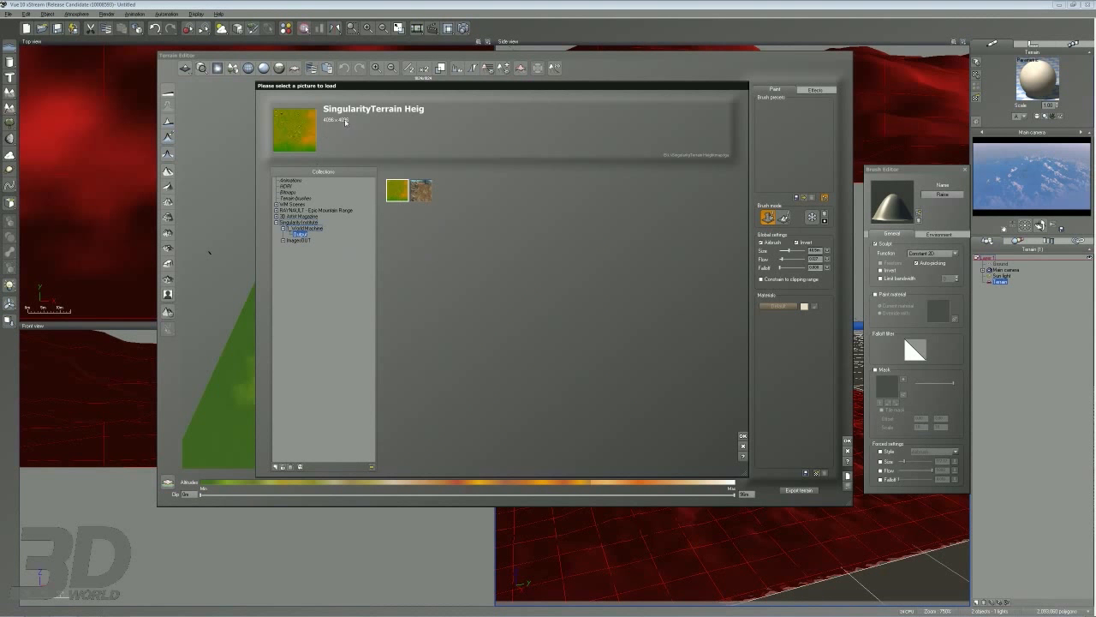
left_click(372, 467)
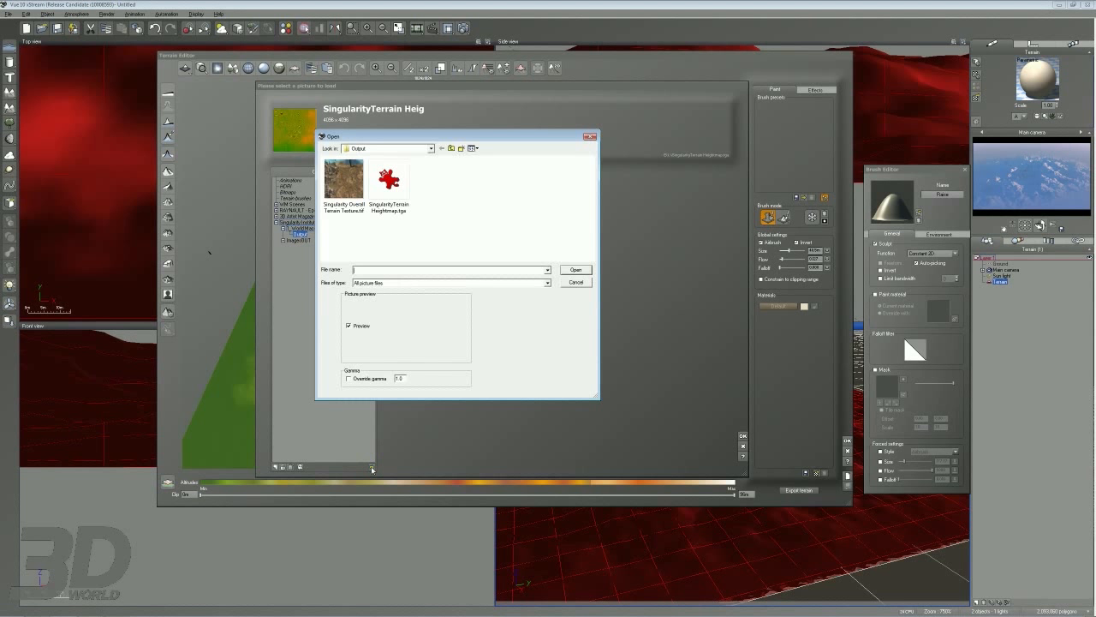
left_click(358, 190)
double_click(364, 186)
left_click(385, 184)
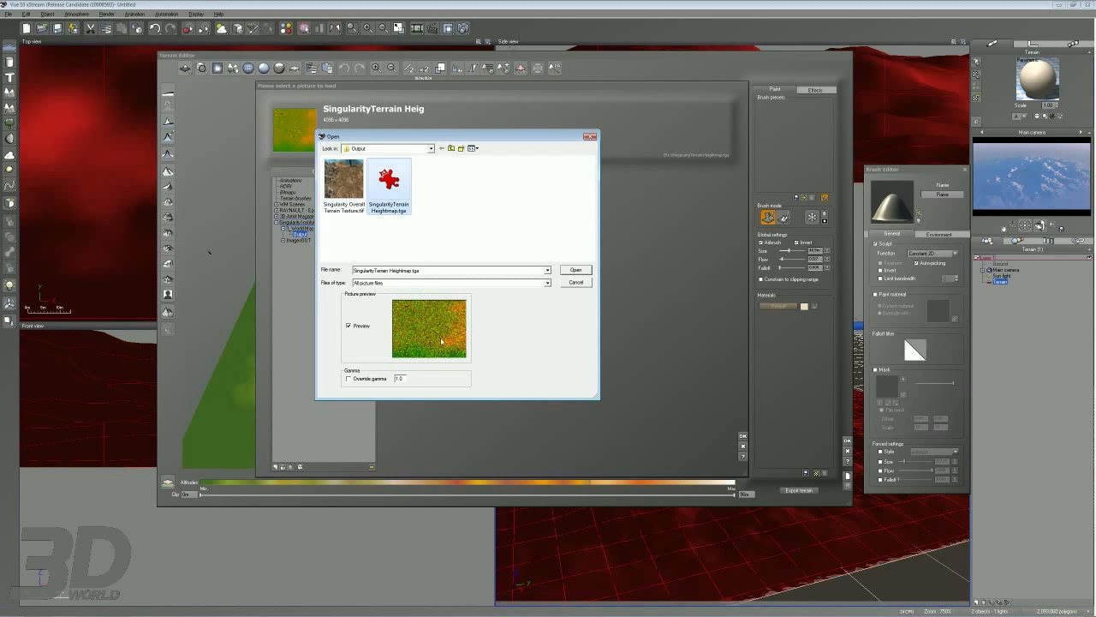
left_click(577, 271)
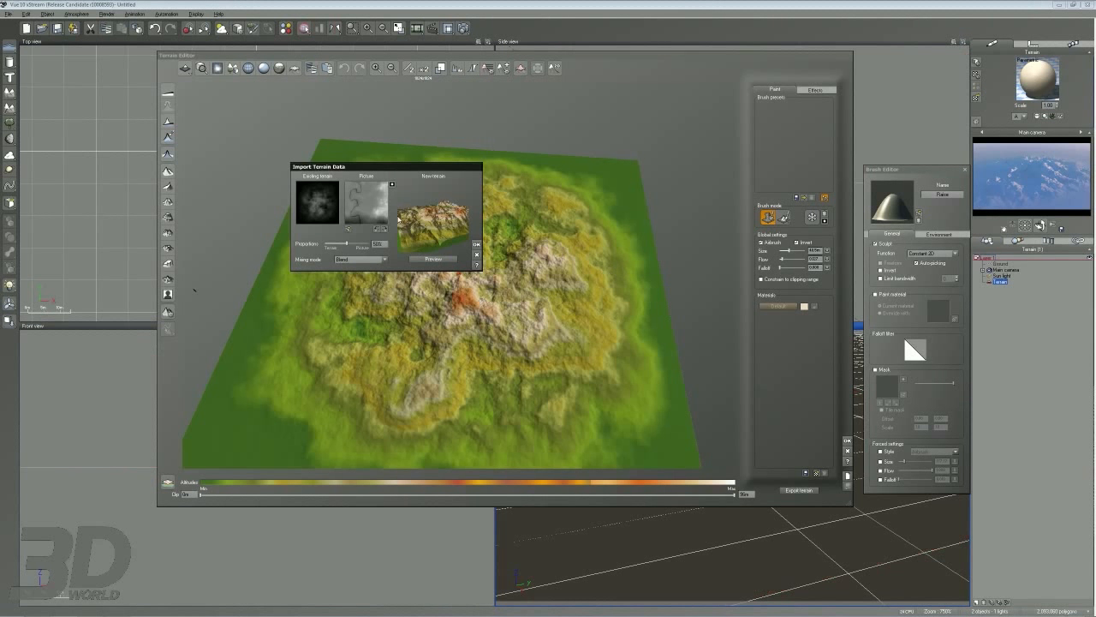
Shift the blend proportion fully to the picture, apply the import and accept the edited terrain.
left_click_drag(347, 243, 370, 242)
left_click(478, 246)
right_click_drag(511, 319, 582, 344)
left_click_drag(570, 304, 608, 343)
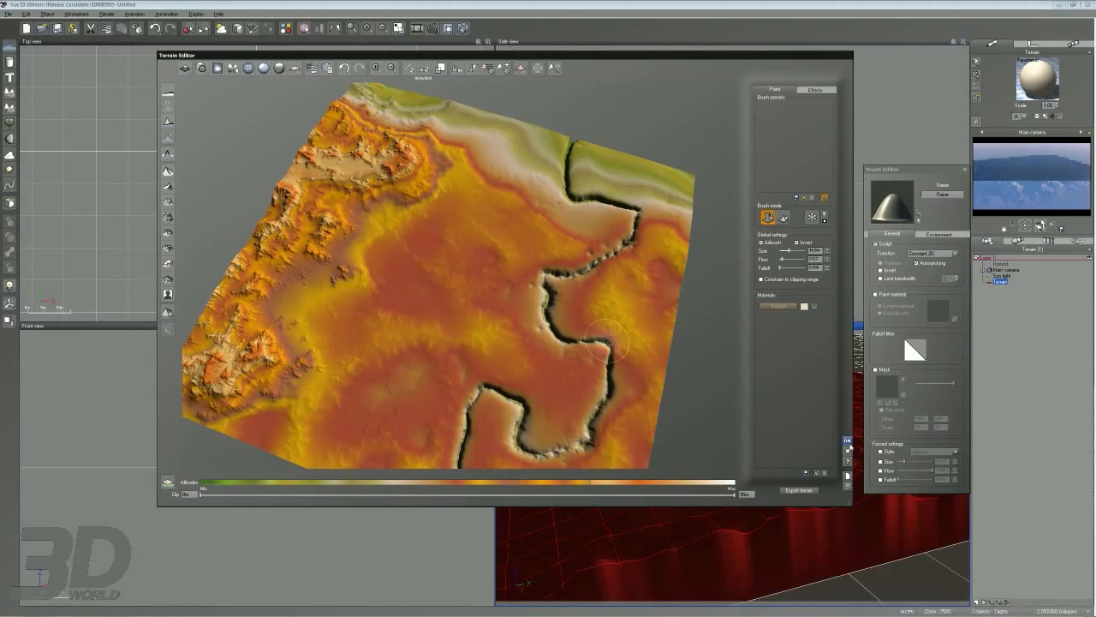
left_click(847, 441)
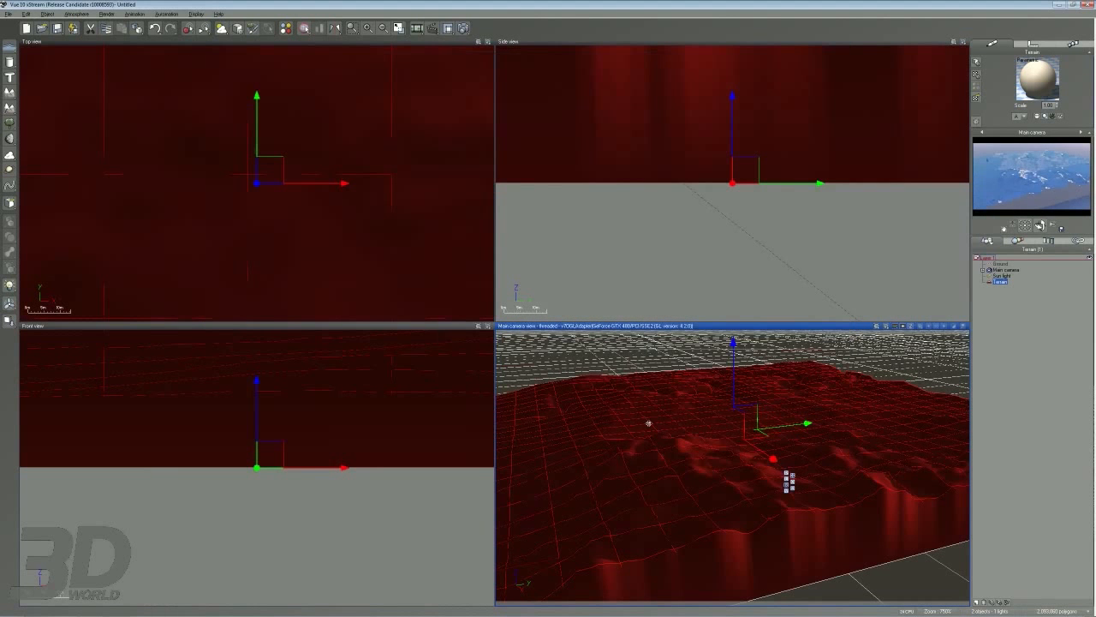
Switch the terrain's Default material to mapped picture colouring and load the Singularity Overall Terrain Texture image.
middle_click_drag(750, 474, 677, 477)
middle_click_drag(788, 480, 822, 482)
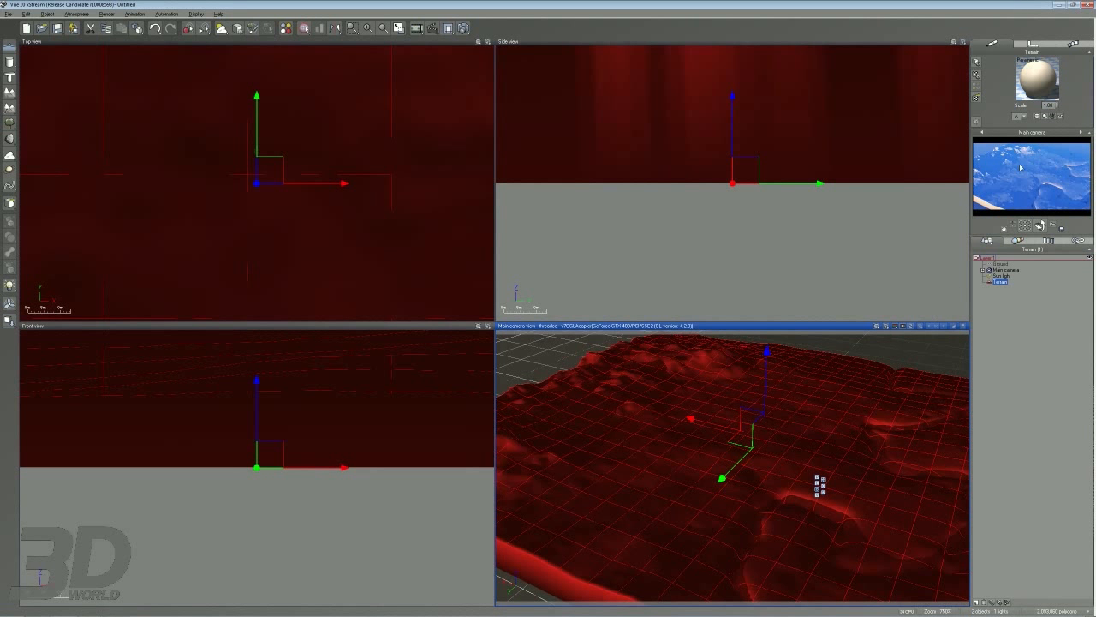
double_click(1040, 94)
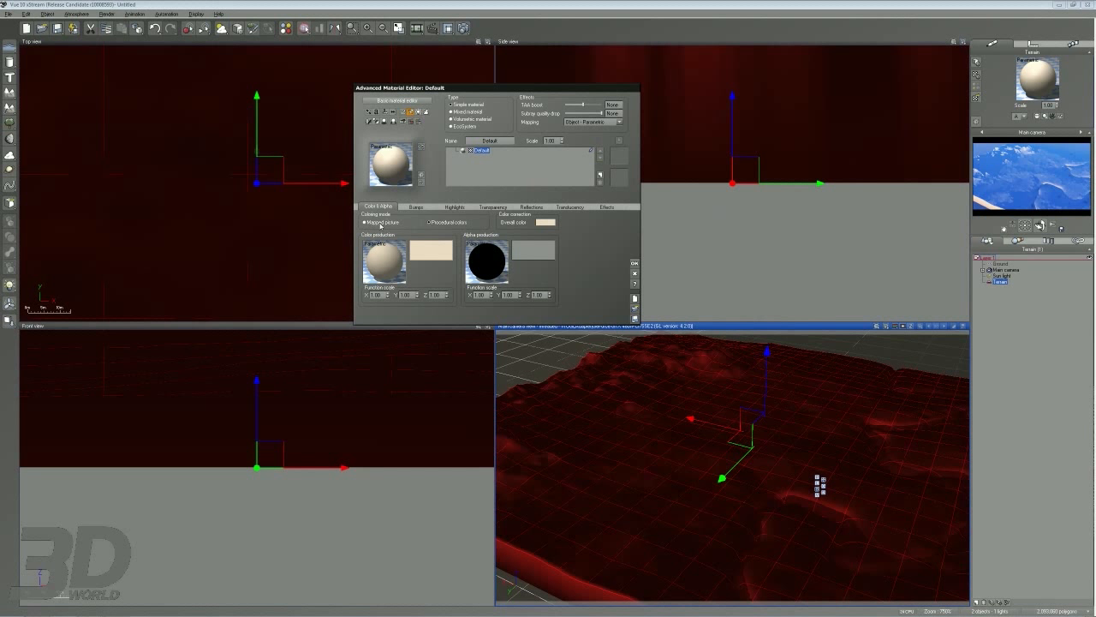
left_click(373, 225)
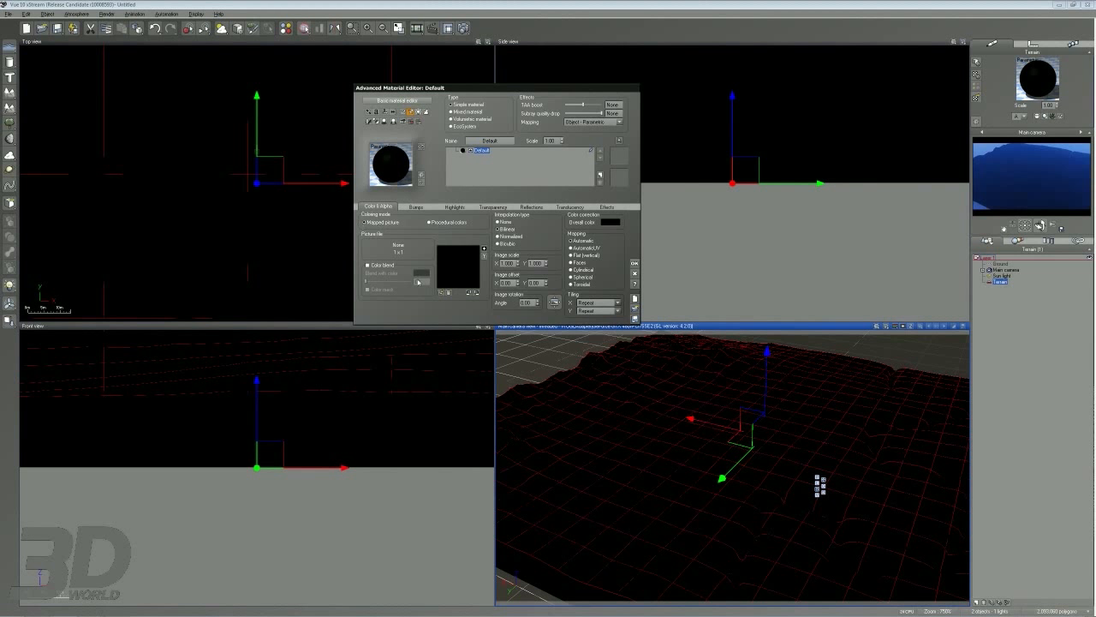
left_click(441, 293)
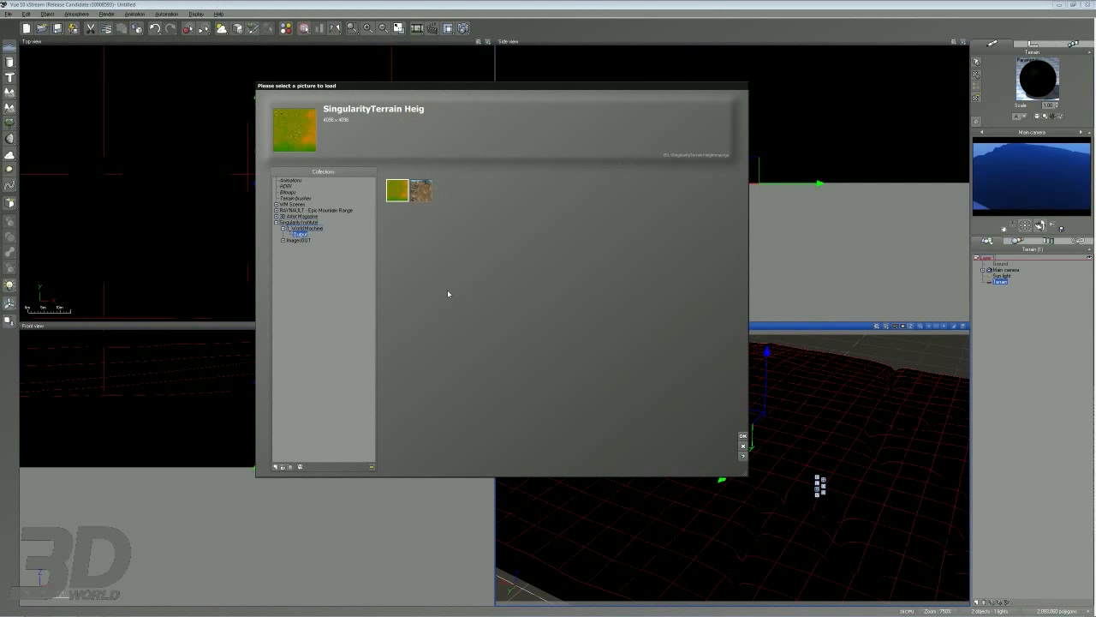
left_click(427, 199)
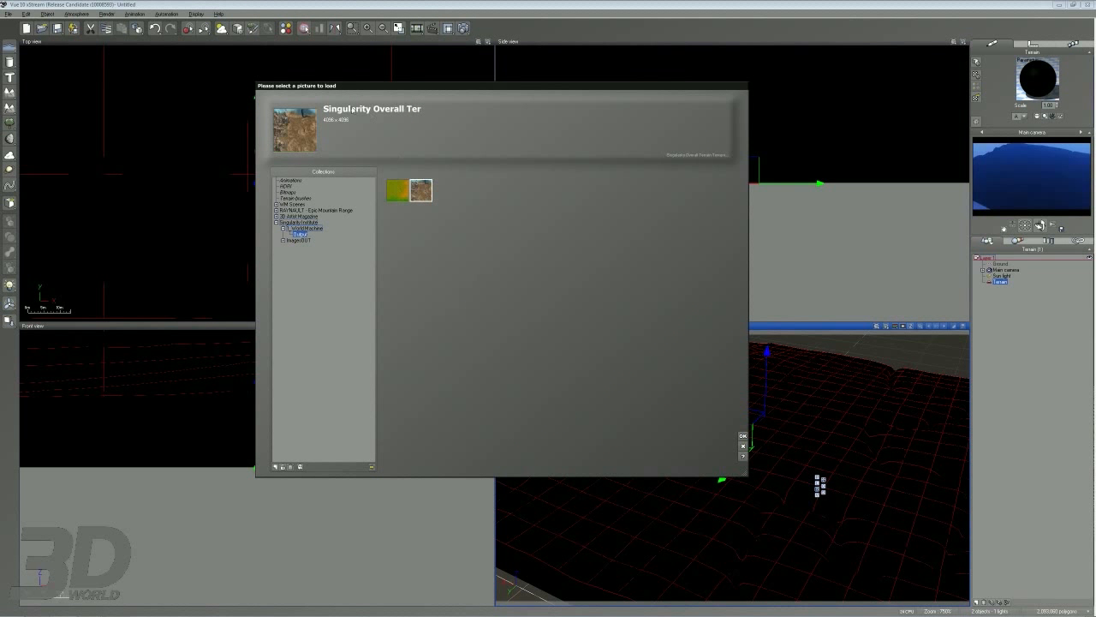
left_click(742, 437)
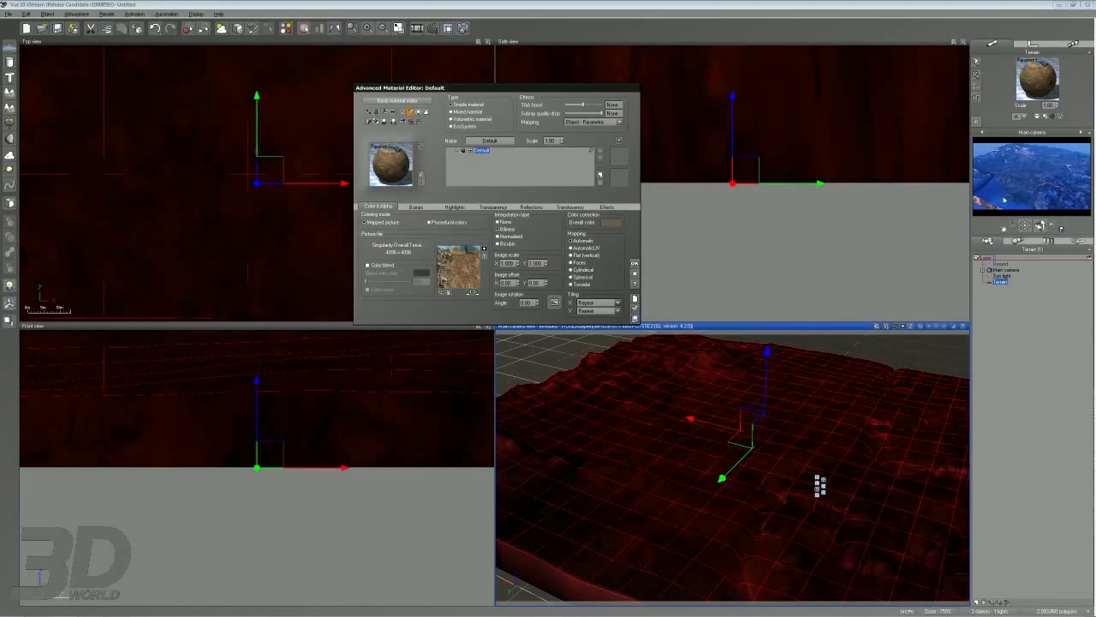
Move the sun light above and behind the camera in the side view, and review the atmosphere's sky, fog and haze settings.
right_click_drag(826, 188, 818, 220)
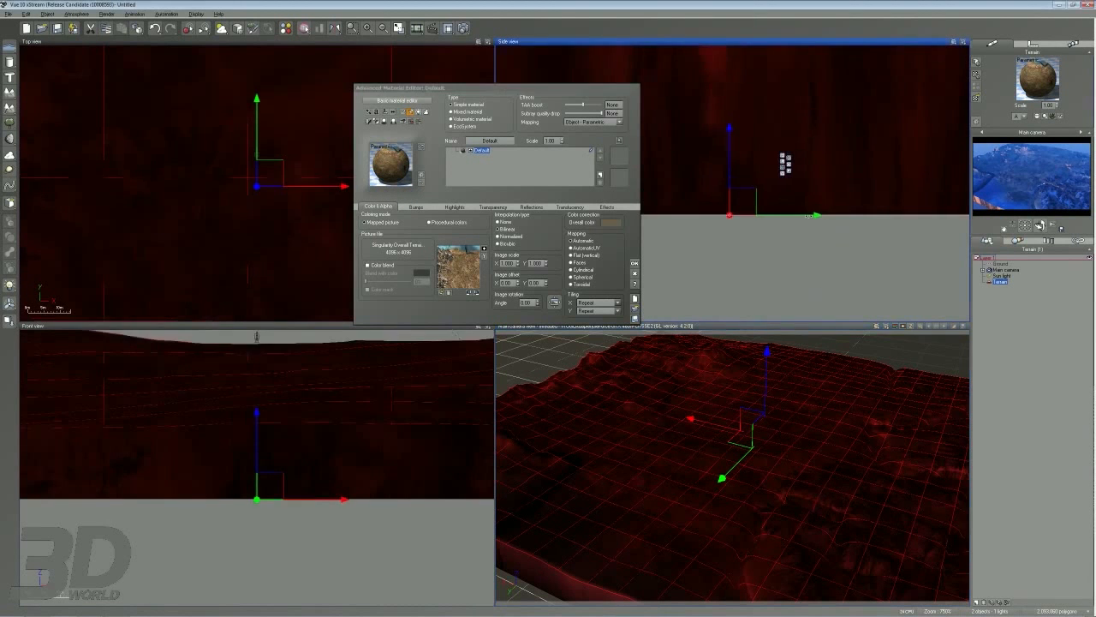
scroll(810, 214, "down", 12)
left_click(924, 161)
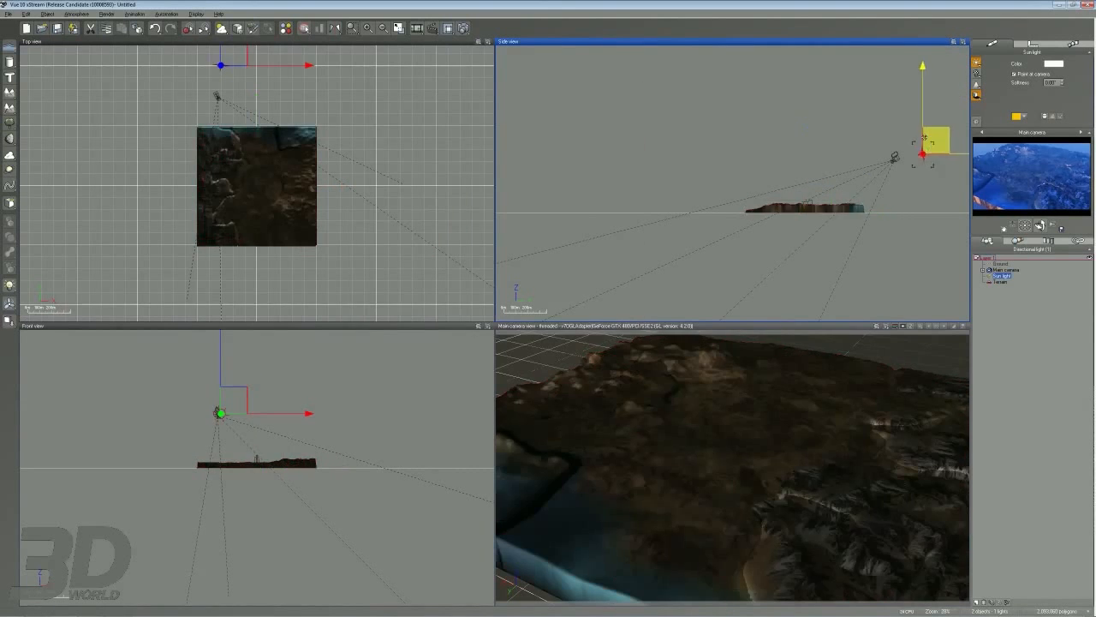
left_click_drag(932, 149, 906, 114)
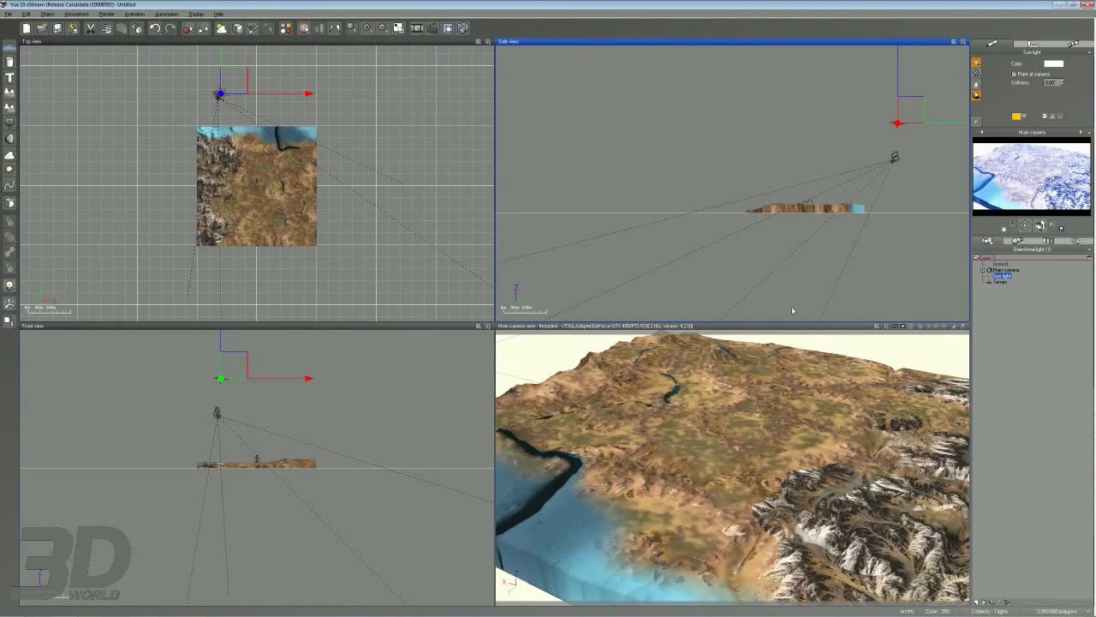
left_click_drag(910, 116, 931, 137)
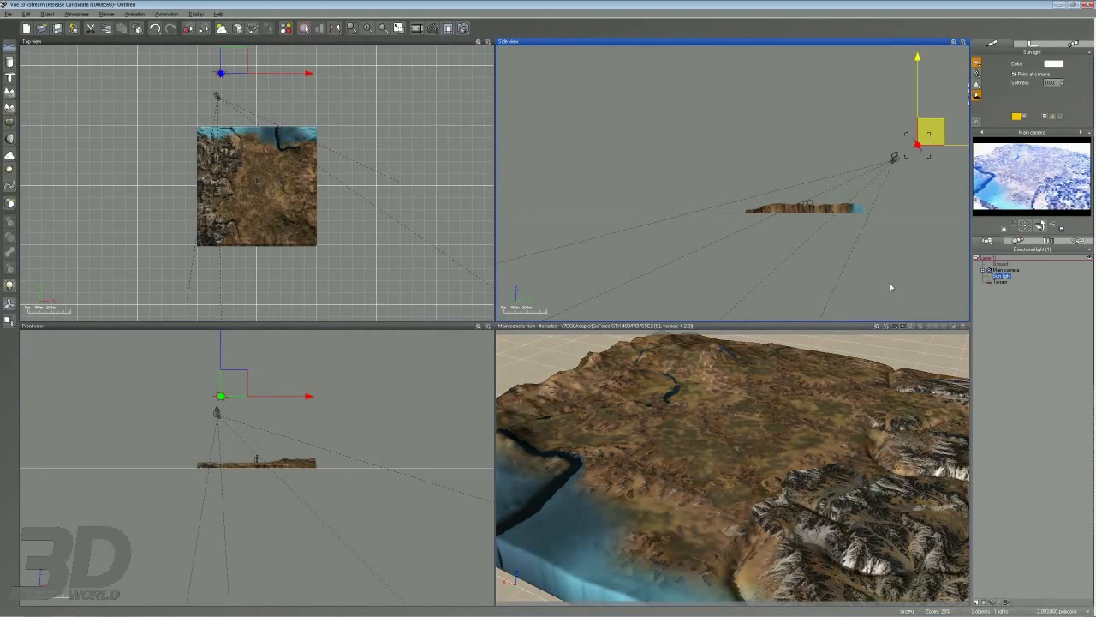
left_click(221, 28)
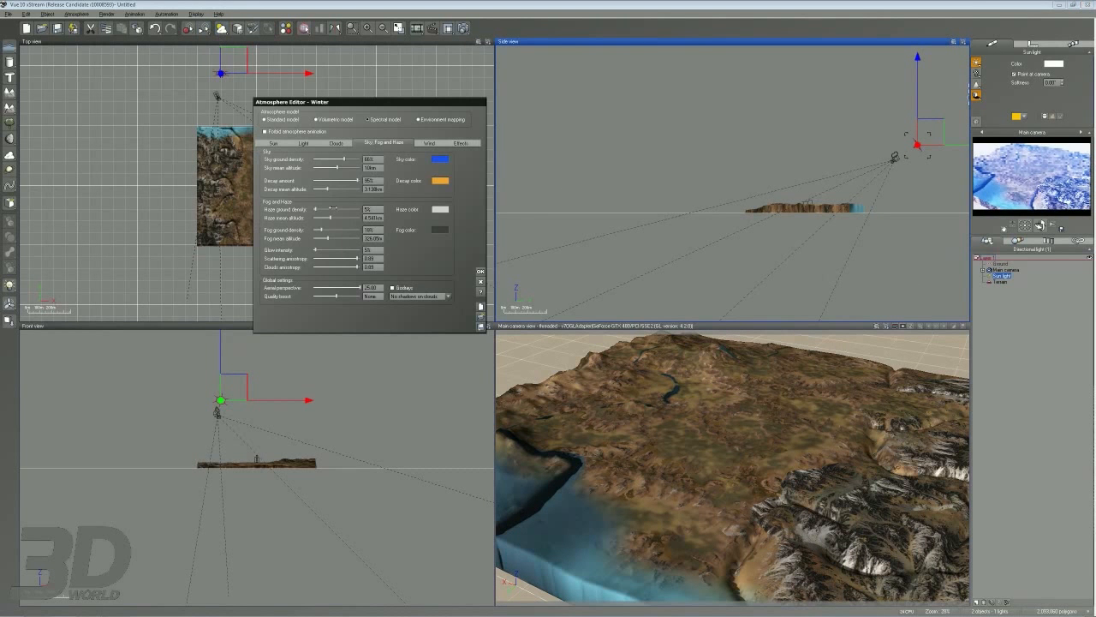
left_click(480, 272)
Examine the textured terrain from above in the maximized main camera view, tracing the river courses against the texture.
right_click_drag(640, 456, 683, 336)
scroll(656, 445, "down", 3)
left_click(702, 379)
double_click(641, 328)
right_click_drag(608, 364, 930, 439)
left_click(930, 439)
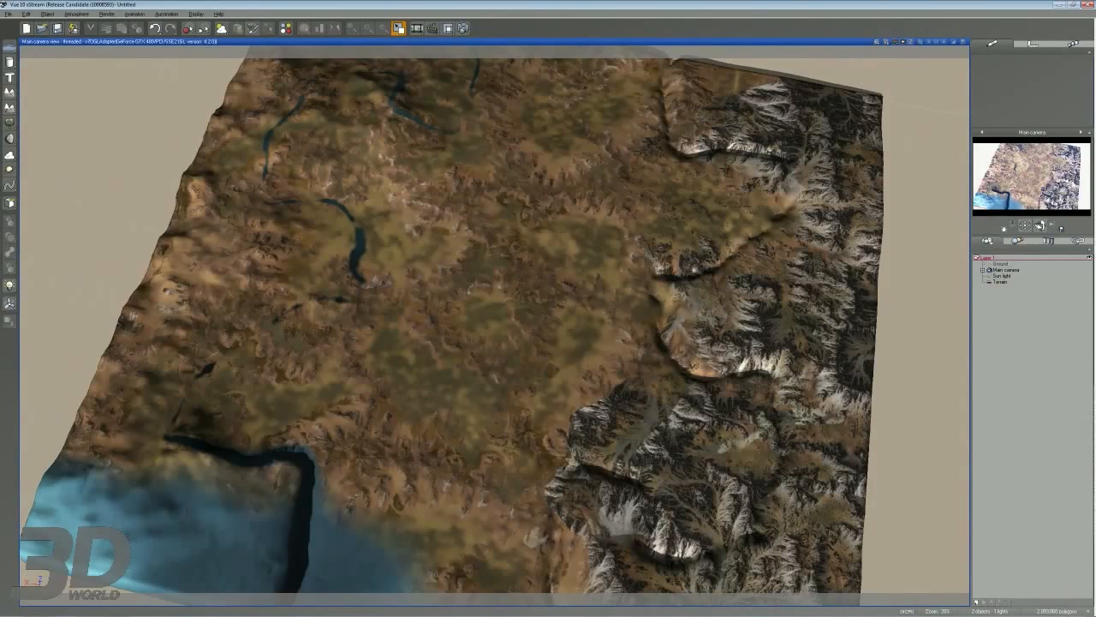
mouse_move(663, 62)
left_mouse_down()
mouse_move(660, 123)
mouse_move(786, 196)
mouse_move(656, 264)
mouse_move(711, 357)
left_mouse_up()
mouse_move(484, 60)
left_mouse_down()
mouse_move(441, 115)
mouse_move(293, 128)
mouse_move(338, 244)
mouse_move(231, 346)
mouse_move(273, 487)
left_mouse_up()
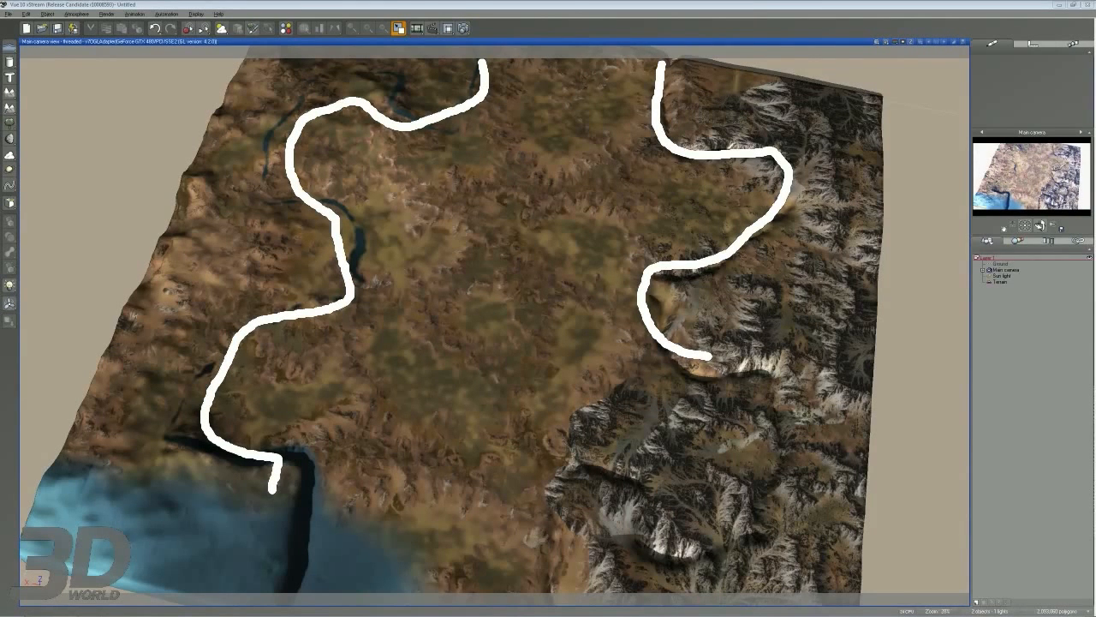
Rotate the texture picture by 180 degrees in the terrain's Default material and accept the change.
double_click(693, 200)
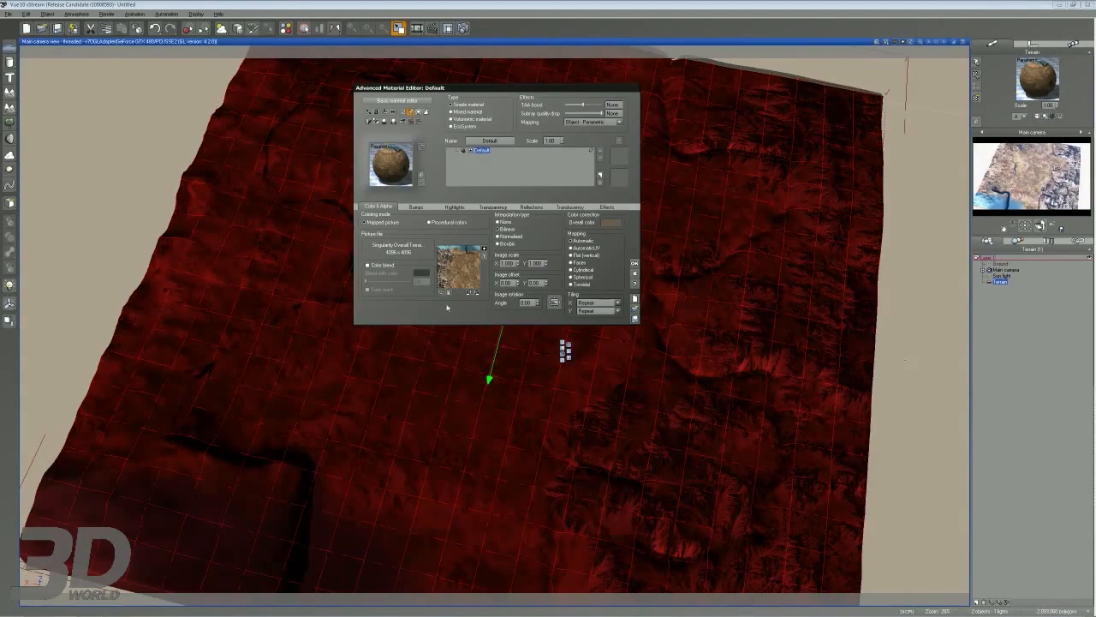
left_click(469, 294)
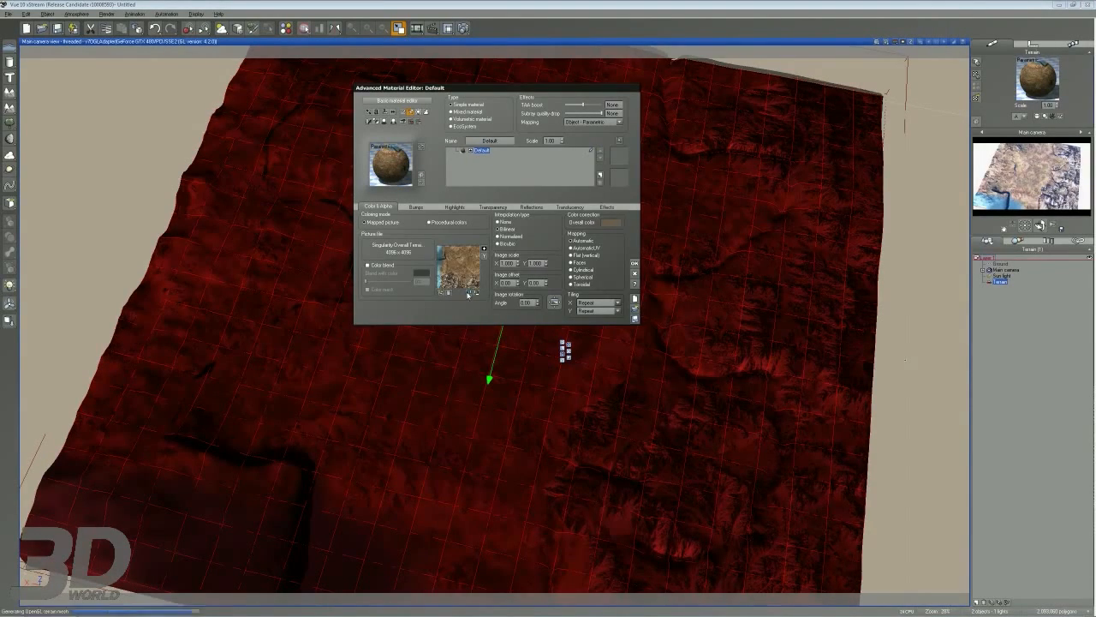
left_click(469, 294)
left_click(634, 263)
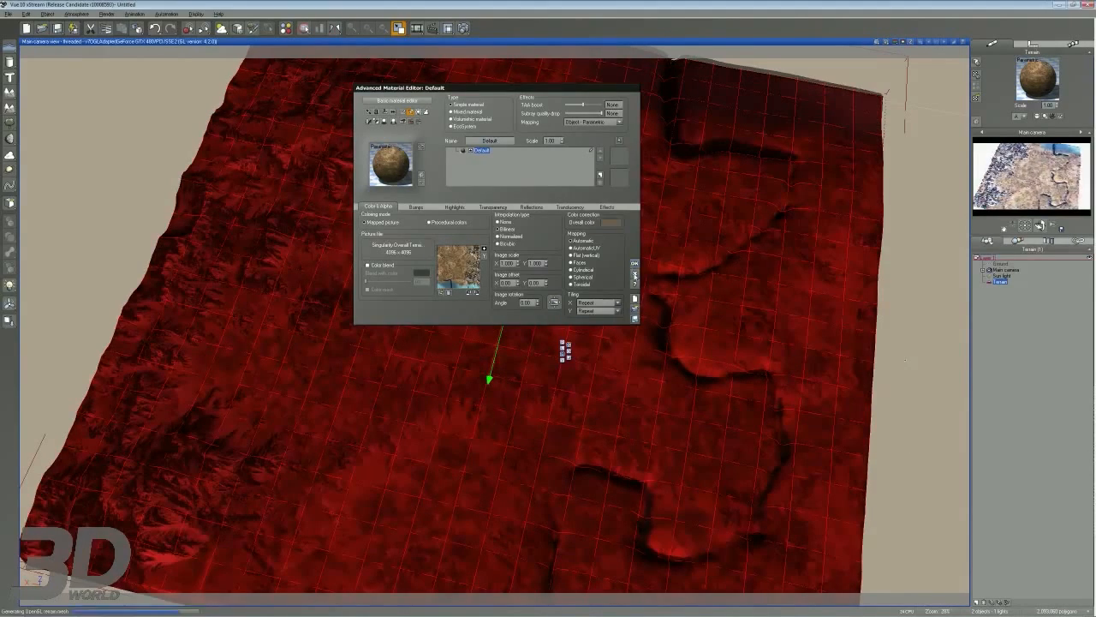
Render the main camera view to check the texture against the river courses, and review the terrain's Default material settings.
left_click(432, 28)
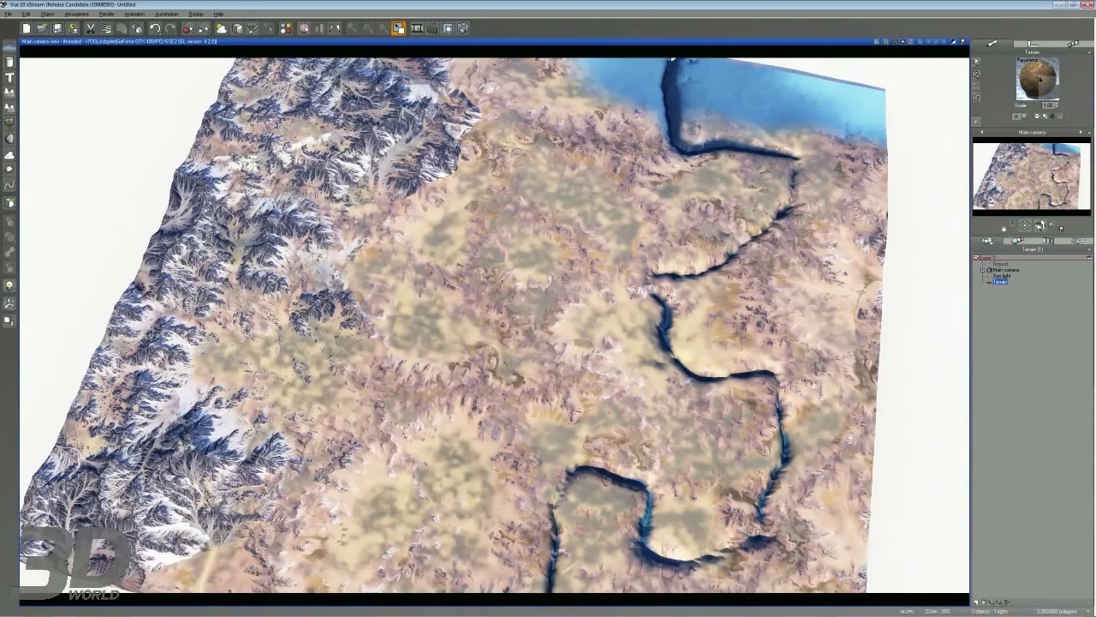
double_click(1037, 79)
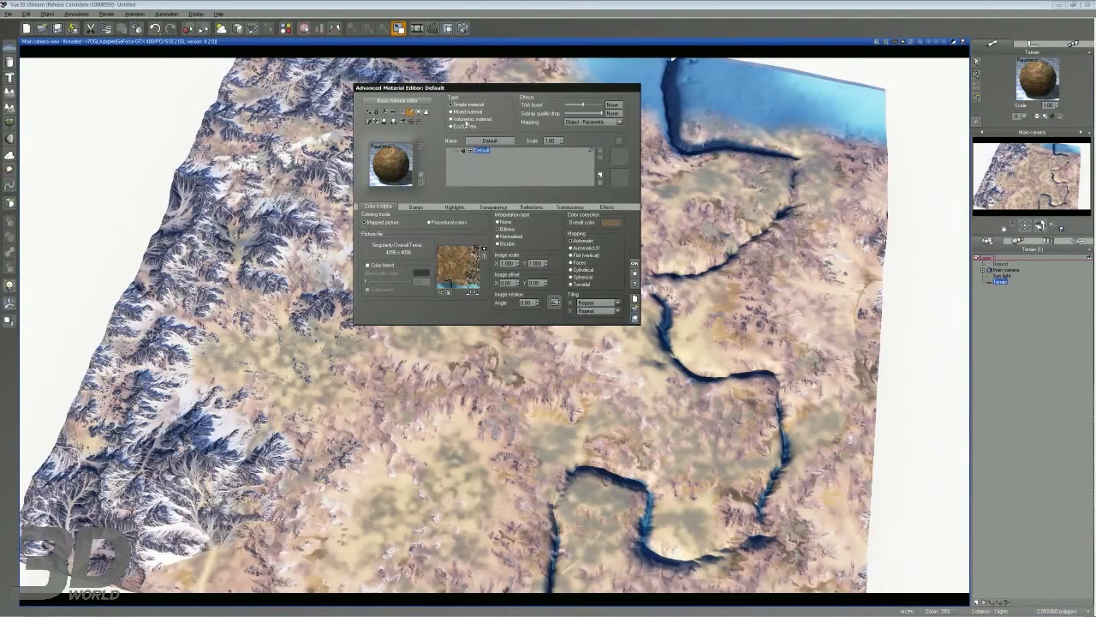
left_click(634, 273)
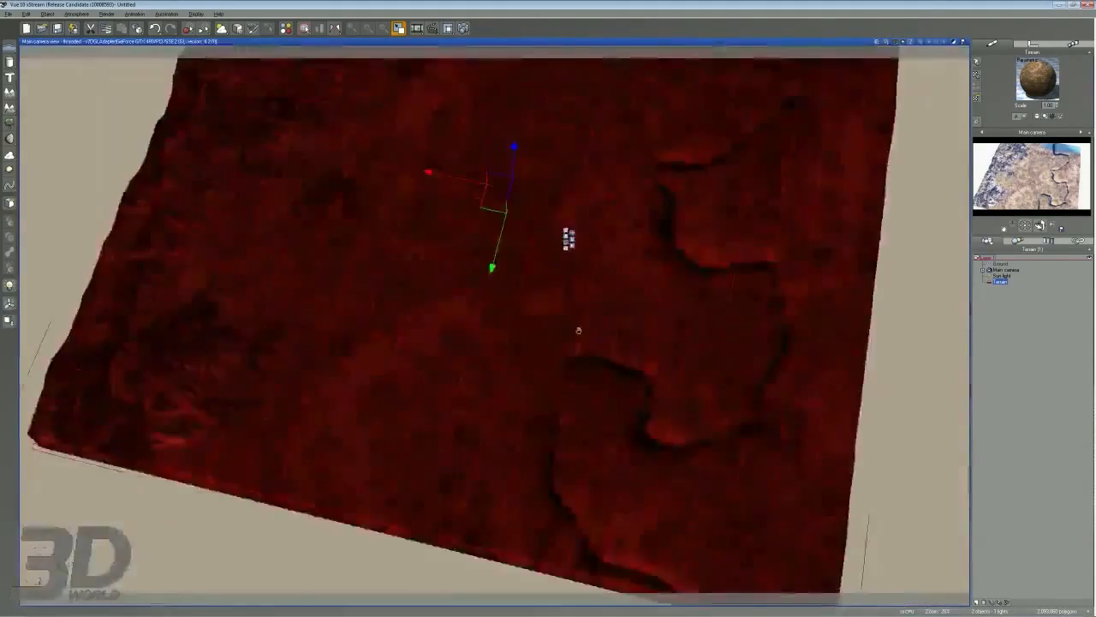
Lower the main camera to a near-ground angle and stretch the terrain vertically to exaggerate the mountains and river canyons.
middle_click_drag(596, 274, 603, 372)
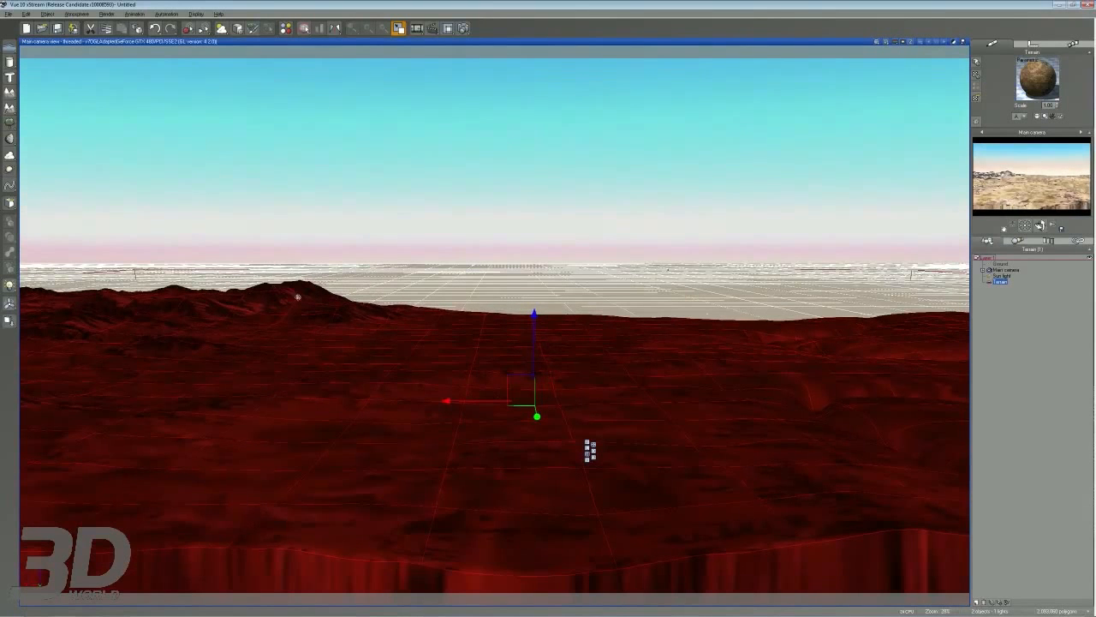
left_click(595, 458)
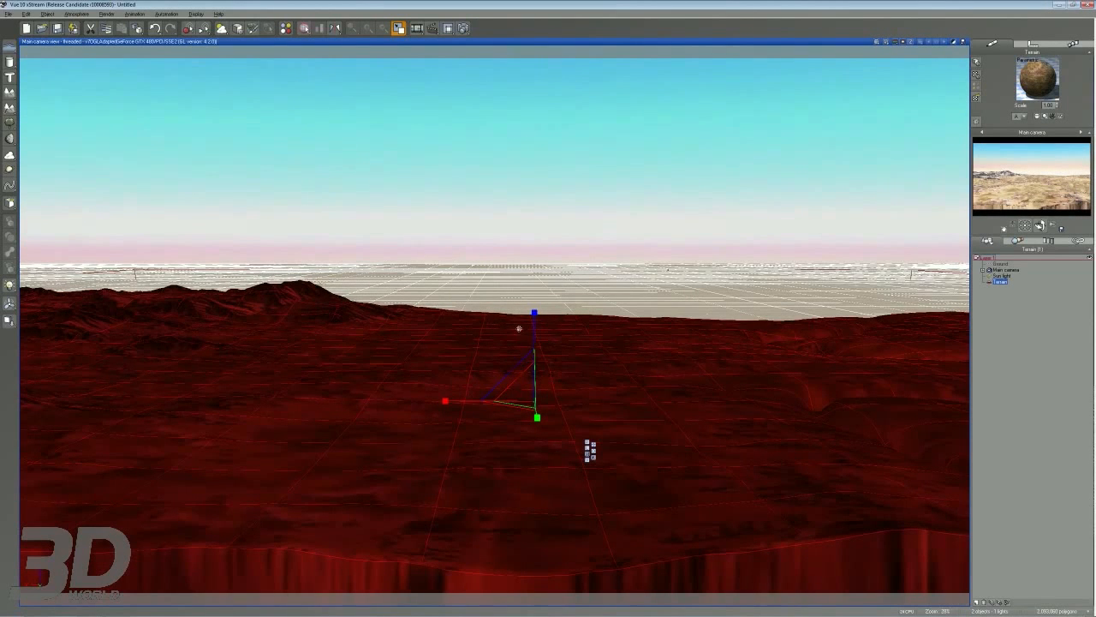
left_click_drag(534, 324, 541, 257)
right_click_drag(580, 254, 581, 302)
left_click_drag(539, 350, 537, 374)
right_click_drag(649, 377, 645, 358)
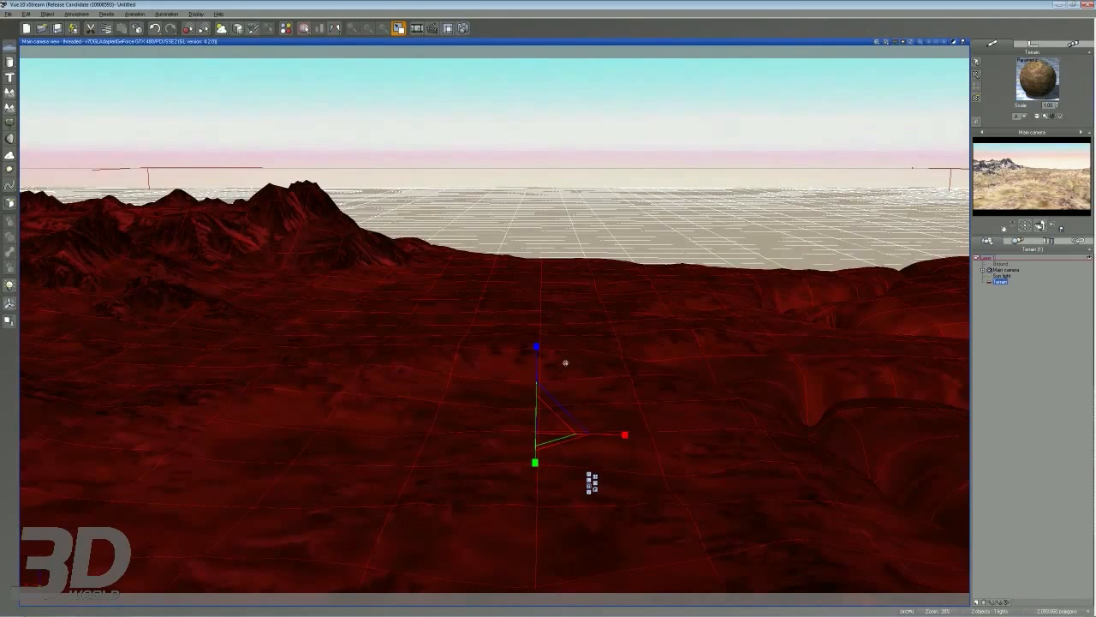
left_click_drag(536, 347, 536, 342)
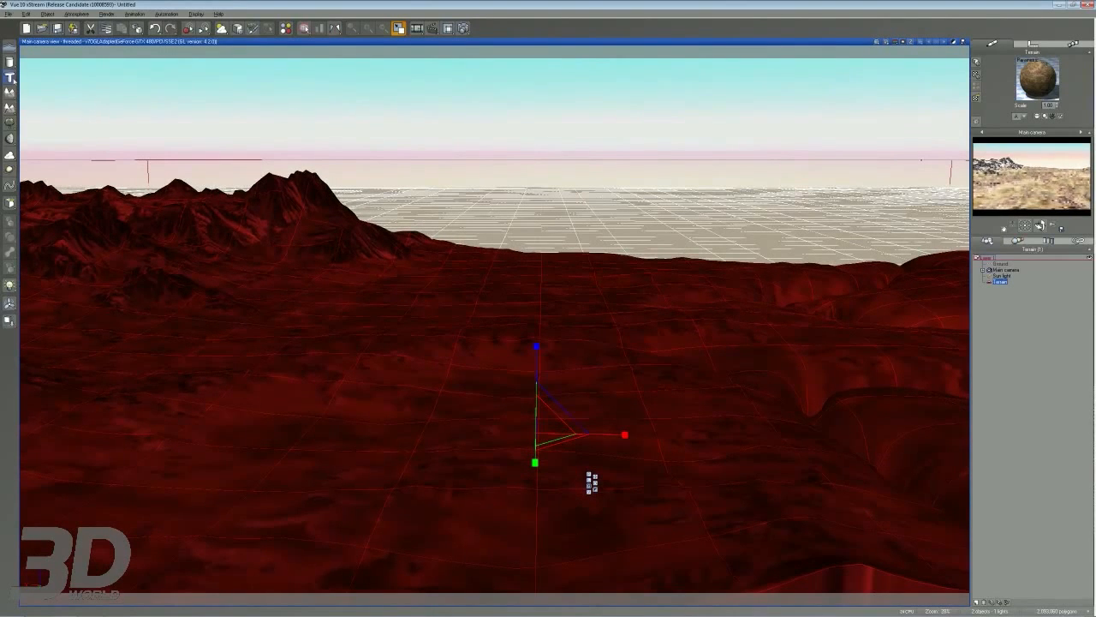
Add a Sea infinite plane and raise its water level up into the river channels.
left_click(11, 48)
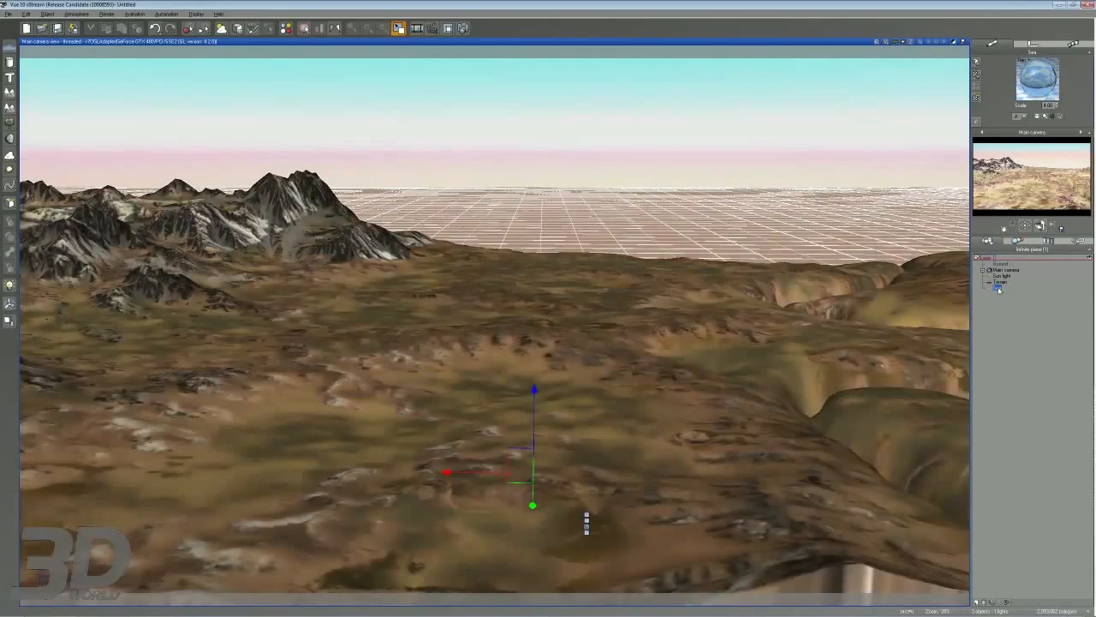
right_click_drag(615, 302, 576, 310)
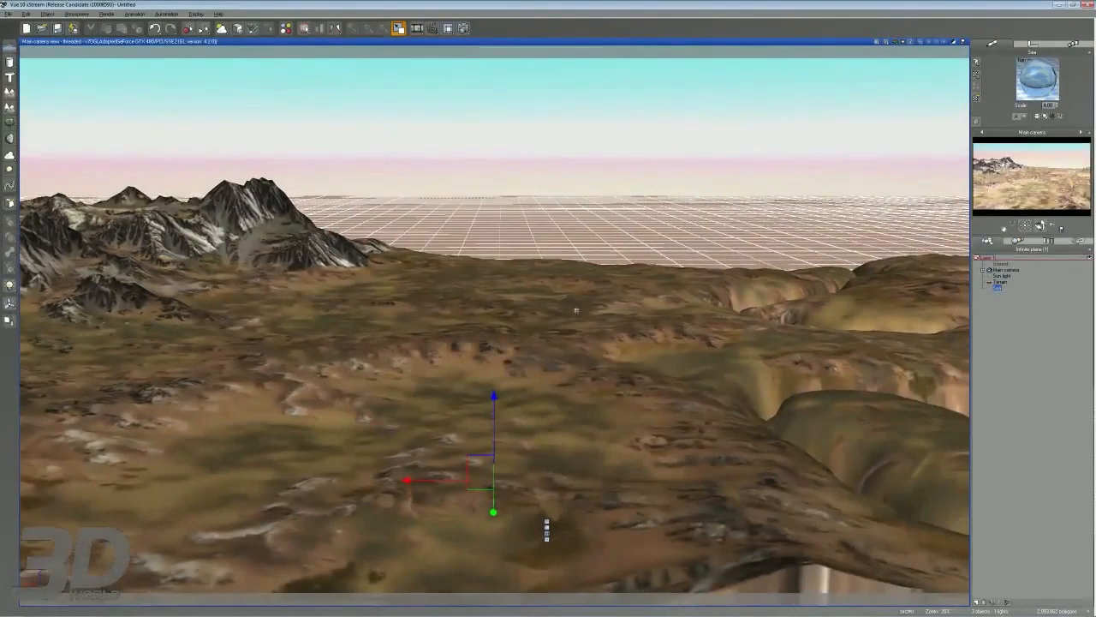
left_click_drag(495, 402, 493, 250)
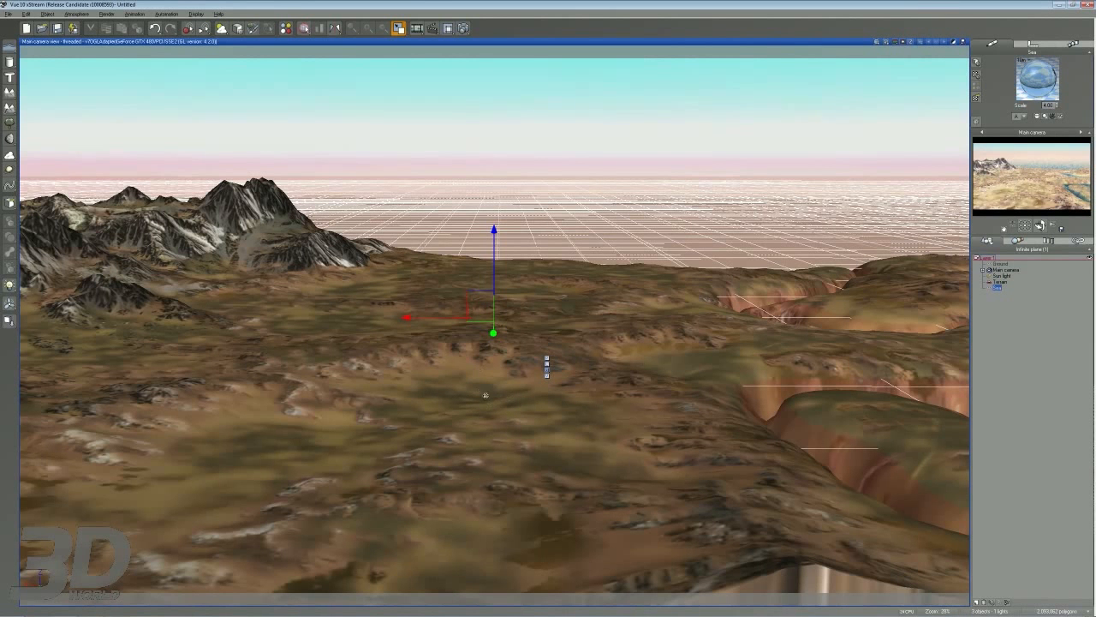
left_click_drag(495, 263, 480, 373)
Open the terrain in the Terrain Editor with the surrounding scene displayed, and examine the low spots on the plain beside the river bend.
double_click(480, 373)
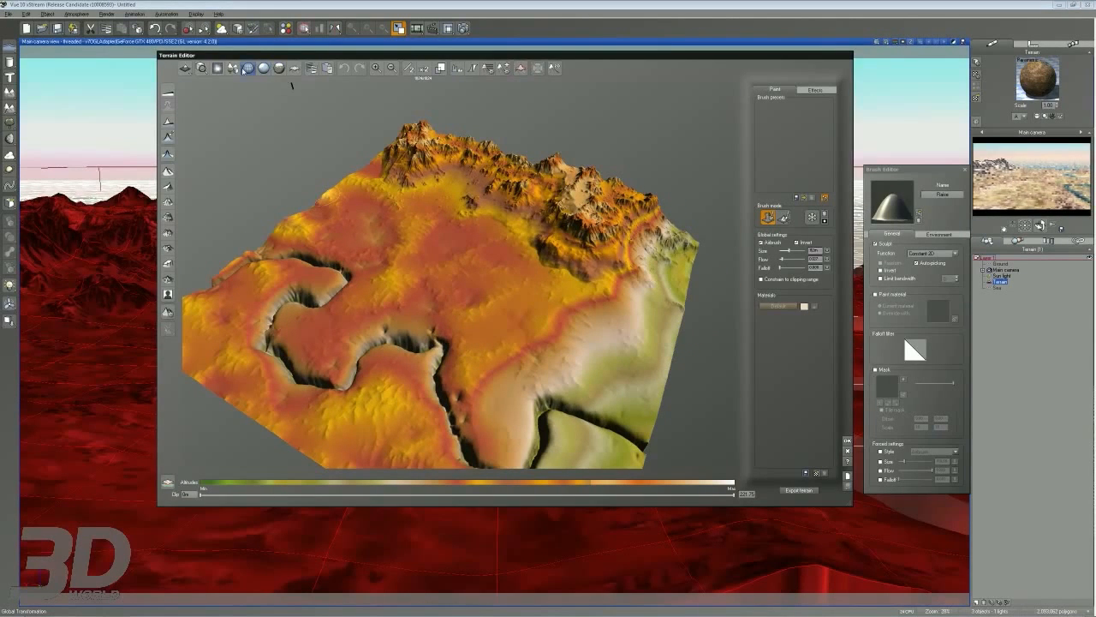
left_click(233, 68)
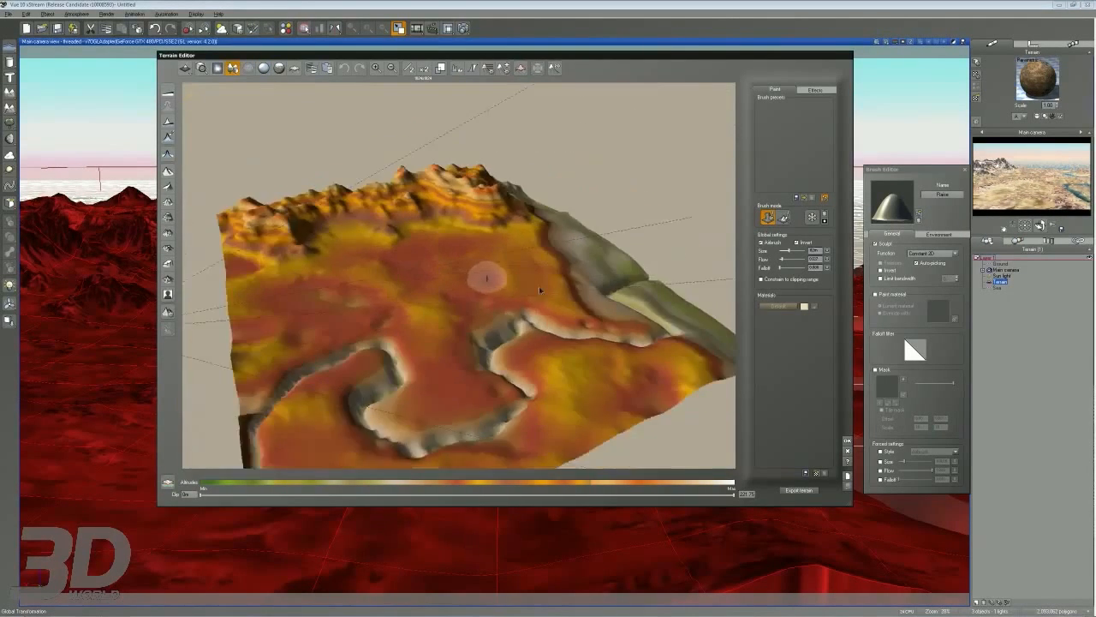
scroll(348, 350, "up", 4)
right_click_drag(354, 333, 443, 317)
middle_click_drag(448, 312, 476, 320)
right_click_drag(479, 321, 491, 334)
scroll(492, 313, "up", 2)
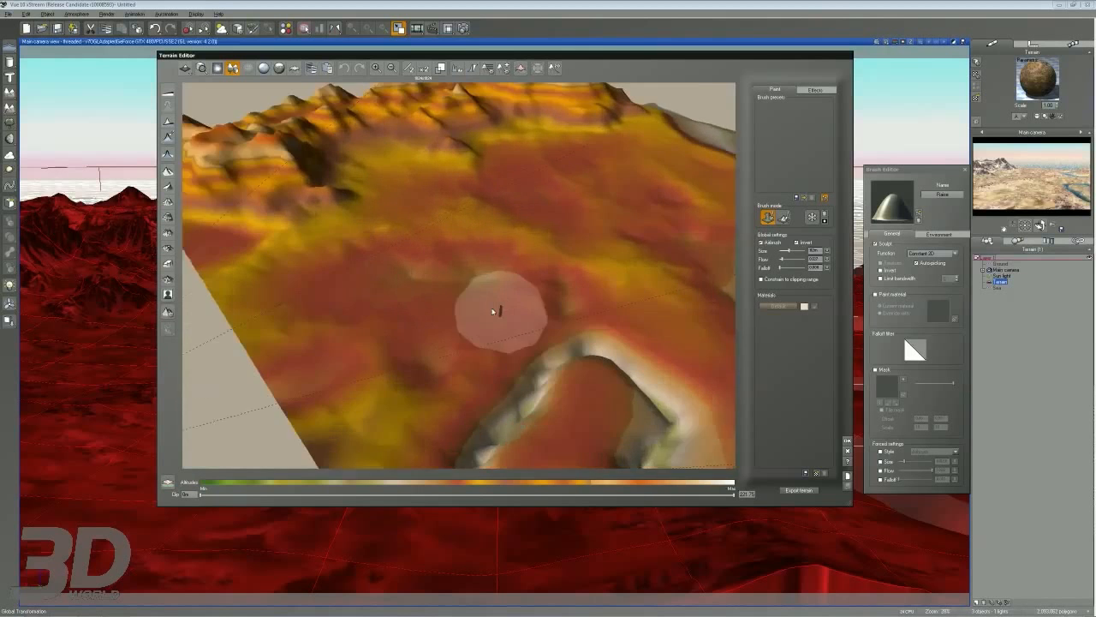
scroll(499, 304, "up", 3)
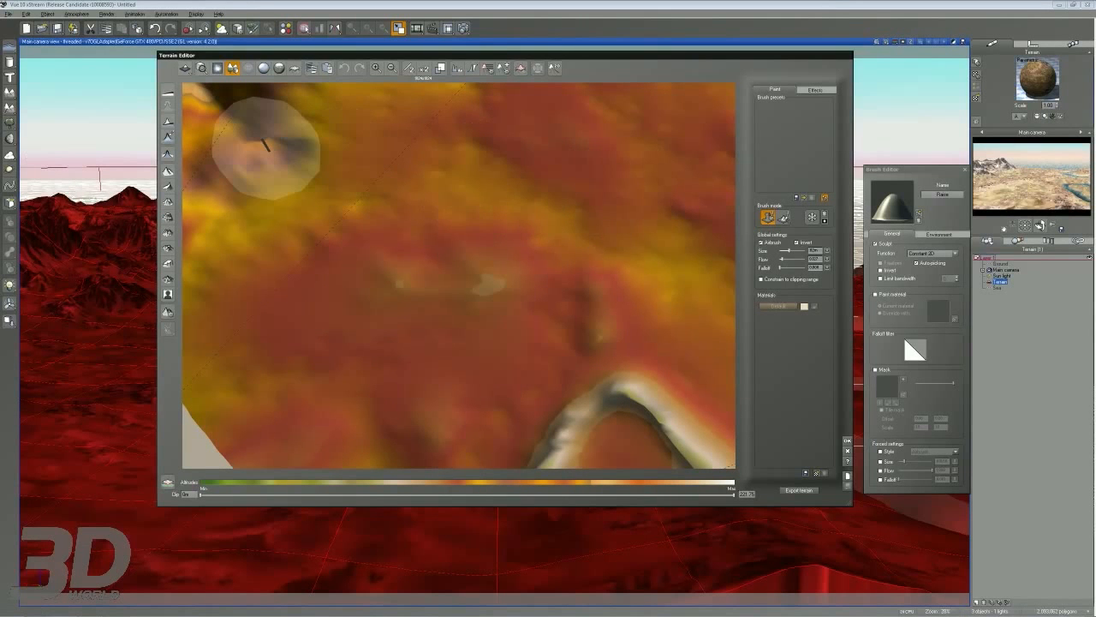
left_click_drag(495, 272, 533, 269)
key("ctrl+z")
mouse_move(469, 250)
left_mouse_down()
mouse_move(459, 283)
mouse_move(481, 248)
left_mouse_up()
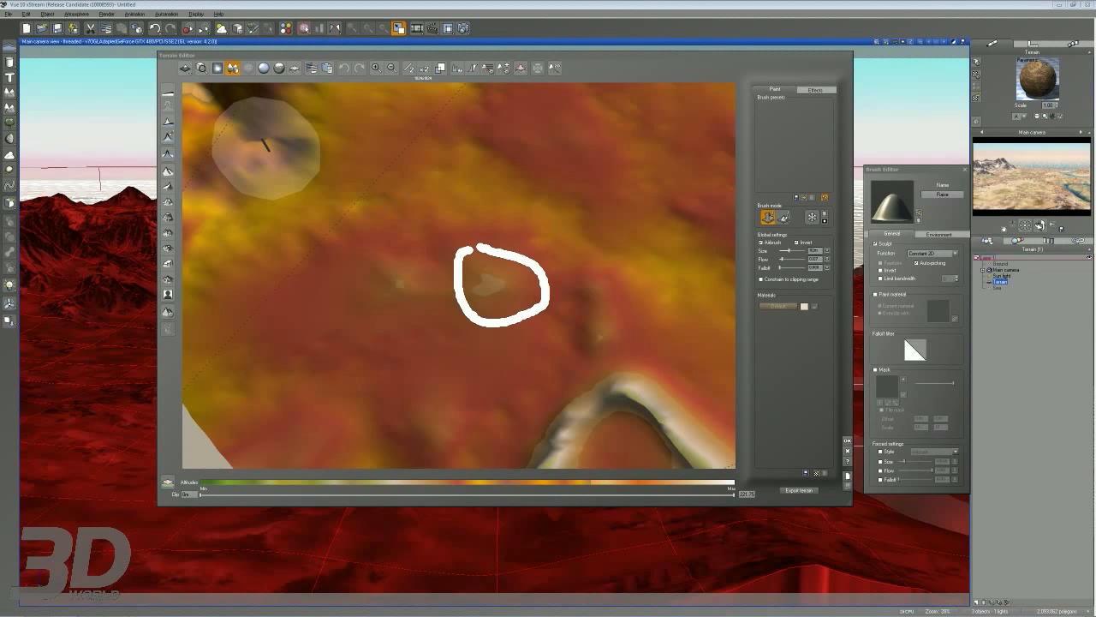
key("Escape")
Turn off brush inversion, raise the low spots on the plain near the river bend, and accept the terrain edit.
mouse_move(457, 233)
right_mouse_down()
mouse_move(475, 245)
mouse_move(472, 257)
right_mouse_up()
left_click(797, 243)
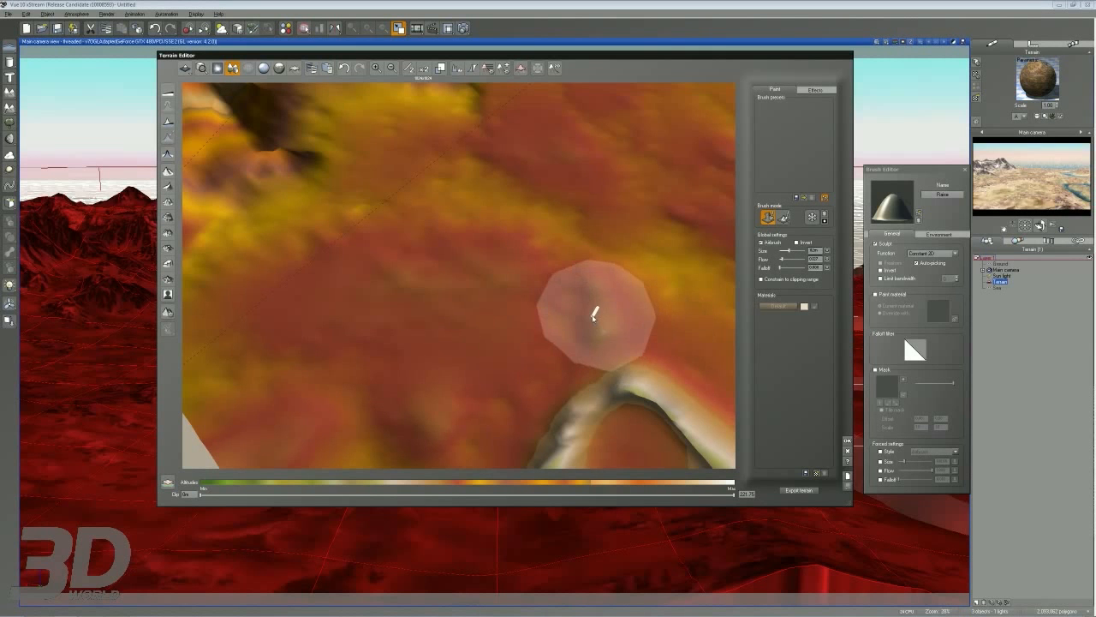
mouse_move(587, 305)
right_mouse_down()
mouse_move(710, 313)
mouse_move(497, 264)
mouse_move(399, 257)
mouse_move(514, 328)
mouse_move(460, 292)
mouse_move(473, 267)
right_mouse_up()
right_click_drag(330, 312, 407, 298)
mouse_move(395, 273)
right_mouse_down()
mouse_move(468, 258)
mouse_move(481, 297)
mouse_move(467, 336)
right_mouse_up()
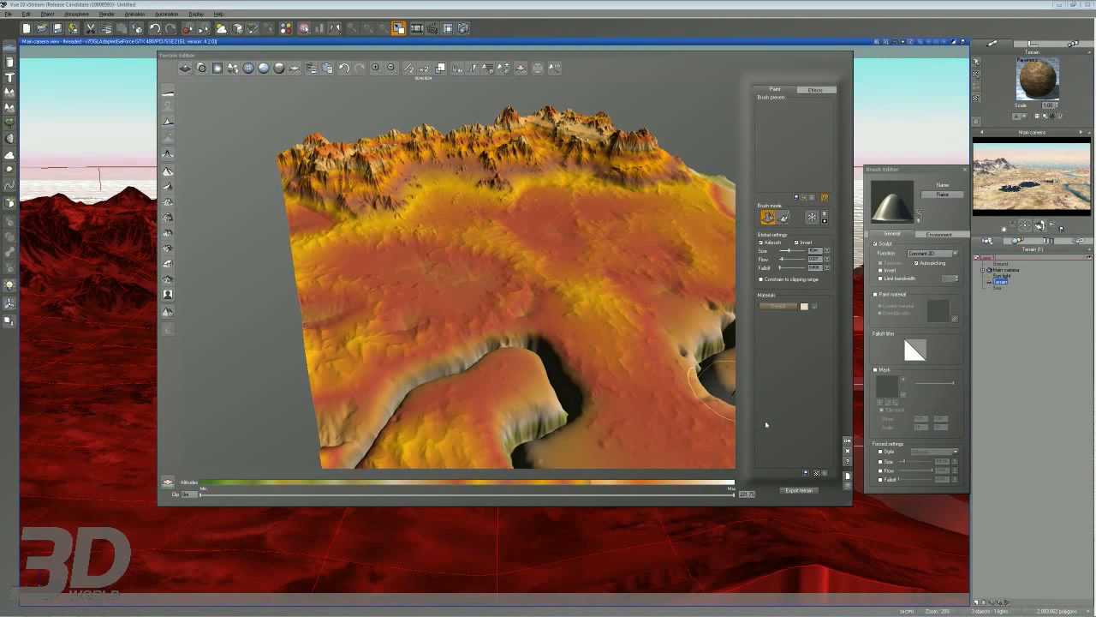
left_click(847, 440)
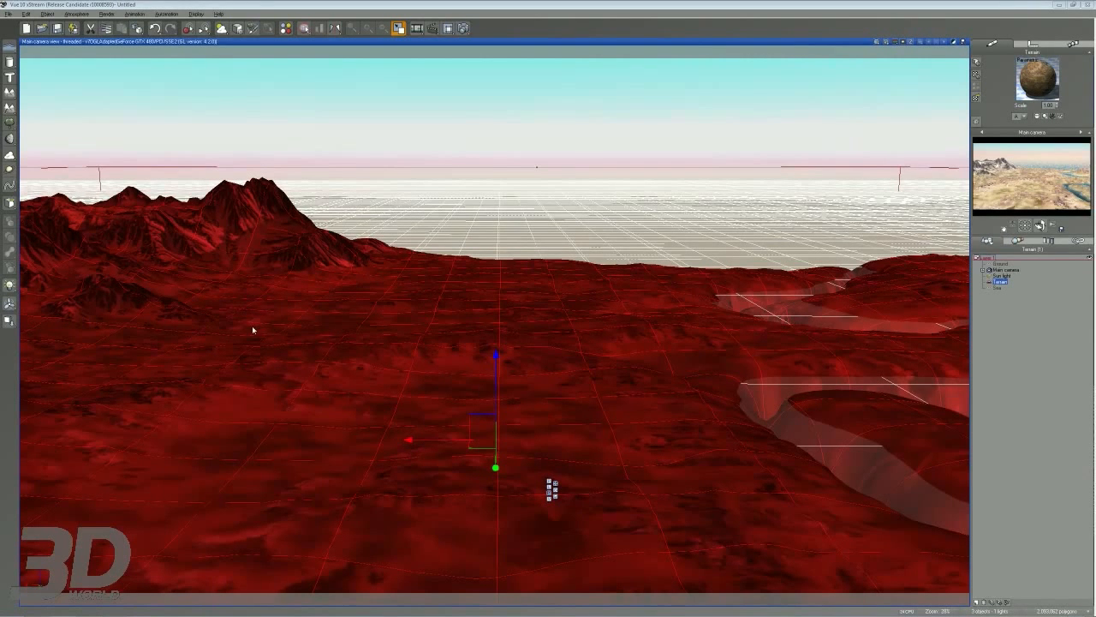
Reposition the main camera to frame the mountains on one side and the river bends on the other.
right_click_drag(659, 359, 656, 368)
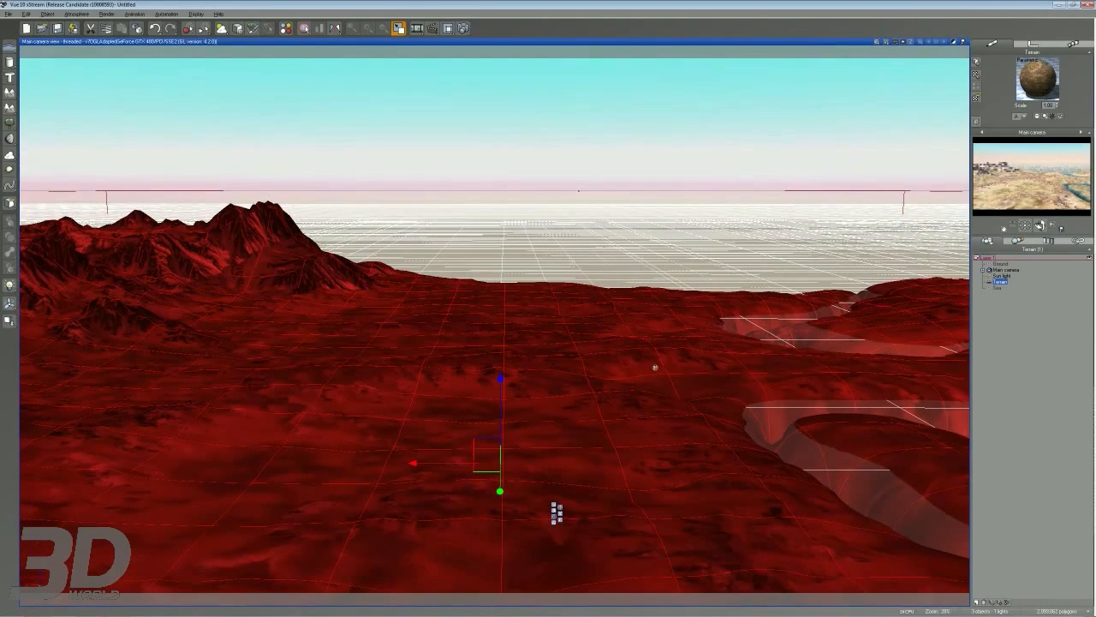
middle_click_drag(640, 374, 641, 372)
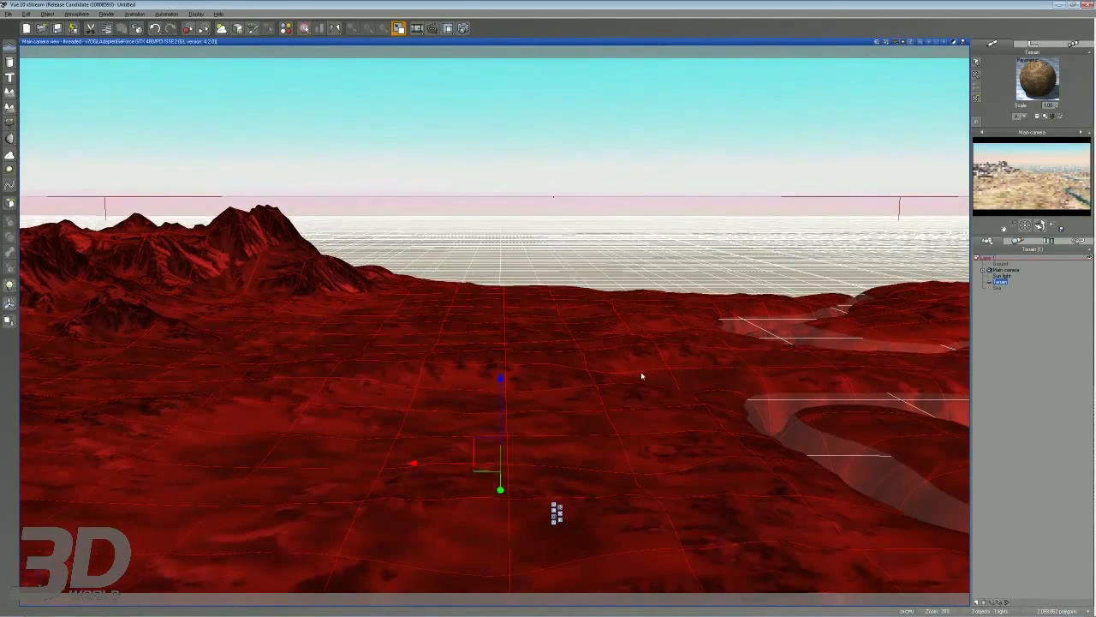
scroll(642, 373, "up", 1)
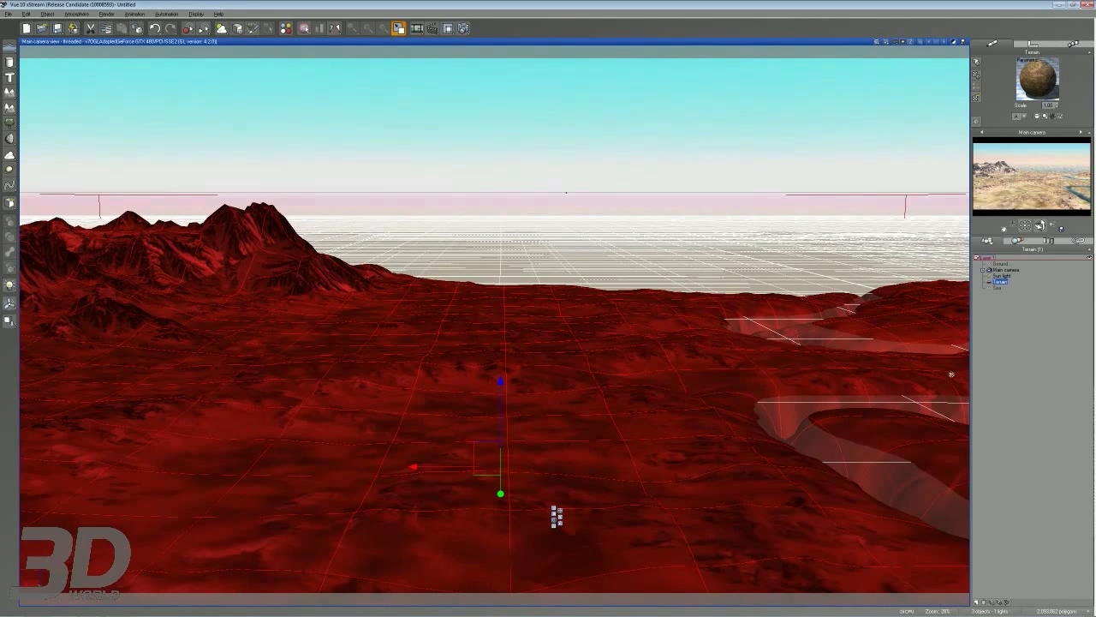
mouse_move(751, 396)
right_mouse_down()
mouse_move(750, 380)
mouse_move(737, 386)
right_mouse_up()
scroll(747, 379, "up", 1)
scroll(747, 380, "up", 2)
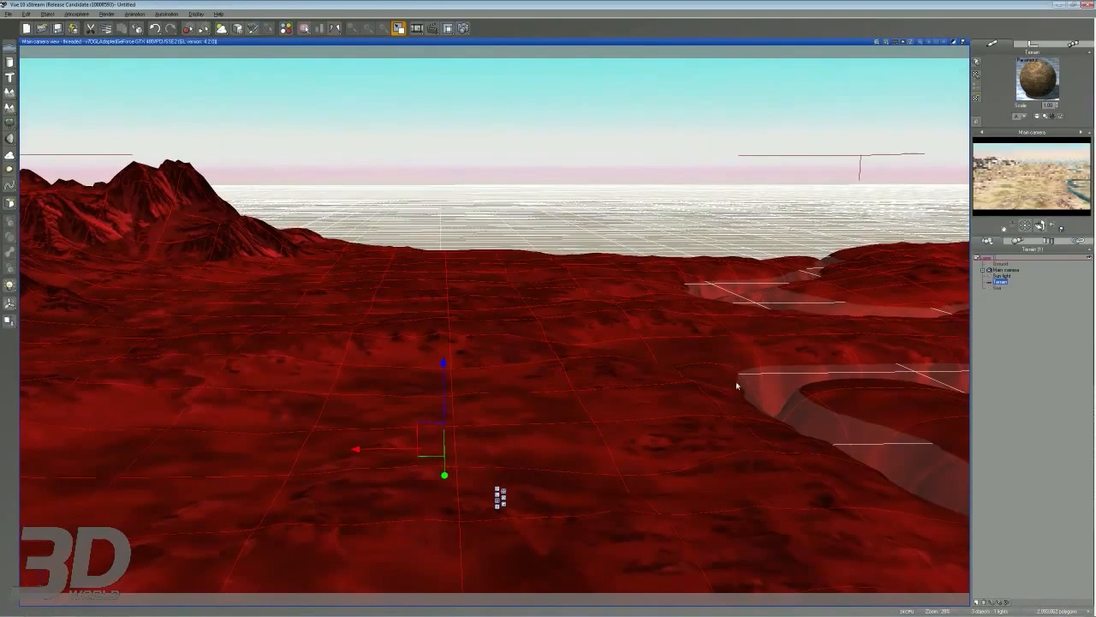
right_click_drag(804, 319, 806, 316)
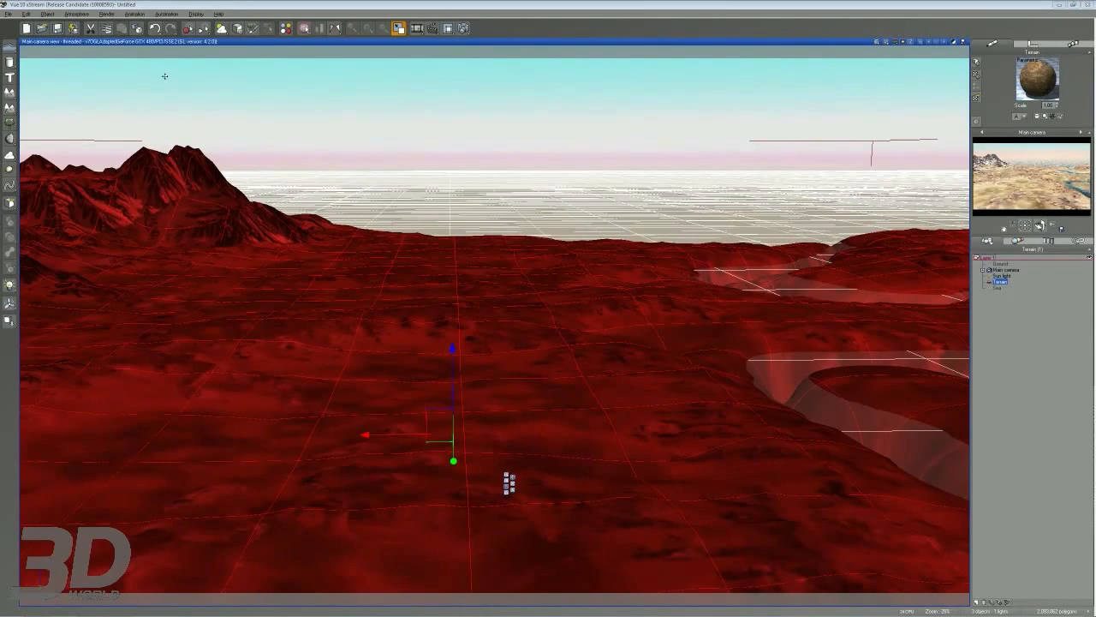
Restore the four-view layout and move the sun light from behind the camera to beyond the terrain's coastal corner.
double_click(188, 43)
right_click_drag(152, 173, 176, 186)
scroll(181, 183, "down", 3)
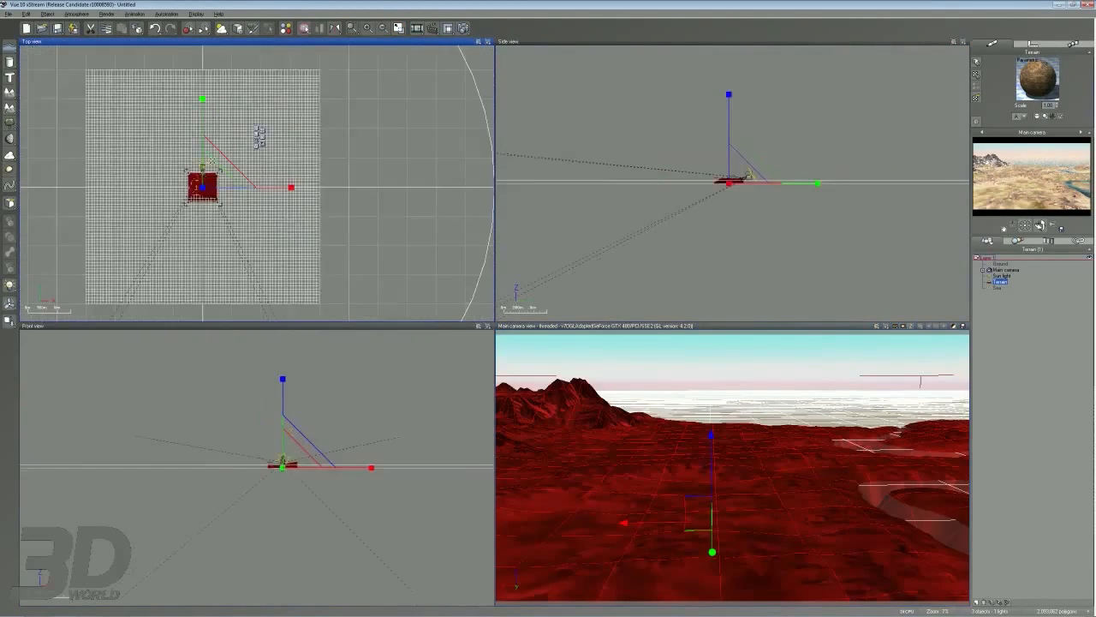
scroll(186, 180, "up", 2)
left_click(161, 165)
left_click(190, 170)
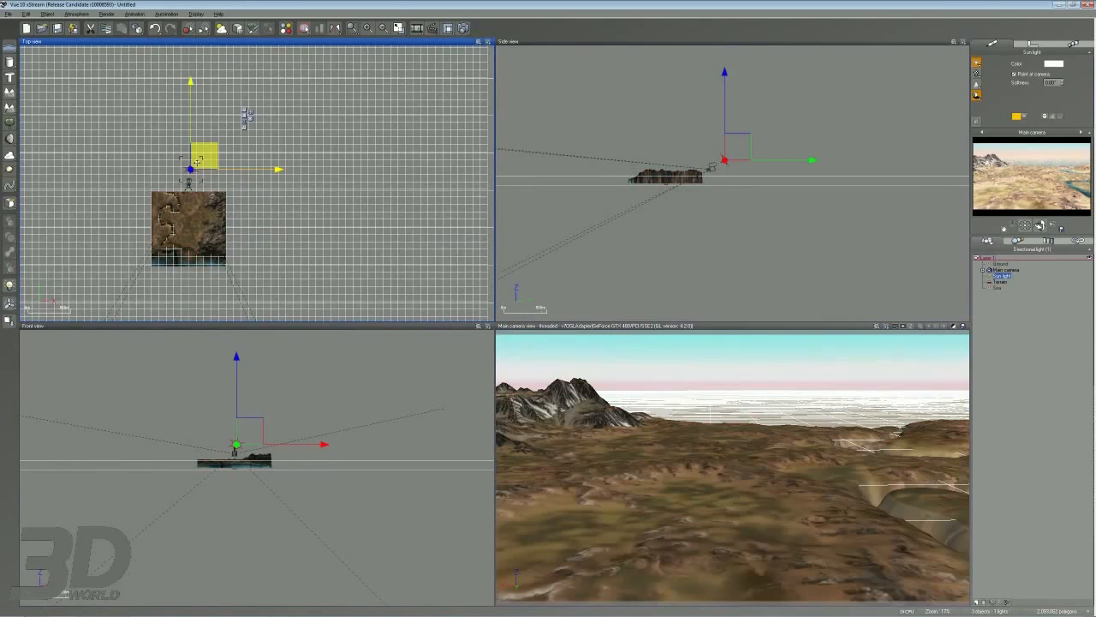
right_click_drag(216, 193, 249, 167)
left_click_drag(226, 141, 294, 249)
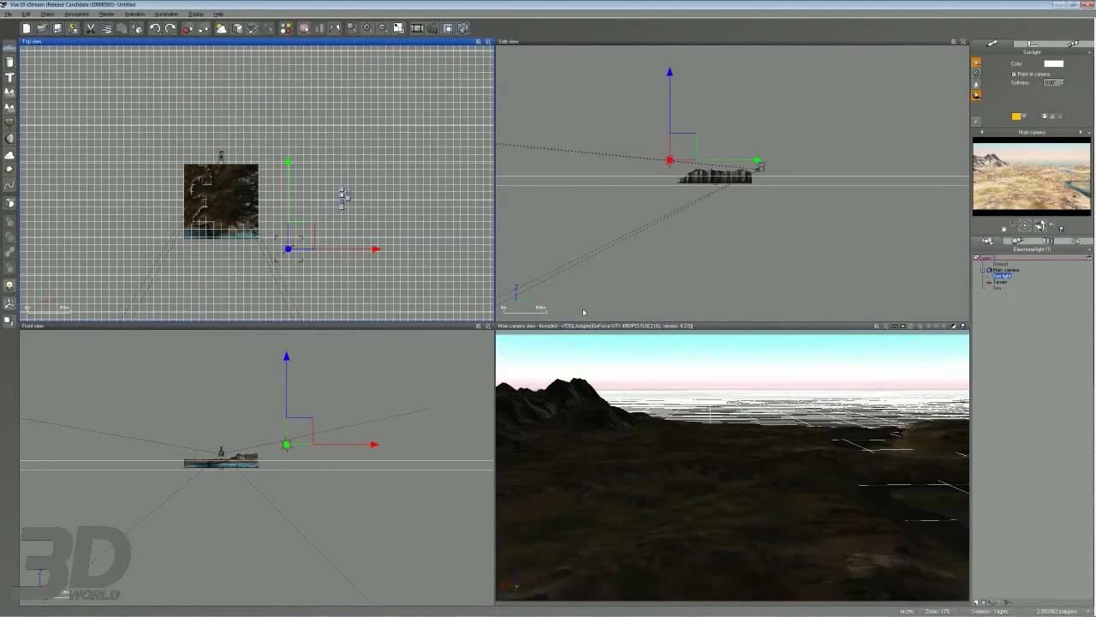
Fine-tune the sun light in the top view, placing it at the mountain-side edge of the terrain, and deselect it.
right_click_drag(703, 228, 693, 211)
right_click_drag(268, 173, 300, 142)
left_click_drag(333, 214, 306, 176)
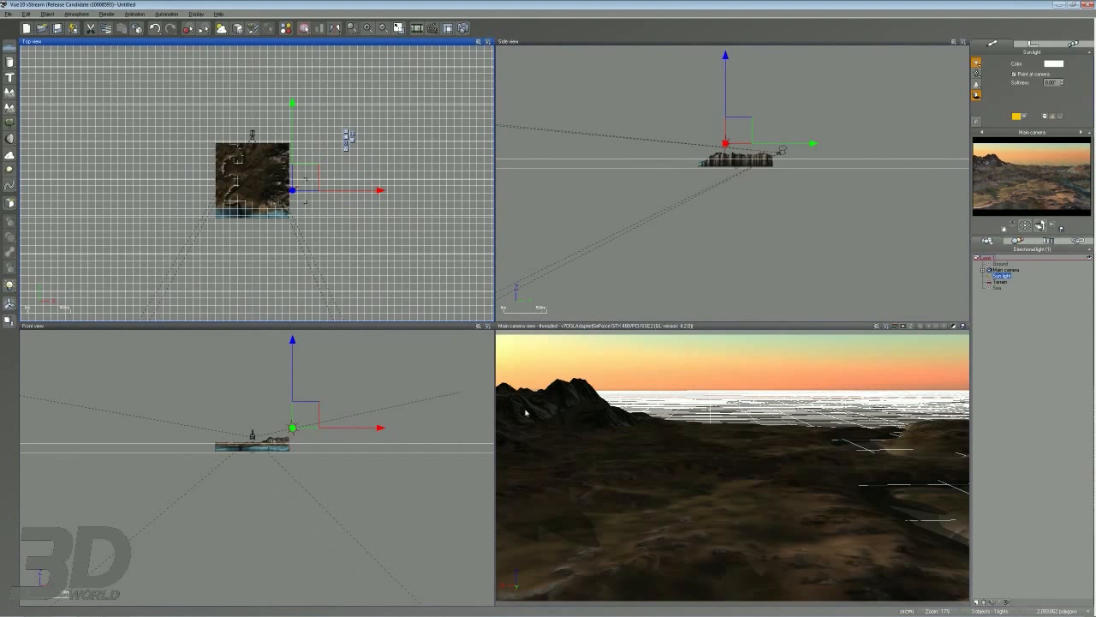
right_click_drag(302, 215, 350, 218)
scroll(350, 216, "up", 6)
right_click_drag(214, 150, 387, 189)
left_click_drag(358, 141, 400, 107)
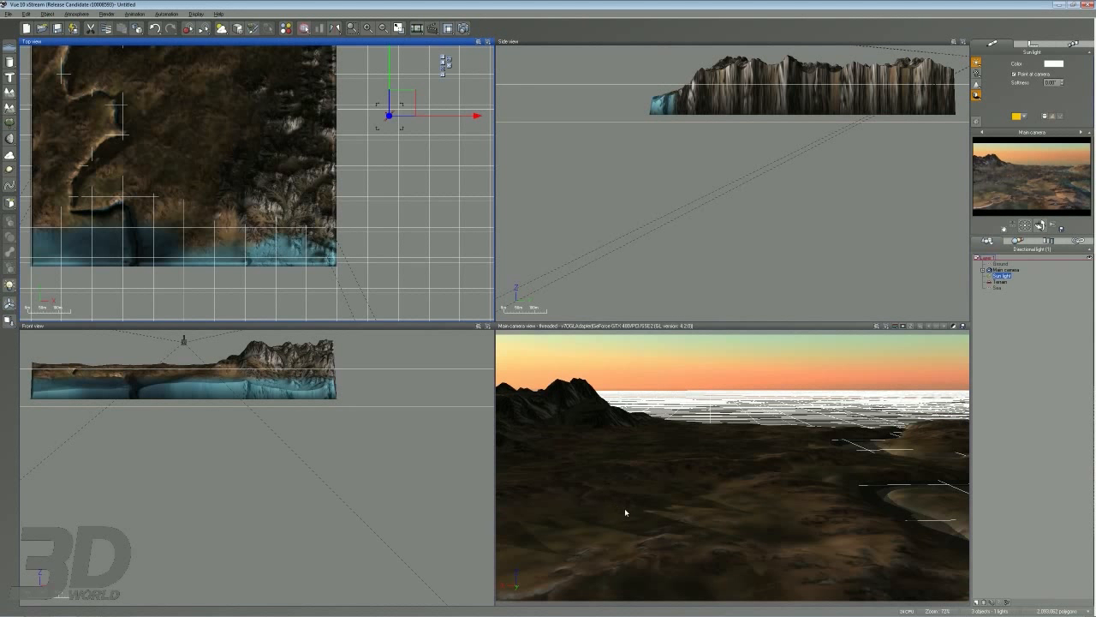
right_click_drag(374, 193, 388, 220)
left_click_drag(422, 128, 368, 77)
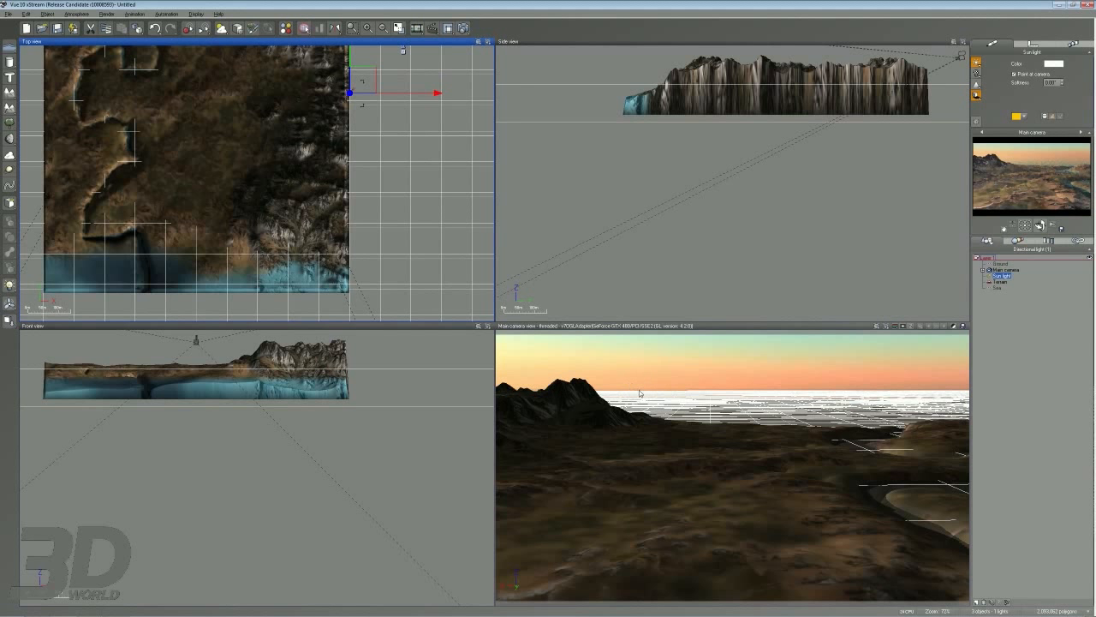
left_click(1038, 323)
right_click_drag(237, 151, 277, 179)
scroll(264, 190, "down", 2)
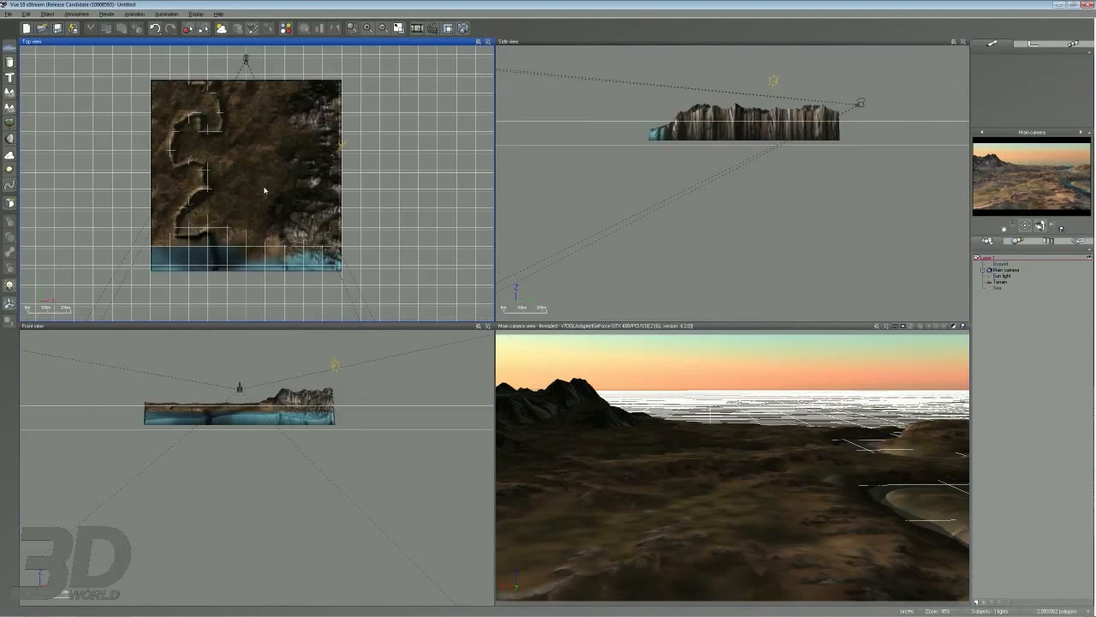
right_click_drag(334, 157, 304, 148)
left_click_drag(73, 66, 332, 307)
left_click(378, 254)
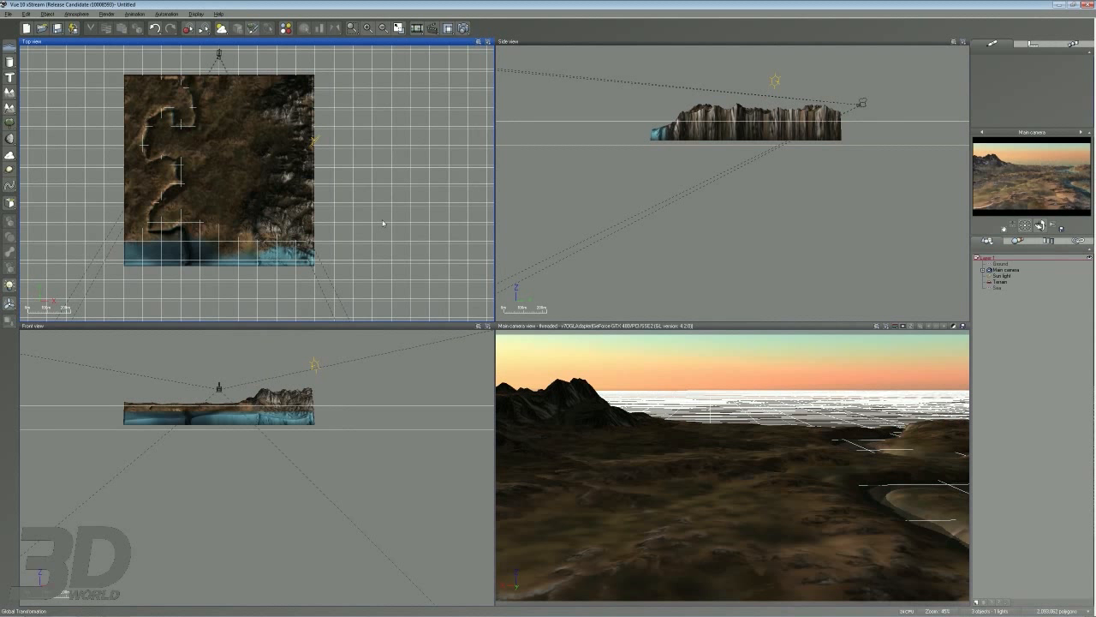
Open the terrain's material for editing and change its type to Mixed material.
left_click(1000, 283)
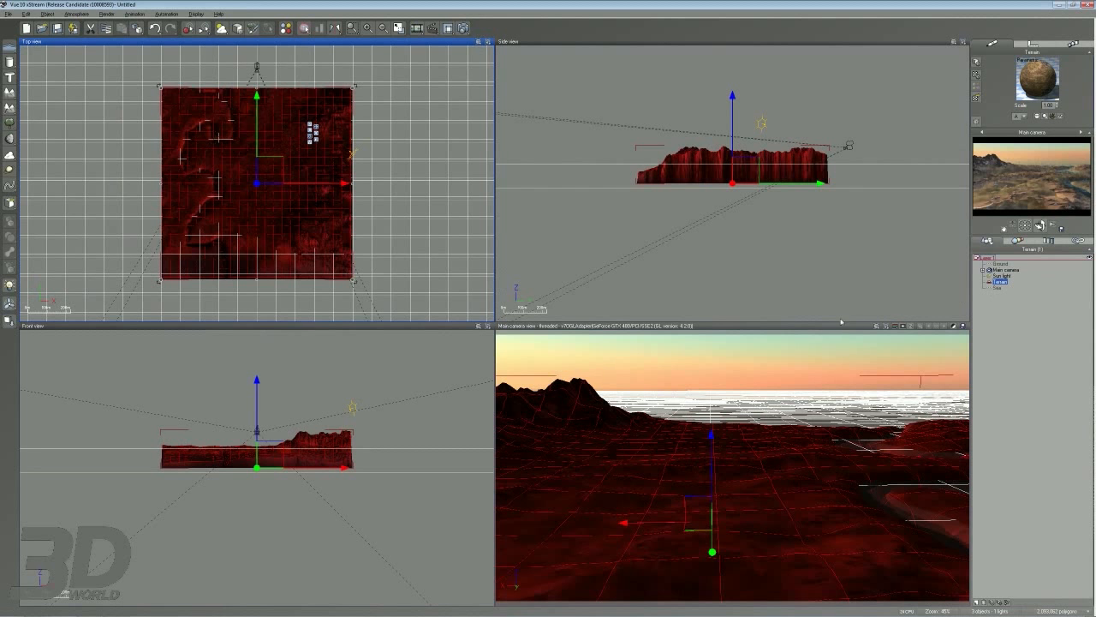
double_click(1037, 79)
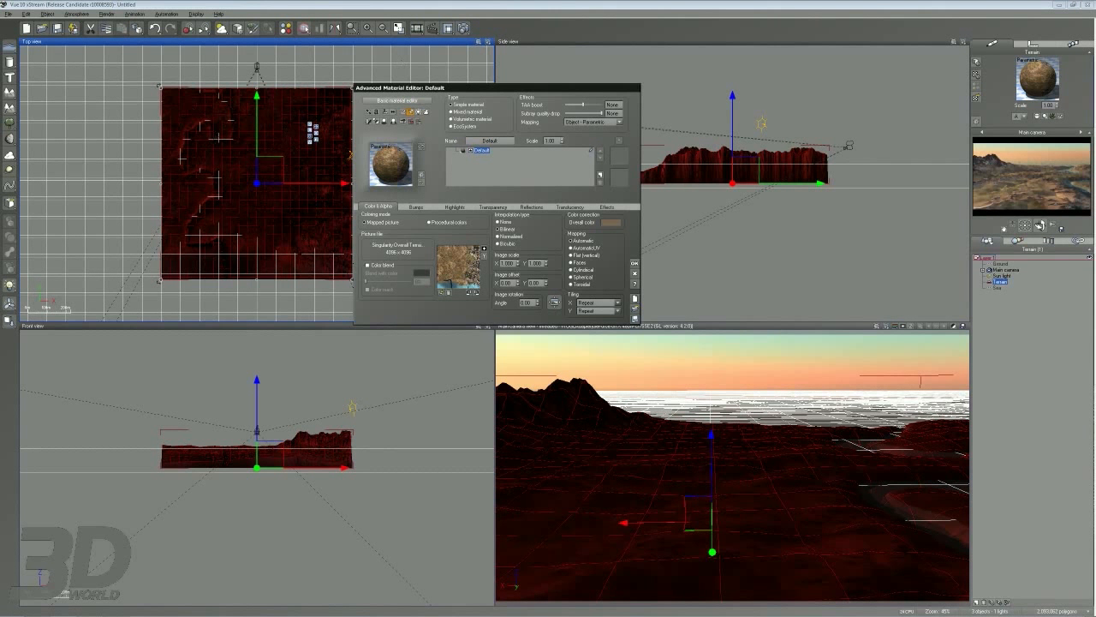
mouse_move(655, 407)
left_mouse_down()
mouse_move(440, 400)
mouse_move(615, 390)
left_mouse_up()
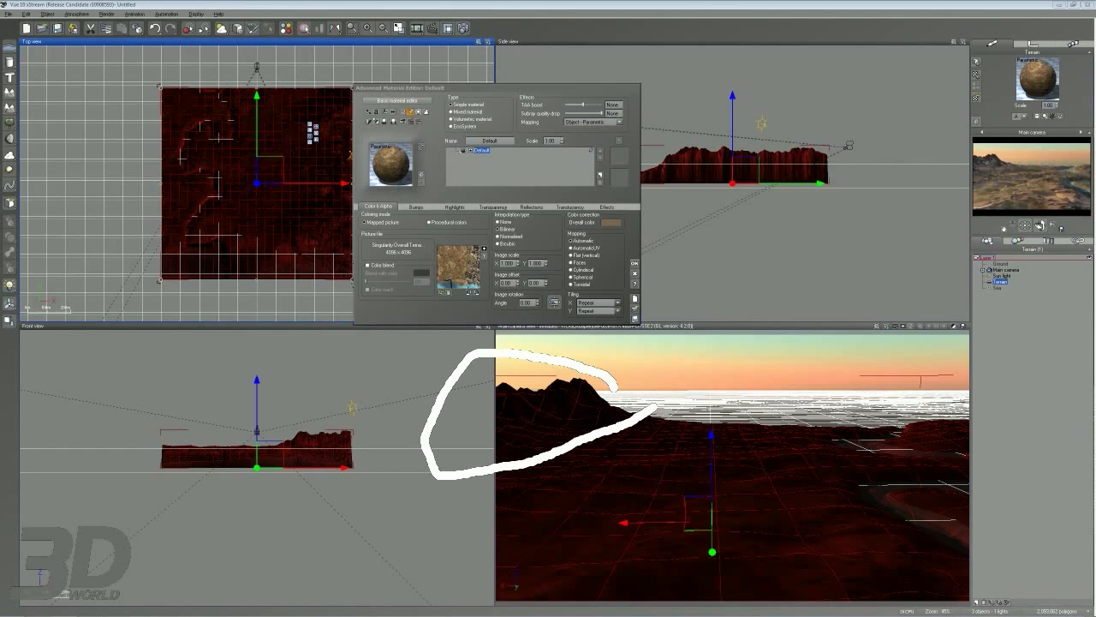
mouse_move(495, 474)
left_mouse_down()
mouse_move(599, 553)
mouse_move(909, 489)
mouse_move(658, 410)
left_mouse_up()
key("Escape")
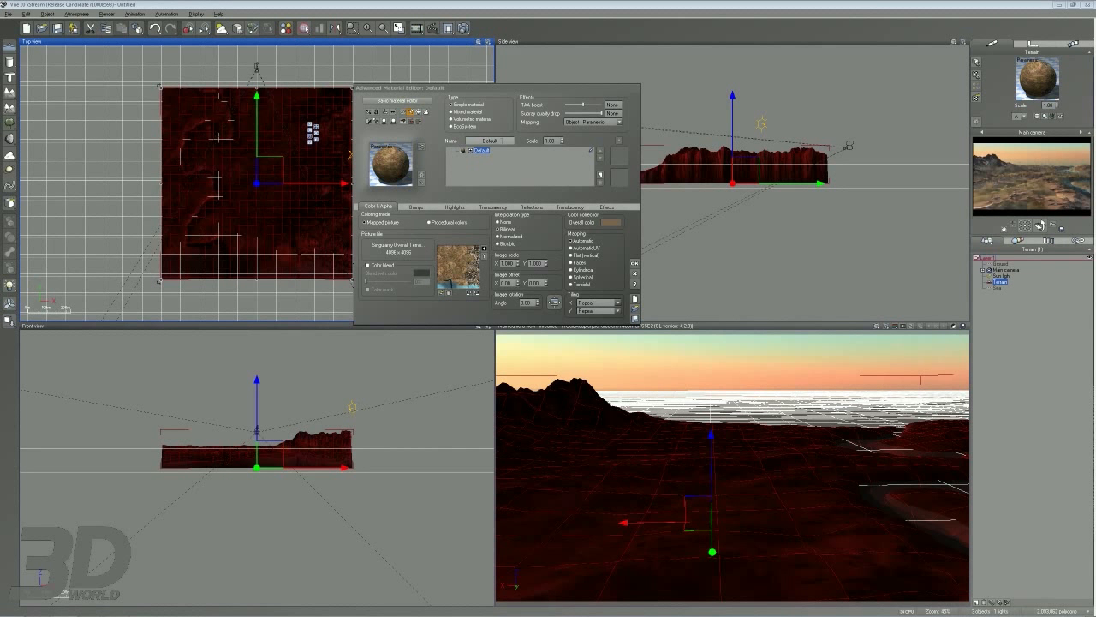
left_click(452, 111)
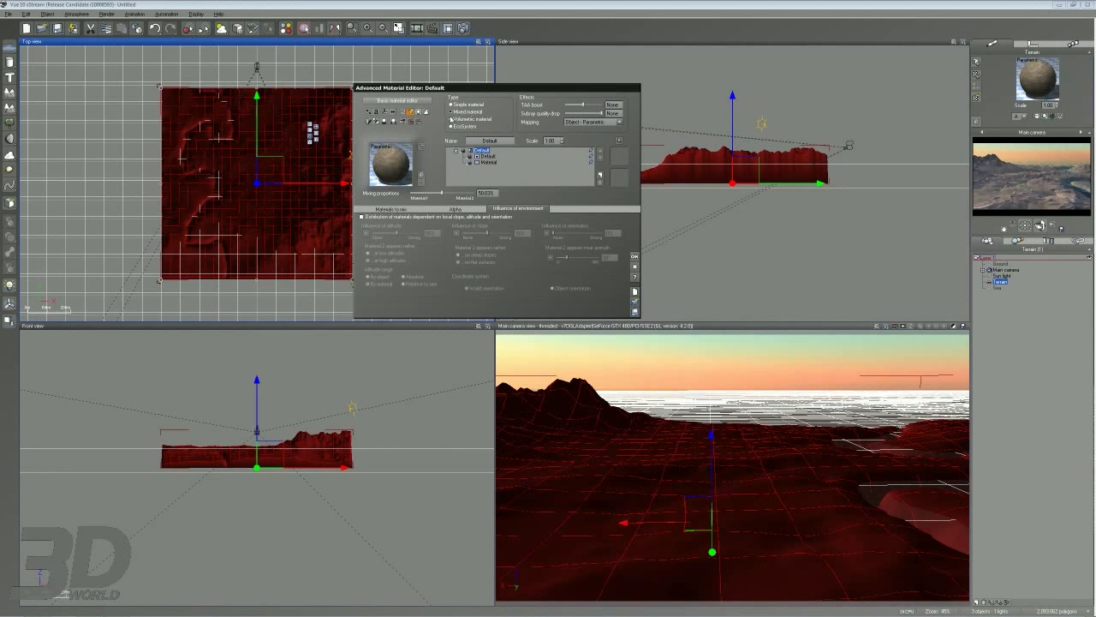
Load the Snow preset from the Landscapes collection as Material 2 of the terrain's mixed material.
left_click(487, 162)
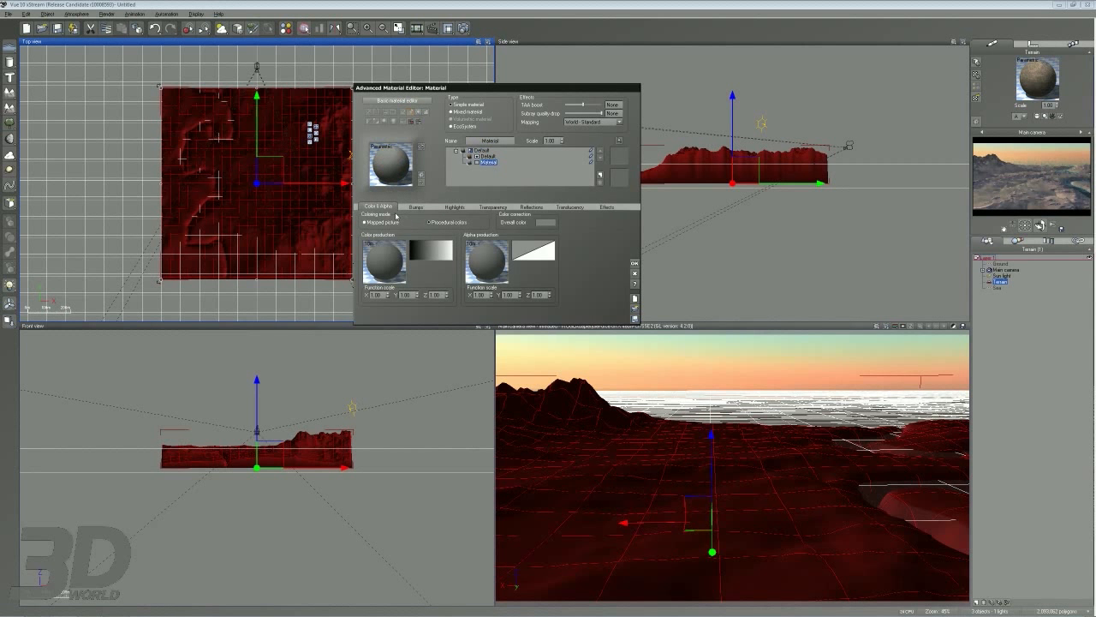
left_click(485, 151)
left_click(392, 209)
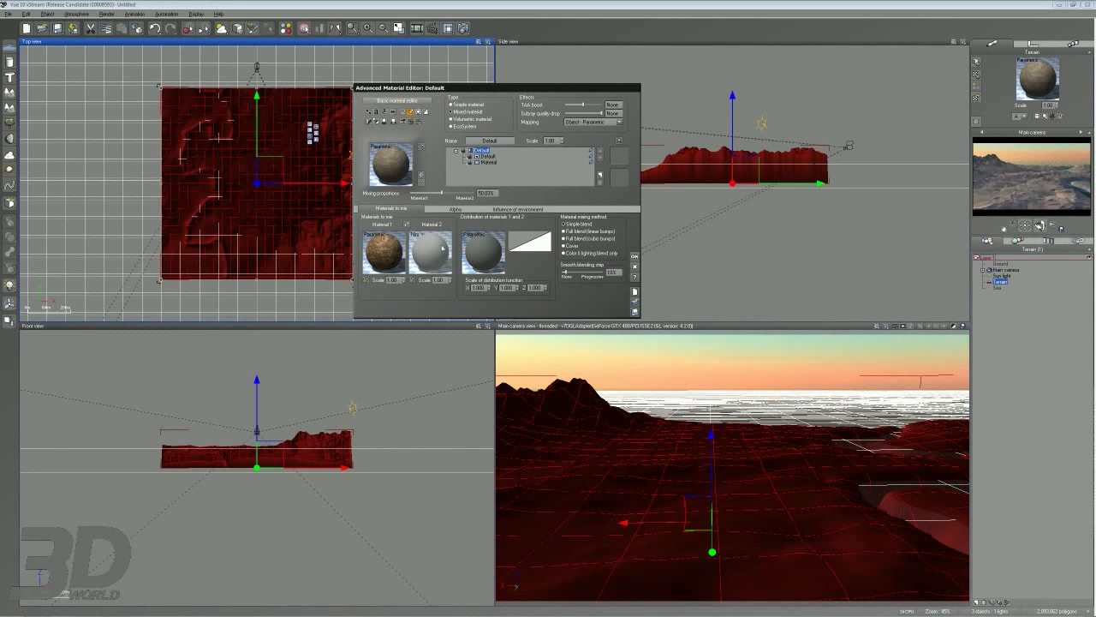
left_click(443, 248)
left_click(462, 293)
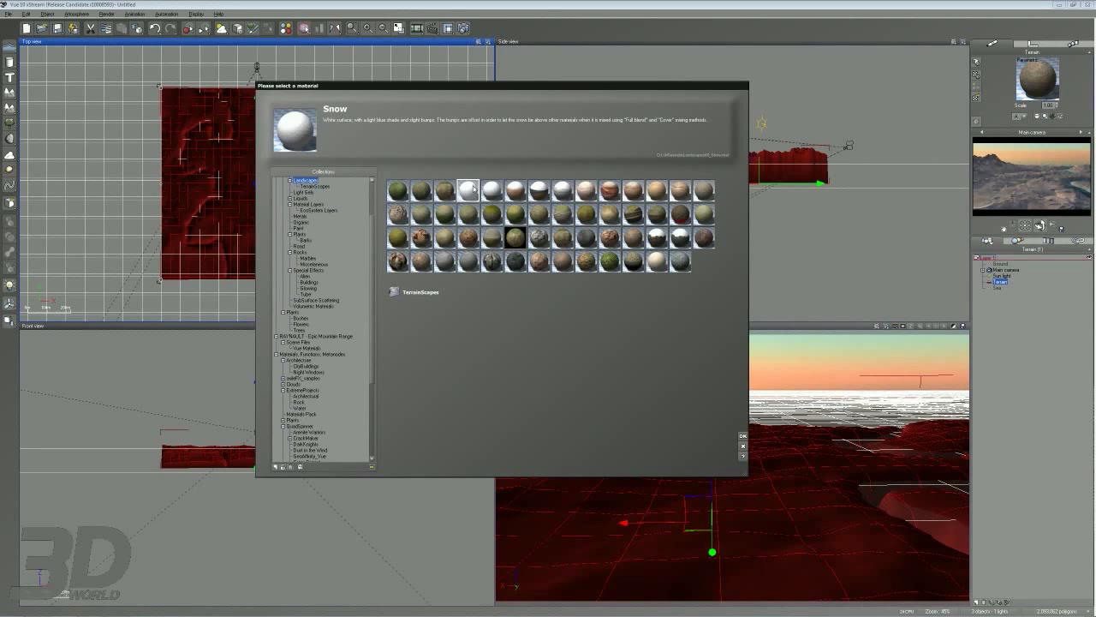
double_click(470, 190)
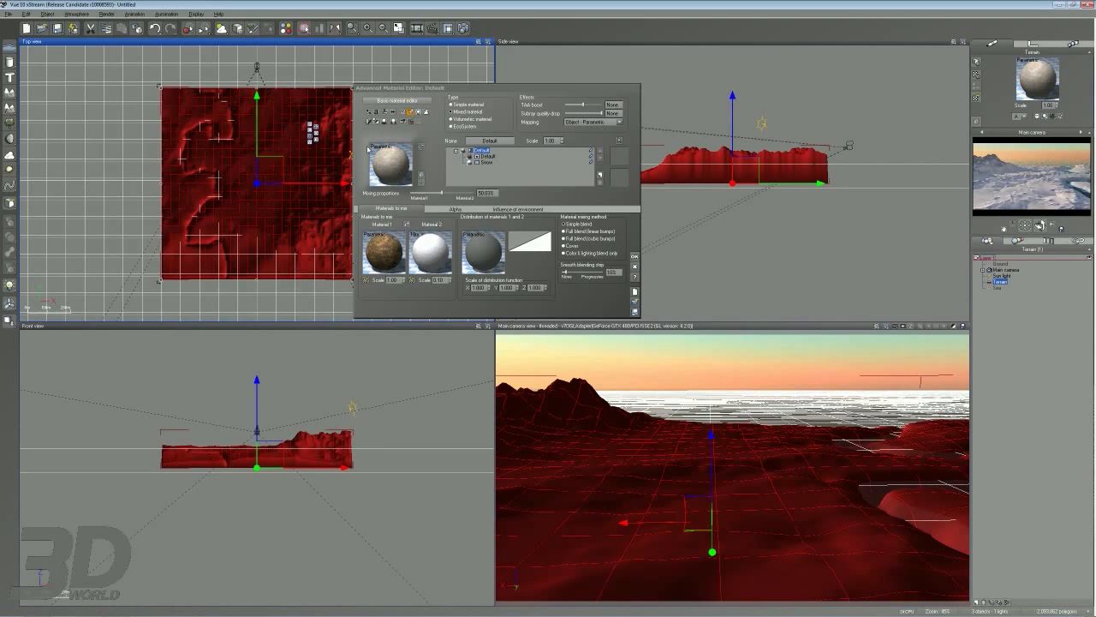
Make the material distribution depend on local slope, altitude and orientation, and set the influence of altitude to 100%.
left_click(507, 211)
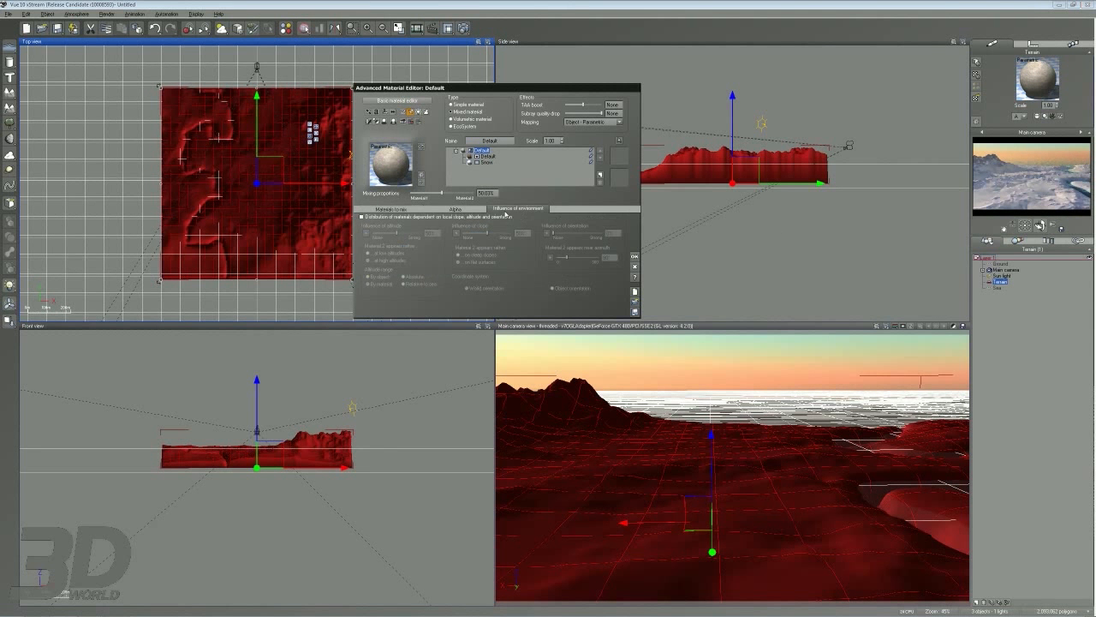
left_click(370, 219)
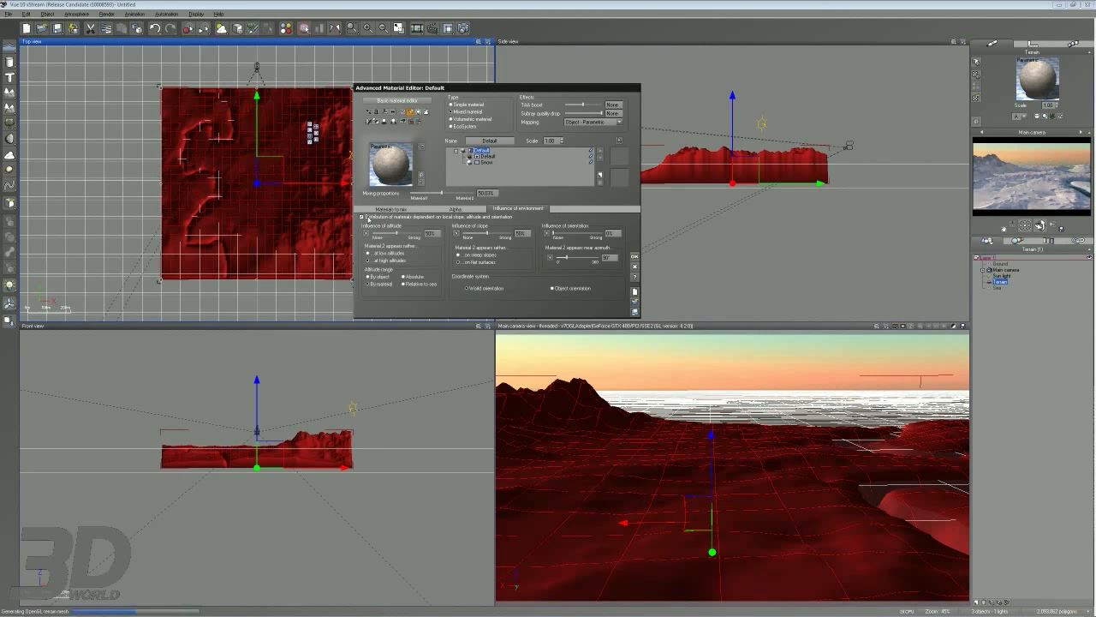
left_click_drag(371, 232, 421, 234)
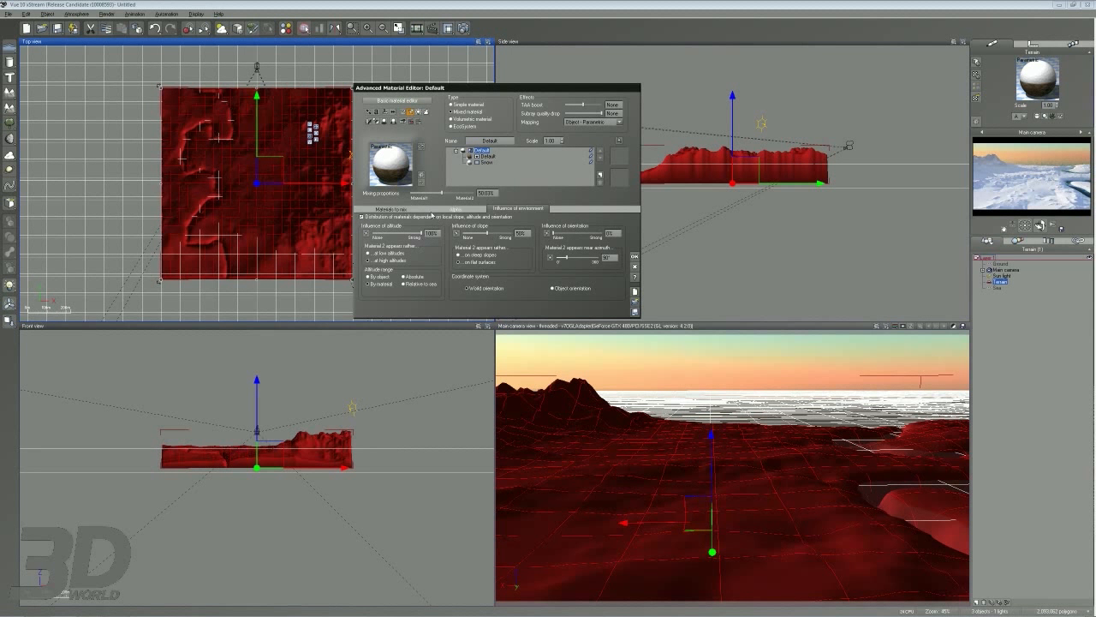
Lower the mixing proportion and strengthen the slope influence to concentrate snow on the mountains, and accept the material.
left_click_drag(436, 193, 431, 193)
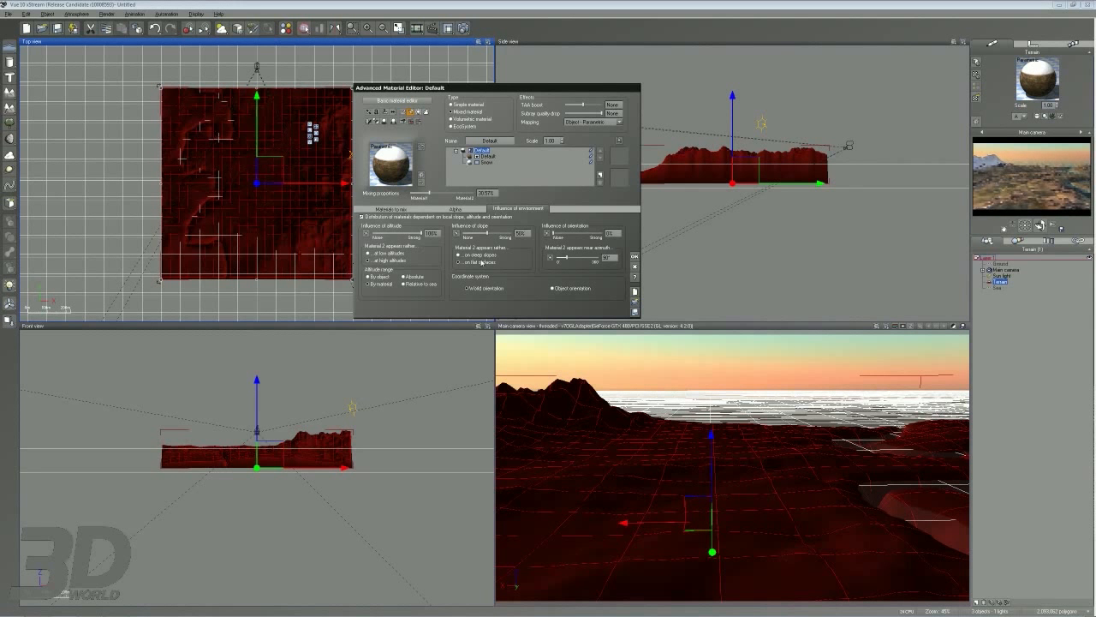
left_click_drag(488, 232, 499, 232)
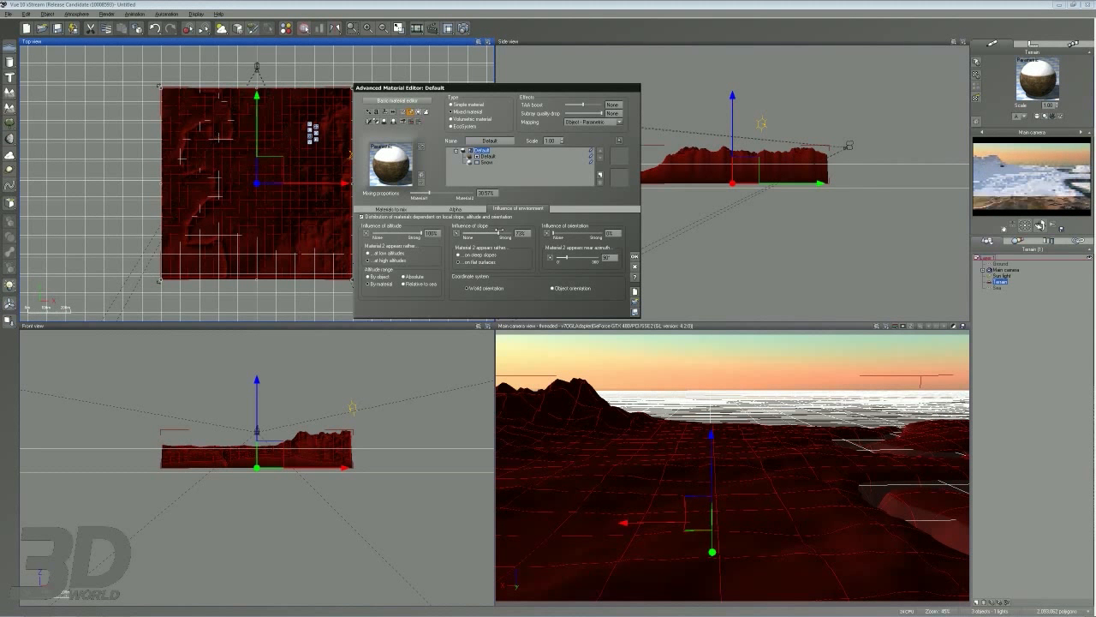
left_click_drag(448, 189, 451, 189)
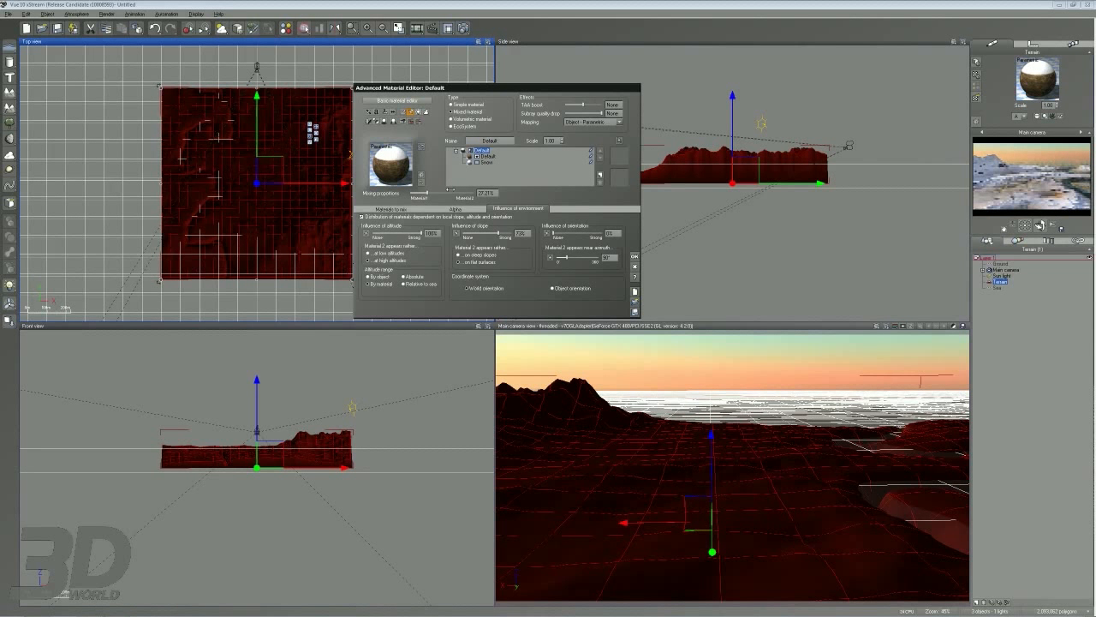
left_click_drag(453, 190, 452, 189)
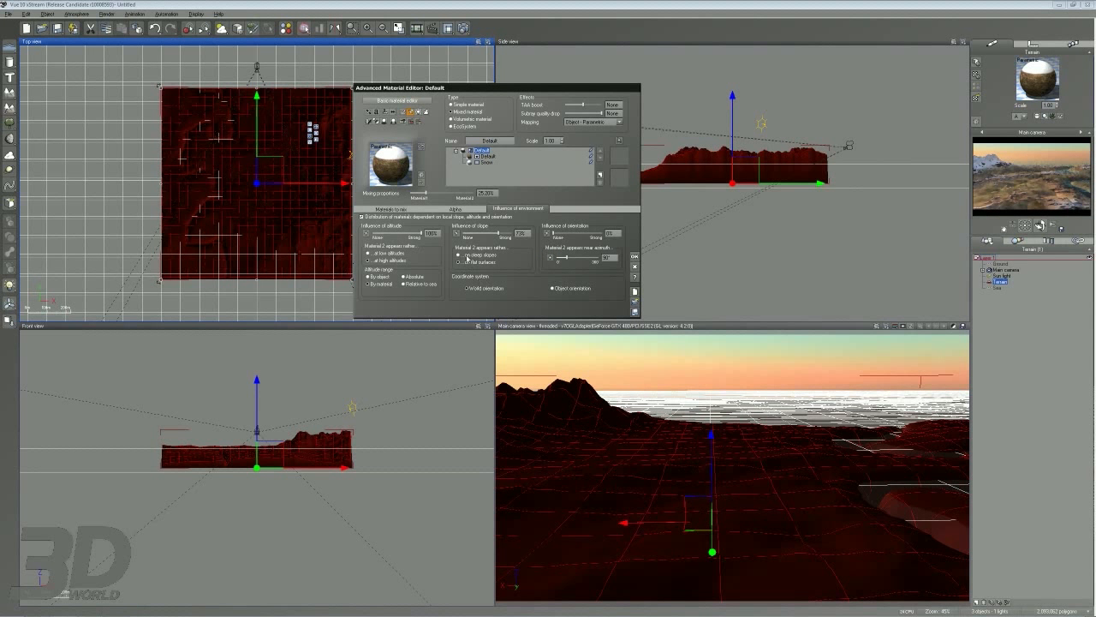
left_click_drag(505, 230, 508, 230)
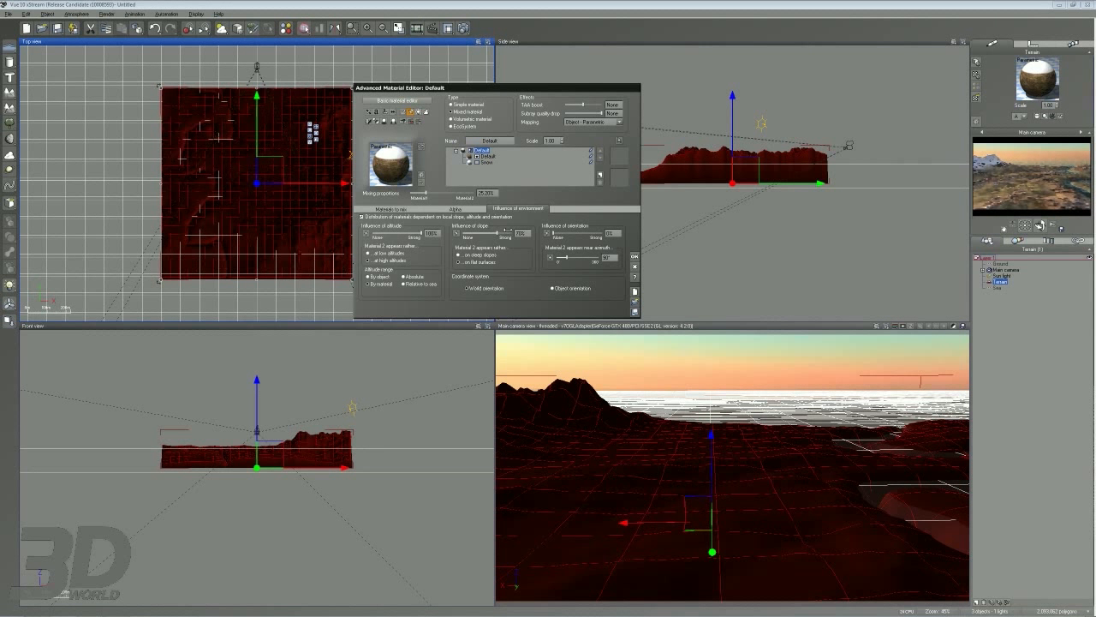
left_click(635, 257)
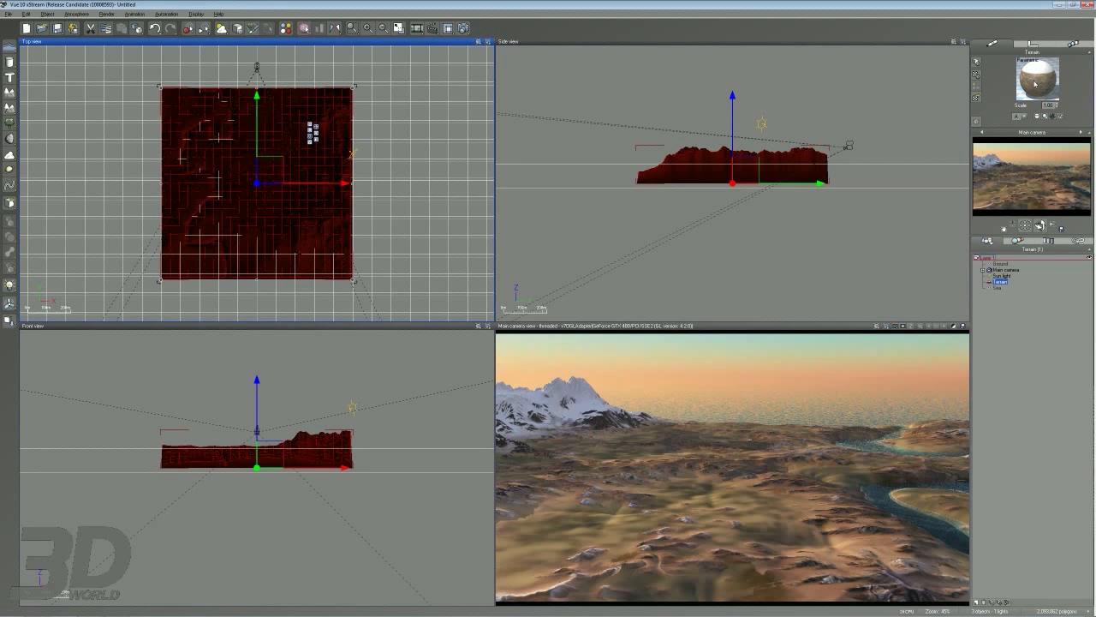
double_click(1035, 83)
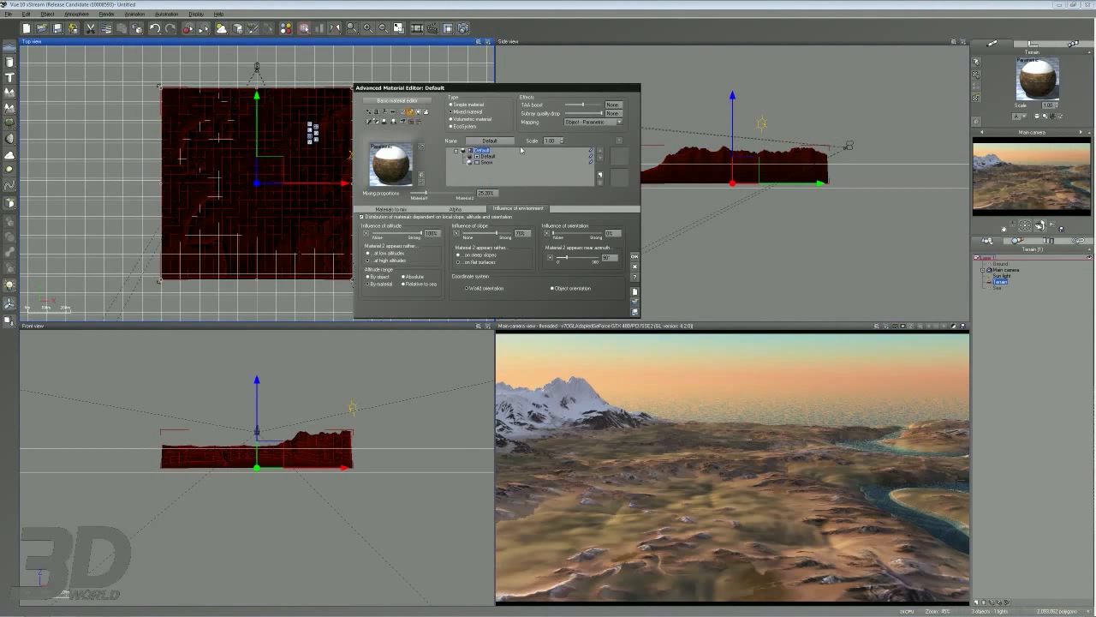
left_click(635, 267)
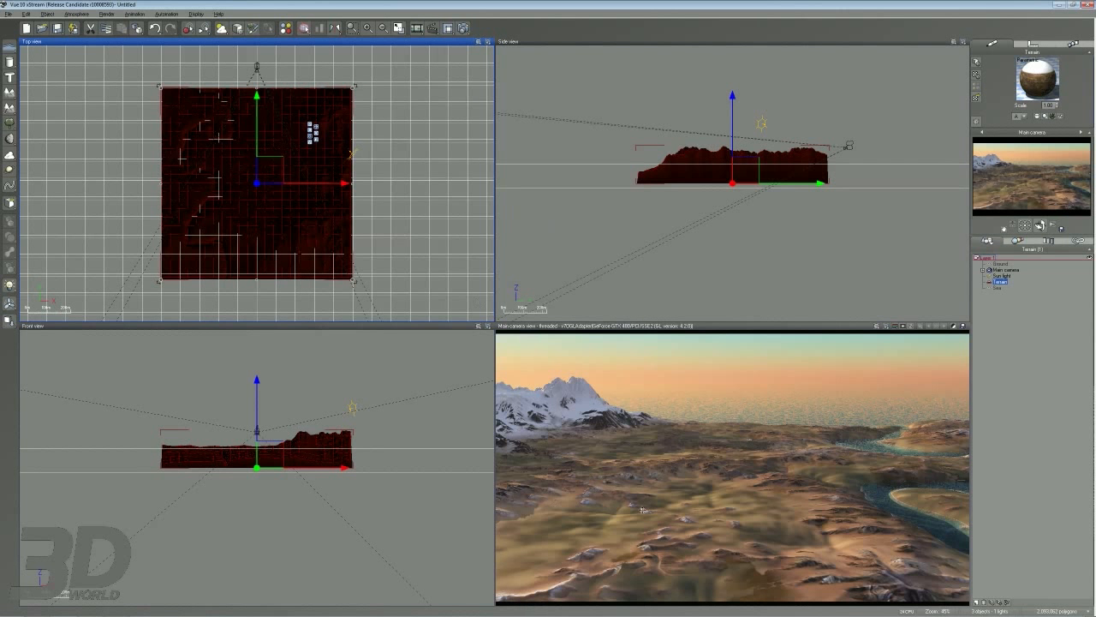
Switch to the Singularity v8.vue scene, turn off its render area, test-render the main camera view and close the render.
left_click(88, 608)
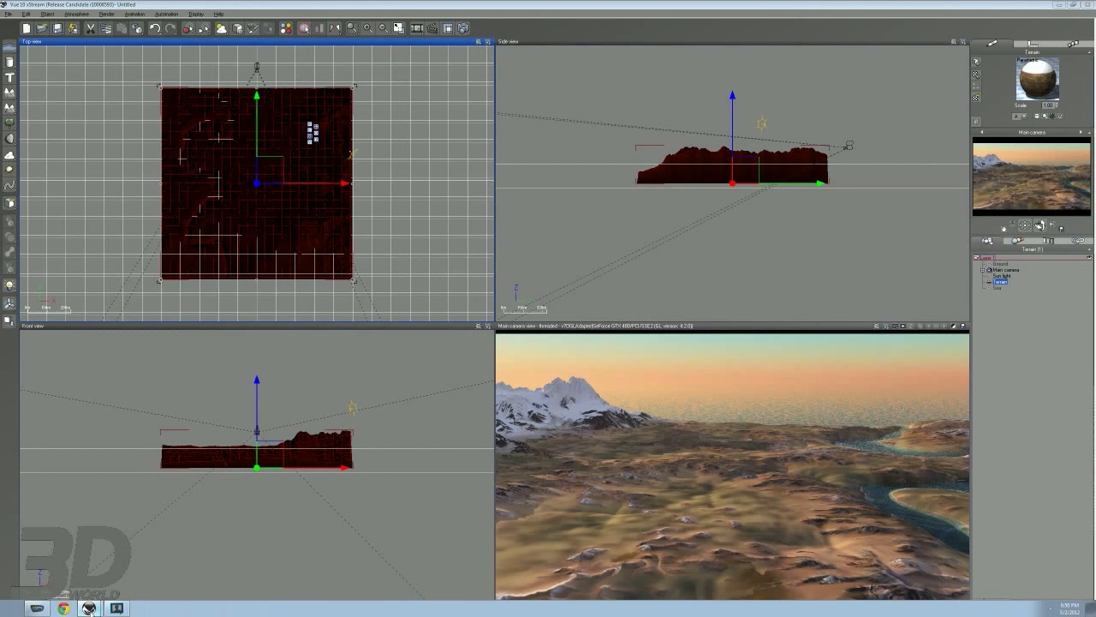
left_click(98, 593)
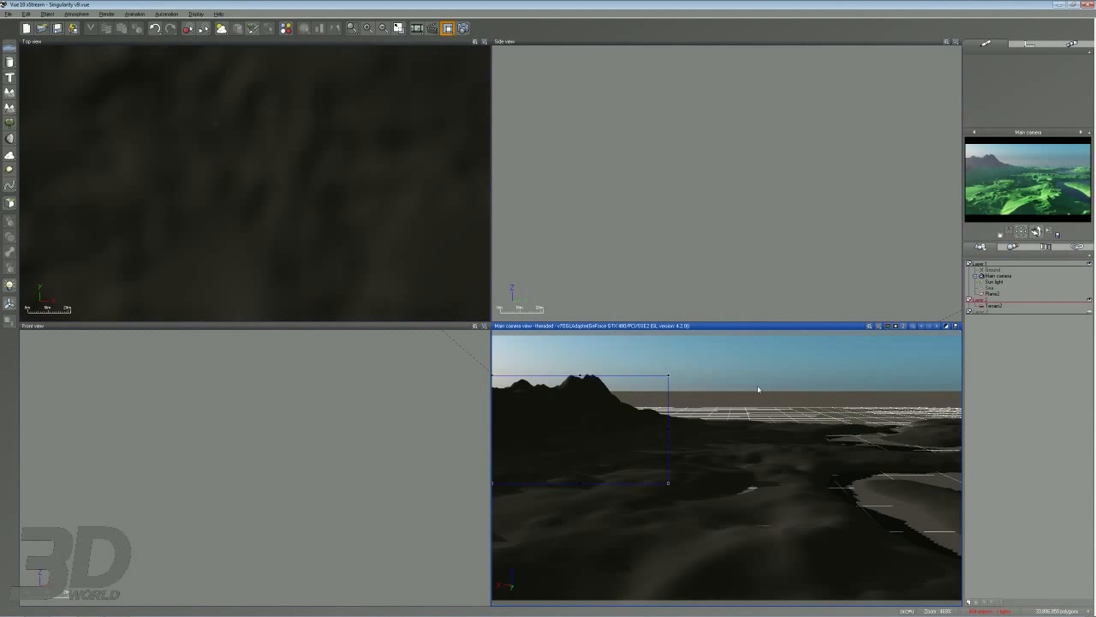
left_click(451, 29)
left_click(464, 30)
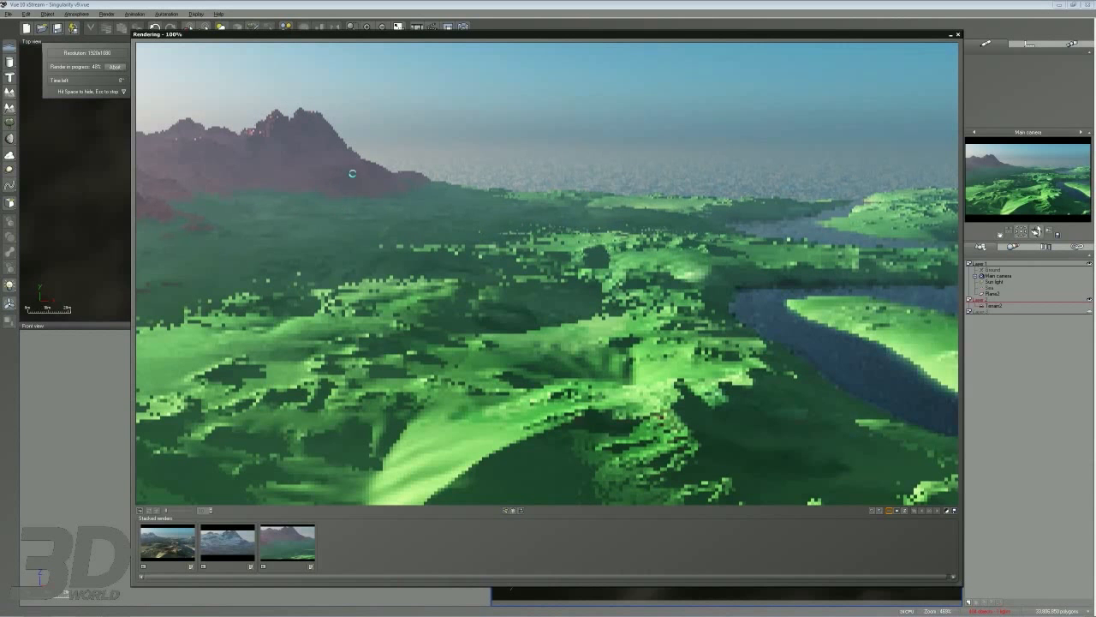
left_click(958, 36)
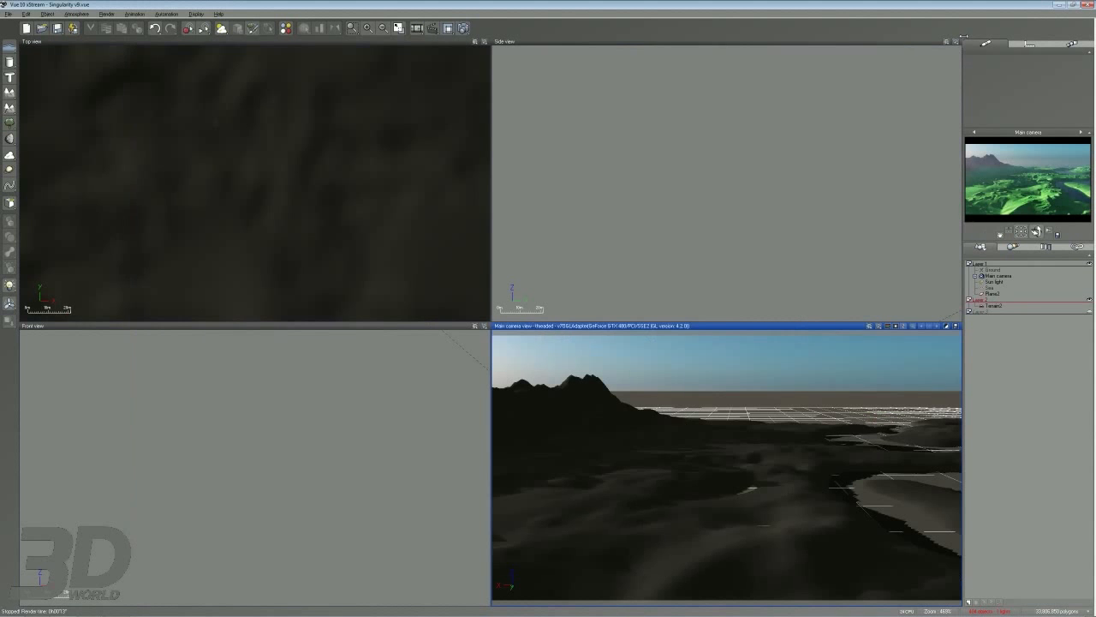
Open Terrain2's material for editing, select its top-level MATERIAL entry and expand the Mountain/Fields Mix layer.
left_click(995, 306)
right_click(1042, 77)
left_click(1047, 84)
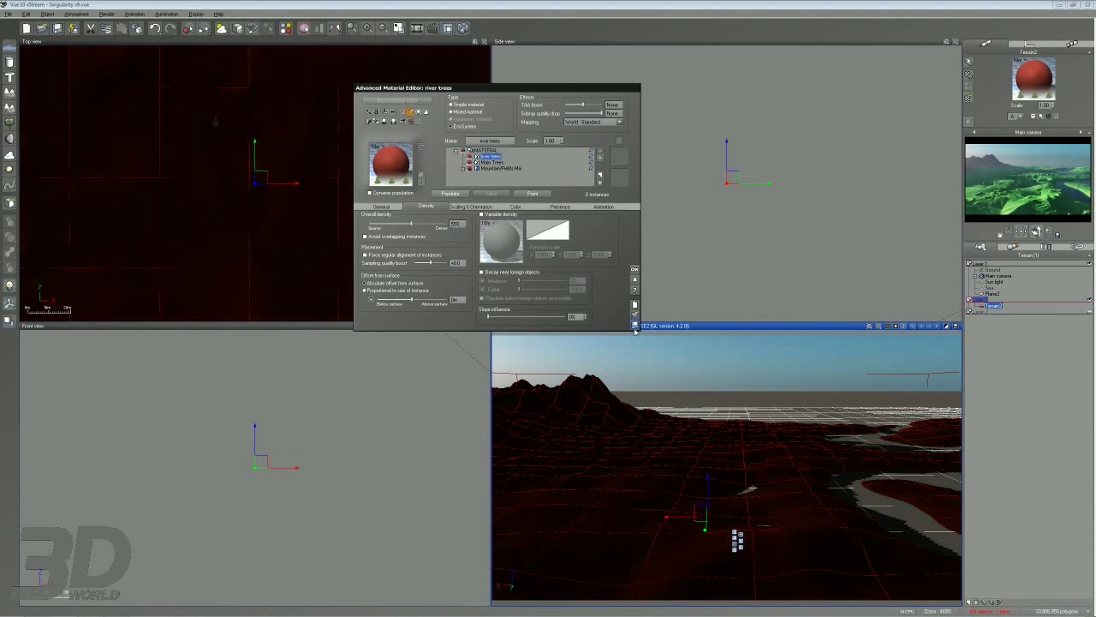
left_click(463, 150)
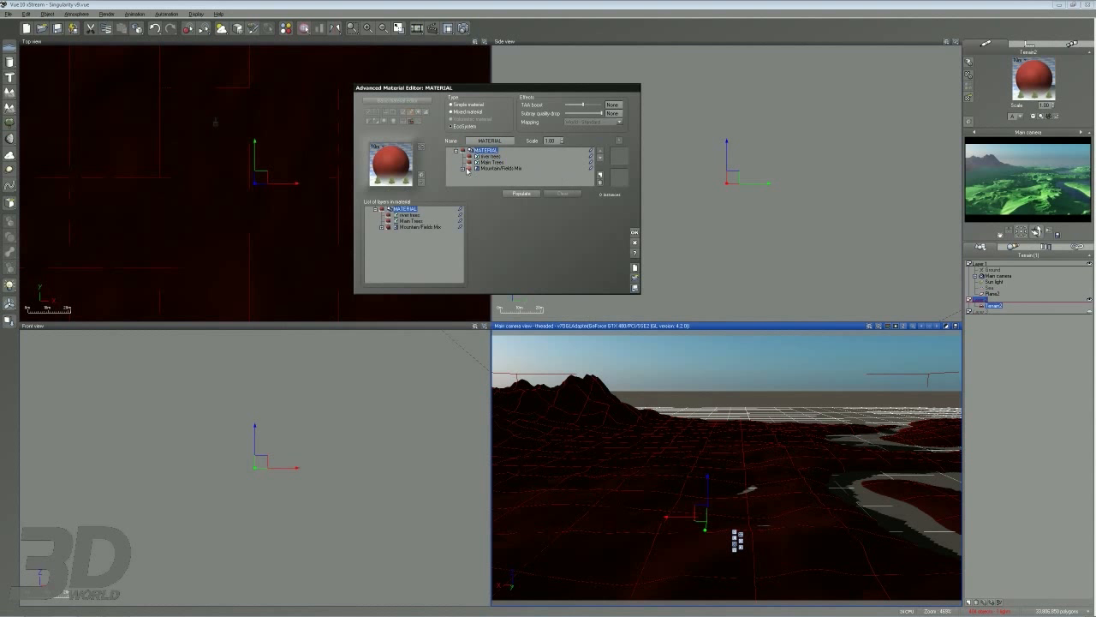
left_click(464, 168)
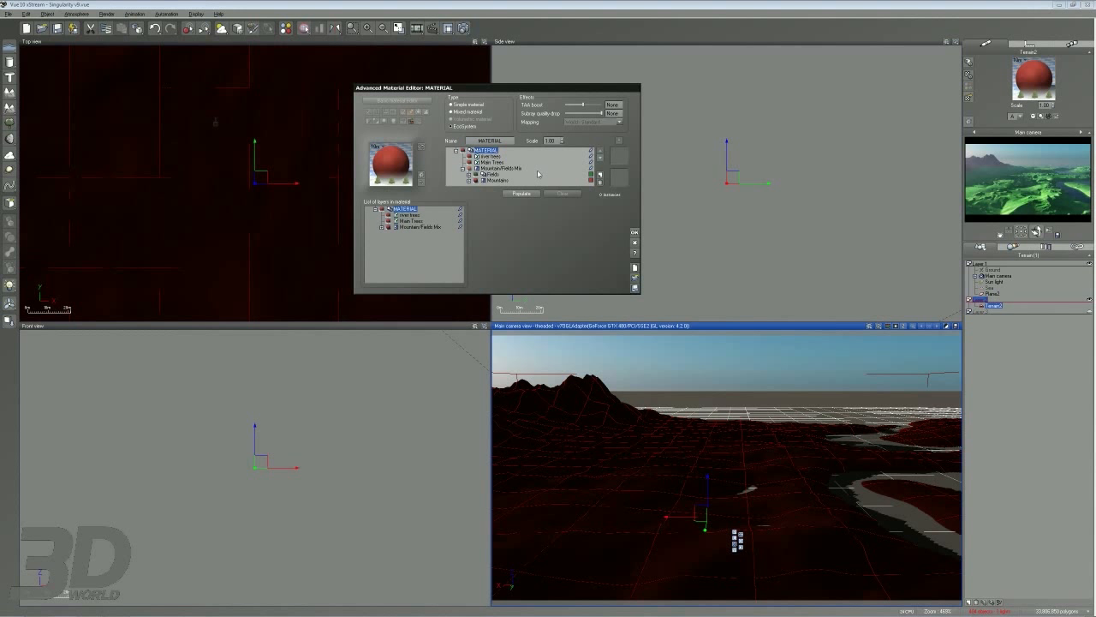
Expand Mountain/Fields Mix in the list of layers and examine the nested field, upper mountain, snow and lower mountain layers.
left_click(381, 227)
left_click(388, 233)
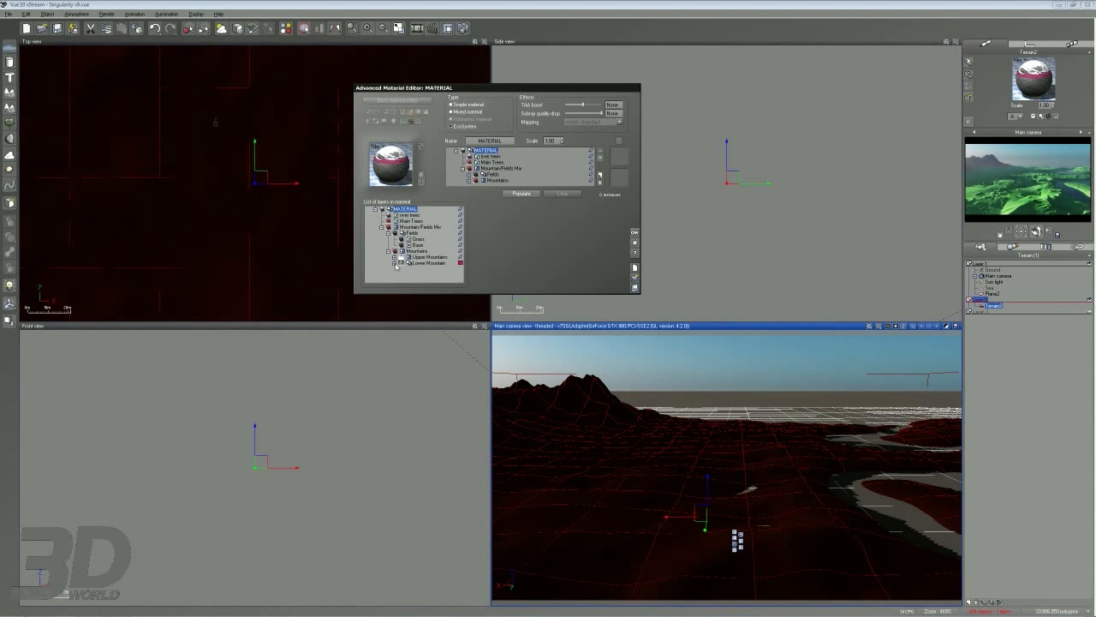
left_click(395, 263)
left_click(395, 257)
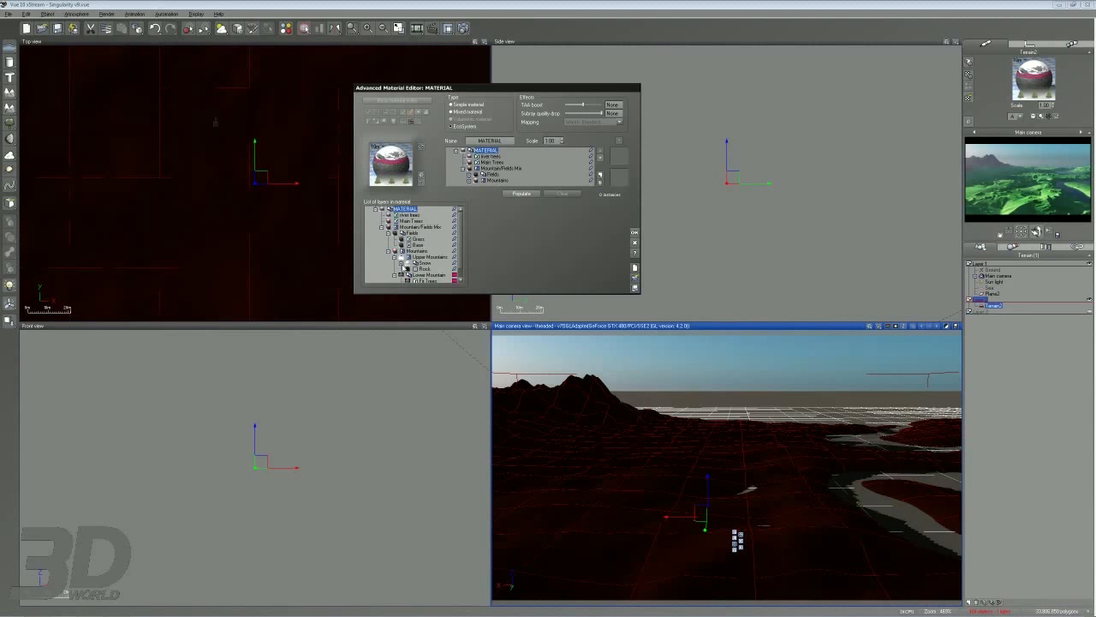
left_click(401, 263)
scroll(414, 271, "down", 3)
scroll(394, 267, "up", 3)
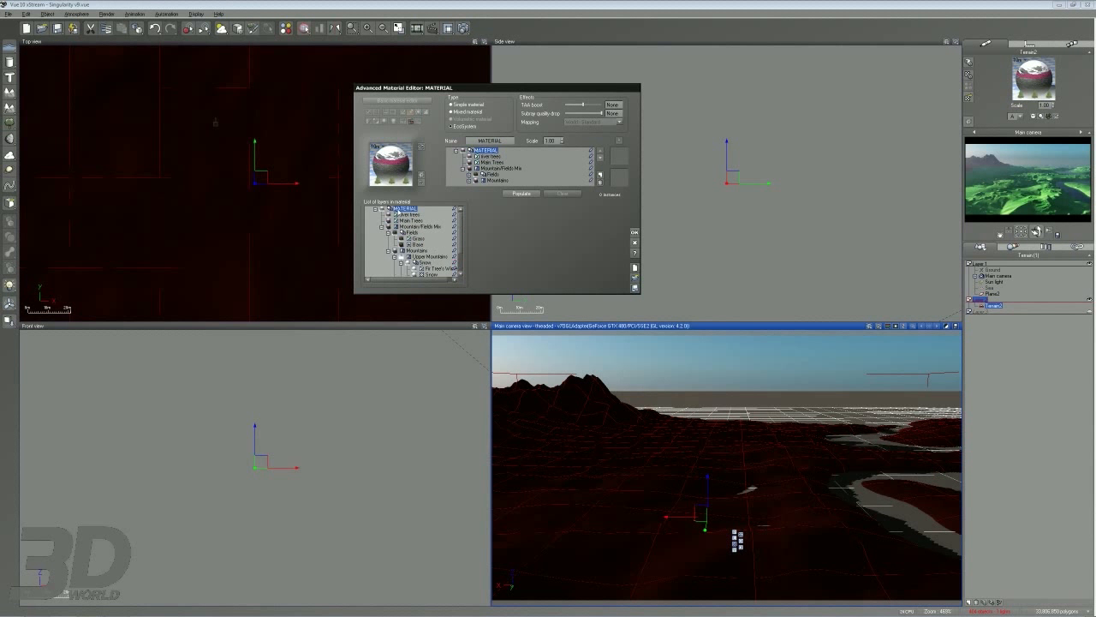
scroll(422, 255, "down", 2)
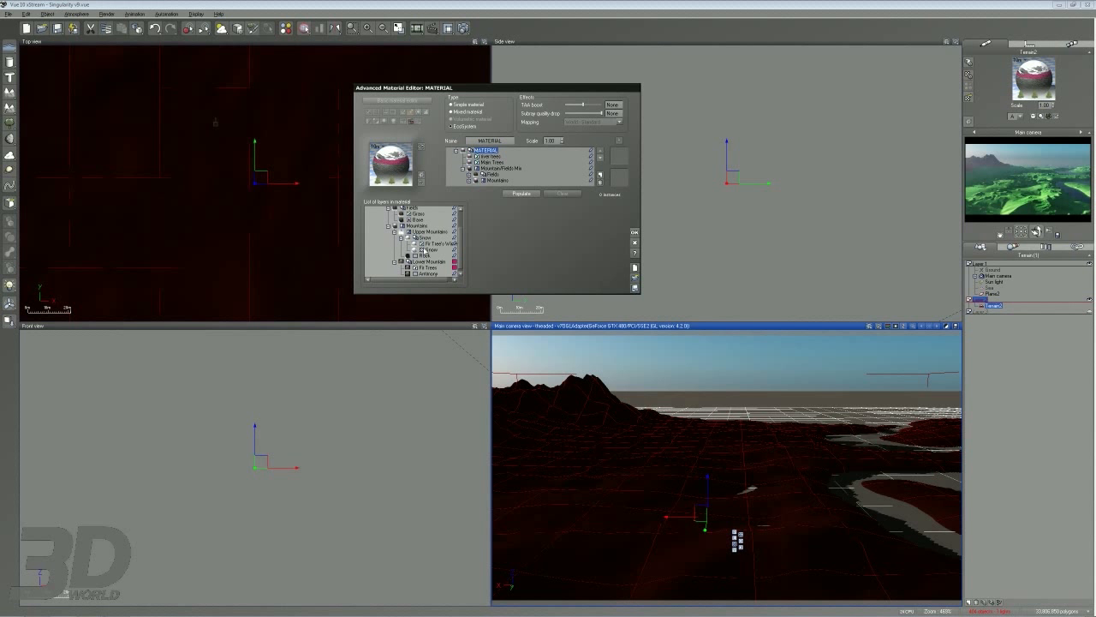
Collapse the nested mountain and field layers back into the Mountain/Fields Mix entry.
left_click(395, 261)
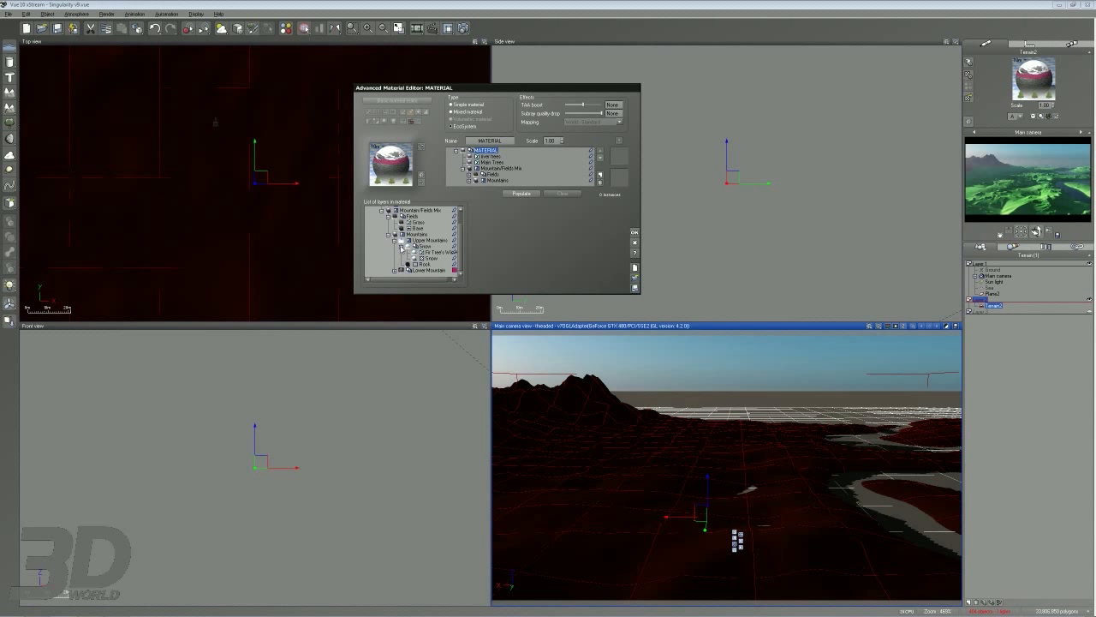
left_click(403, 250)
left_click(395, 257)
left_click(388, 251)
left_click(388, 233)
left_click(381, 227)
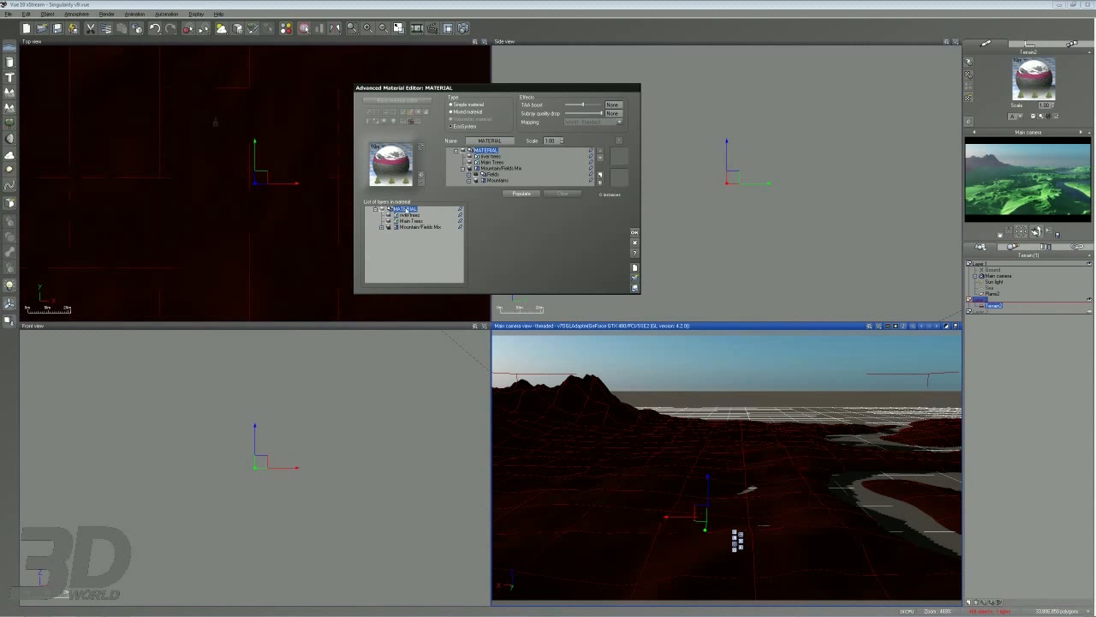
Expand the Mountain/Fields Mix and its Fields entry in the list of layers, and open the Base layer's settings.
left_click(375, 210)
left_click(375, 210)
left_click(381, 228)
left_click(388, 239)
left_click(388, 239)
left_click(388, 232)
left_click(408, 233)
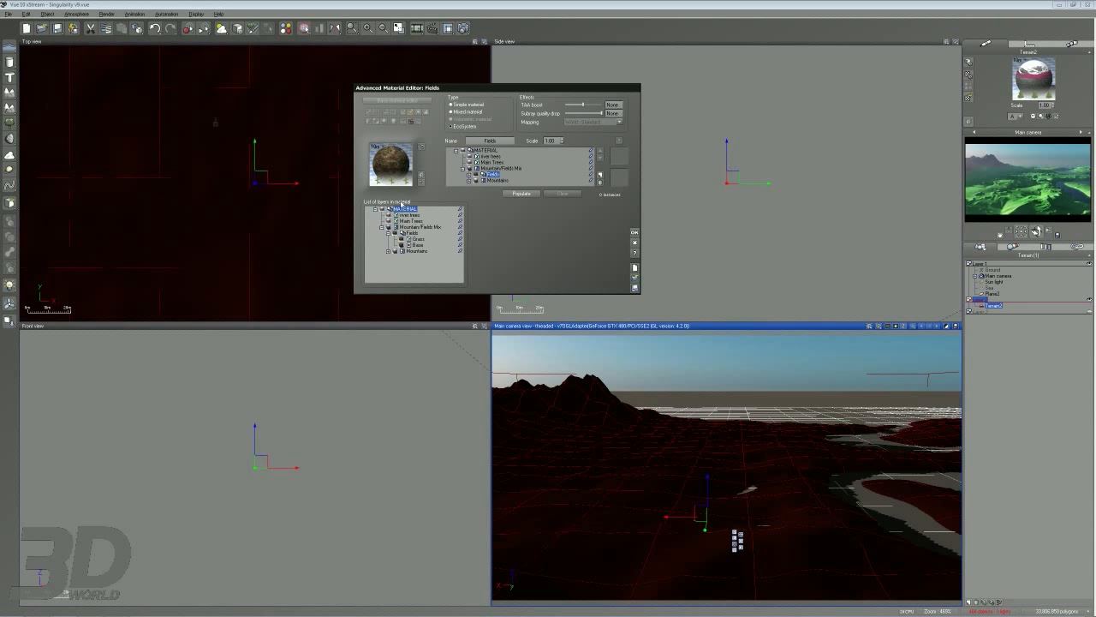
left_click(402, 245)
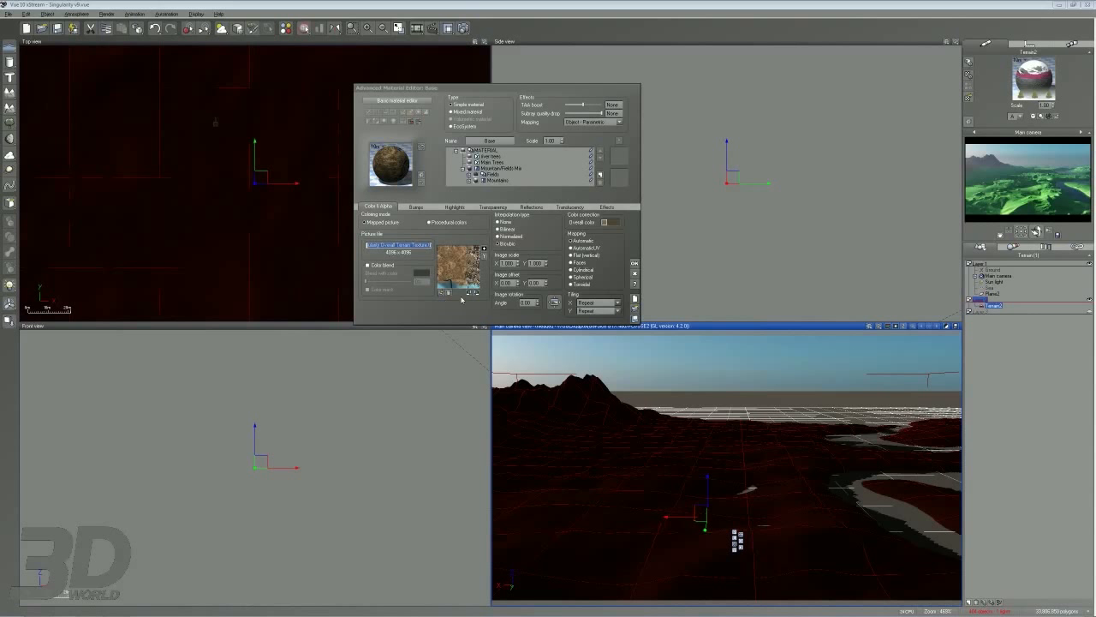
Expand Fields in the material hierarchy and examine the Grass layer's EcoSystem population and its altitude and slope presence constraints.
left_click(470, 175)
left_click(499, 179)
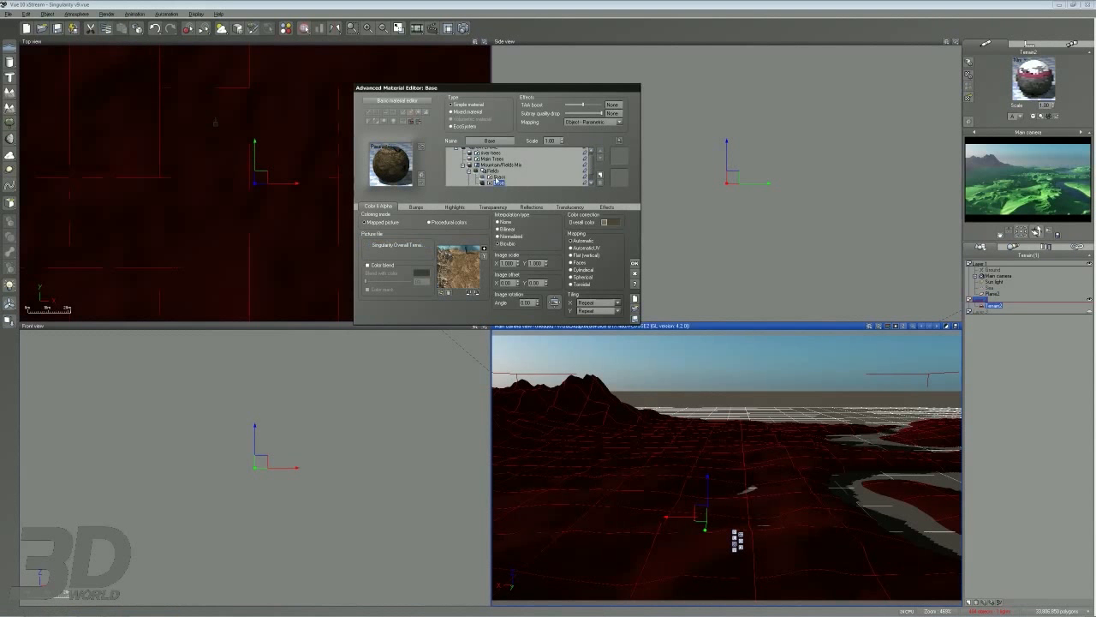
left_click(384, 205)
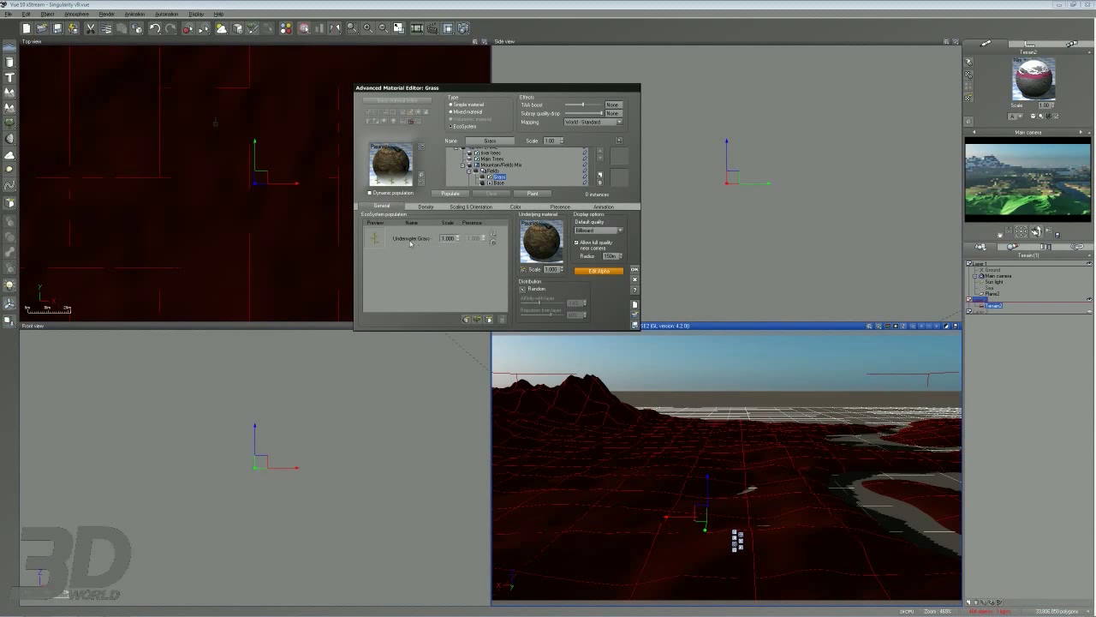
left_click(394, 239)
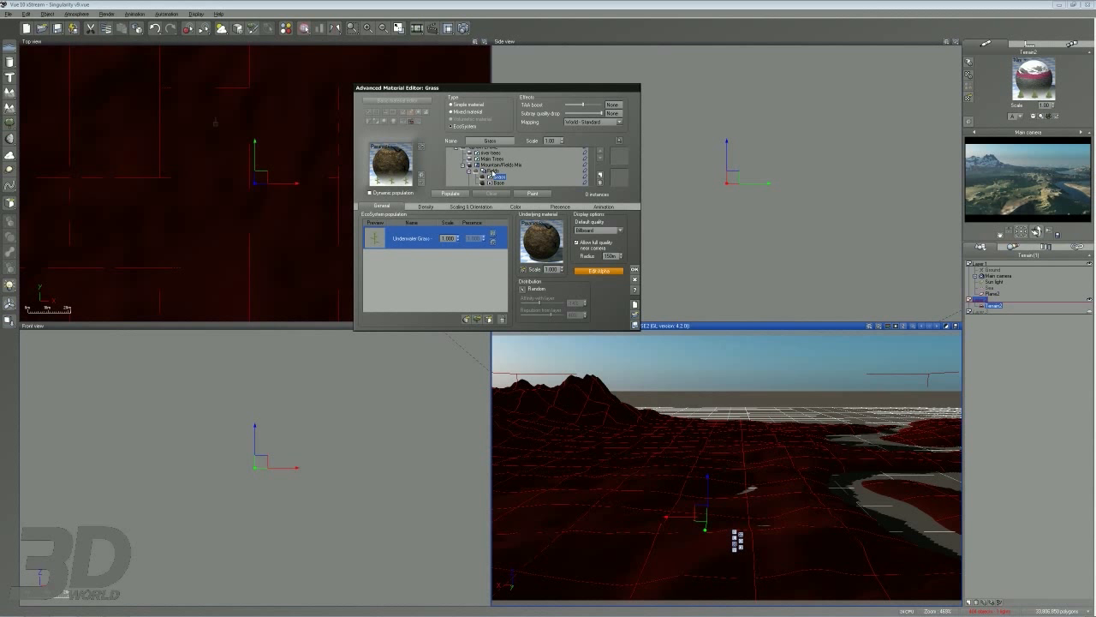
left_click(559, 206)
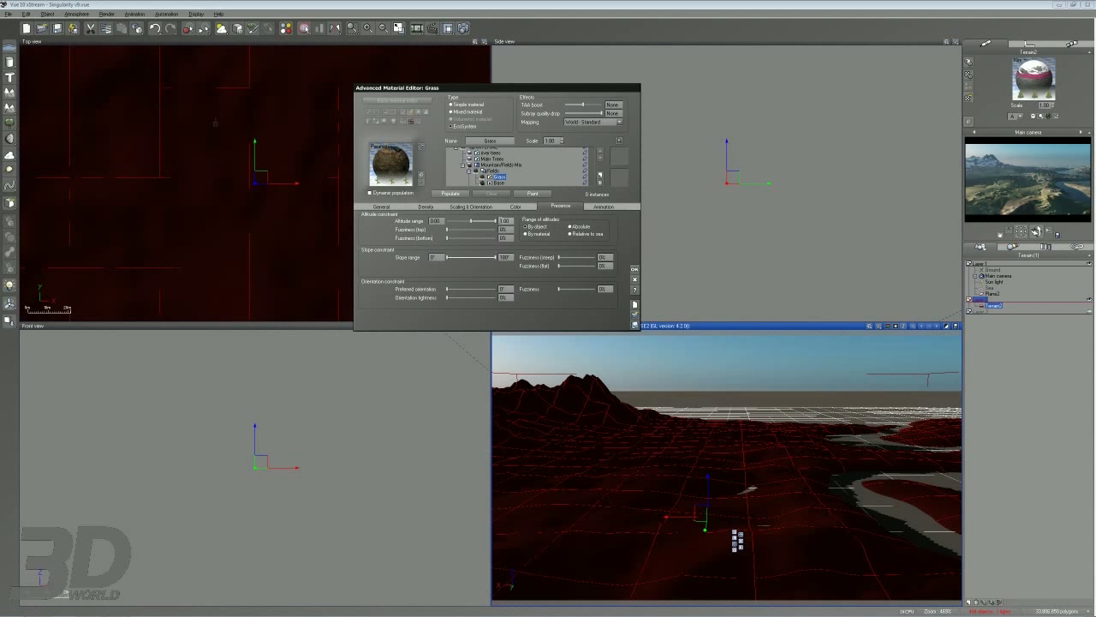
left_click(505, 221)
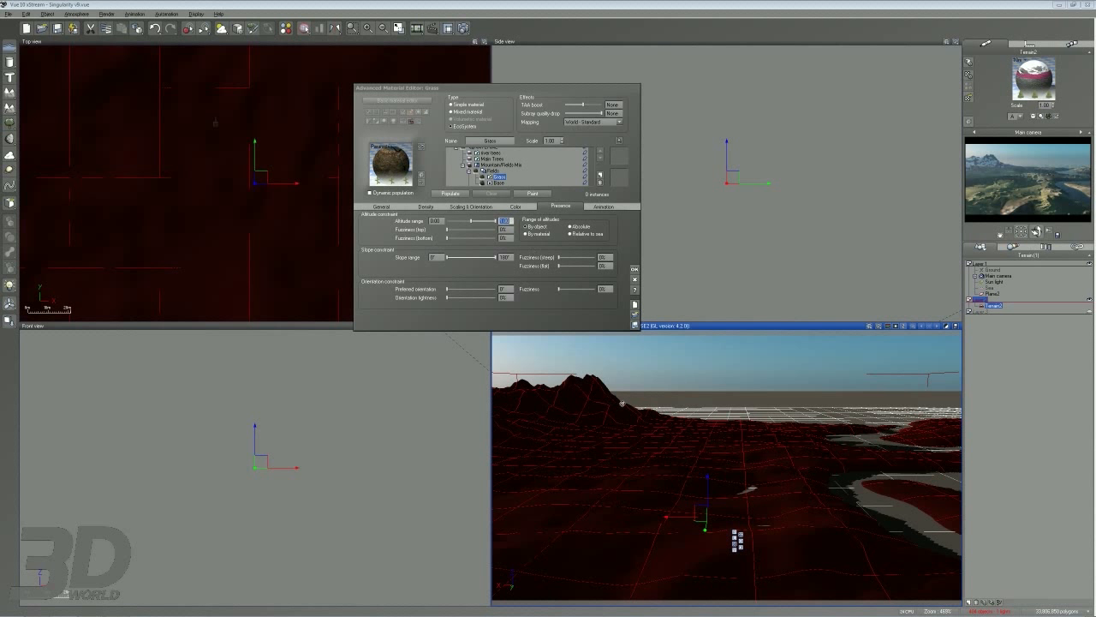
left_click_drag(559, 372, 618, 371)
left_click_drag(872, 514, 920, 514)
left_click_drag(618, 372, 878, 510)
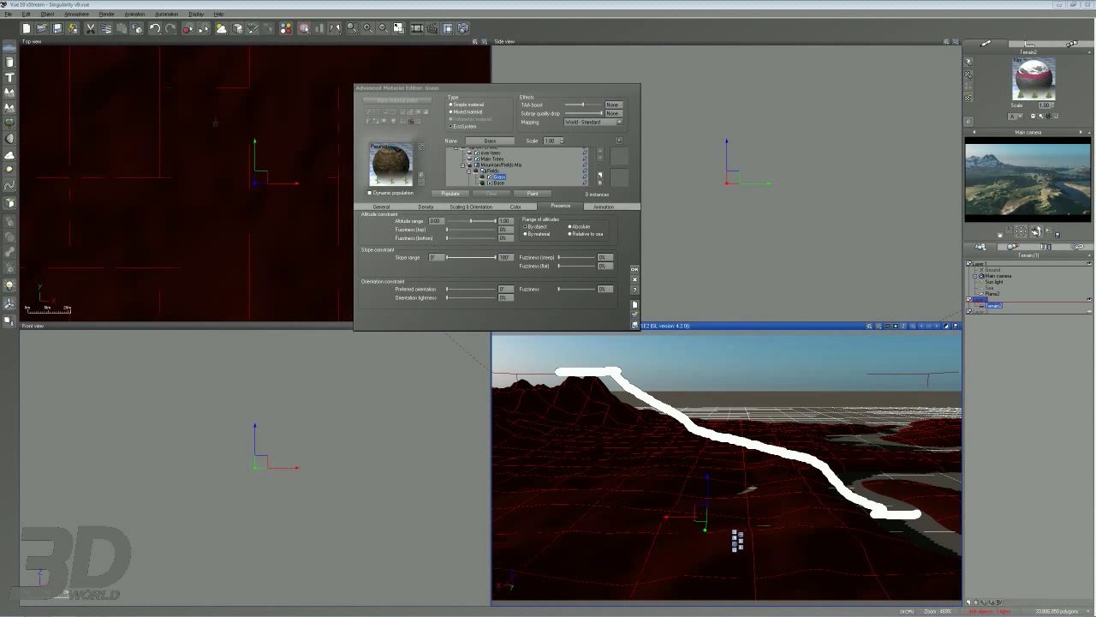
key("Escape")
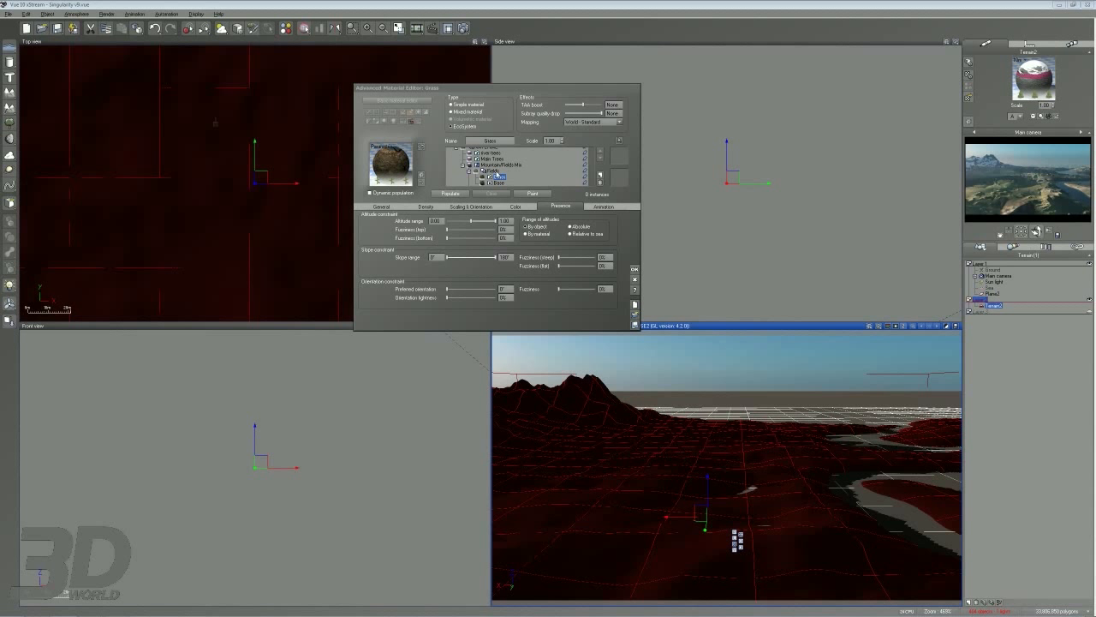
left_click(493, 171)
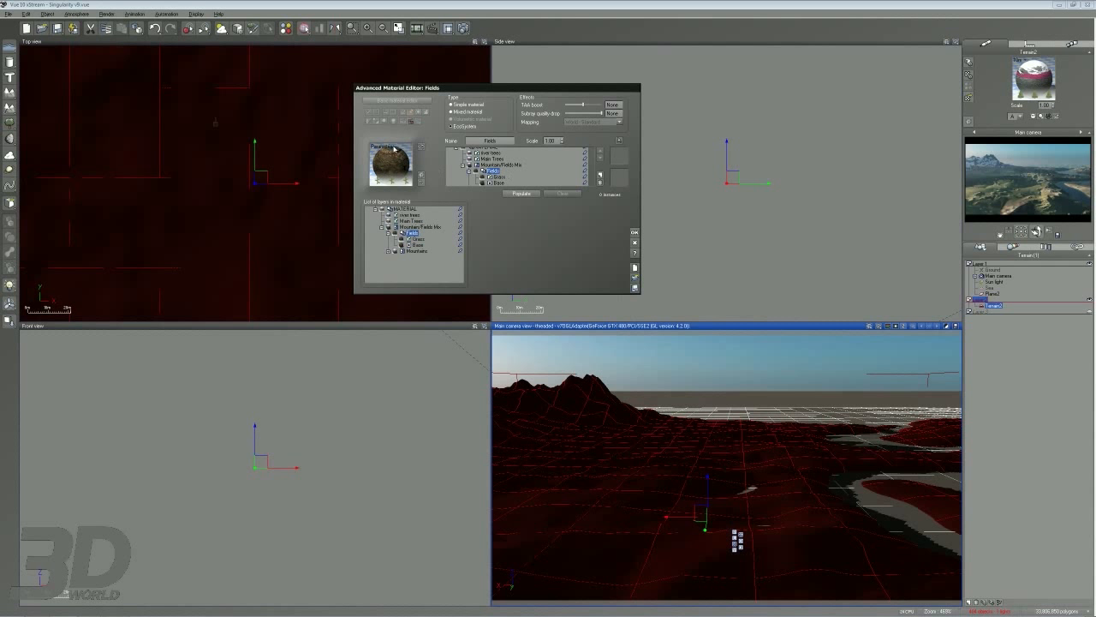
left_click(499, 177)
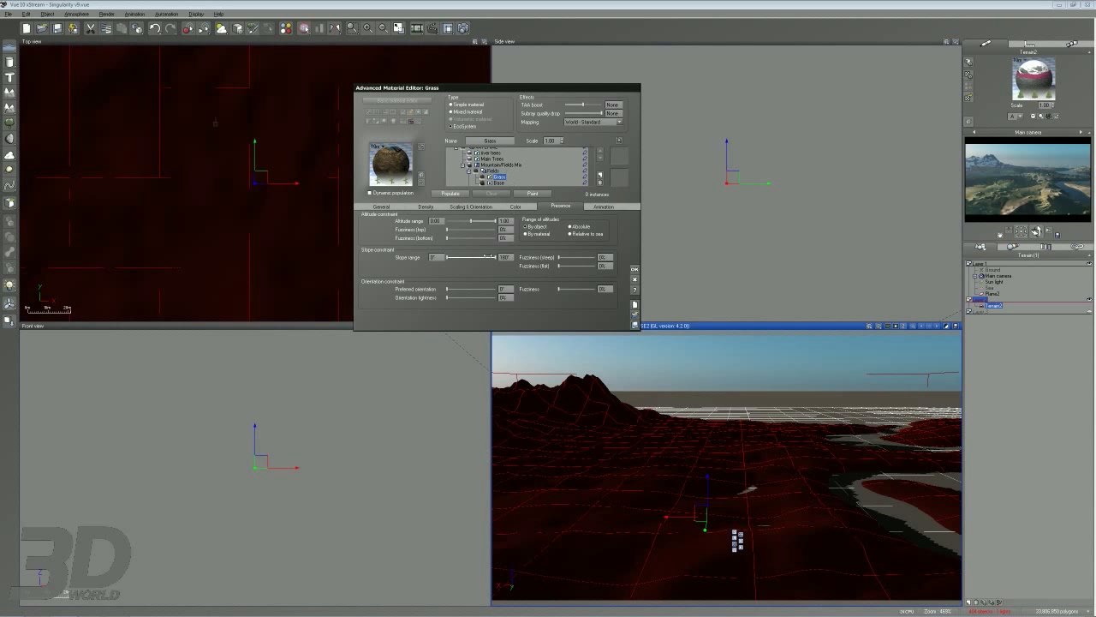
mouse_move(641, 417)
left_mouse_down()
mouse_move(489, 538)
mouse_move(974, 519)
mouse_move(651, 420)
left_mouse_up()
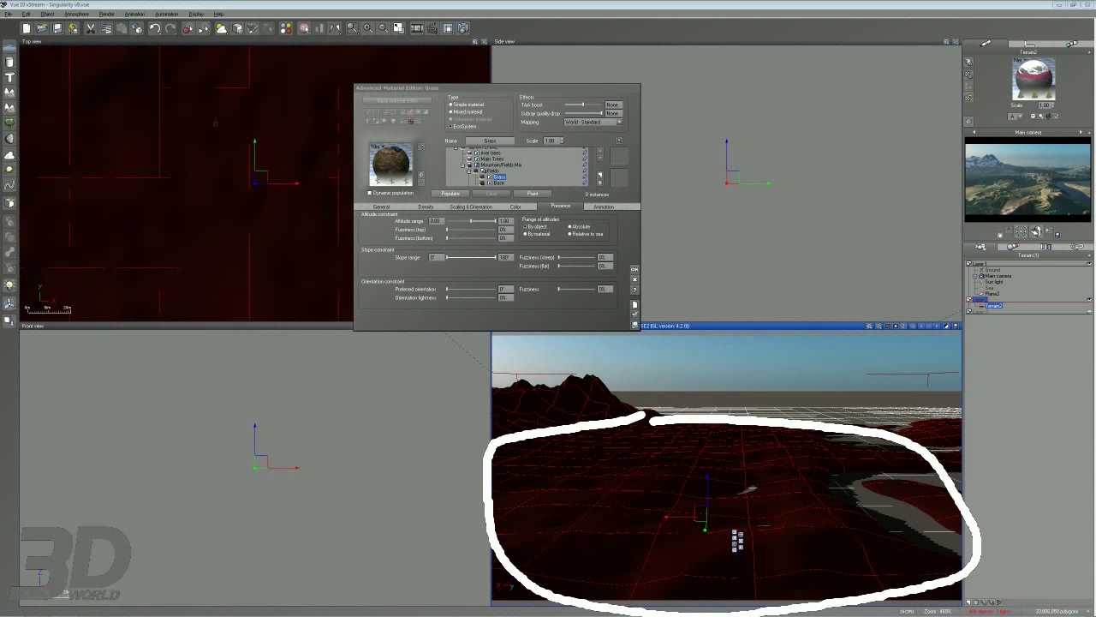
left_click_drag(549, 447, 897, 460)
left_click_drag(554, 496, 909, 515)
left_click_drag(567, 554, 897, 557)
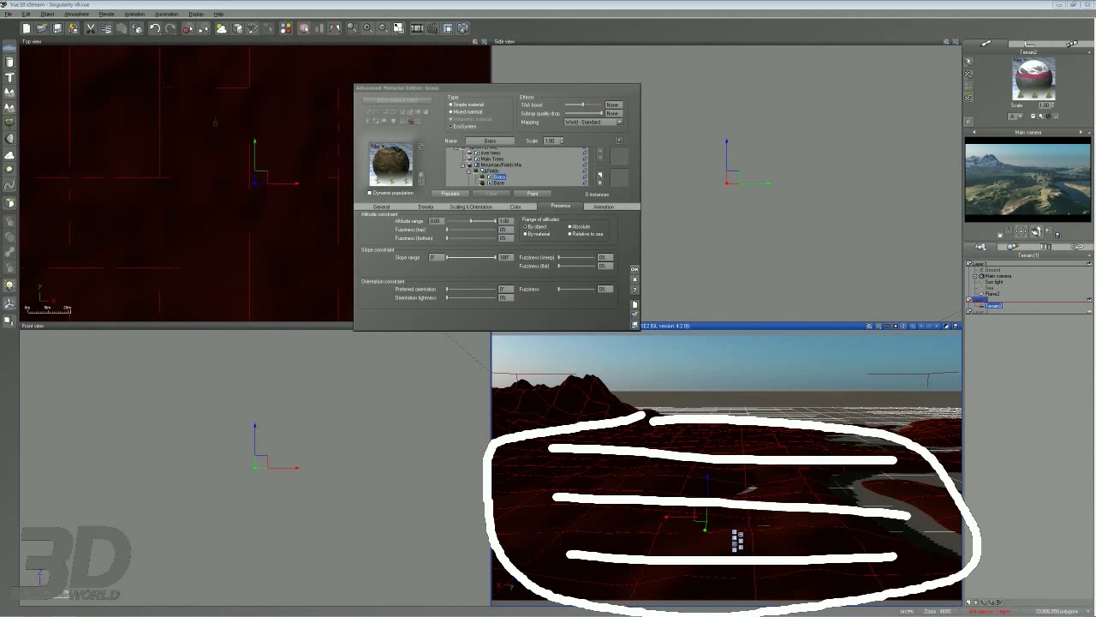
key("Escape")
mouse_move(559, 364)
left_mouse_down()
mouse_move(557, 443)
mouse_move(507, 361)
left_mouse_up()
key("Escape")
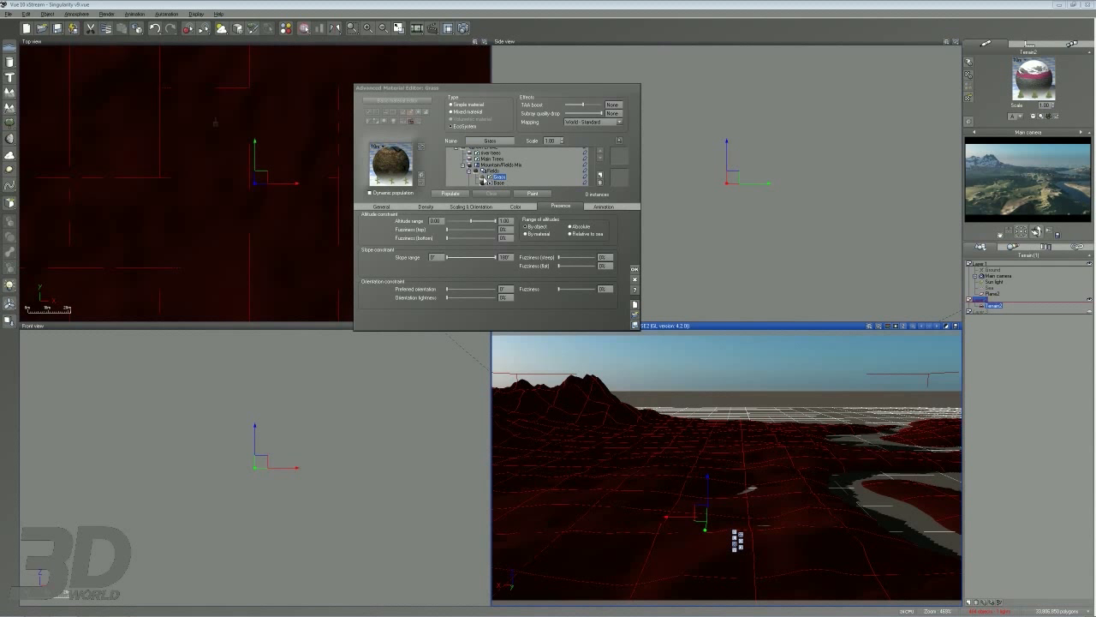
Collapse Fields, expand Mountains in the material hierarchy and view its Upper Mountains and Lower Mountain materials.
left_click(469, 172)
left_click(480, 180)
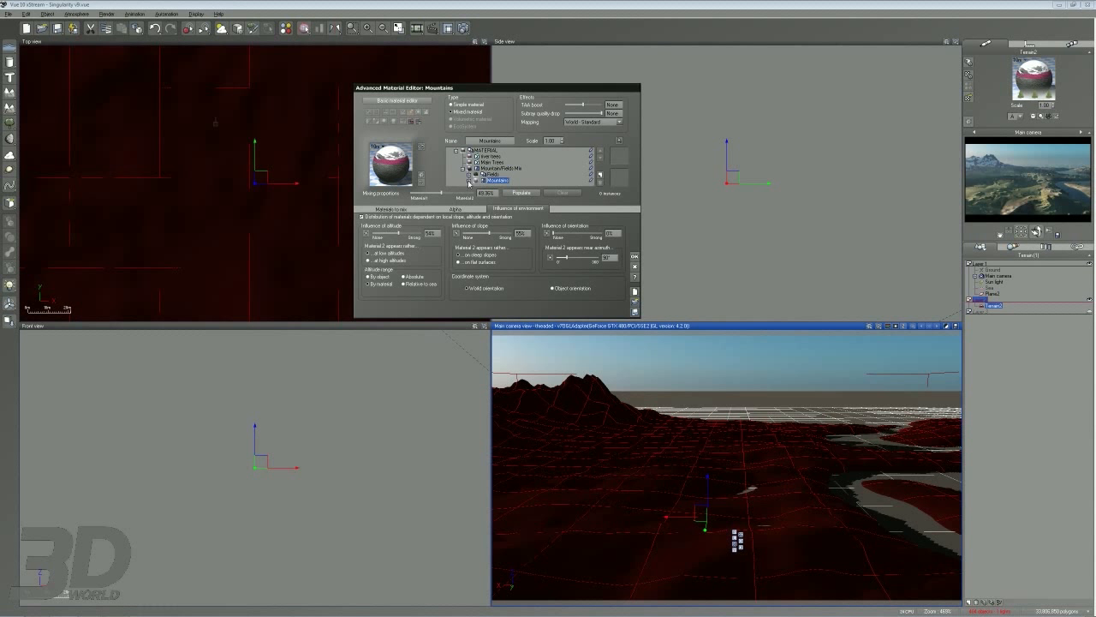
left_click(470, 181)
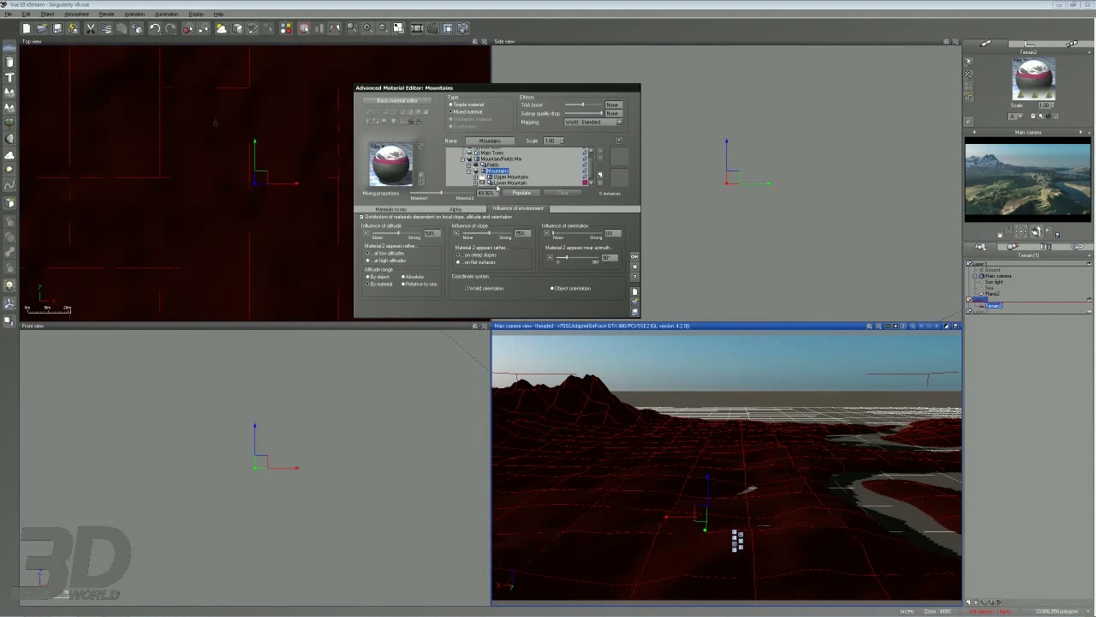
left_click_drag(592, 168, 592, 174)
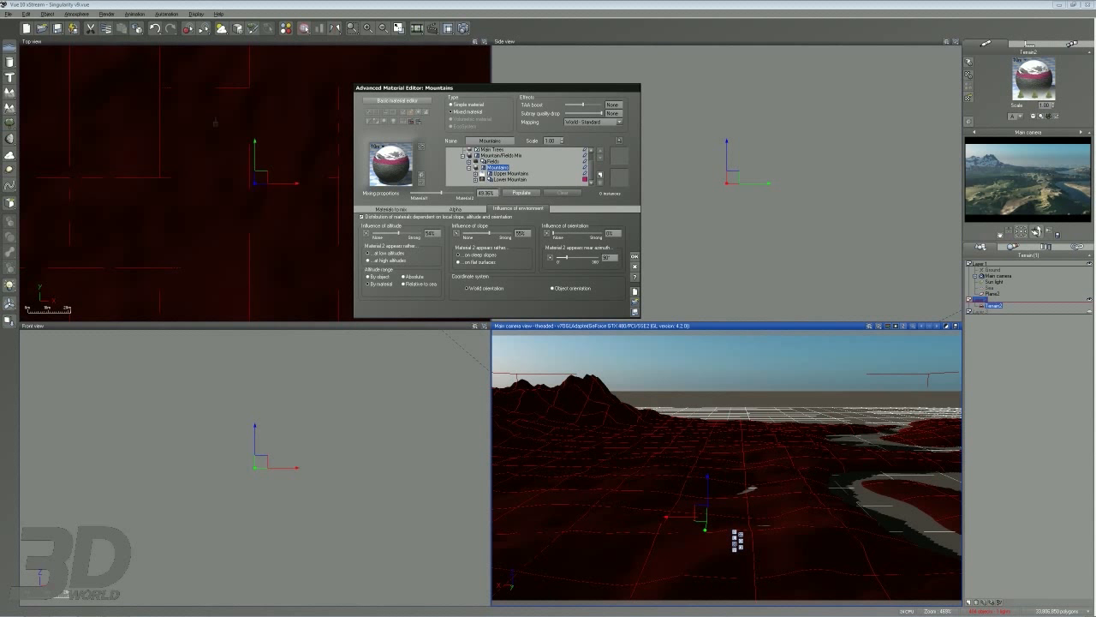
left_click_drag(662, 406, 456, 474)
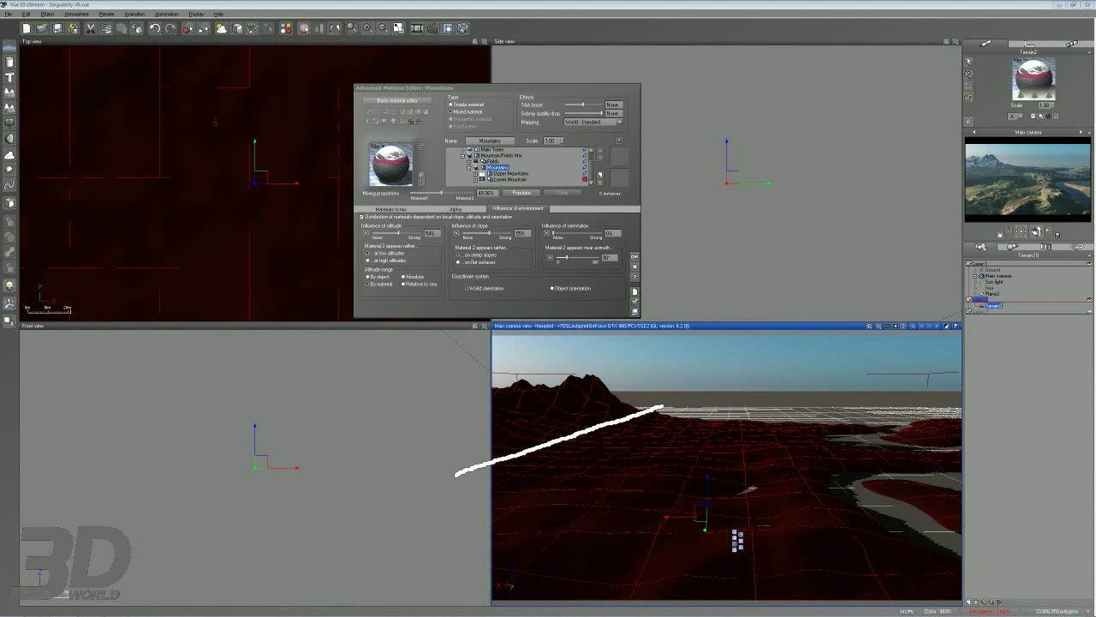
key("Escape")
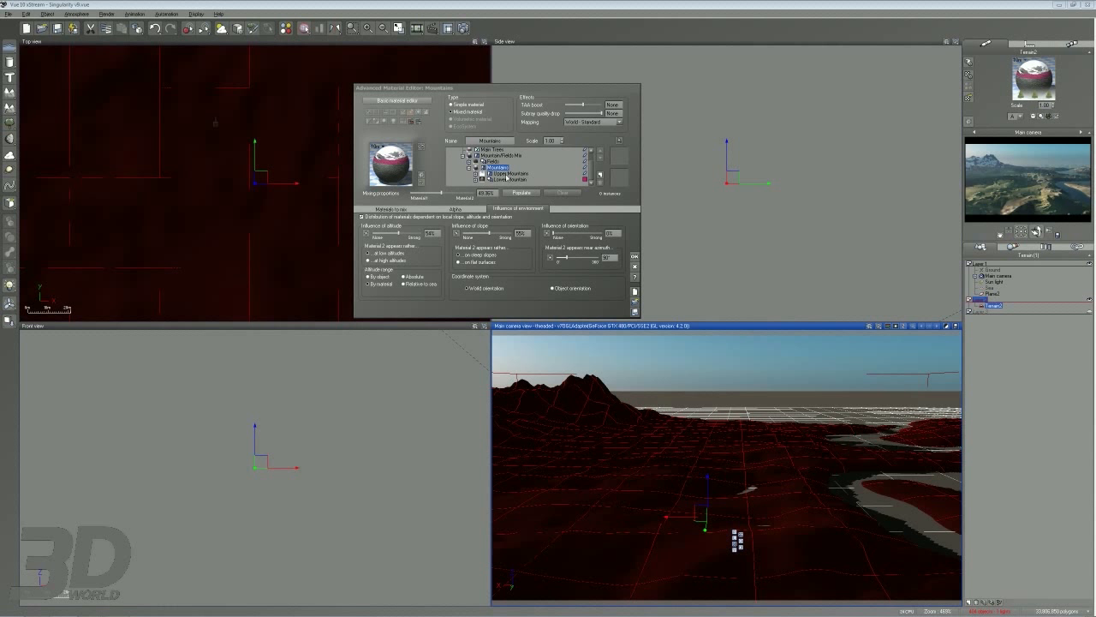
left_click(506, 175)
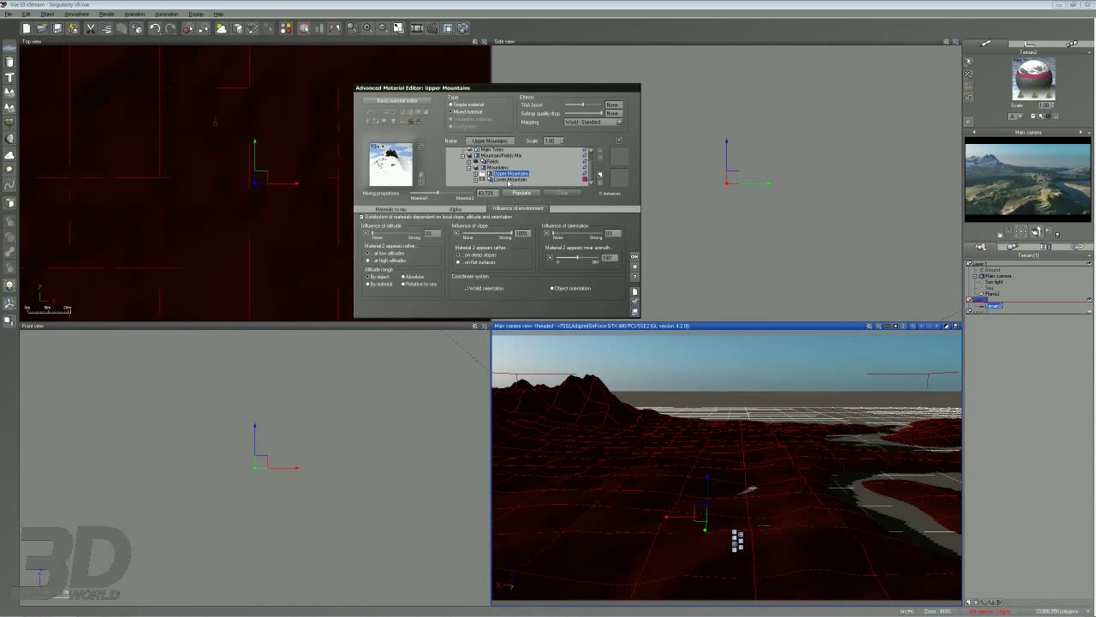
left_click(509, 180)
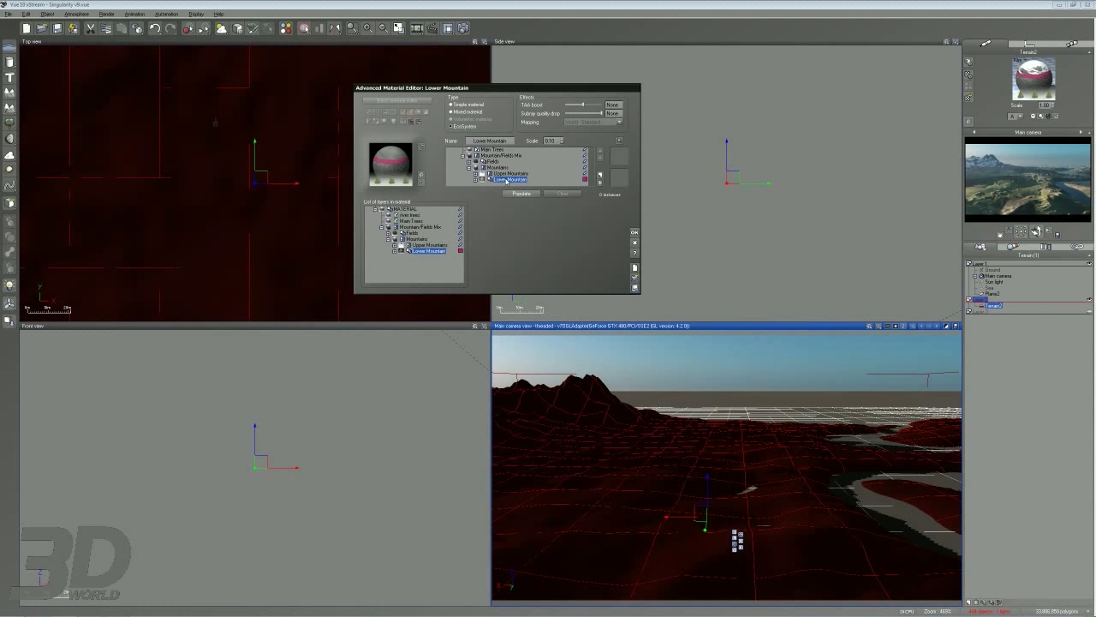
Expand Upper Mountains and Snow, view the Fir Tree's Winter layer's presence constraints, and collapse Upper Mountains again.
left_click(476, 174)
left_click(505, 177)
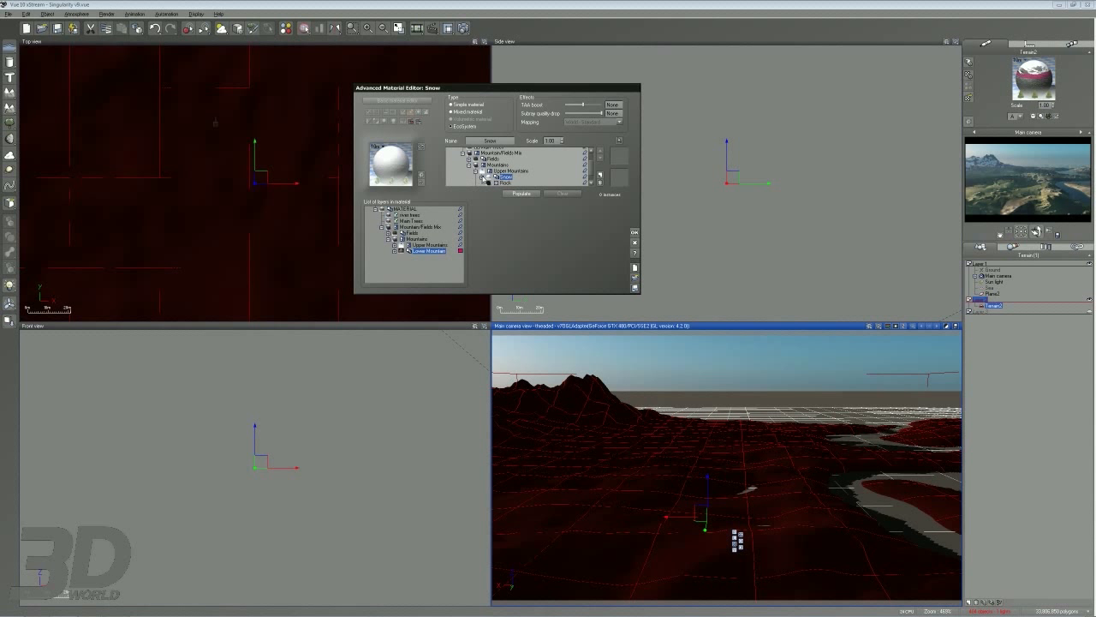
left_click(483, 178)
left_click(527, 177)
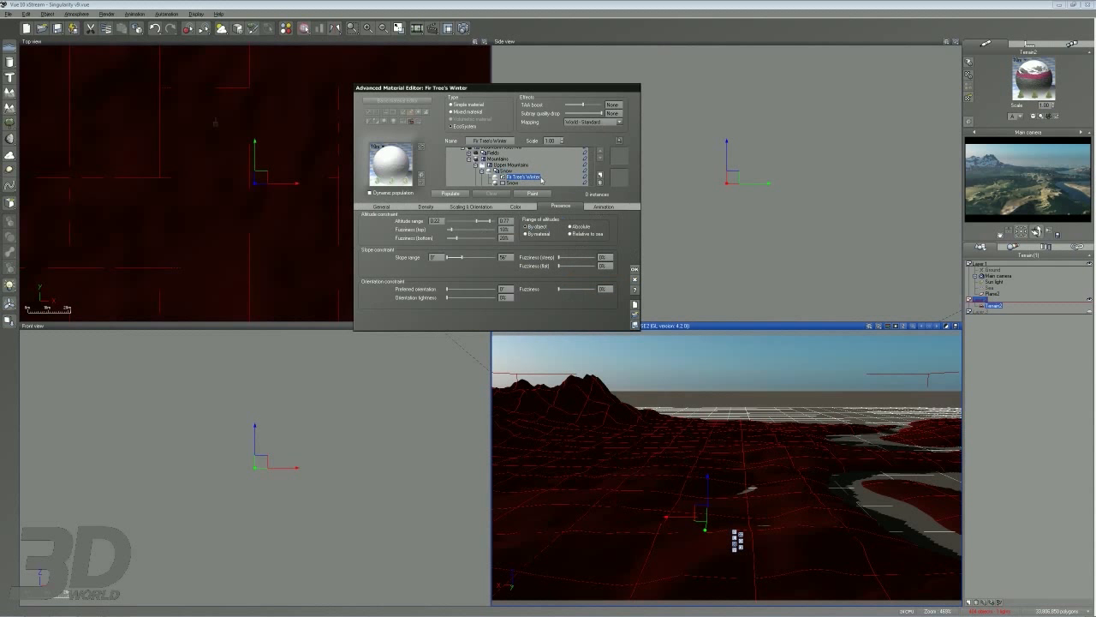
left_click(476, 165)
left_click_drag(586, 408, 533, 403)
mouse_move(520, 413)
left_mouse_down()
mouse_move(558, 412)
mouse_move(595, 392)
left_mouse_up()
left_click(567, 392)
left_click_drag(604, 400, 612, 402)
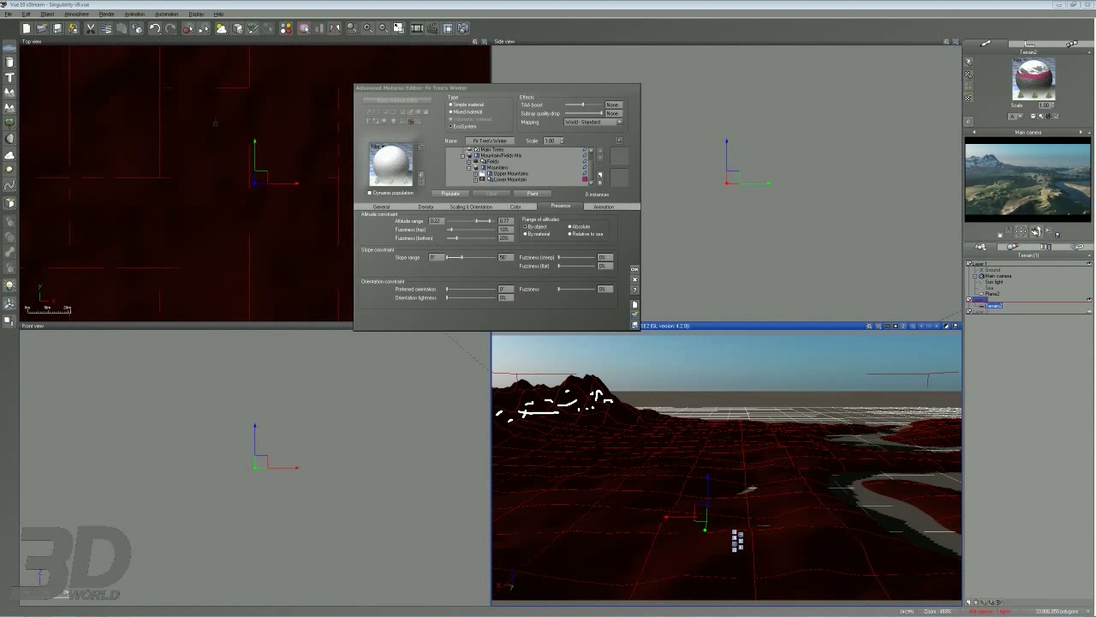
key("Escape")
left_click_drag(497, 422, 497, 432)
mouse_move(507, 423)
left_mouse_down()
mouse_move(505, 433)
mouse_move(513, 428)
left_mouse_up()
mouse_move(528, 417)
left_mouse_down()
mouse_move(535, 427)
mouse_move(579, 421)
left_mouse_up()
left_click_drag(584, 420, 622, 418)
left_click_drag(632, 414, 659, 420)
key("Escape")
mouse_move(548, 405)
left_mouse_down()
mouse_move(585, 439)
mouse_move(631, 452)
mouse_move(634, 428)
left_mouse_up()
key("Escape")
Review the Upper Mountains and Lower Mountain materials, and view how the parent Mountains material mixes them.
left_click(504, 174)
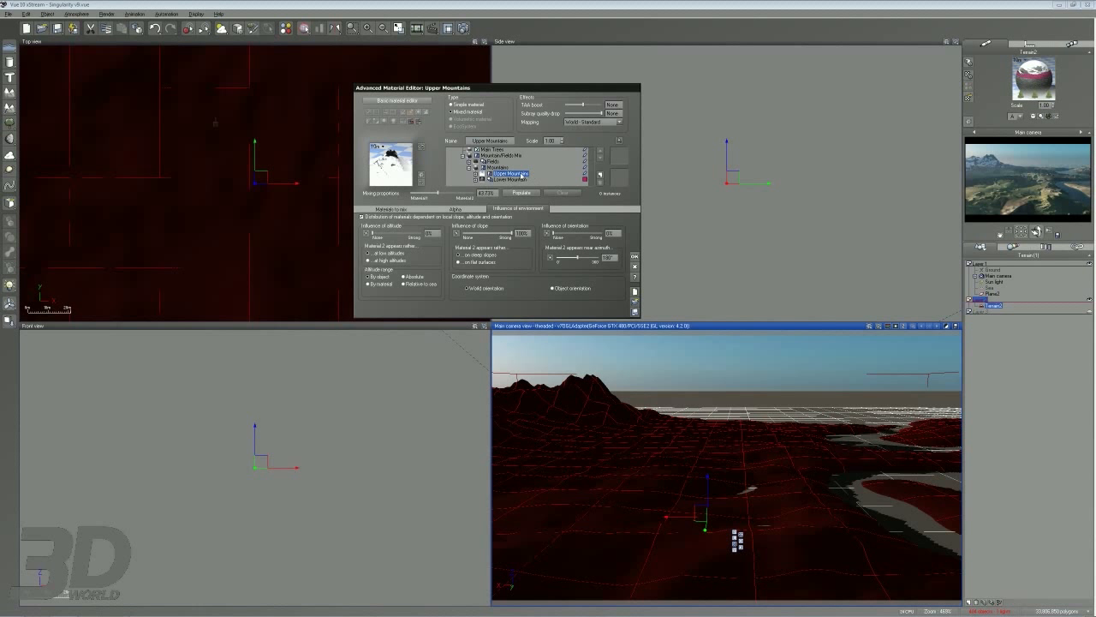
left_click(507, 179)
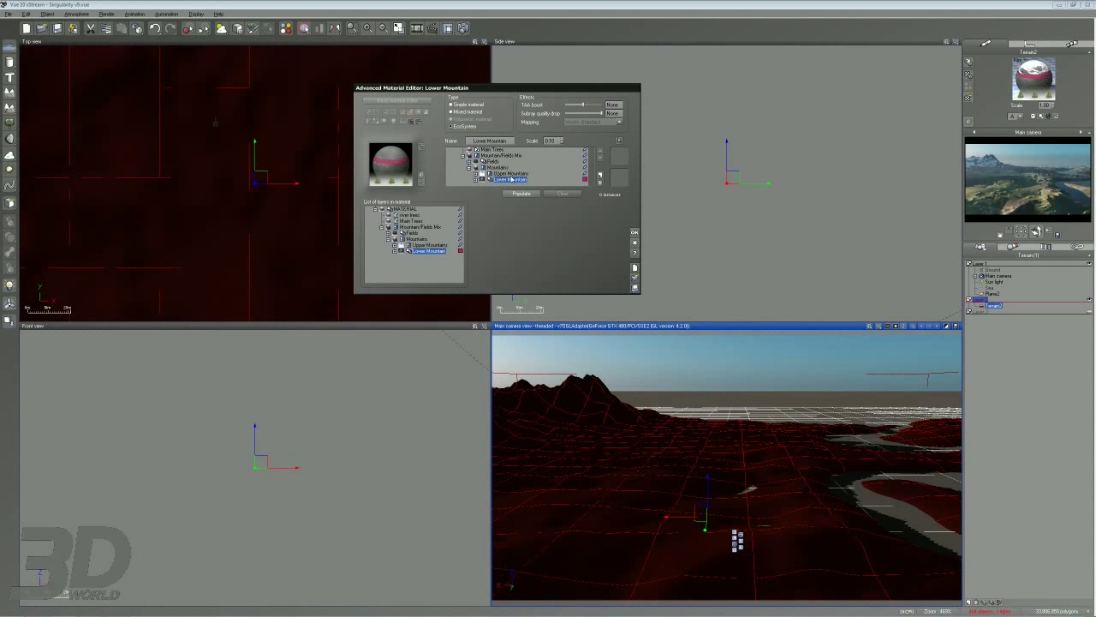
left_click(498, 167)
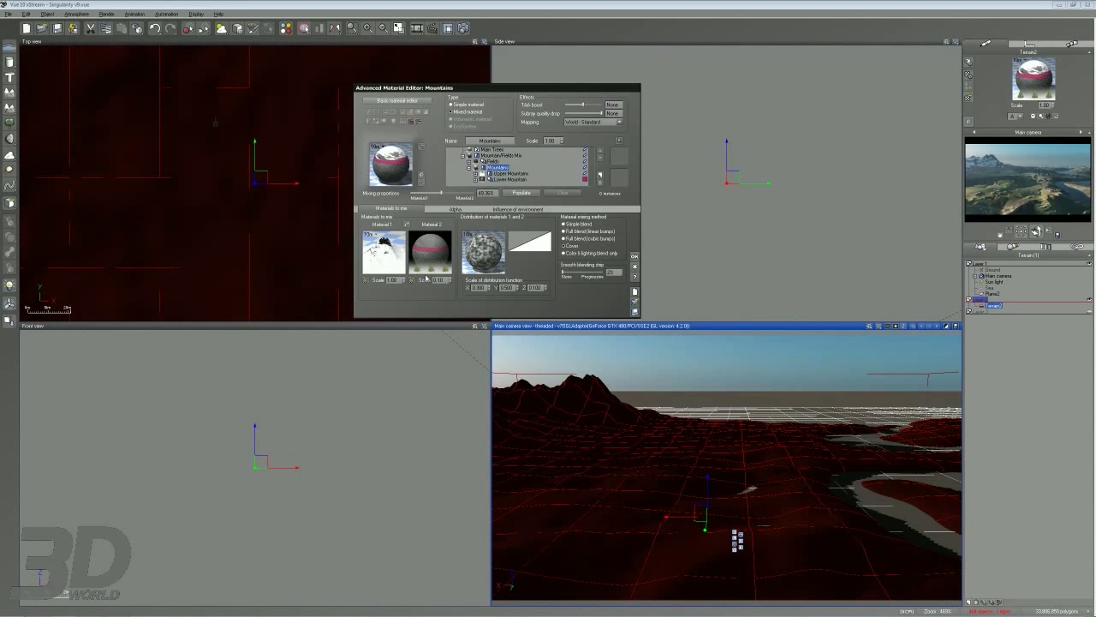
Expand Lower Mountain and examine the Fir Trees layer's population and presence constraints and the Antimony layer's color settings.
left_click(503, 179)
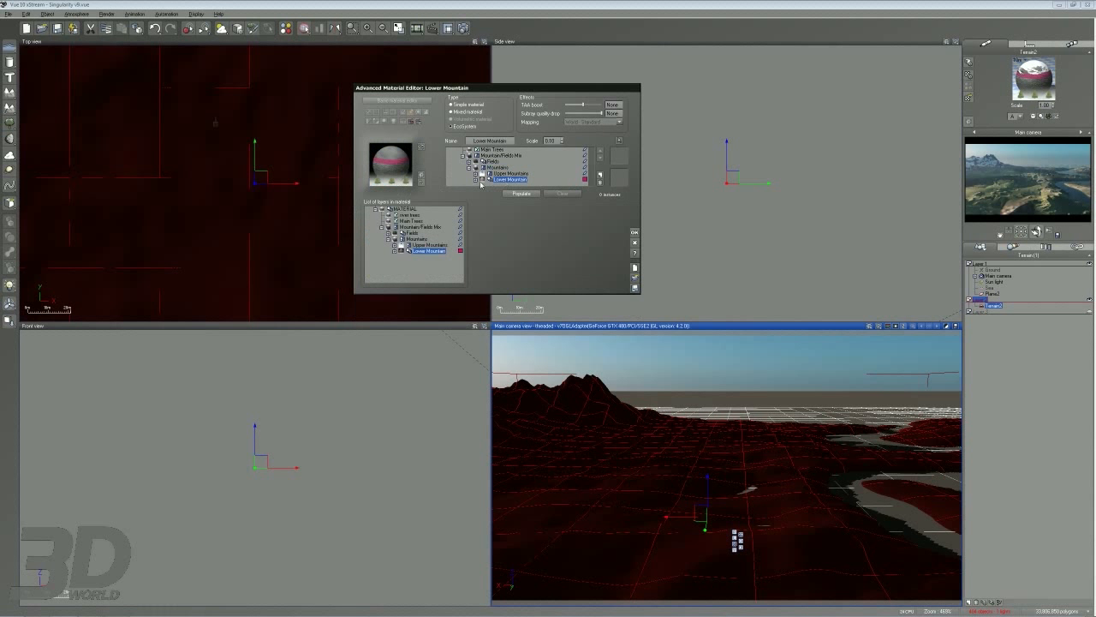
left_click(476, 180)
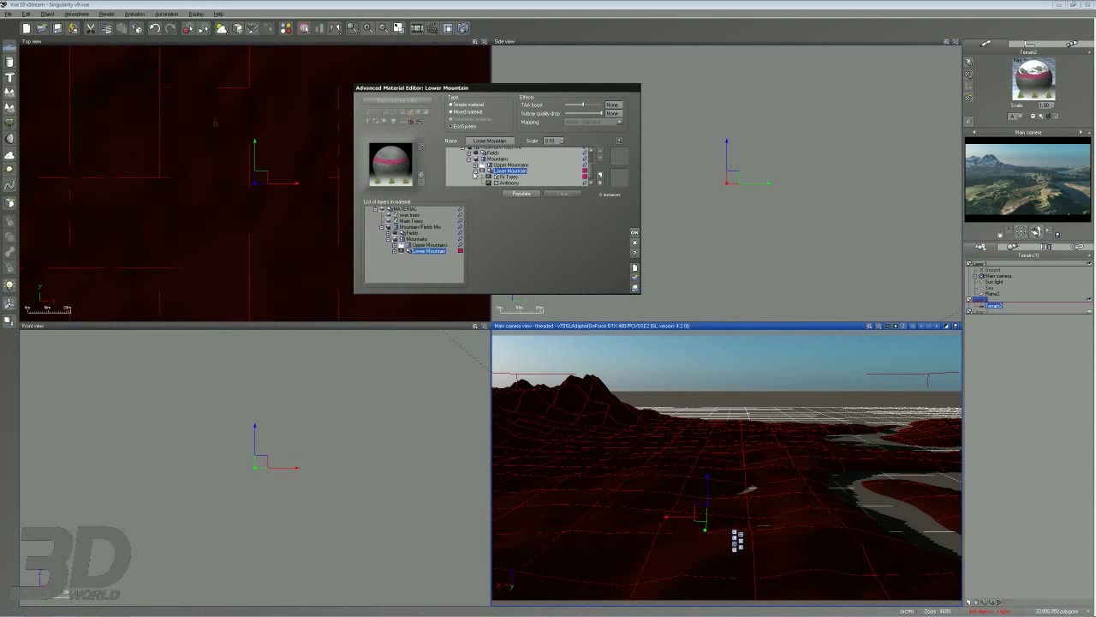
left_click(509, 177)
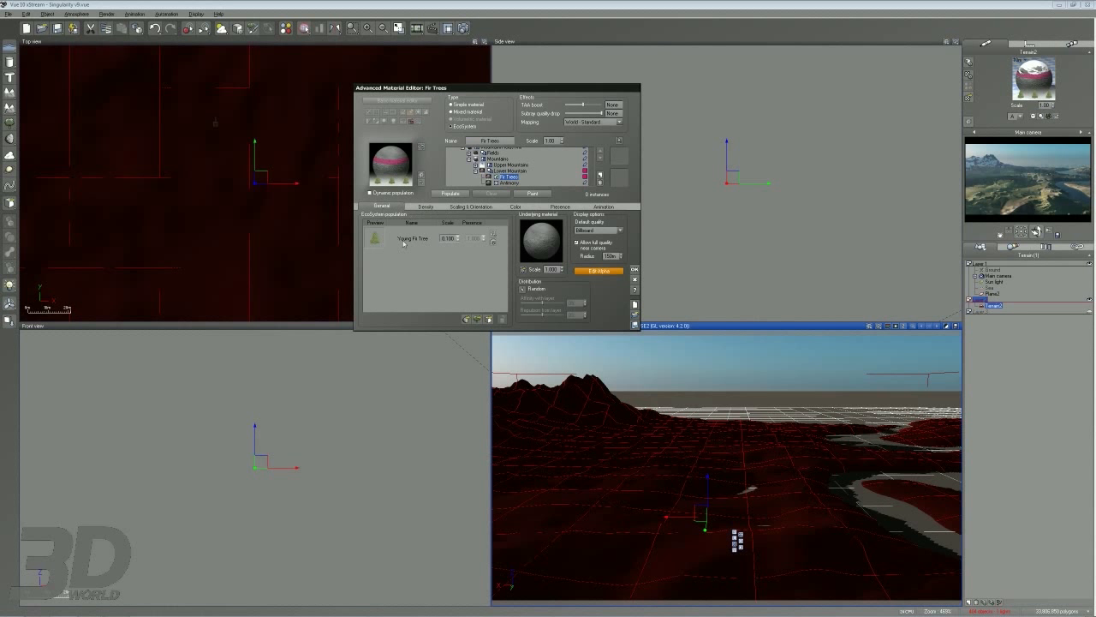
left_click(561, 206)
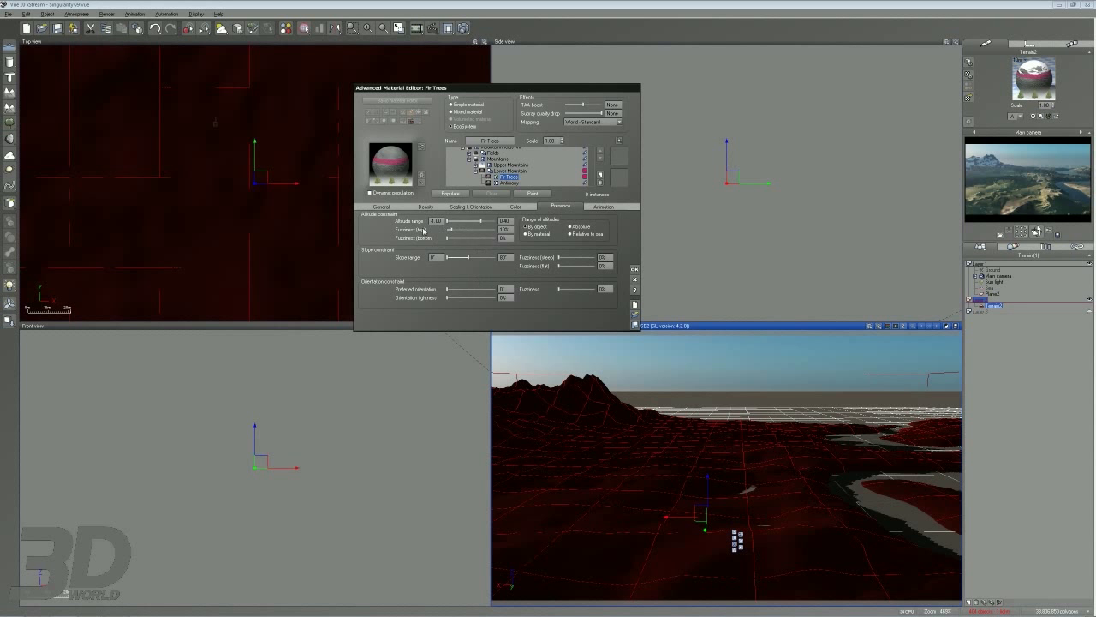
left_click(508, 183)
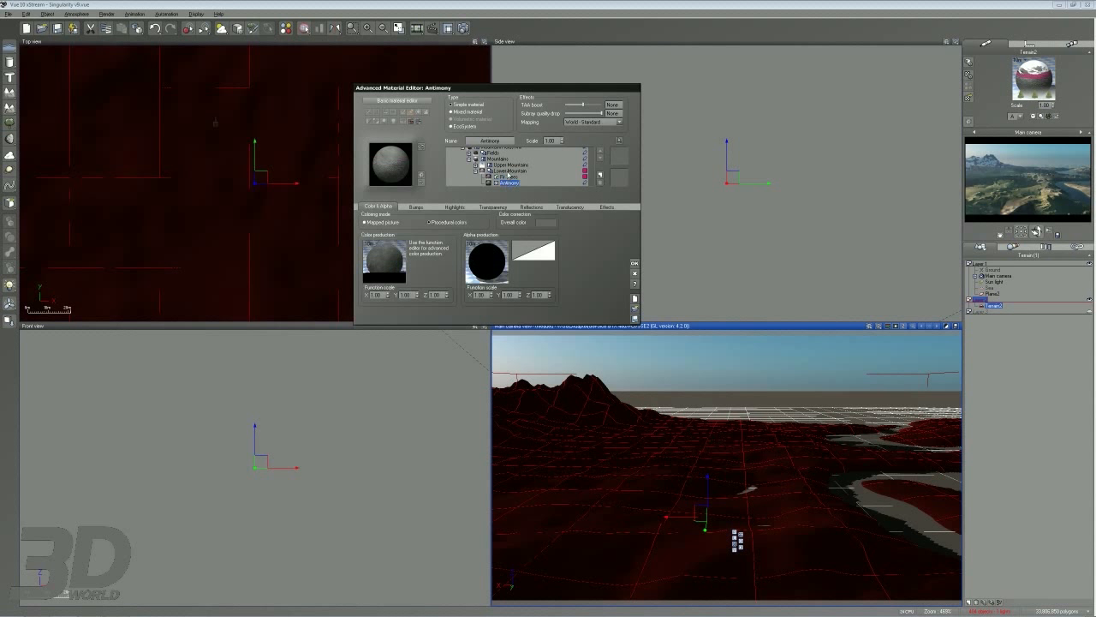
Return to Lower Mountain, collapse it, expand Upper Mountains and open its Snow material.
left_click(510, 171)
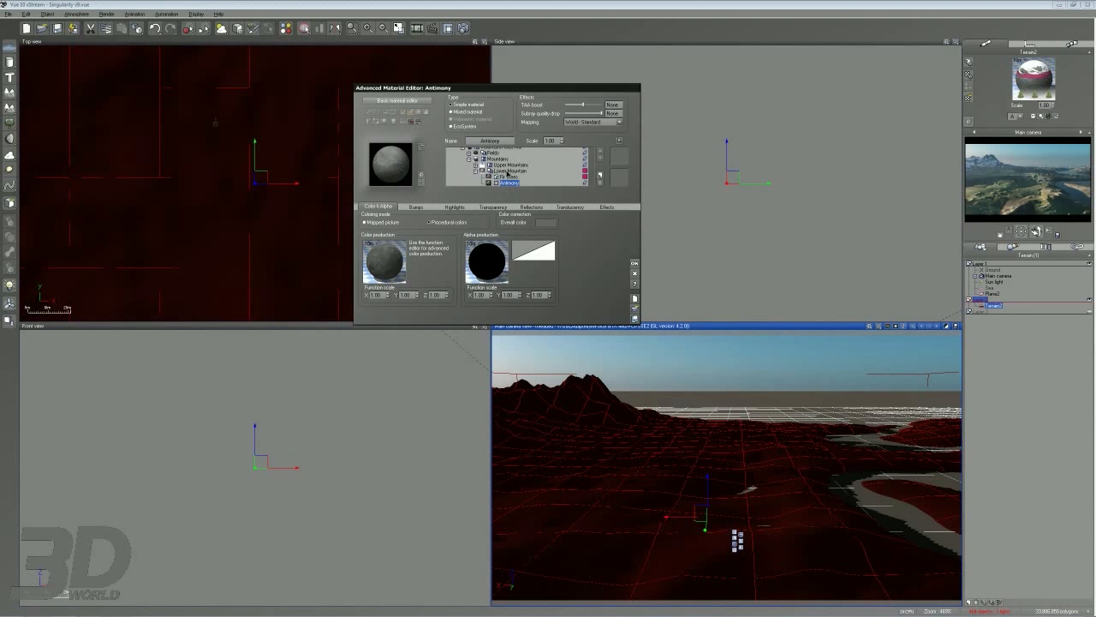
left_click(476, 172)
left_click(476, 176)
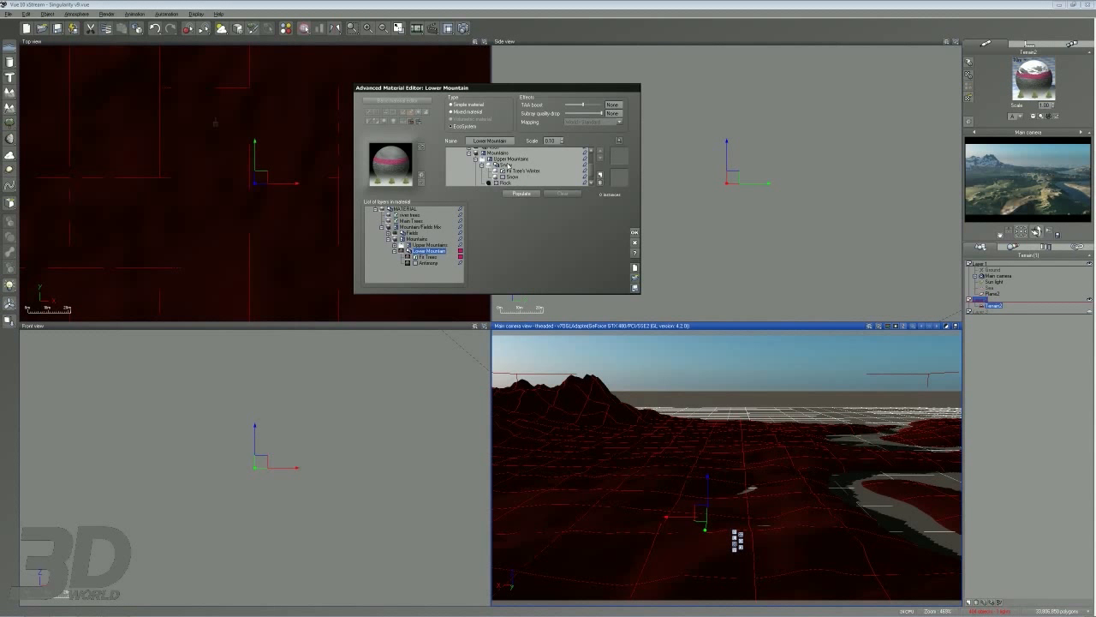
left_click(507, 165)
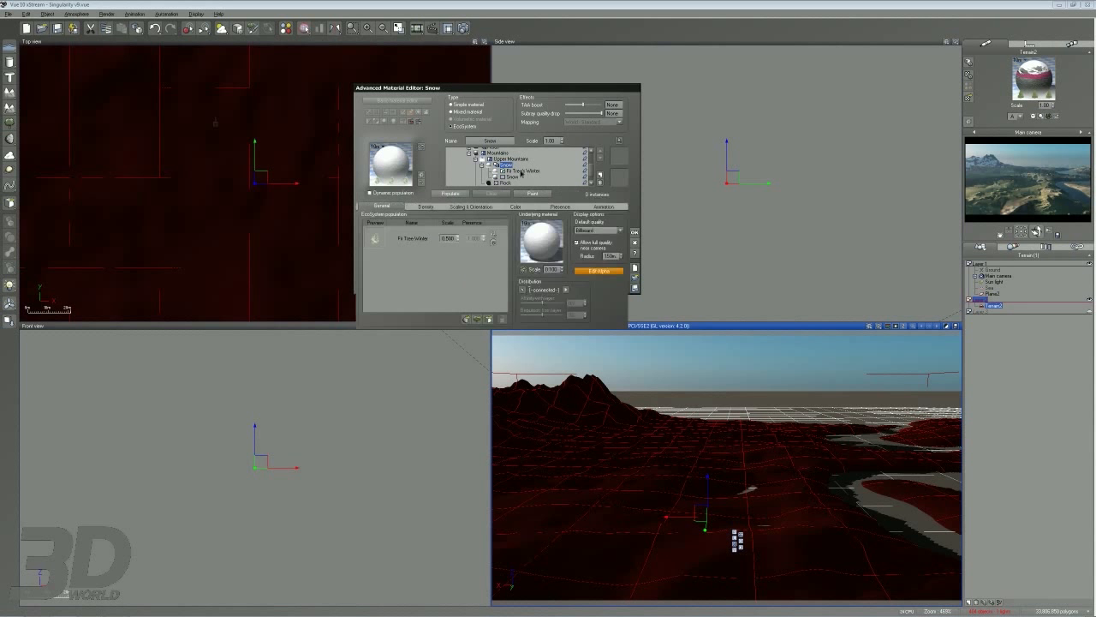
View the presence constraints of the Fir Tree's Winter layer and return to the Upper Mountains mixed material.
left_click(514, 175)
left_click(517, 171)
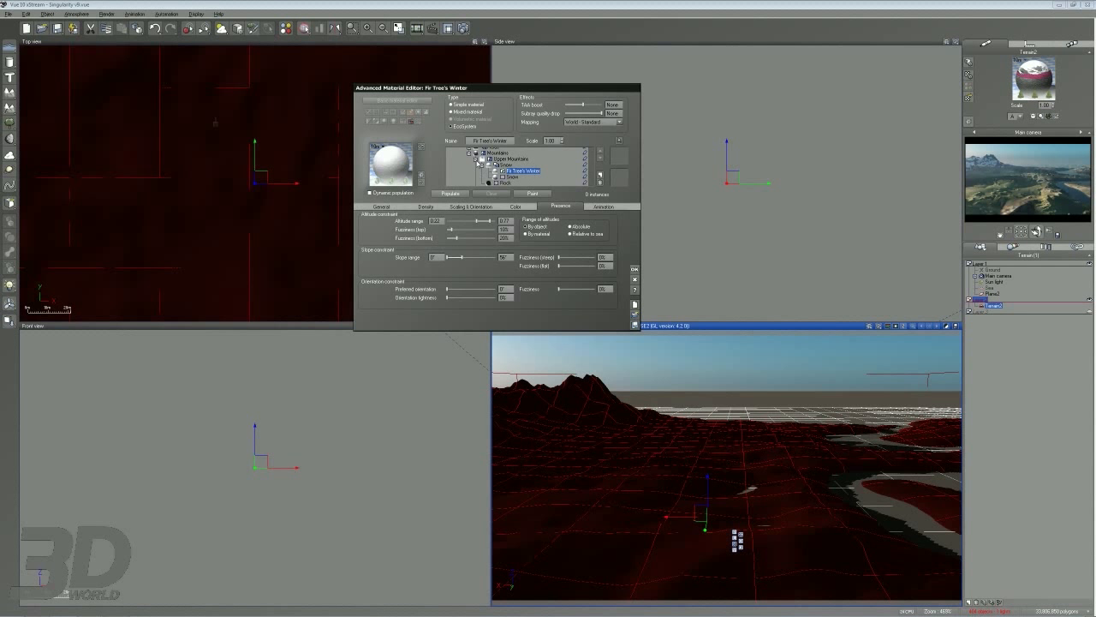
left_click(507, 159)
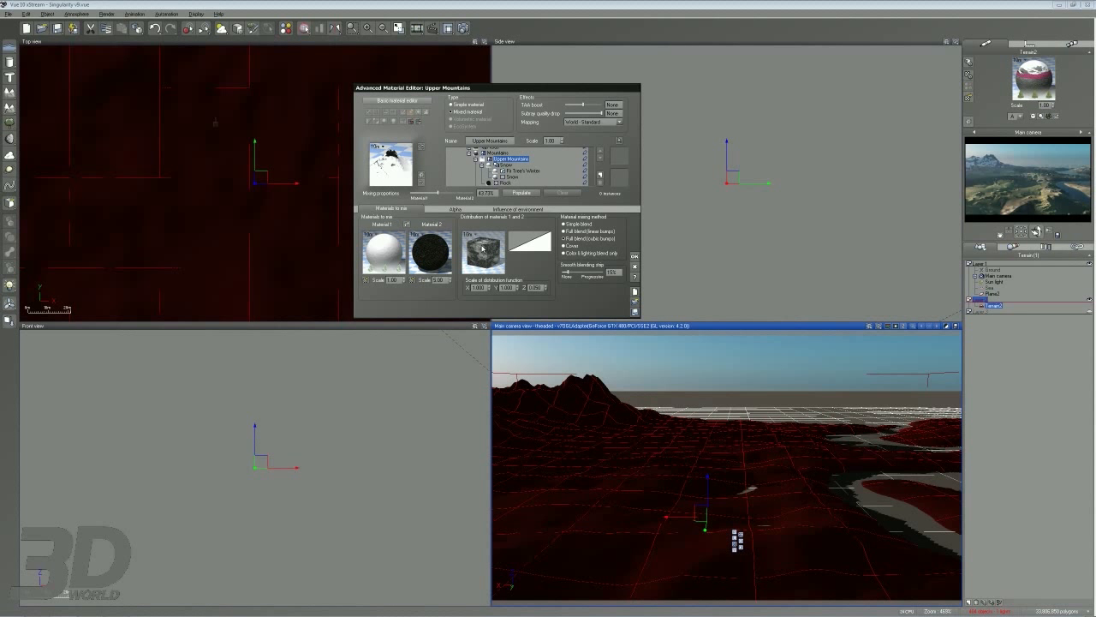
Inspect the Grainy Fractal and Rotation And Twist nodes in the Upper Mountains distribution function, and leave the Function Editor without saving.
right_click(486, 246)
left_click(497, 249)
left_click(380, 335)
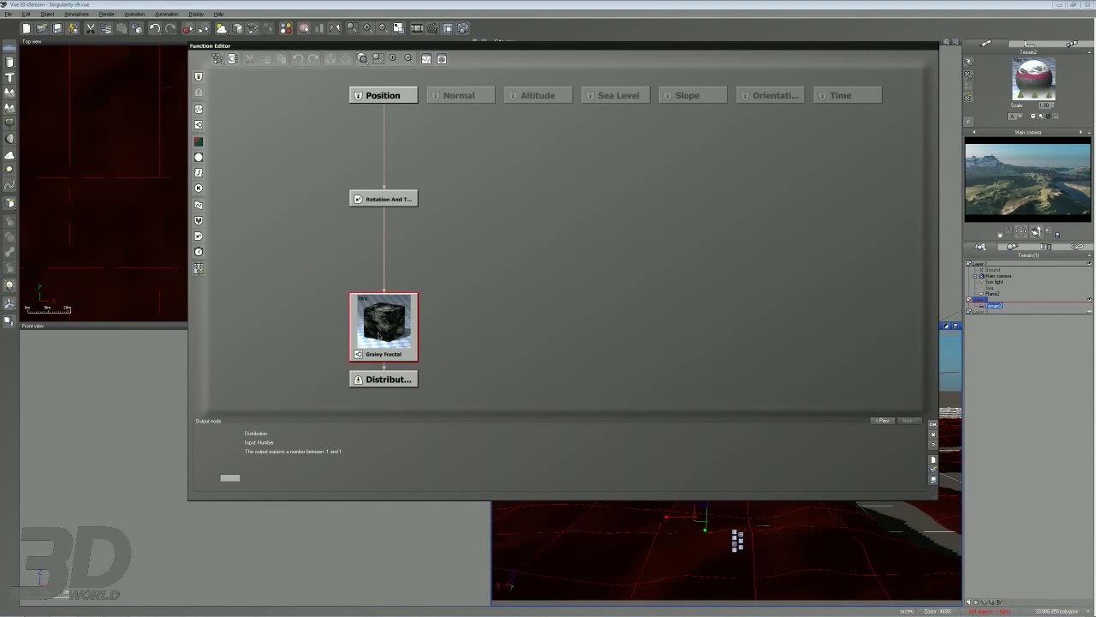
left_click(381, 200)
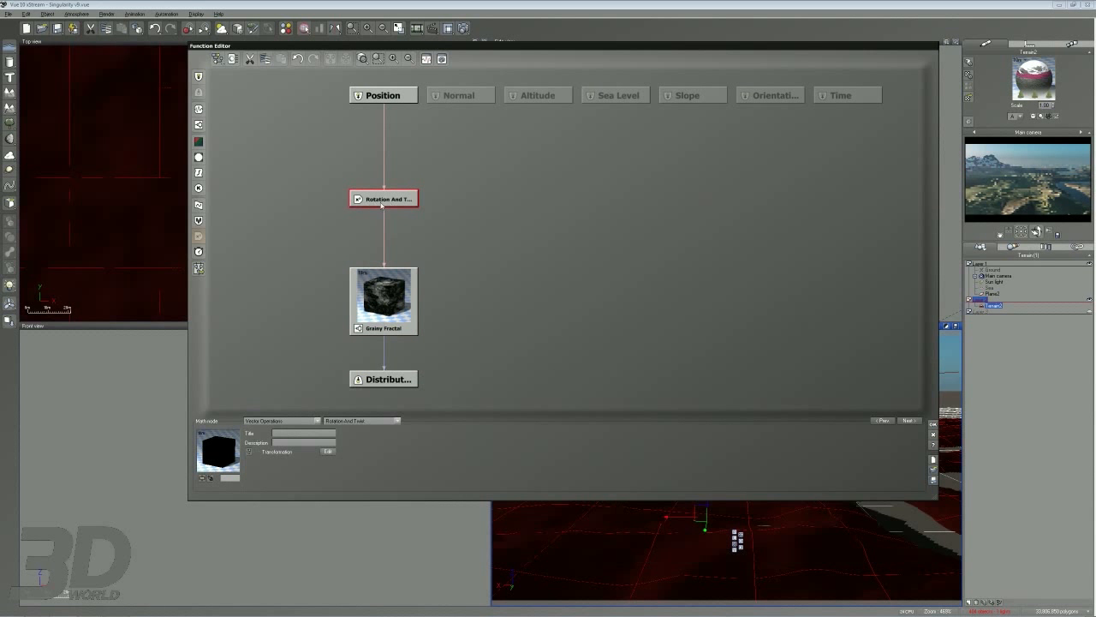
left_click_drag(382, 205, 385, 222)
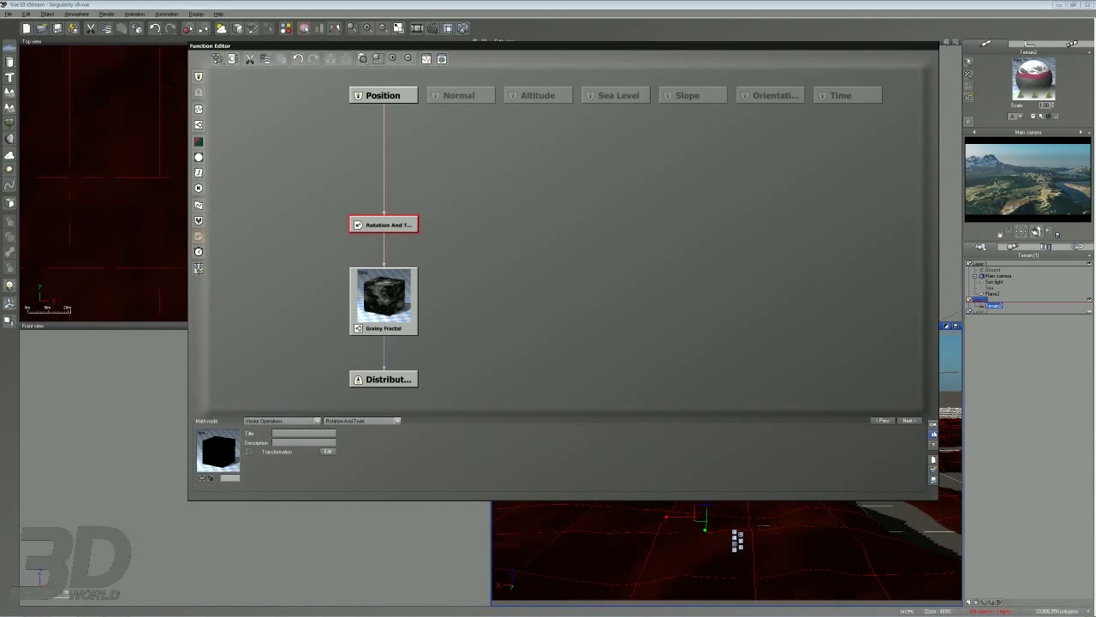
left_click(934, 434)
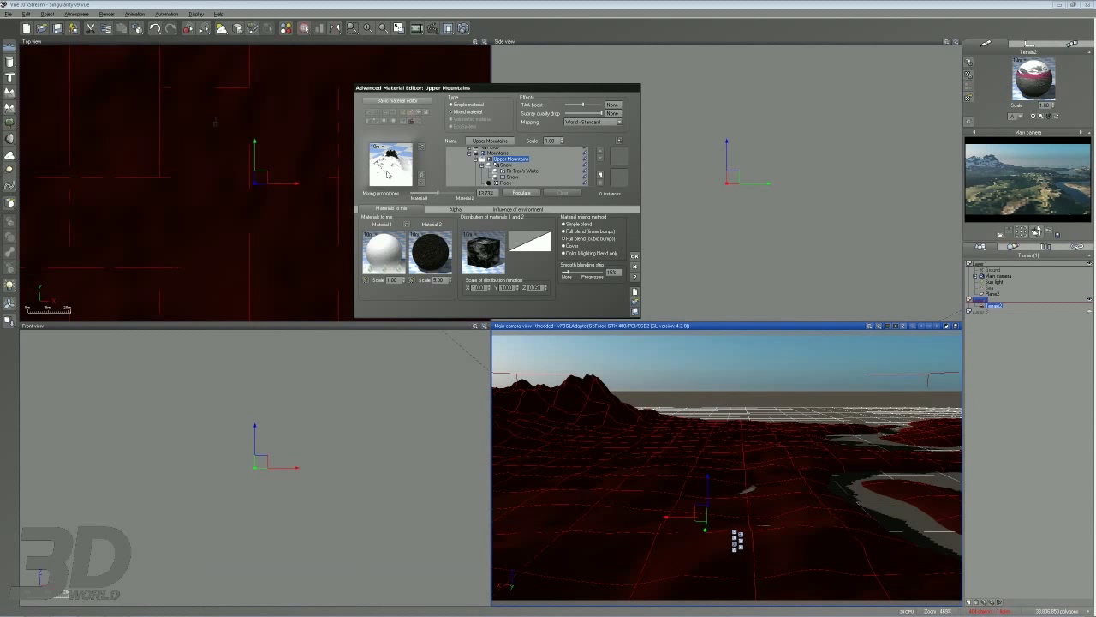
View an enlarged preview of the Upper Mountains material and close the material editor.
left_click(421, 182)
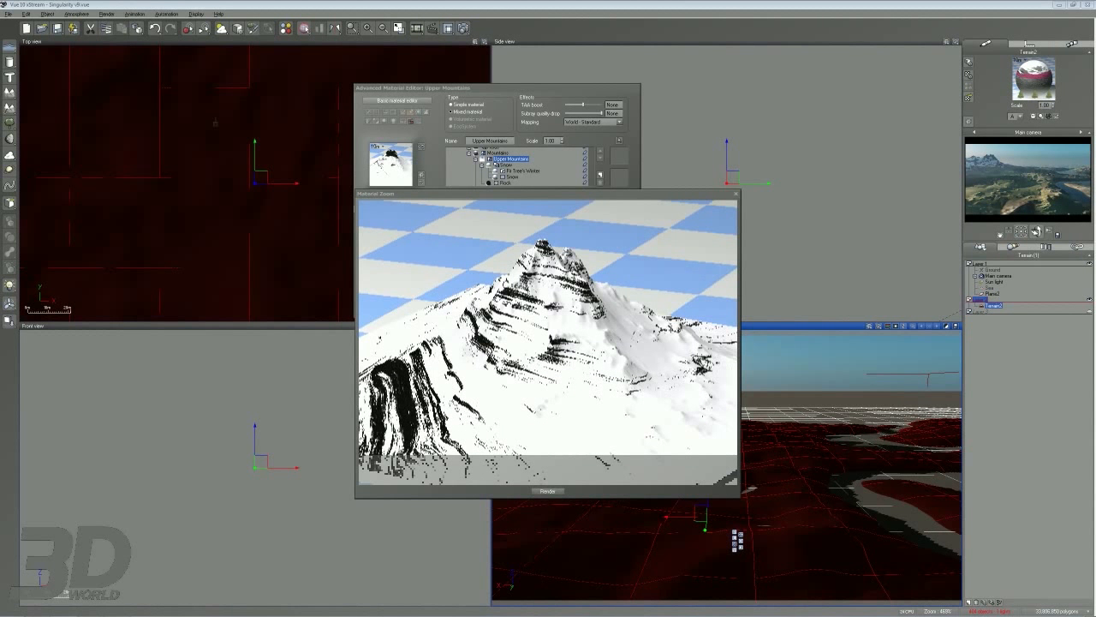
left_click(735, 196)
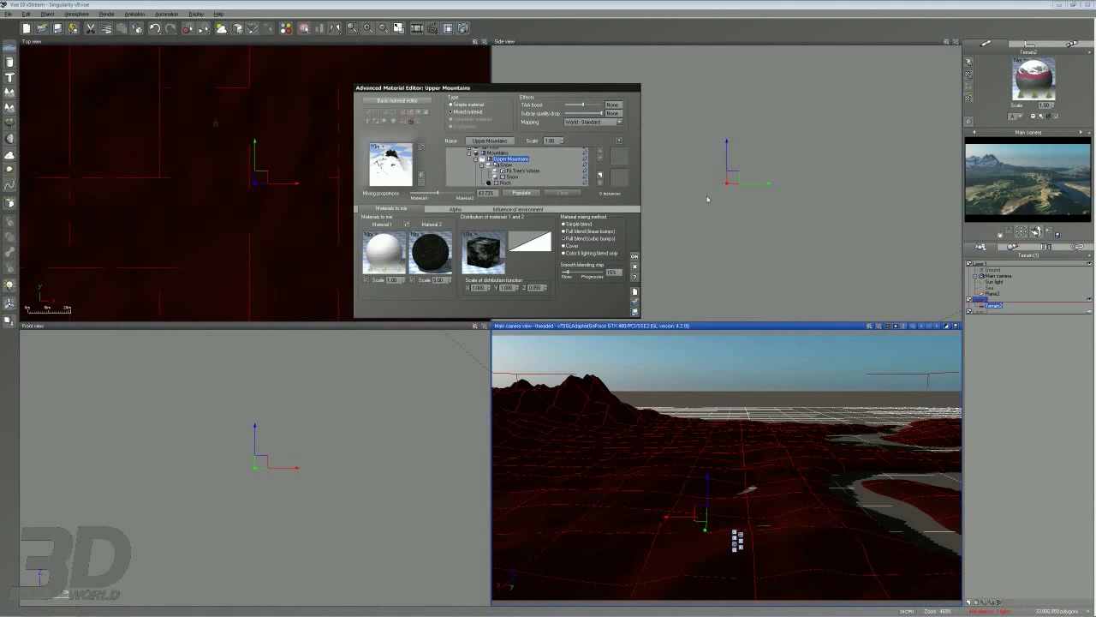
left_click(635, 257)
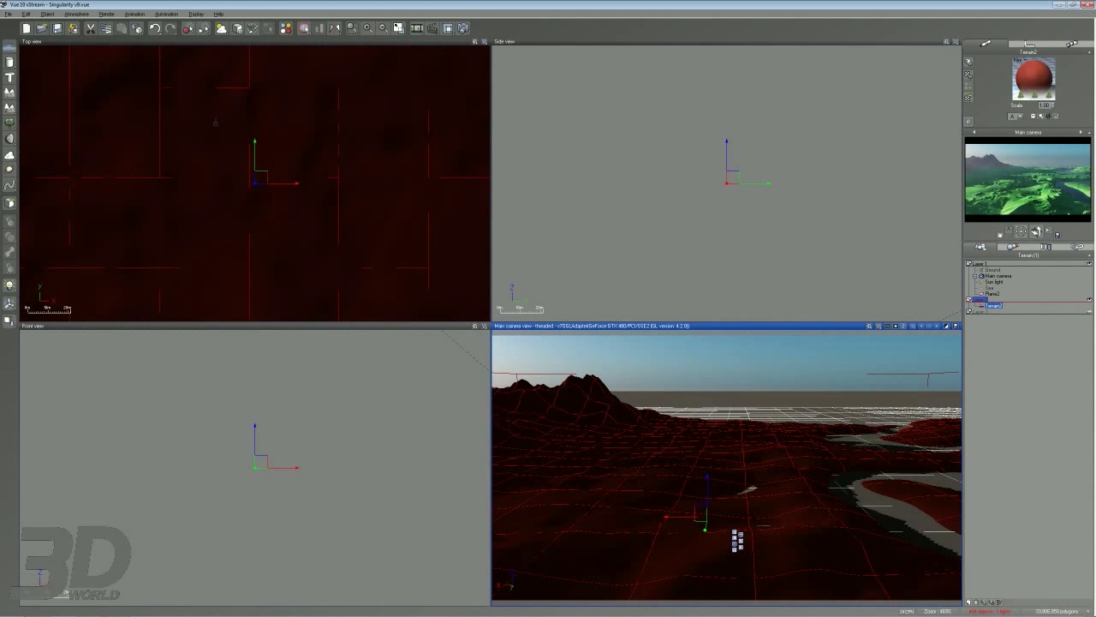
left_click_drag(947, 389, 958, 403)
mouse_move(876, 430)
left_mouse_down()
mouse_move(858, 439)
mouse_move(974, 440)
left_mouse_up()
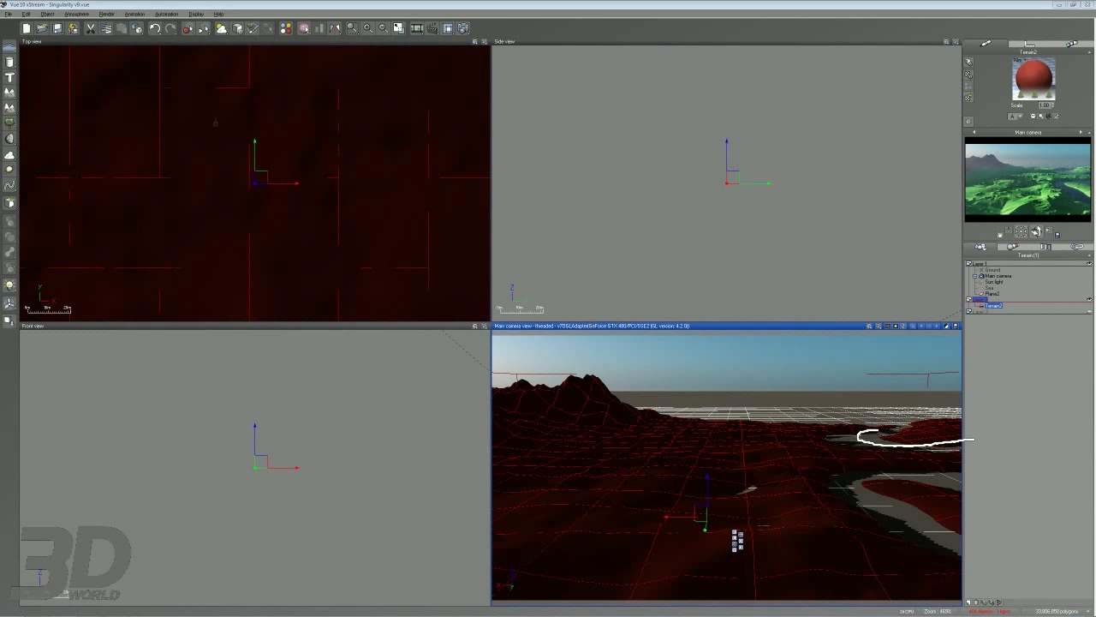
mouse_move(976, 486)
left_mouse_down()
mouse_move(891, 479)
mouse_move(1002, 571)
left_mouse_up()
key("Escape")
left_click_drag(710, 418, 935, 420)
key("Escape")
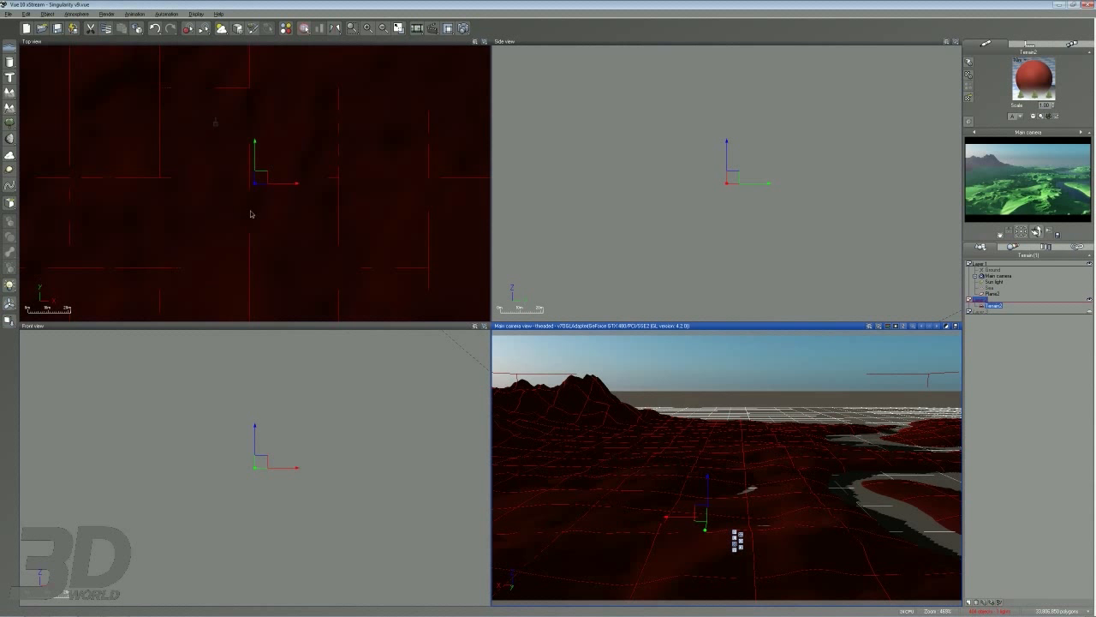
Deselect the terrain and zoom out the top view to show the whole terrain, camera and sun.
scroll(247, 188, "down", 10)
left_click(387, 205)
scroll(371, 199, "down", 5)
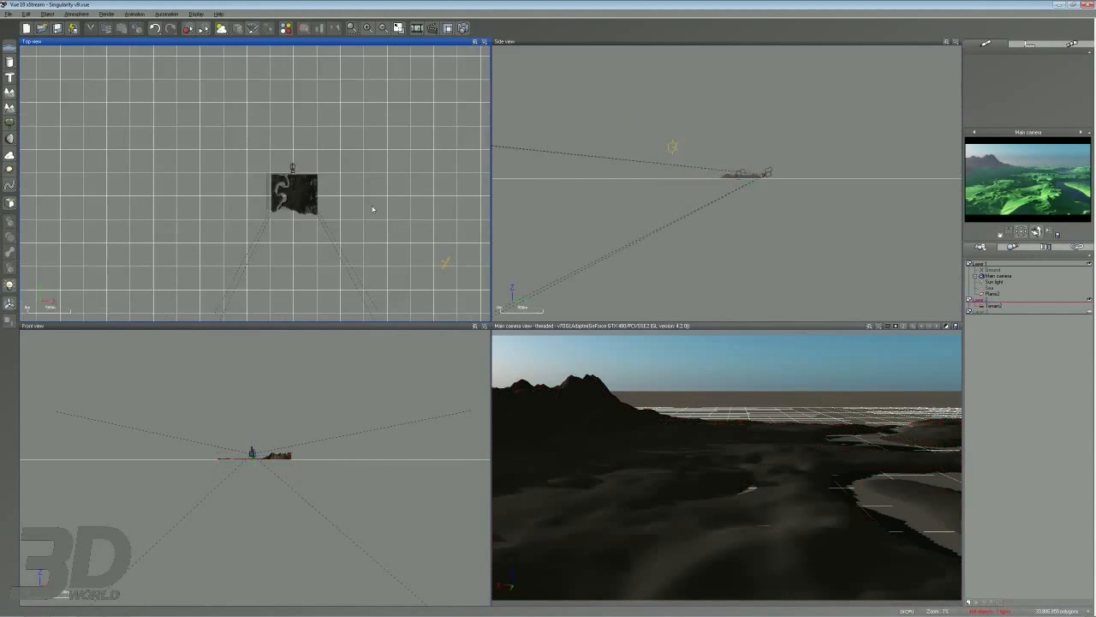
right_click_drag(371, 200, 345, 176)
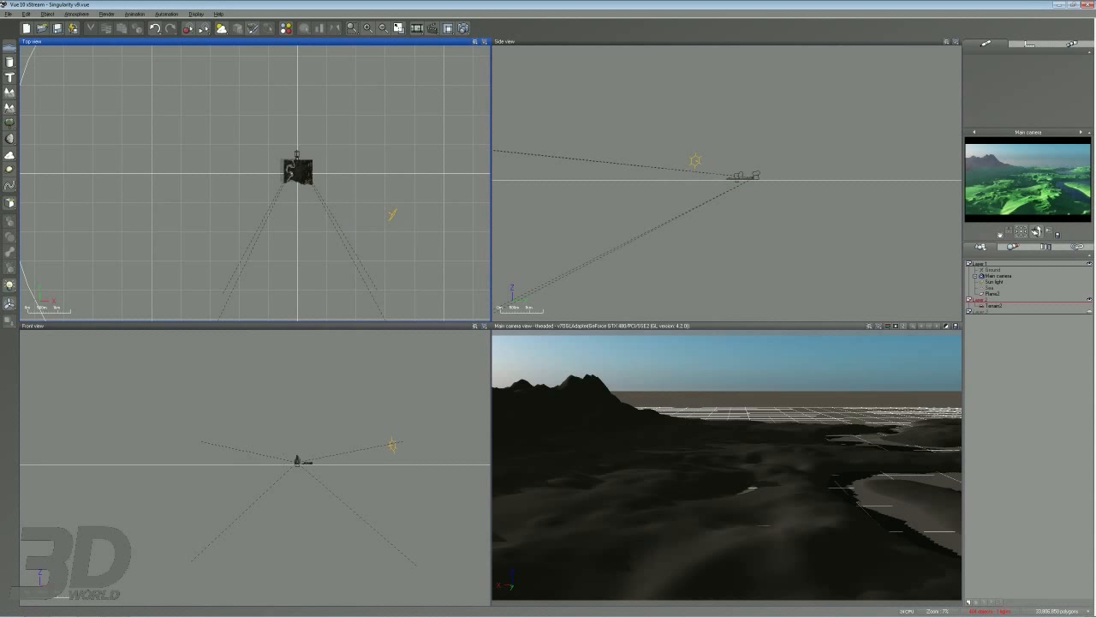
mouse_move(785, 523)
left_mouse_down()
mouse_move(688, 562)
mouse_move(807, 514)
left_mouse_up()
mouse_move(626, 533)
left_mouse_down()
mouse_move(615, 543)
mouse_move(663, 530)
left_mouse_up()
key("Escape")
mouse_move(900, 468)
left_mouse_down()
mouse_move(872, 530)
mouse_move(917, 553)
left_mouse_up()
key("Escape")
left_click_drag(631, 405, 492, 444)
left_click_drag(598, 390, 487, 413)
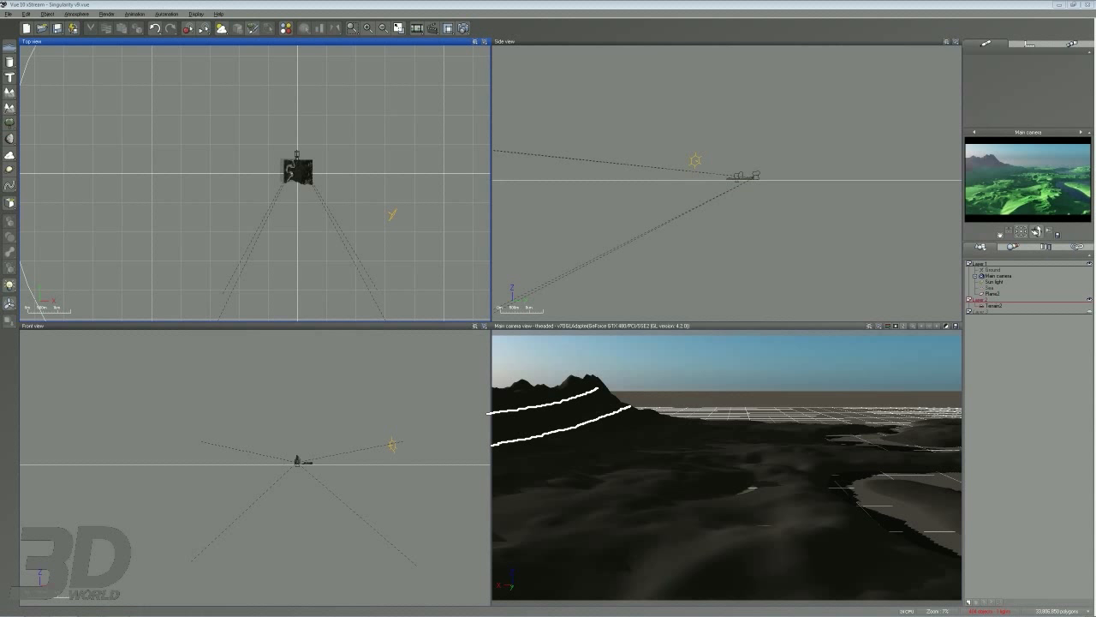
key("Escape")
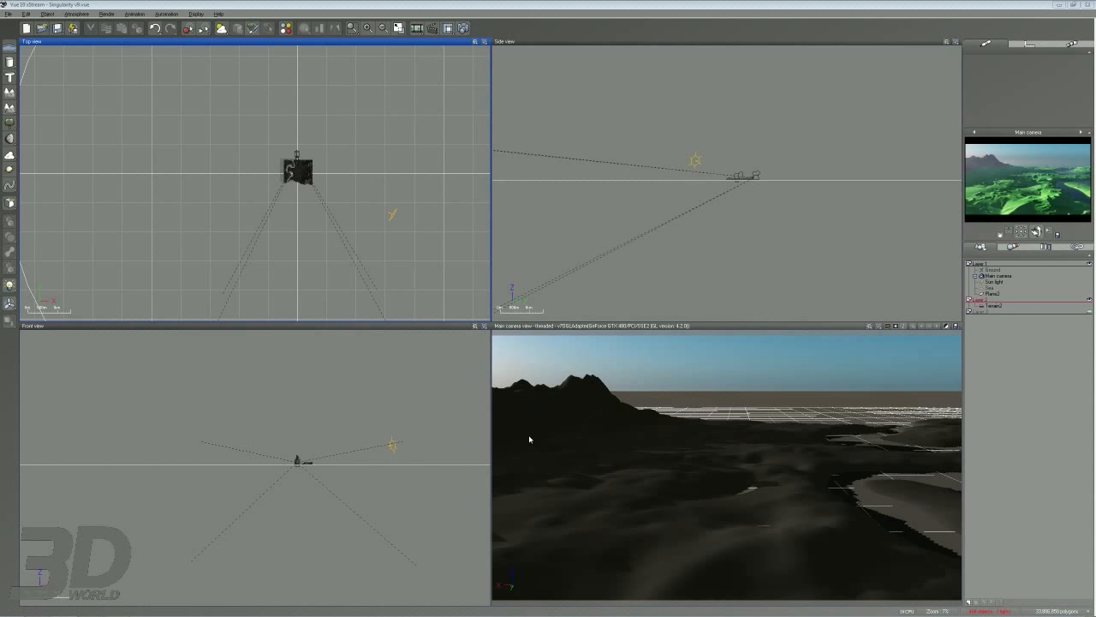
Open the Terrain2 material, expand Mountain/Fields Mix down to Lower Mountain, and rename its Antimony layer as rock.
left_click(995, 306)
right_click(1039, 80)
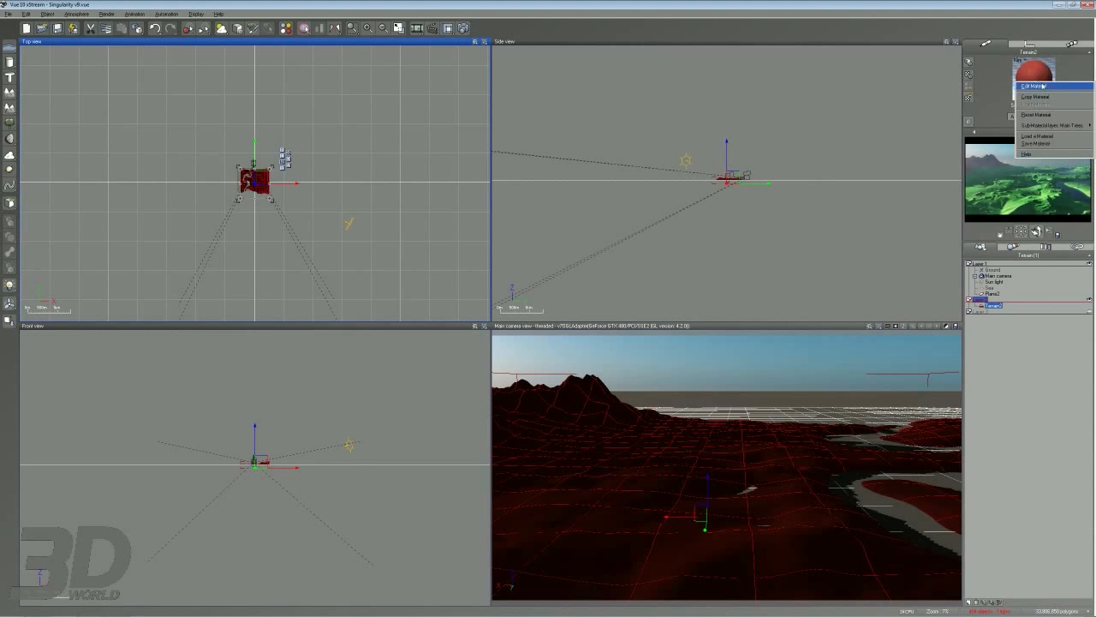
left_click(1043, 85)
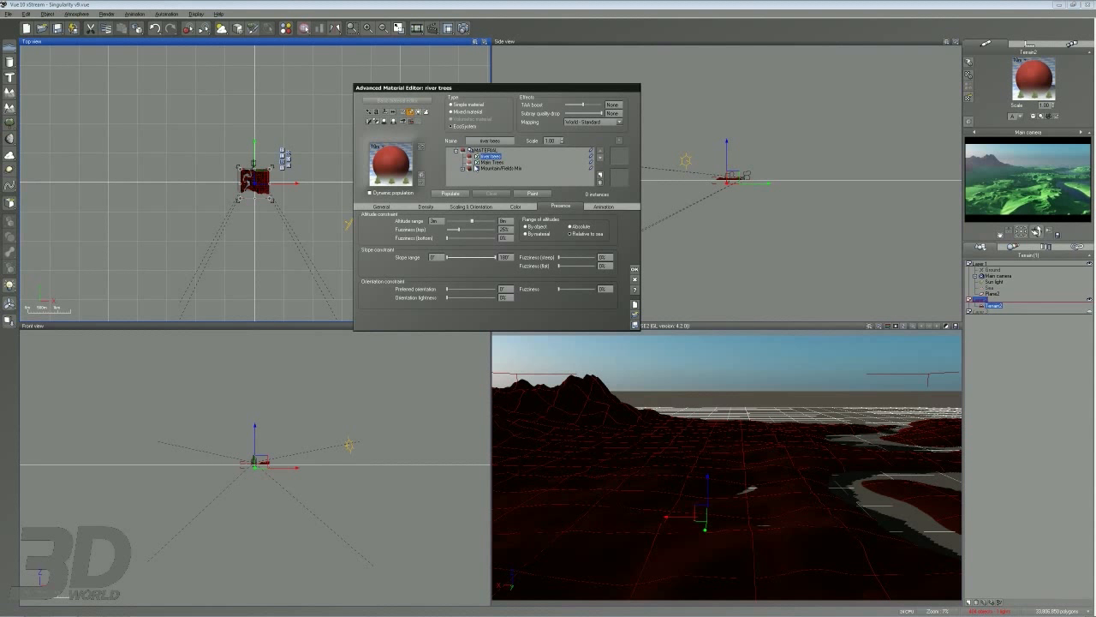
left_click(463, 169)
left_click(469, 180)
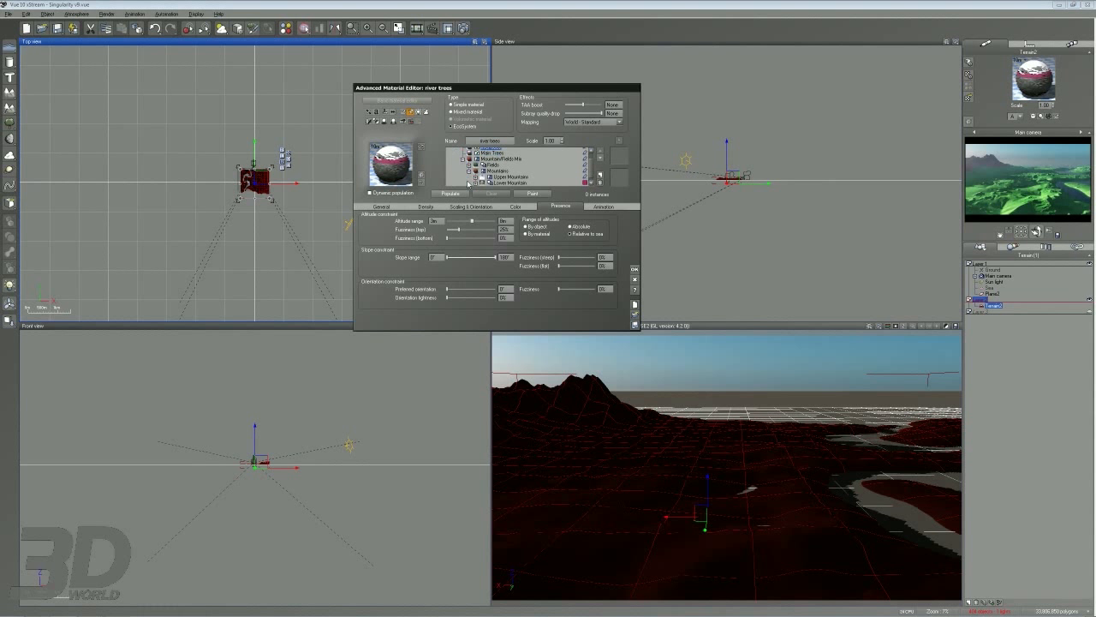
left_click_drag(591, 168, 591, 178)
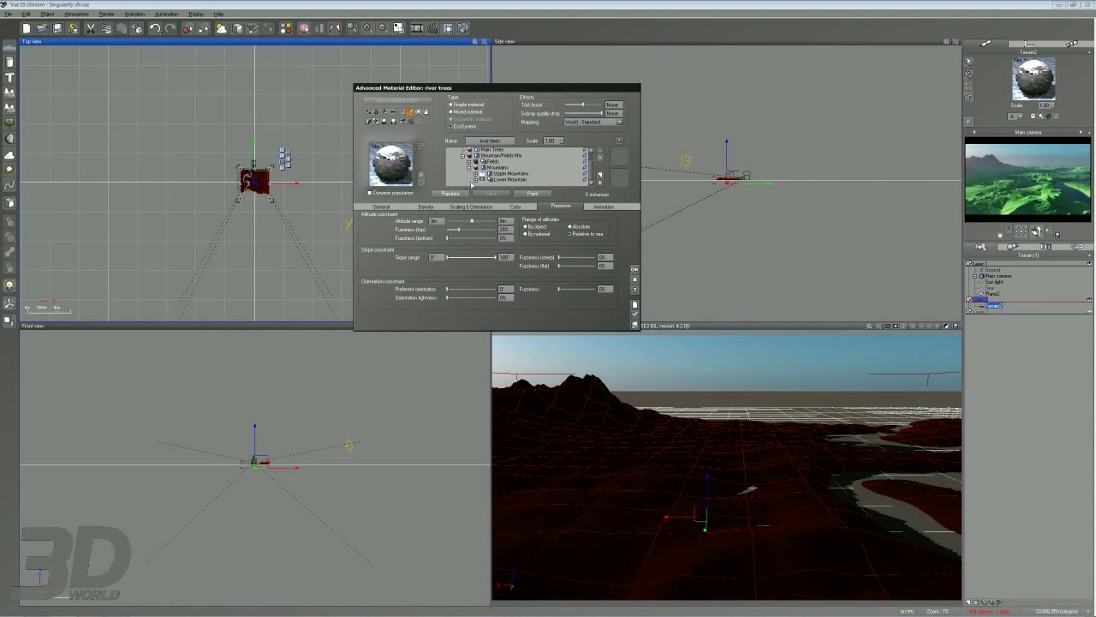
left_click(476, 179)
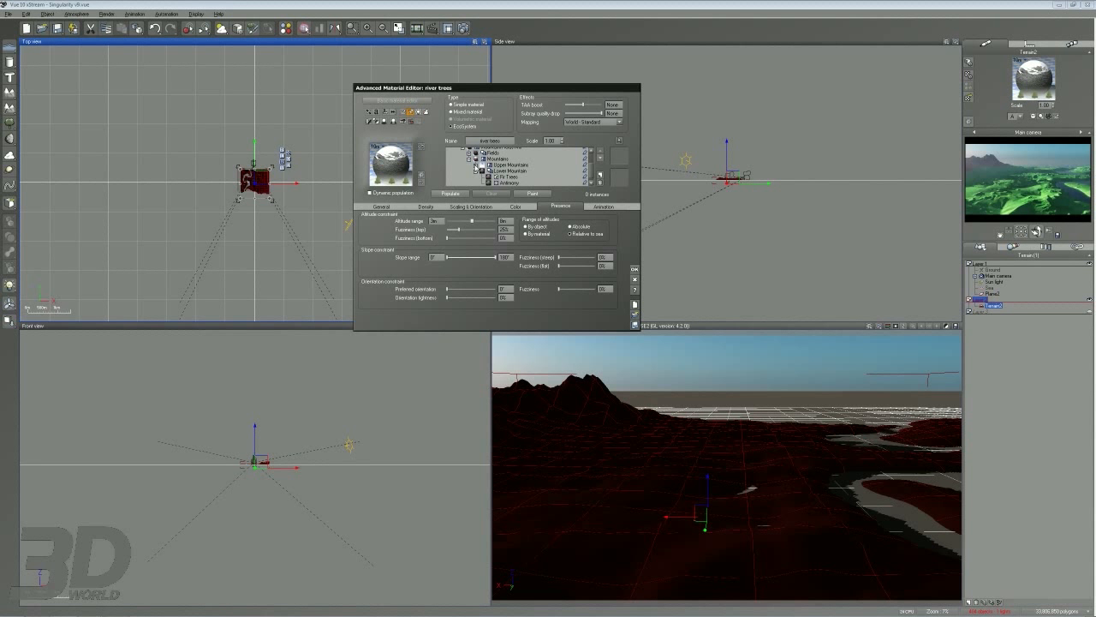
left_click(476, 166)
left_click_drag(592, 171, 592, 182)
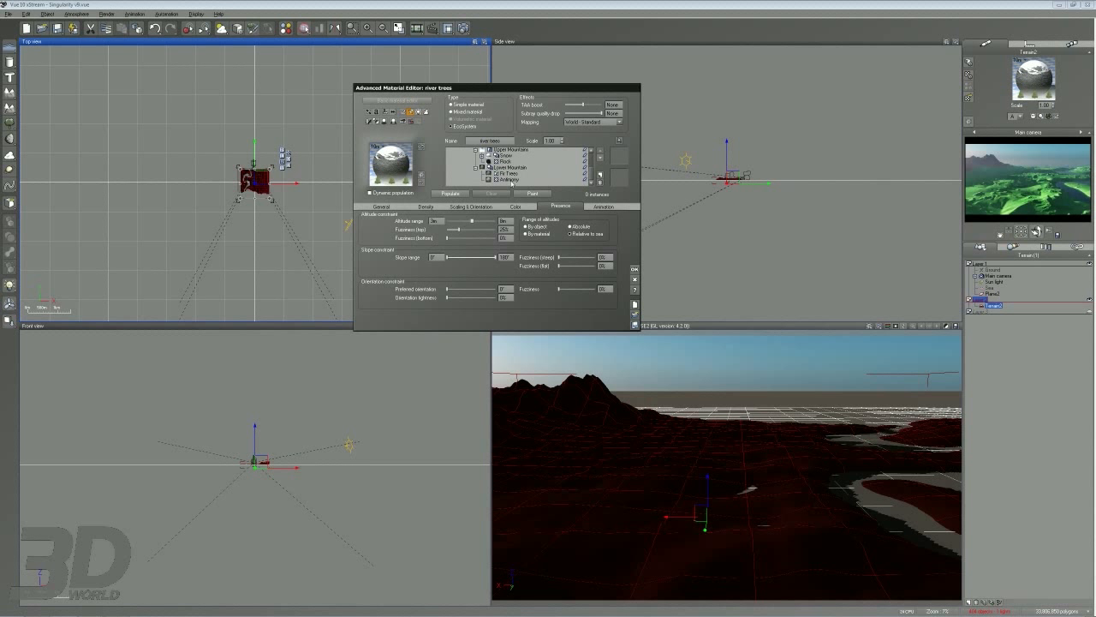
left_click(512, 180)
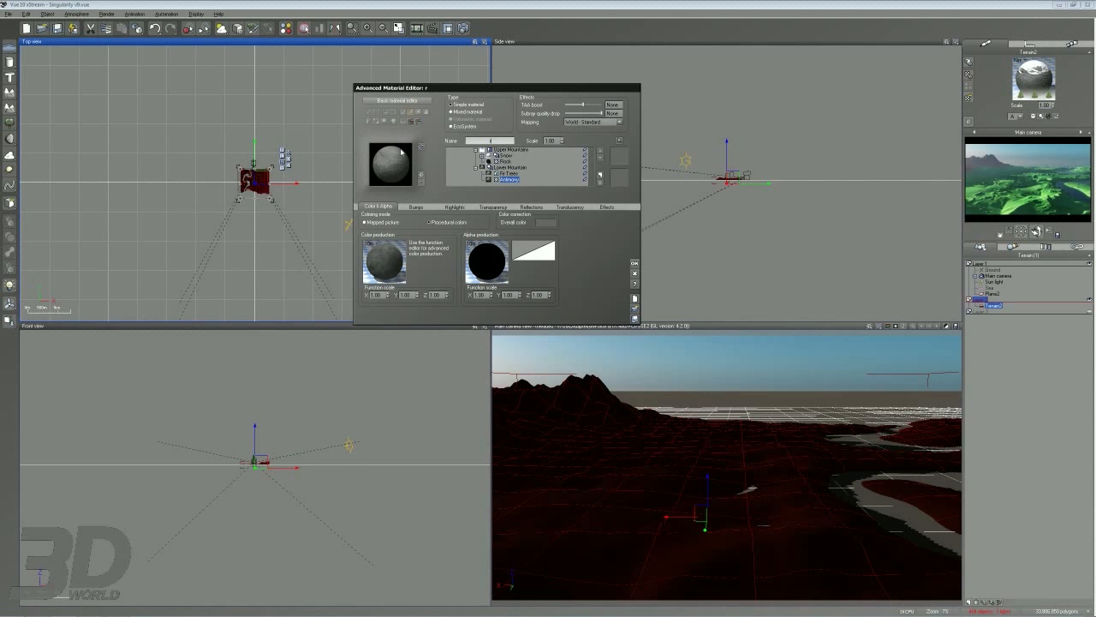
Reopen the terrain's material and collapse the Upper Mountains and Lower Mountain layers.
right_click(1040, 72)
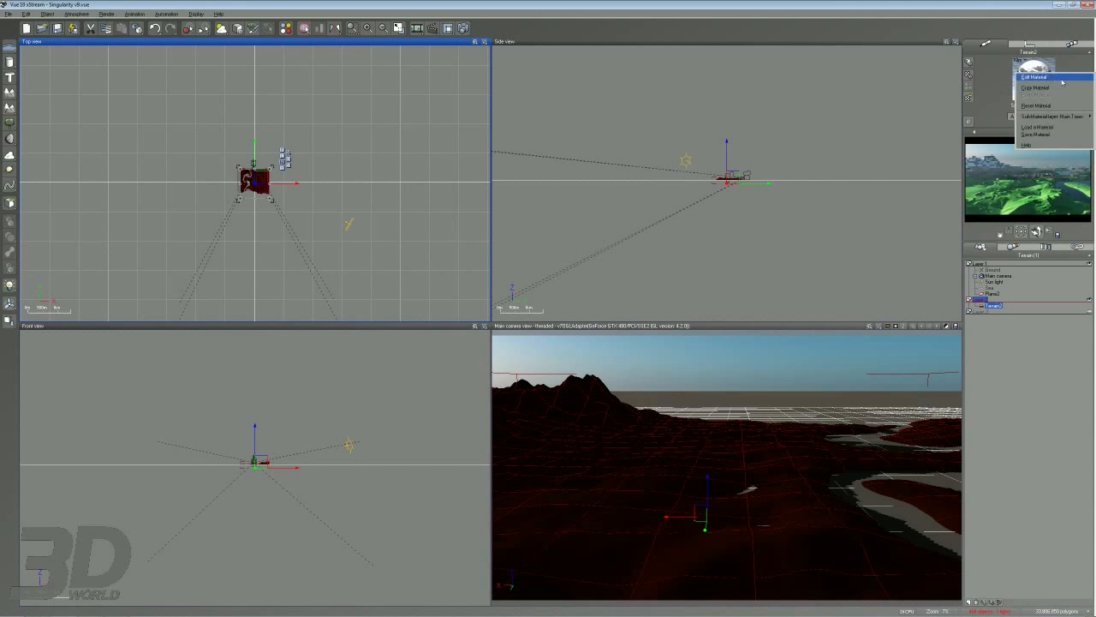
left_click(1049, 77)
scroll(478, 163, "down", 3)
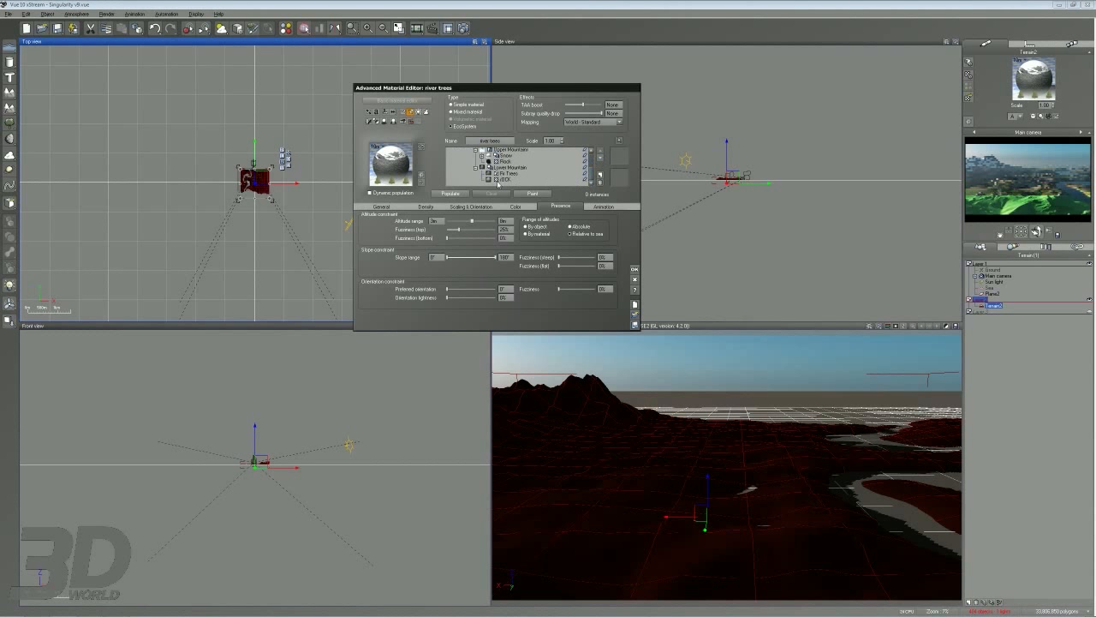
left_click(476, 150)
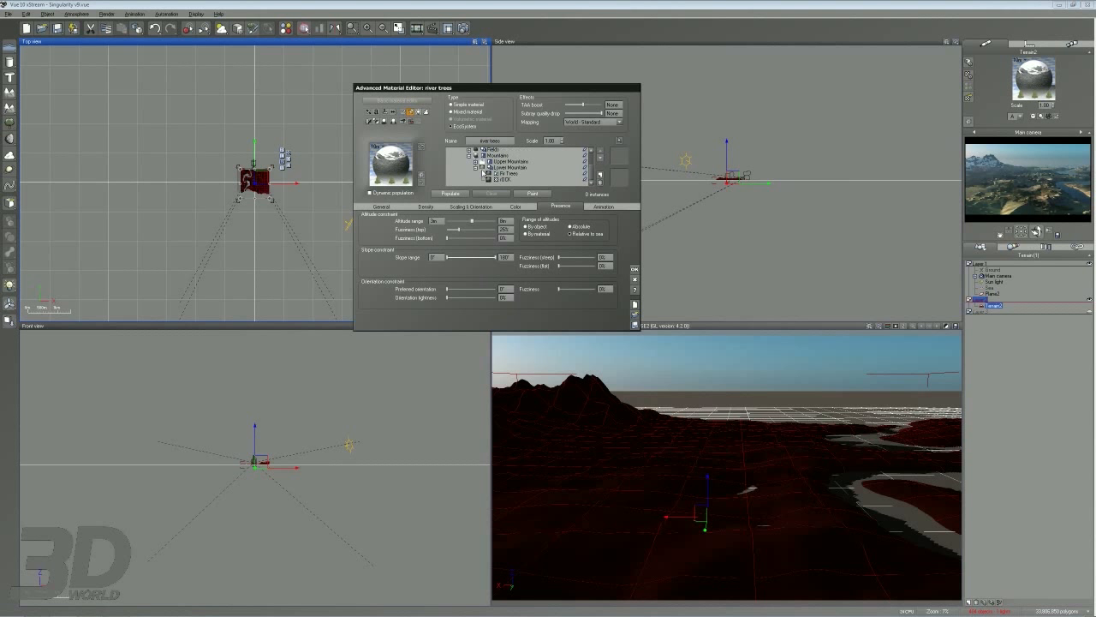
left_click(476, 167)
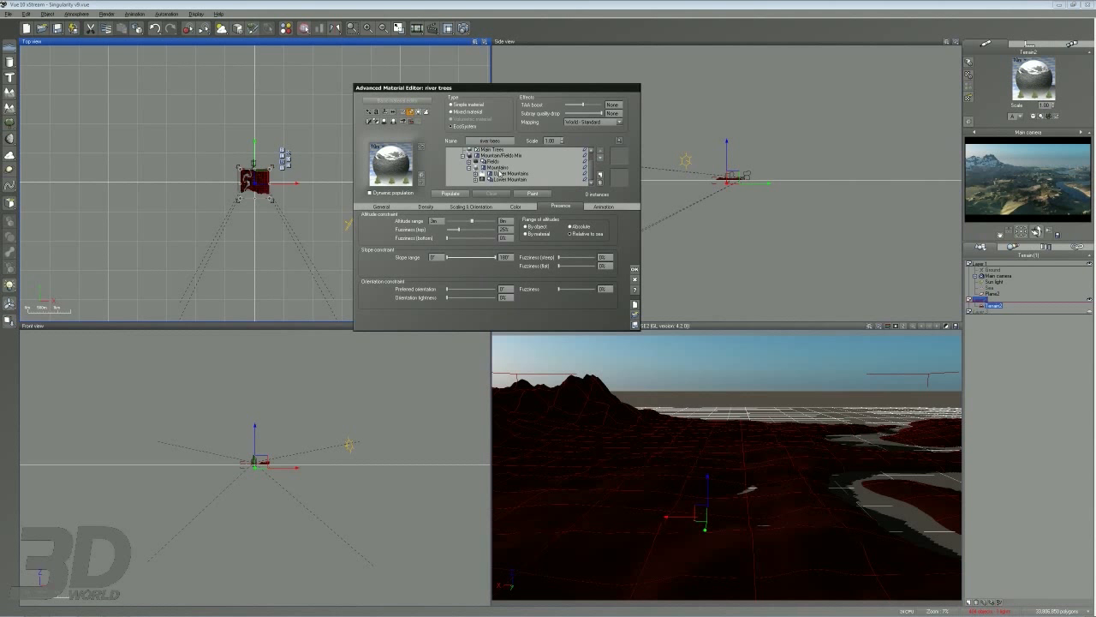
Examine how Mountain/Fields Mix and Mountains blend their materials, and review the layers inside Lower Mountain.
left_click(497, 156)
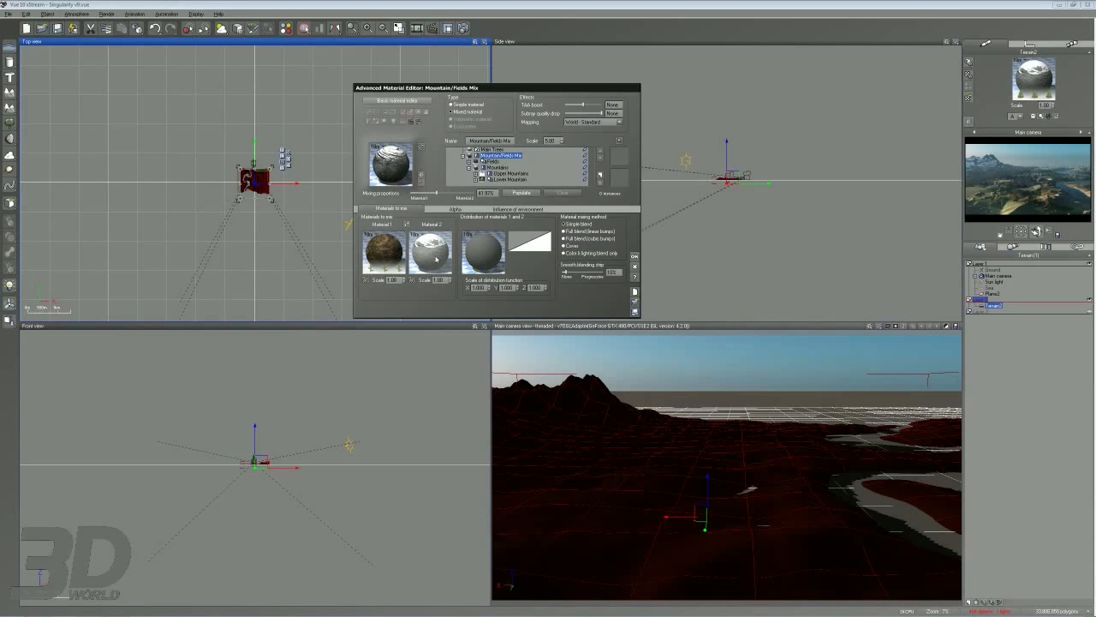
double_click(428, 267)
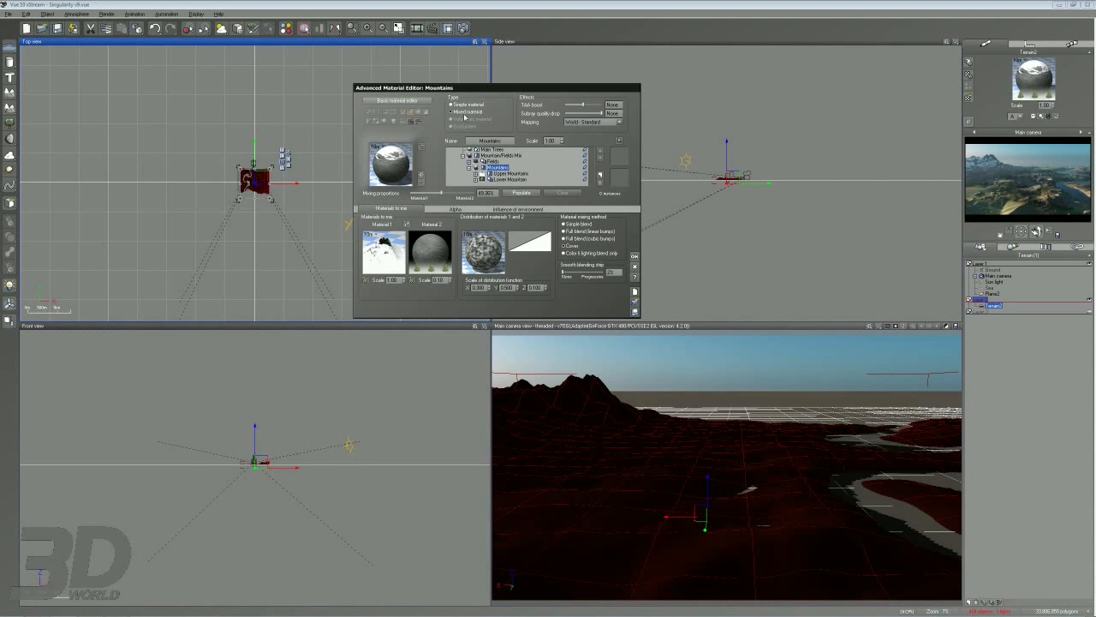
left_click(494, 156)
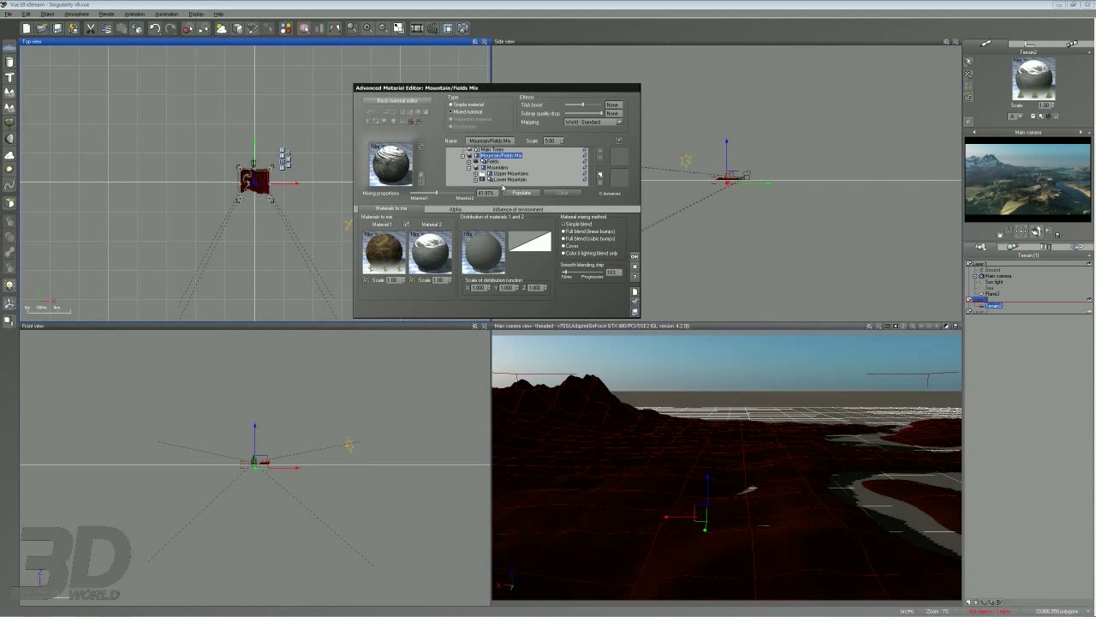
left_click(497, 180)
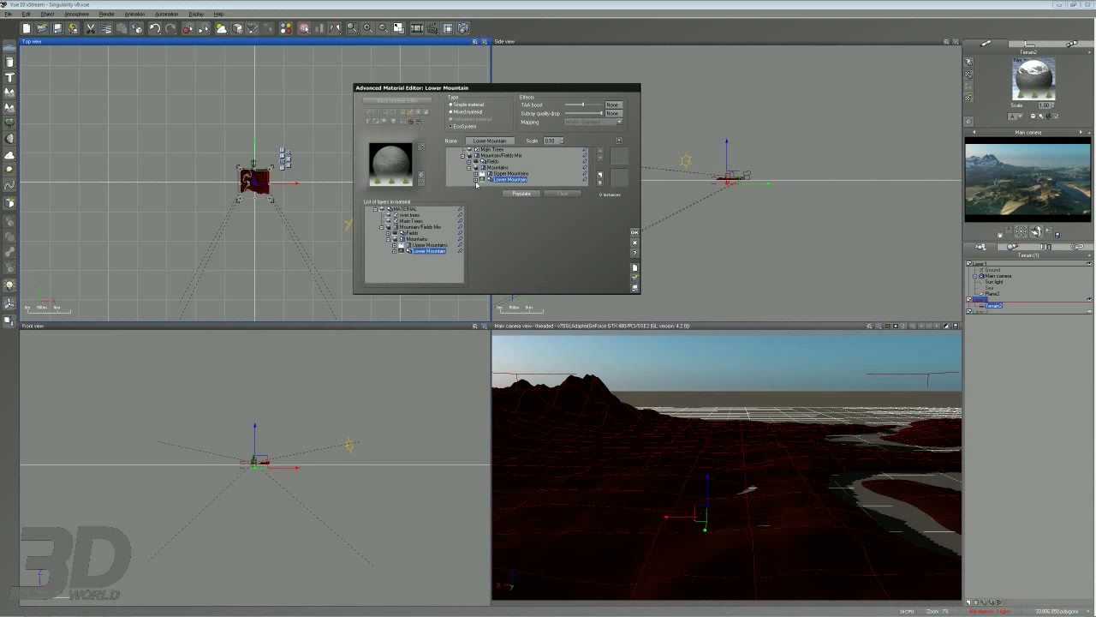
left_click(477, 181)
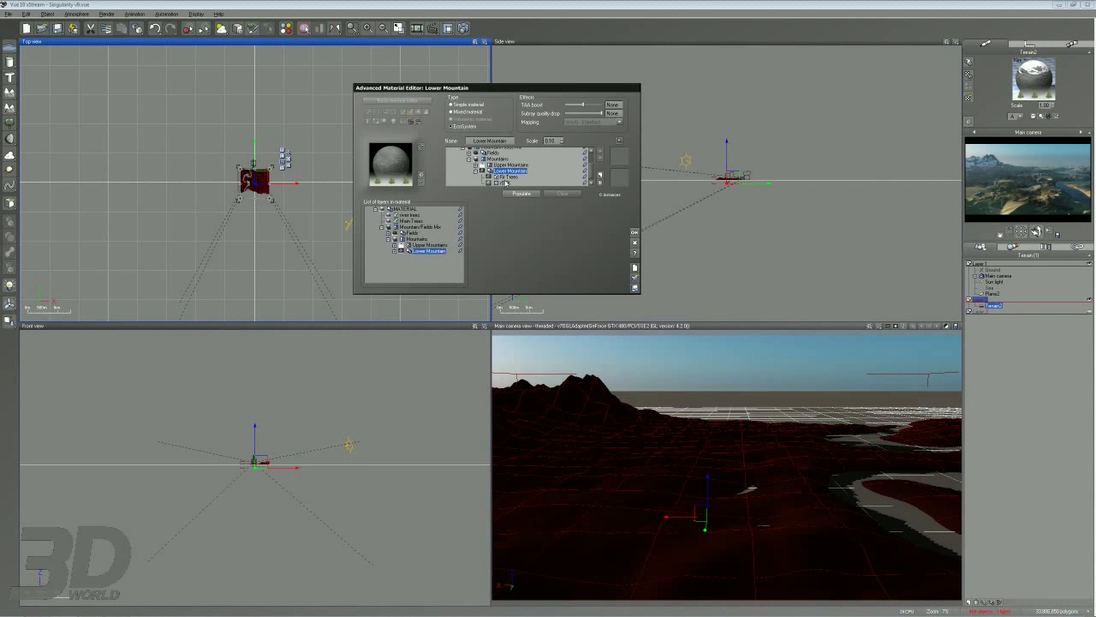
left_click(482, 171)
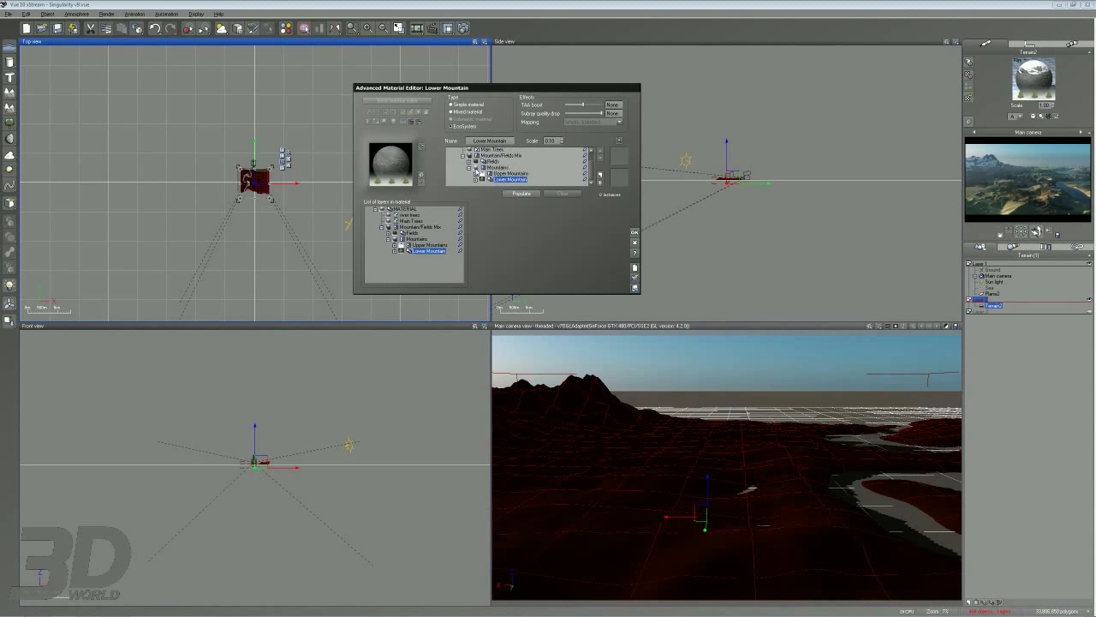
Review the influence of environment settings of Upper Mountains and return to its materials to mix.
left_click(497, 173)
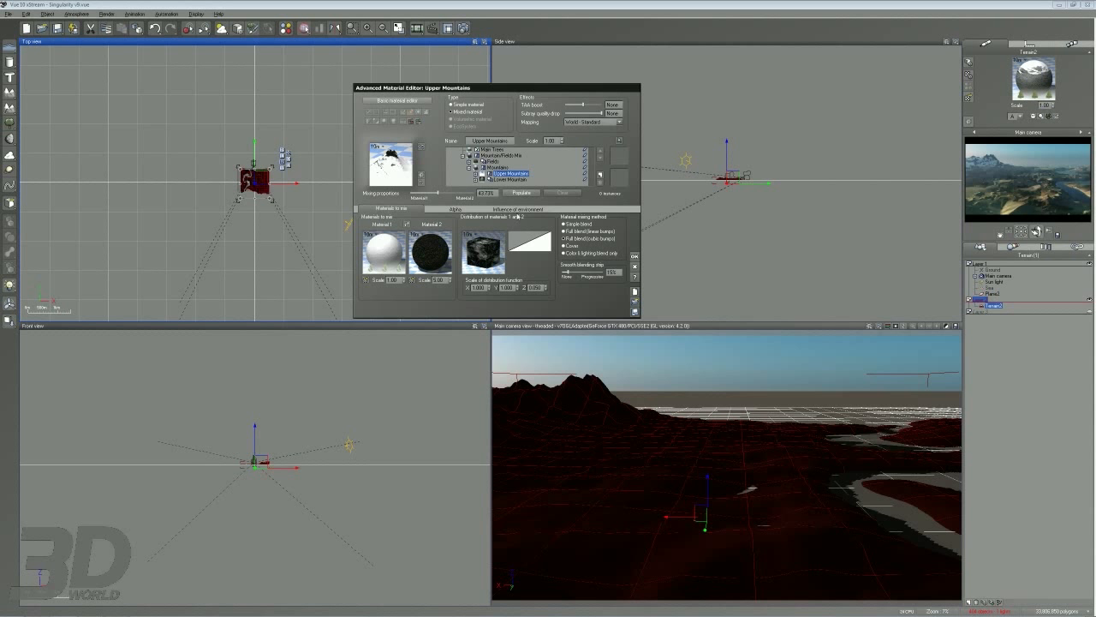
left_click(510, 209)
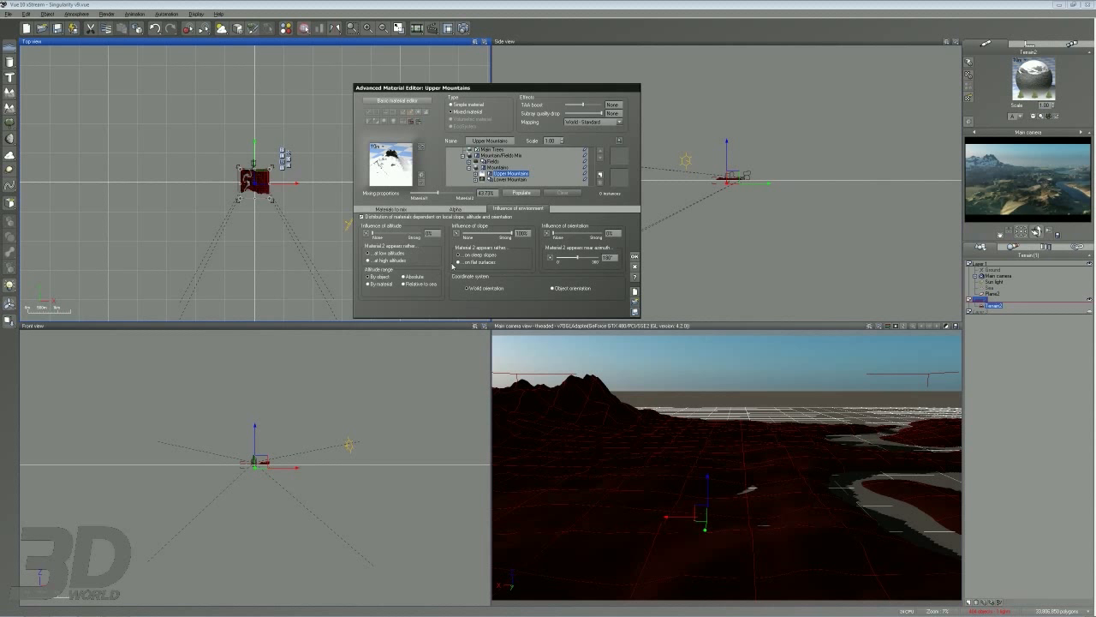
left_click(394, 209)
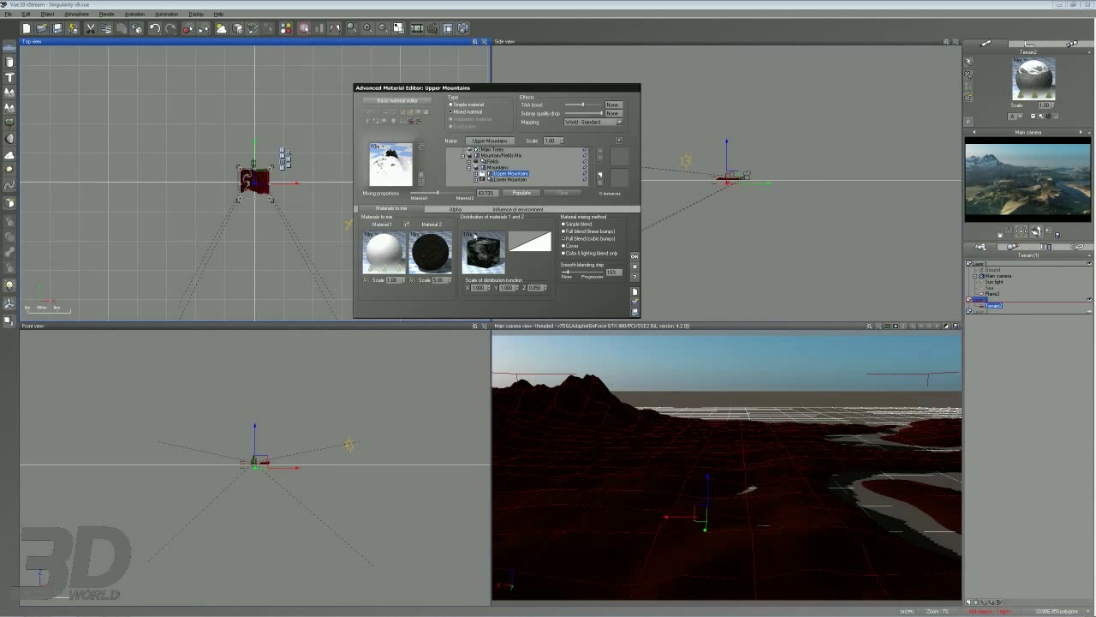
Leave the Upper Mountains distribution function as it is and close the material editor.
right_click(483, 252)
left_click(503, 267)
right_click(481, 257)
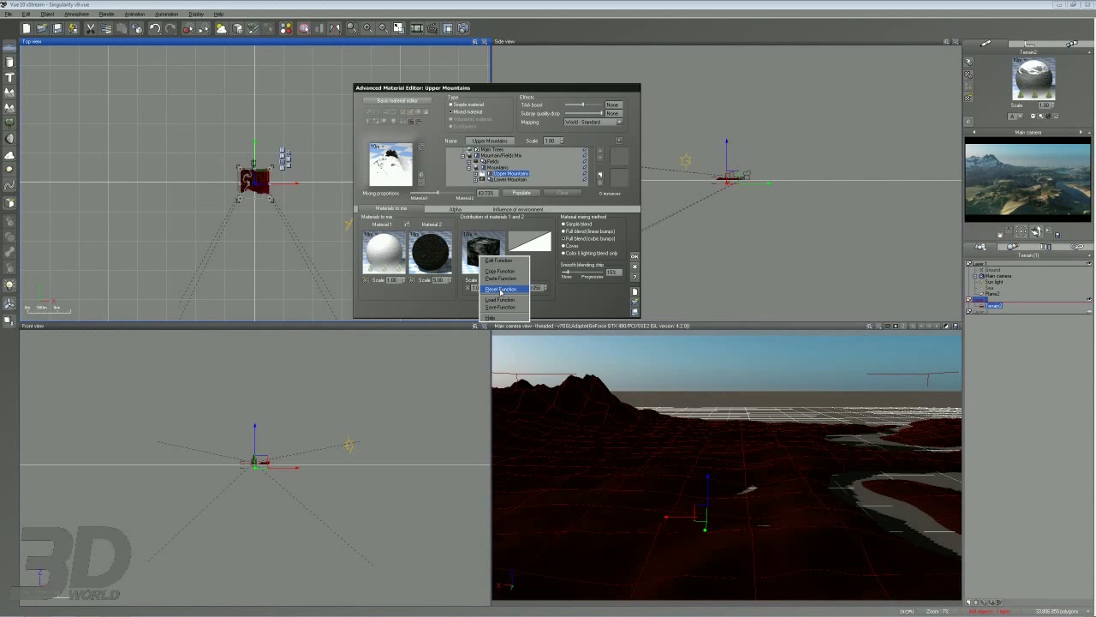
left_click(634, 258)
Review the render options and the atmosphere's sky, fog and light settings.
right_click(464, 29)
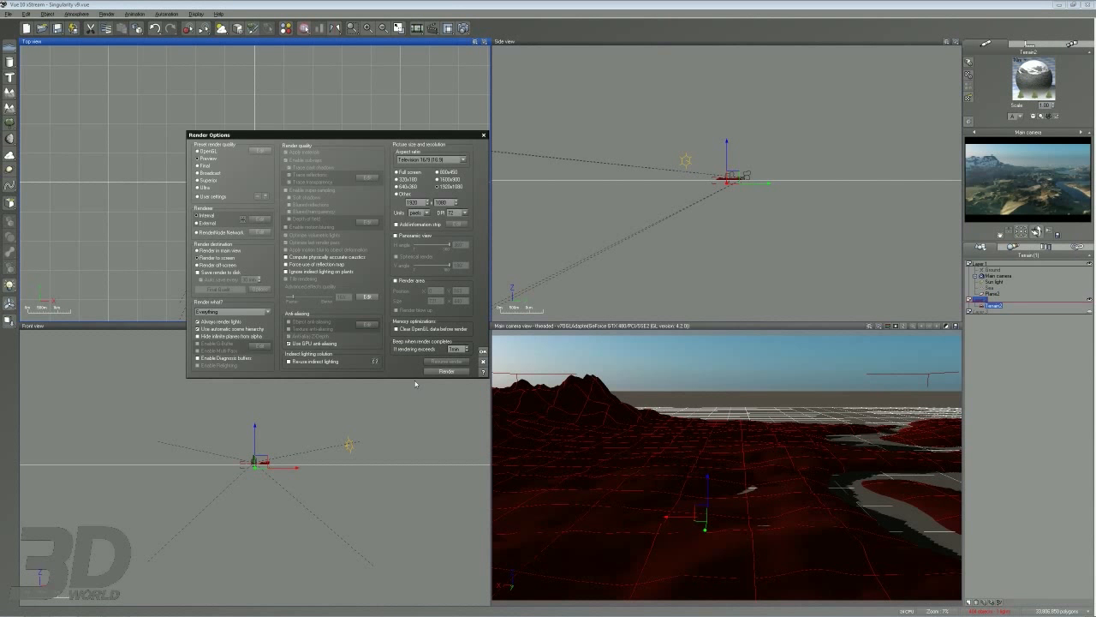
left_click(483, 352)
right_click(221, 28)
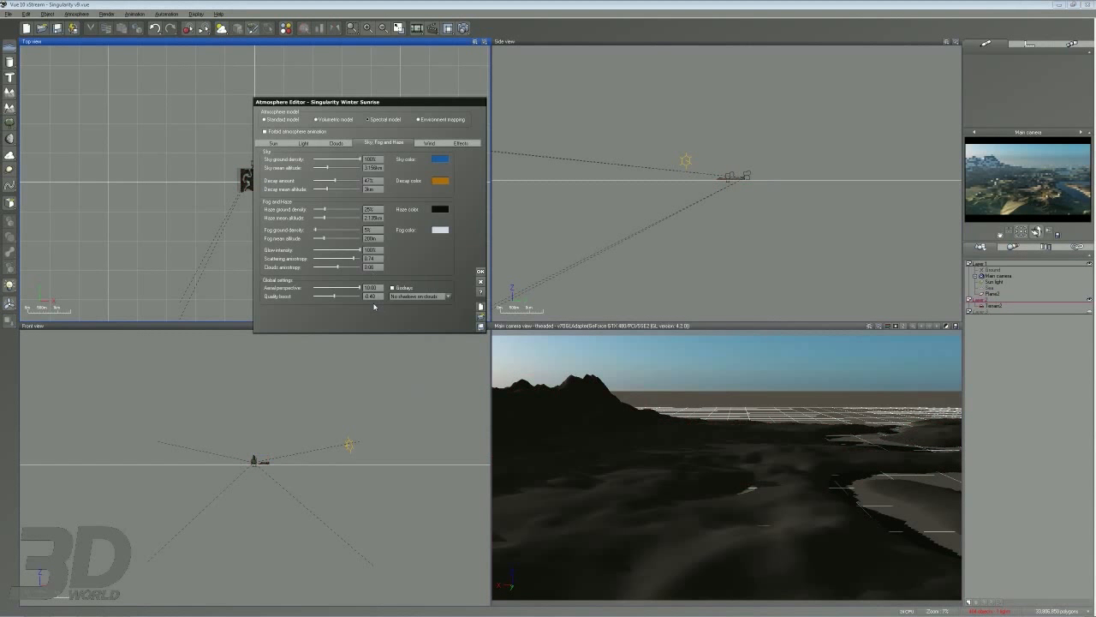
left_click(304, 143)
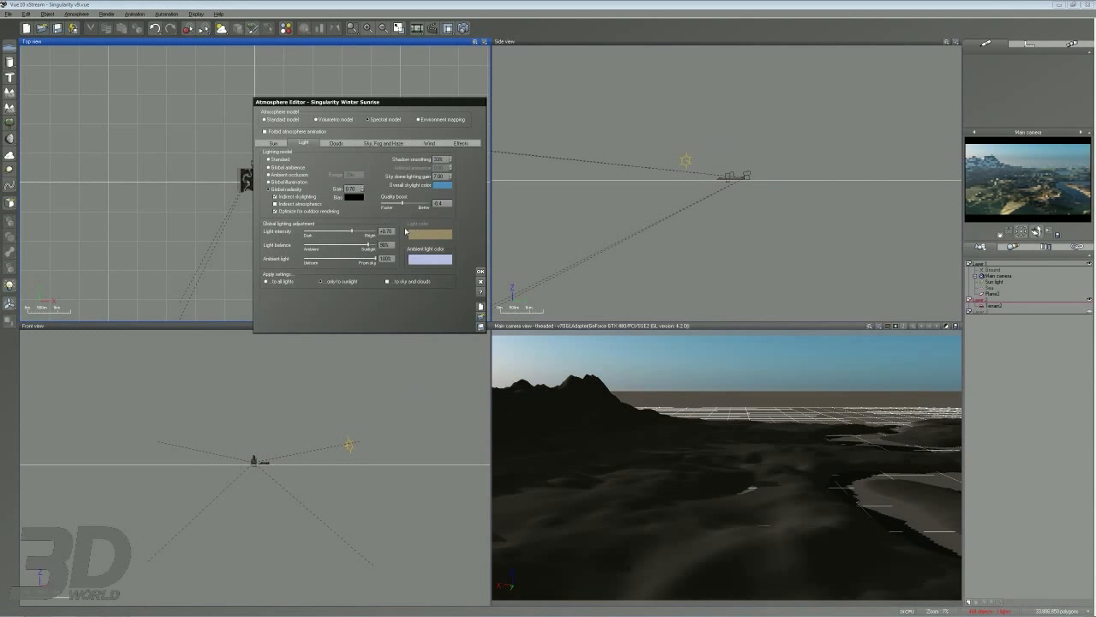
left_click(481, 273)
Render only a region around the mountain range in the main camera view and inspect the result.
left_click(449, 29)
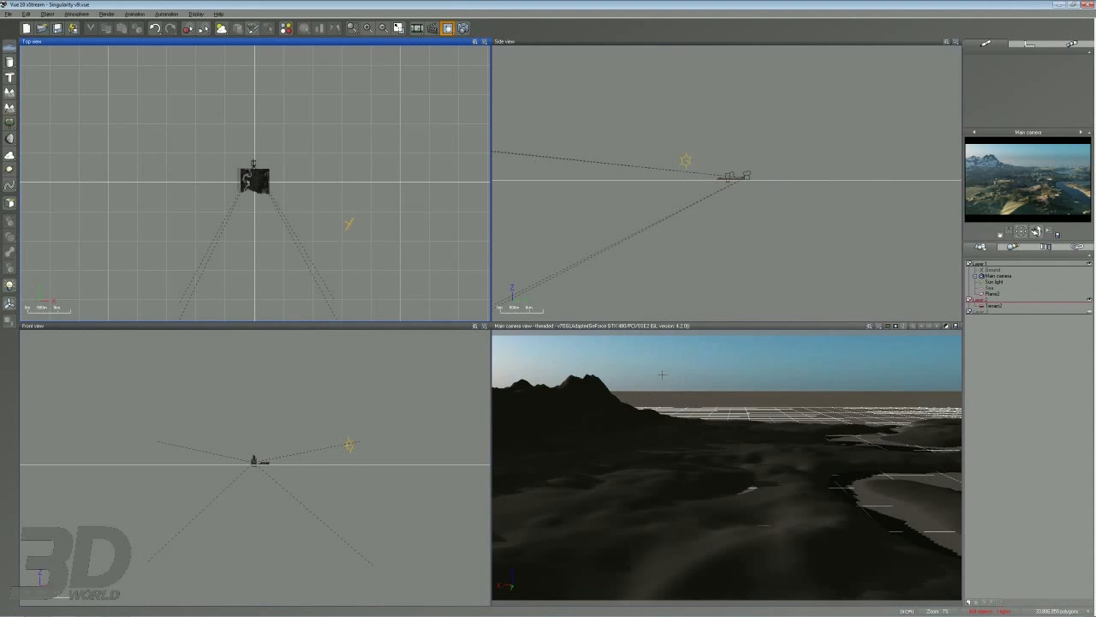
left_click_drag(643, 368, 482, 437)
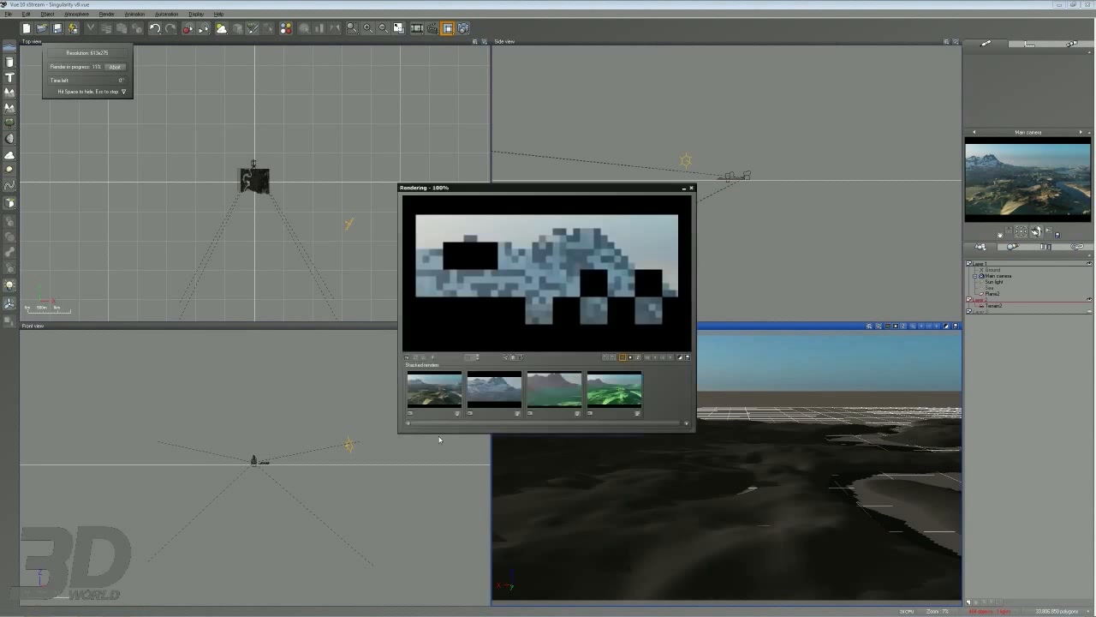
left_click_drag(504, 188, 420, 109)
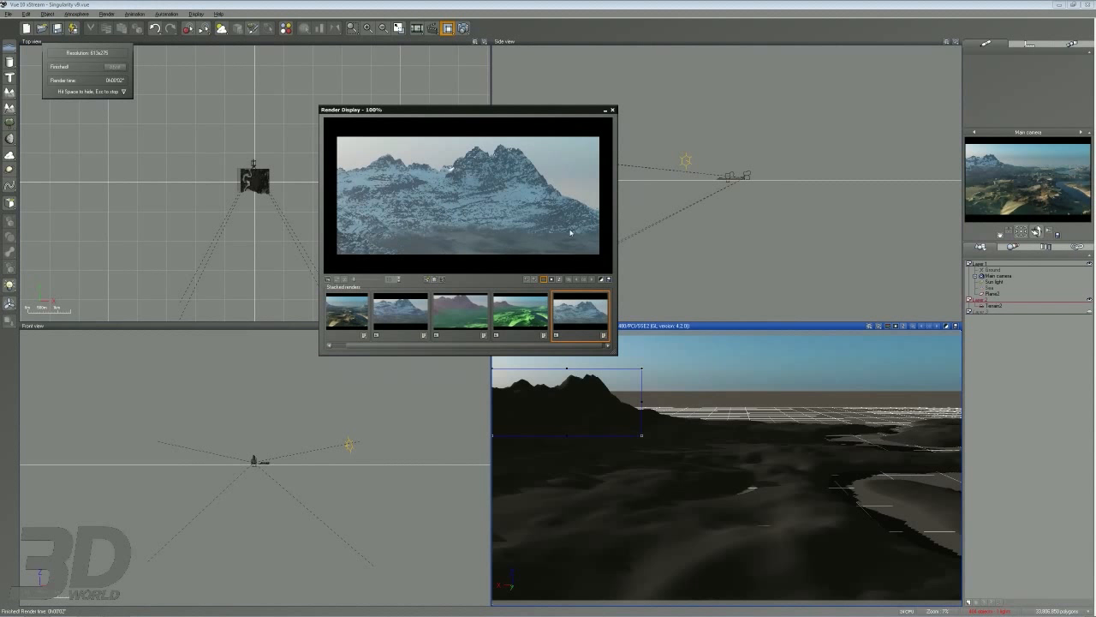
left_click(612, 110)
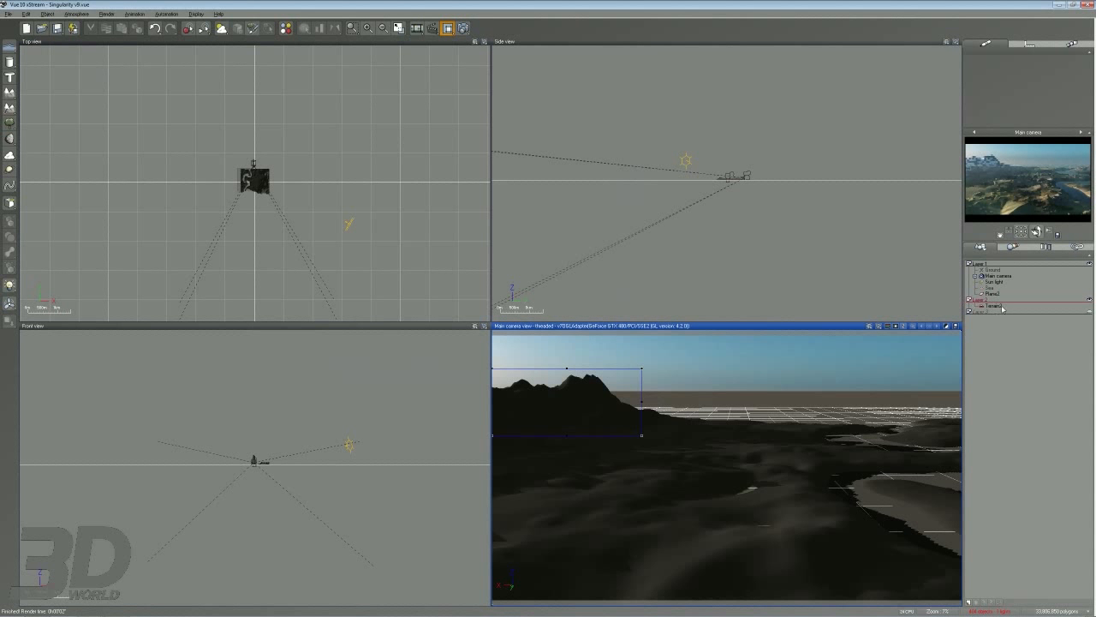
Reopen the Terrain2 material and select its Mountains layer.
left_click(994, 306)
right_click(1027, 79)
left_click(1033, 85)
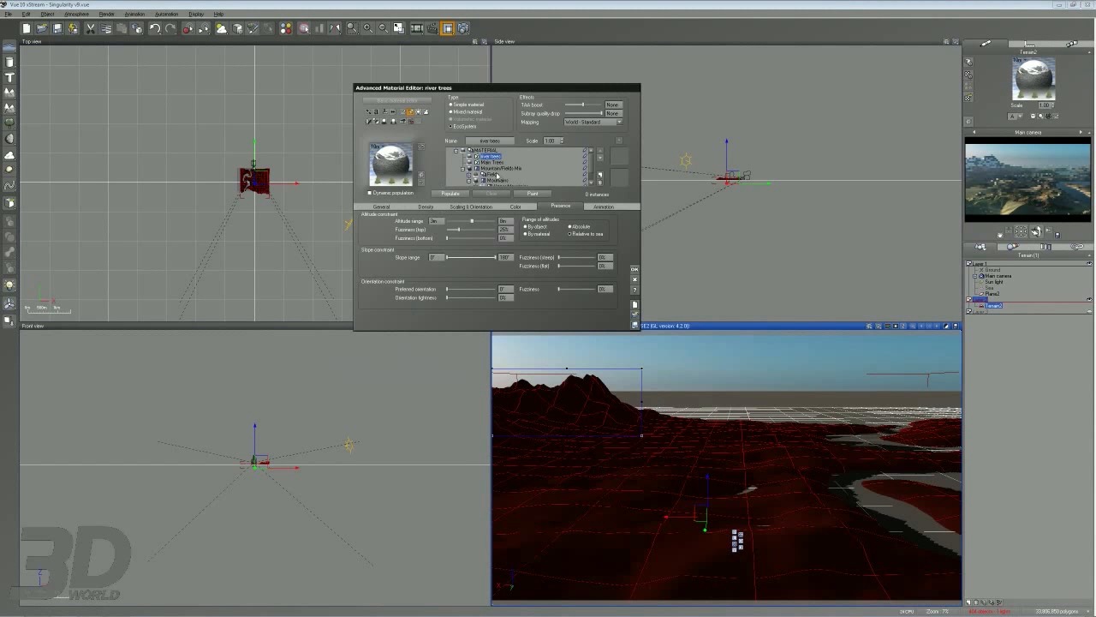
scroll(536, 177, "down", 1)
left_click(497, 167)
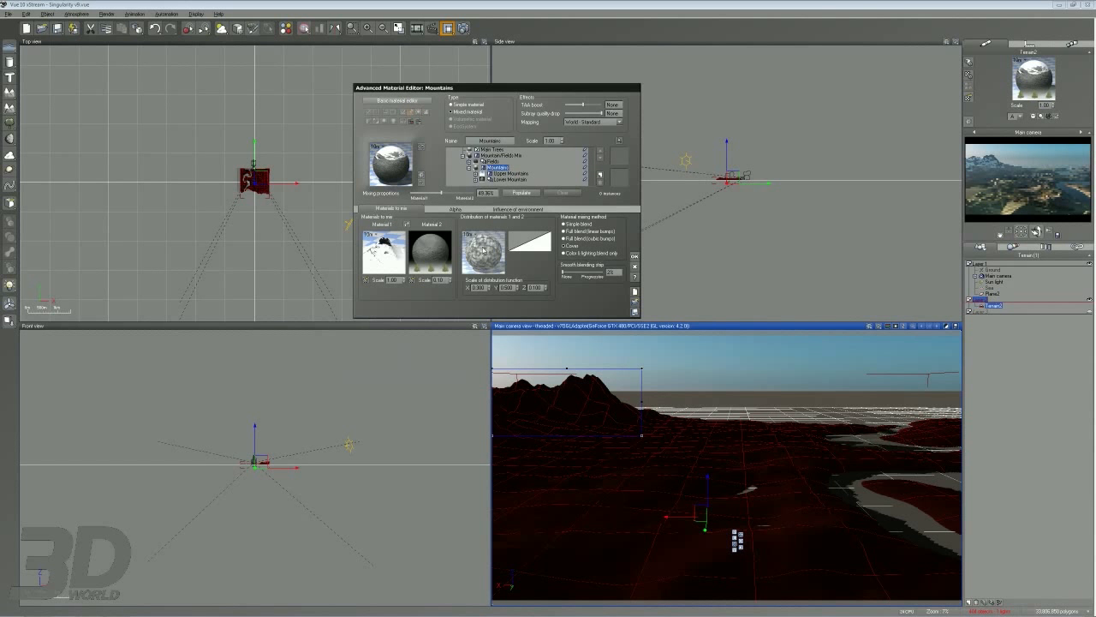
Select Upper Mountains, collapse the Lower Mountain layer and expand Upper Mountains to its Snow and Rock layers.
right_click(485, 247)
left_click(503, 180)
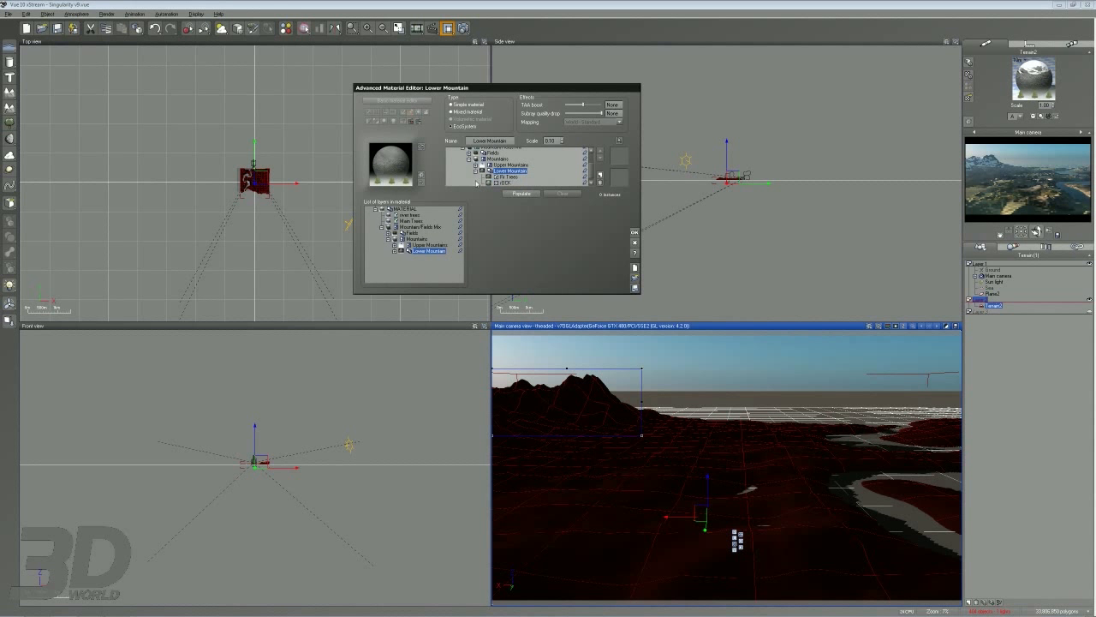
left_click(507, 165)
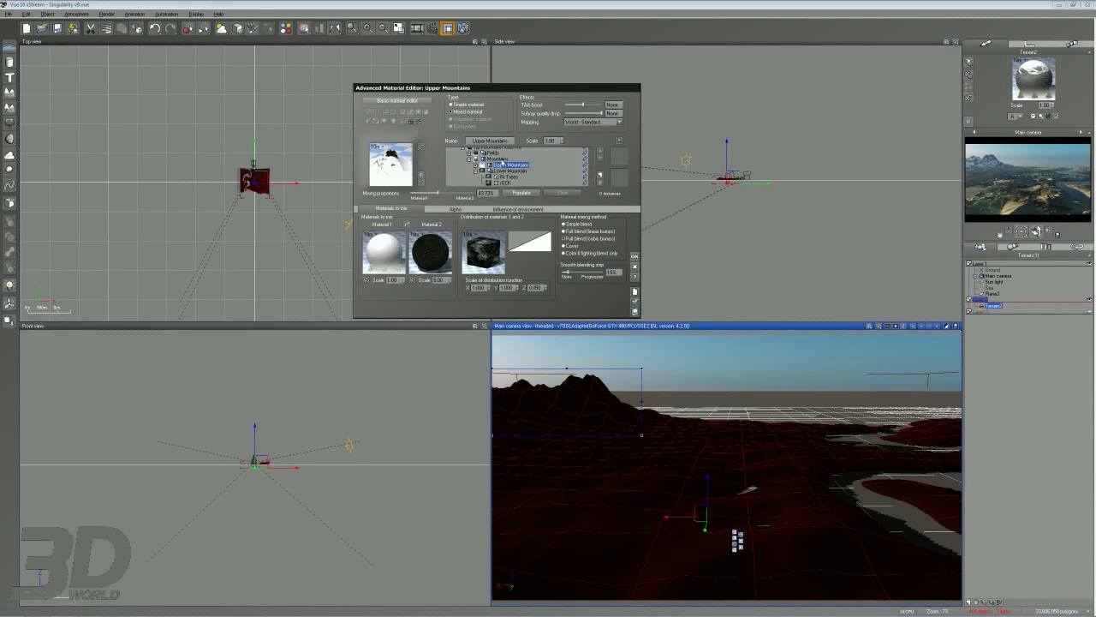
left_click(477, 171)
left_click(476, 176)
Reset the Upper Mountains distribution function and render the mountain region for comparison.
right_click(479, 238)
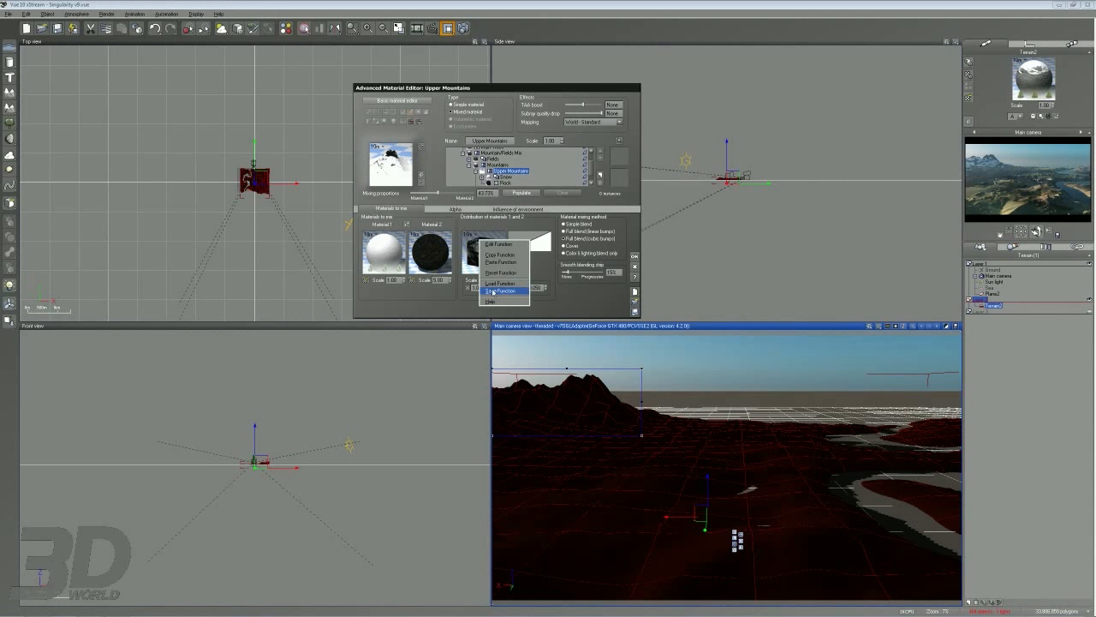
left_click(496, 275)
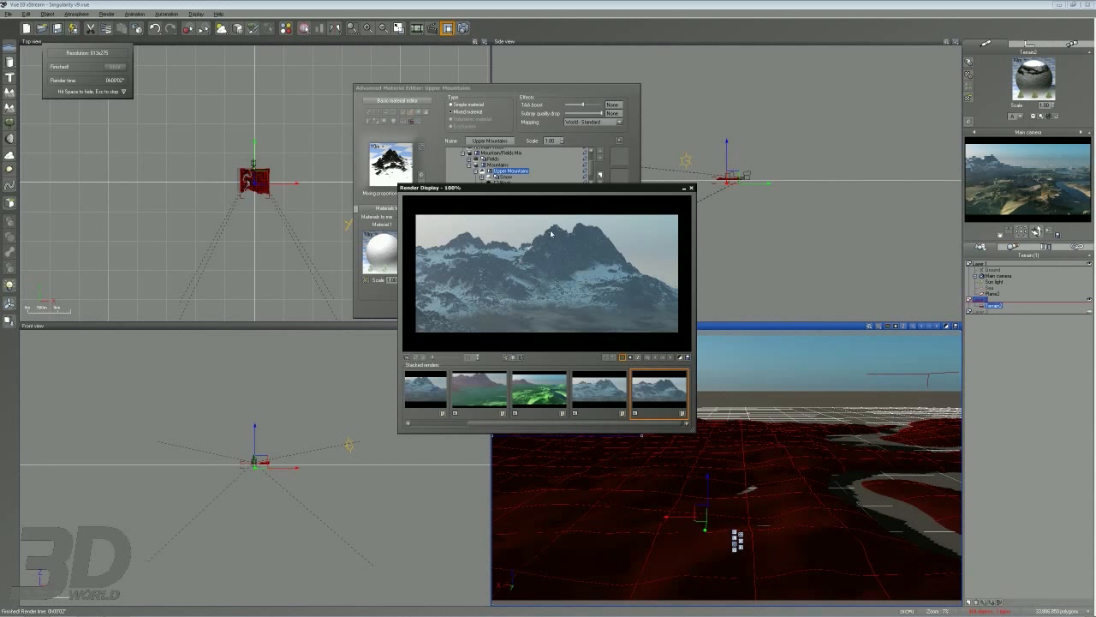
left_click(691, 188)
Check the influence of environment on Upper Mountains and compare the last two stacked renders of the mountains.
left_click(507, 209)
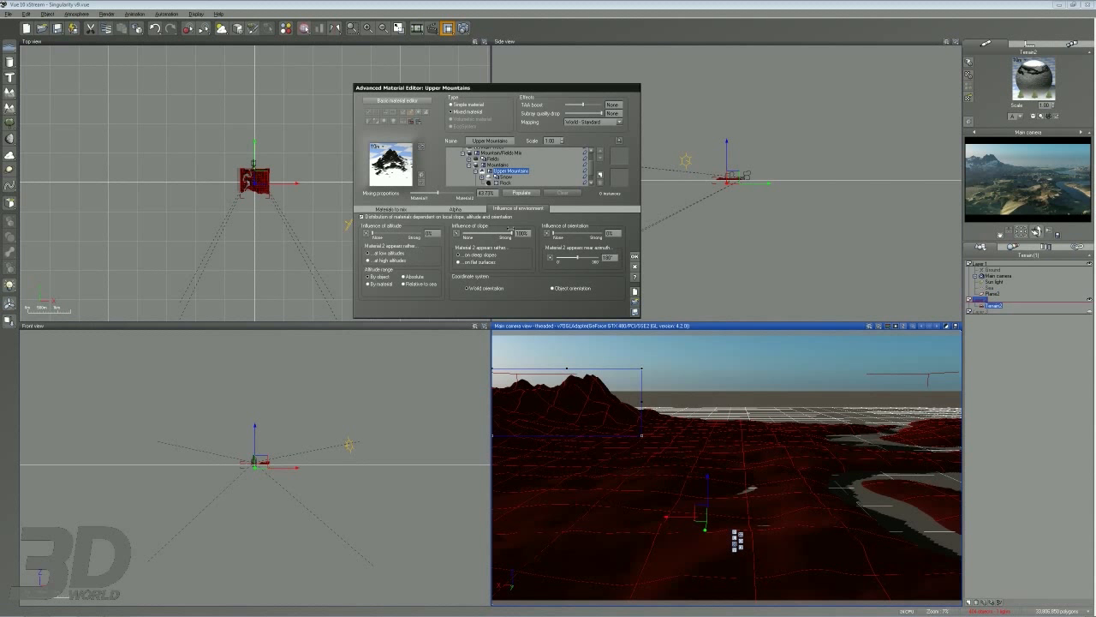
left_click(392, 208)
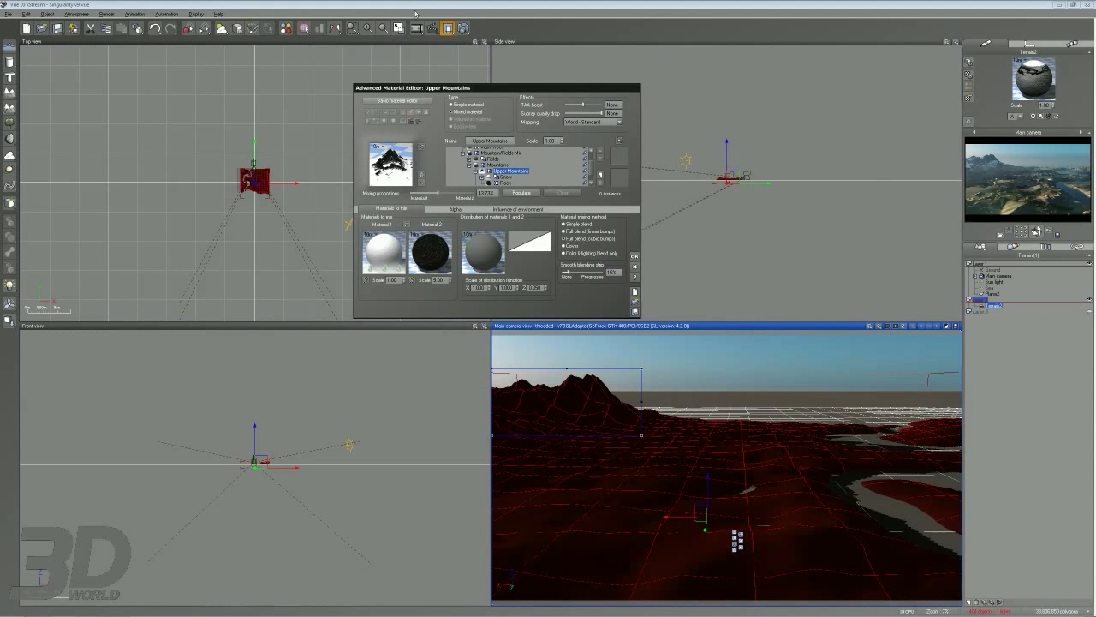
left_click(418, 29)
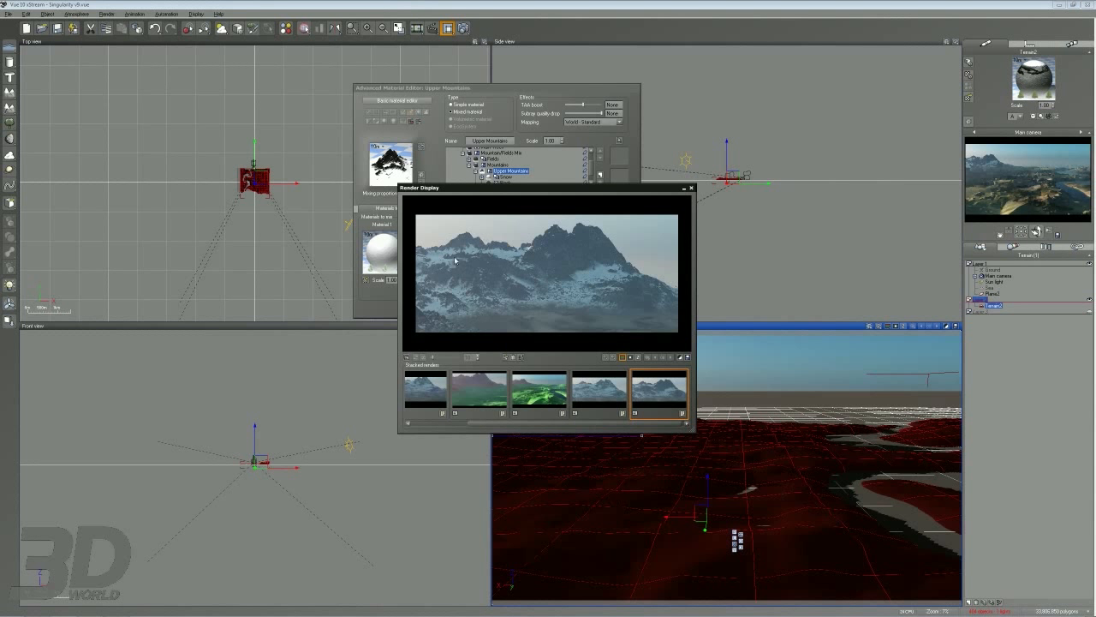
left_click(600, 388)
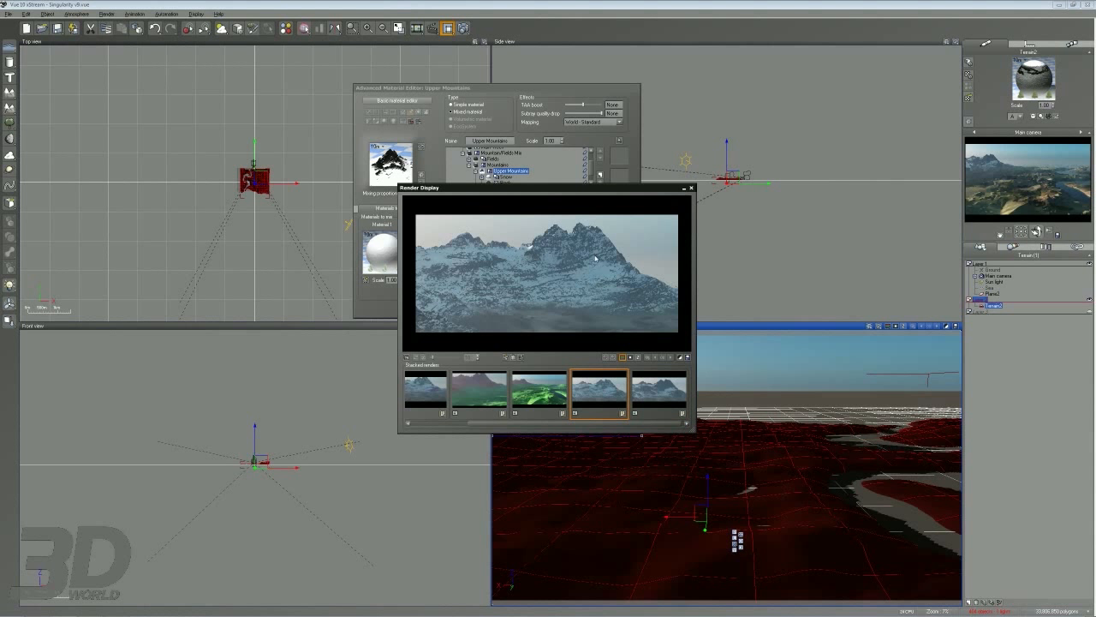
left_click(649, 390)
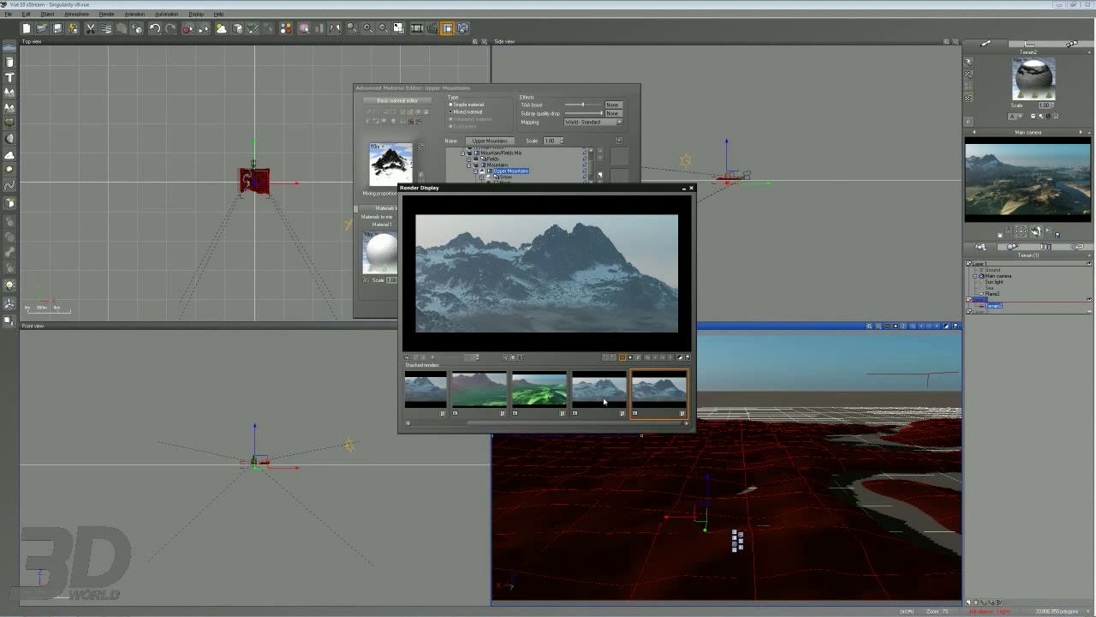
left_click(601, 400)
left_click(648, 384)
left_click(692, 188)
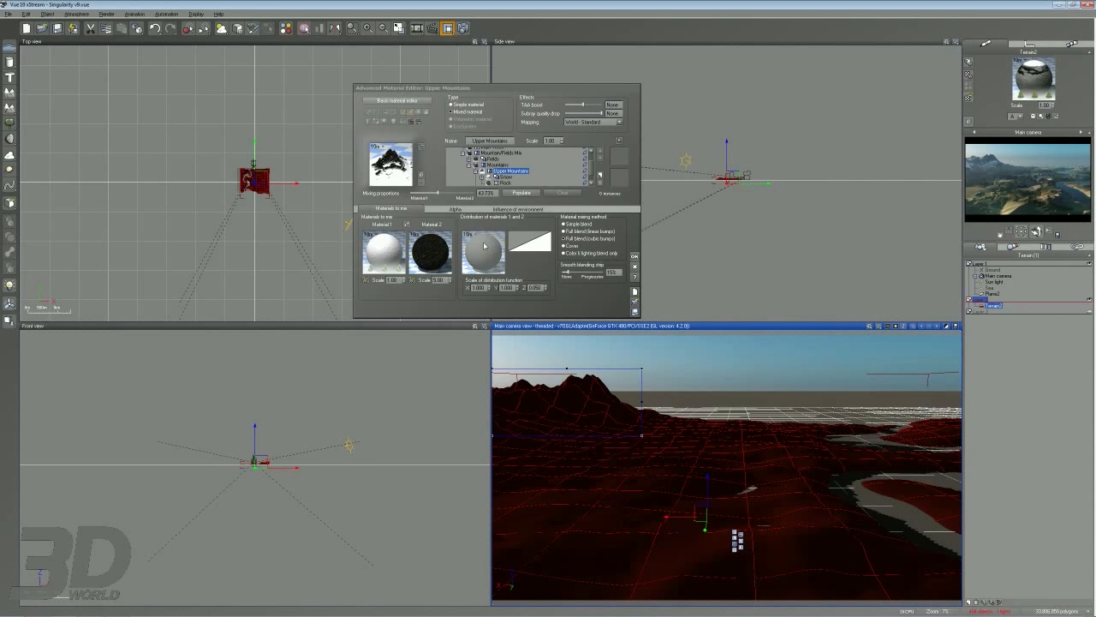
Reset the Upper Mountains distribution function again and bring back its original function.
right_click(486, 244)
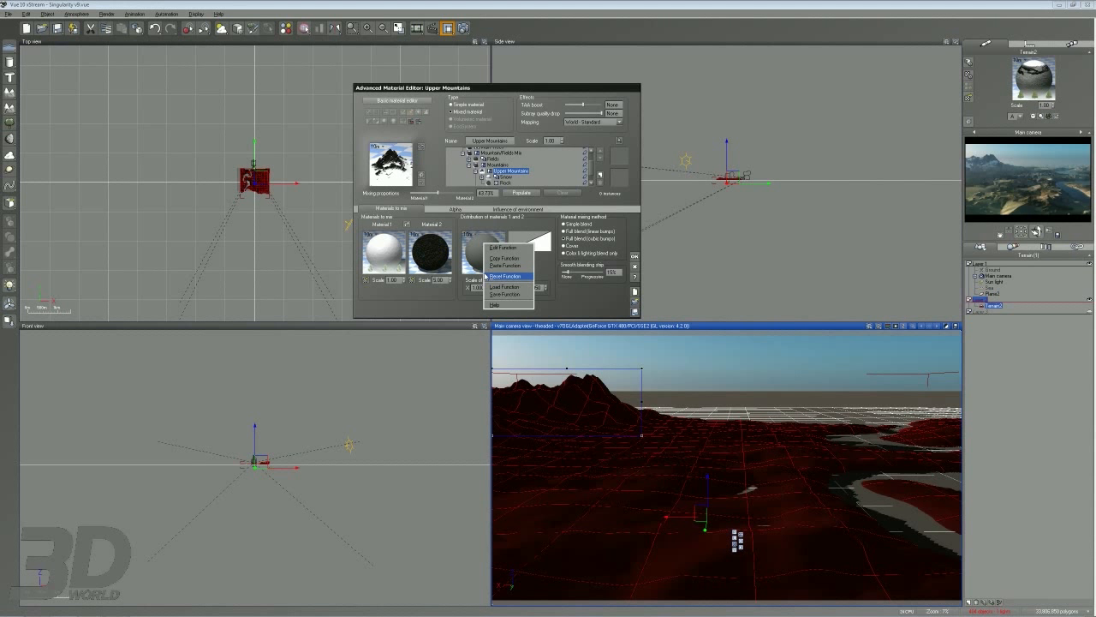
left_click(490, 275)
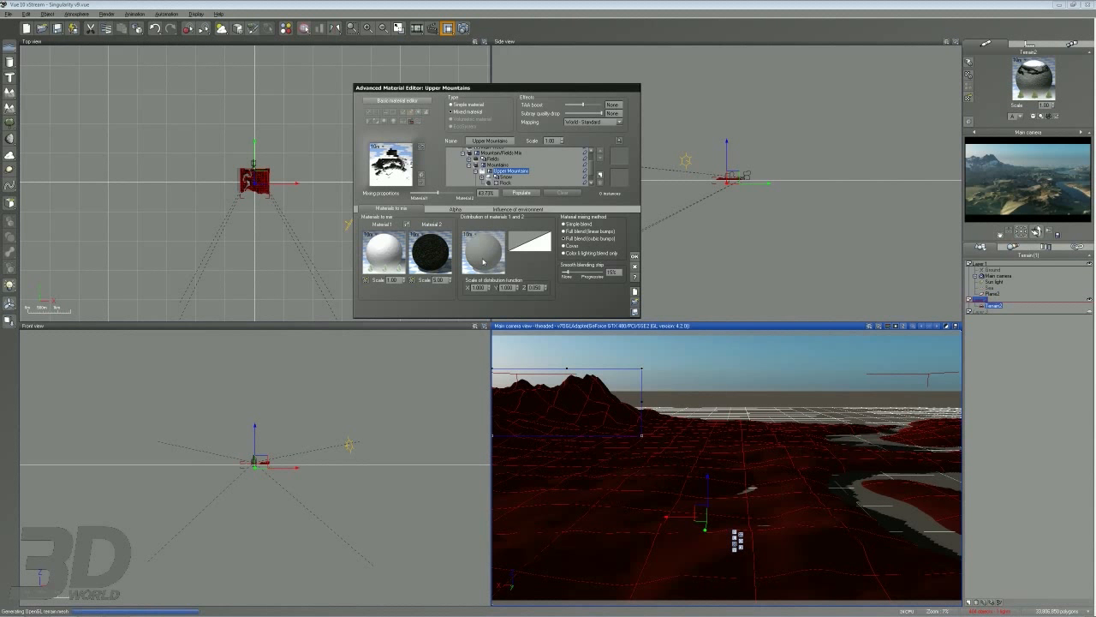
right_click(484, 243)
left_click(502, 246)
left_click(398, 313)
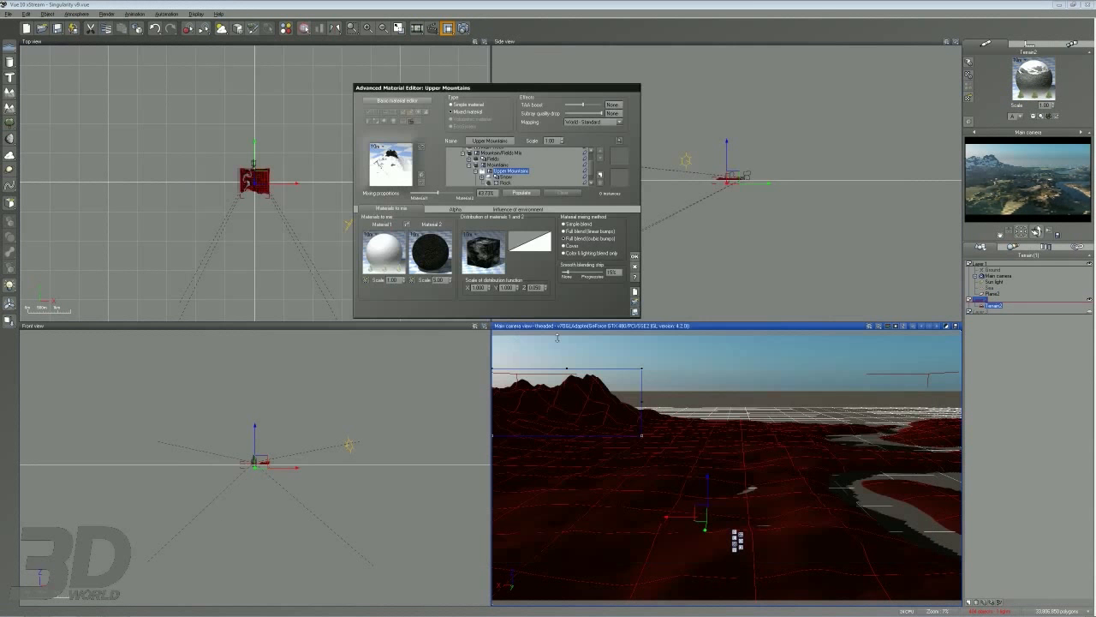
Load Grainy Fractal as the Upper Mountains distribution function and compare its region render with an earlier one.
right_click(478, 247)
left_click(512, 292)
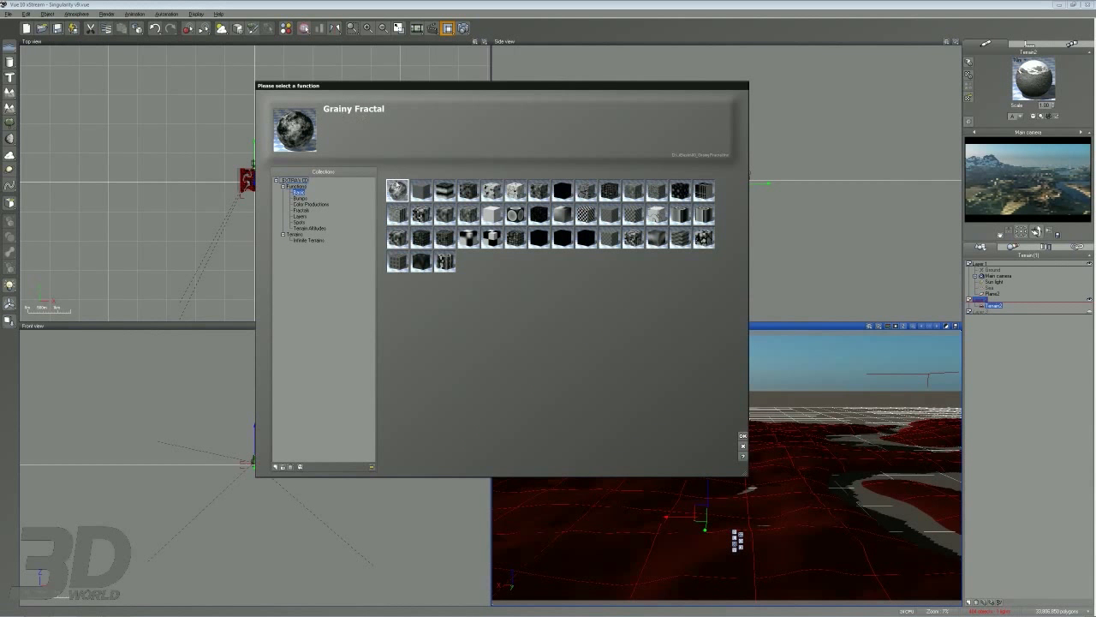
double_click(398, 189)
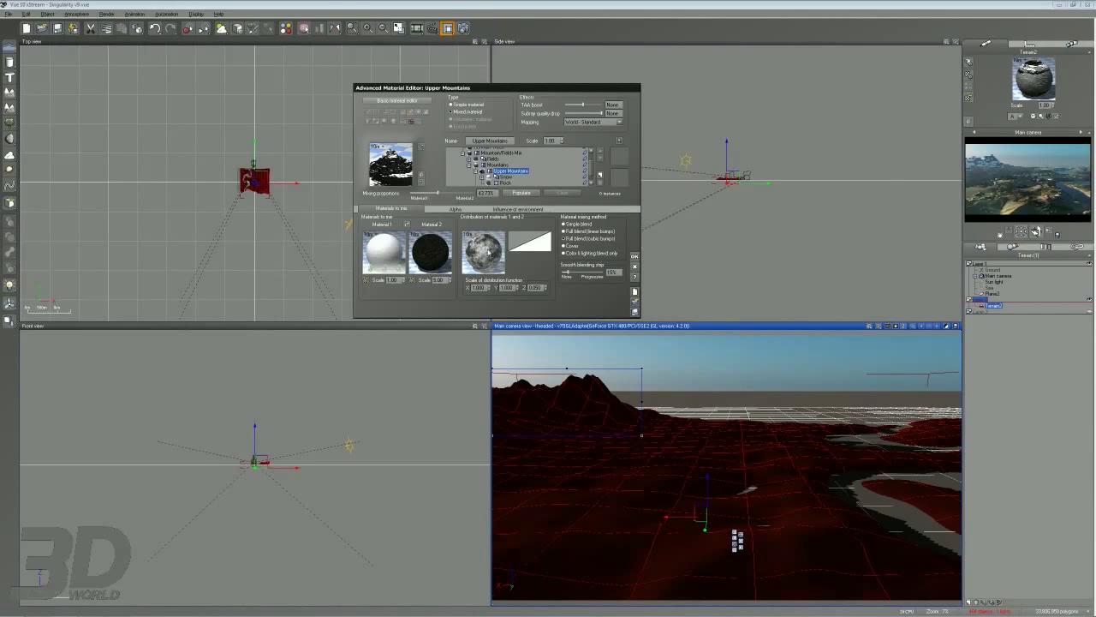
key("F9")
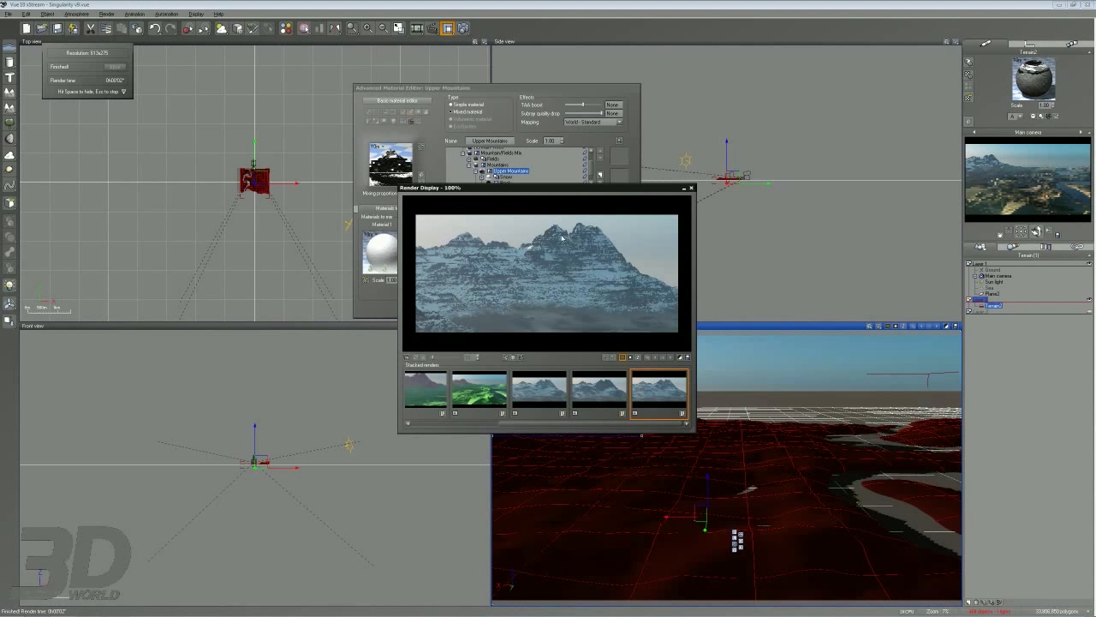
left_click(548, 395)
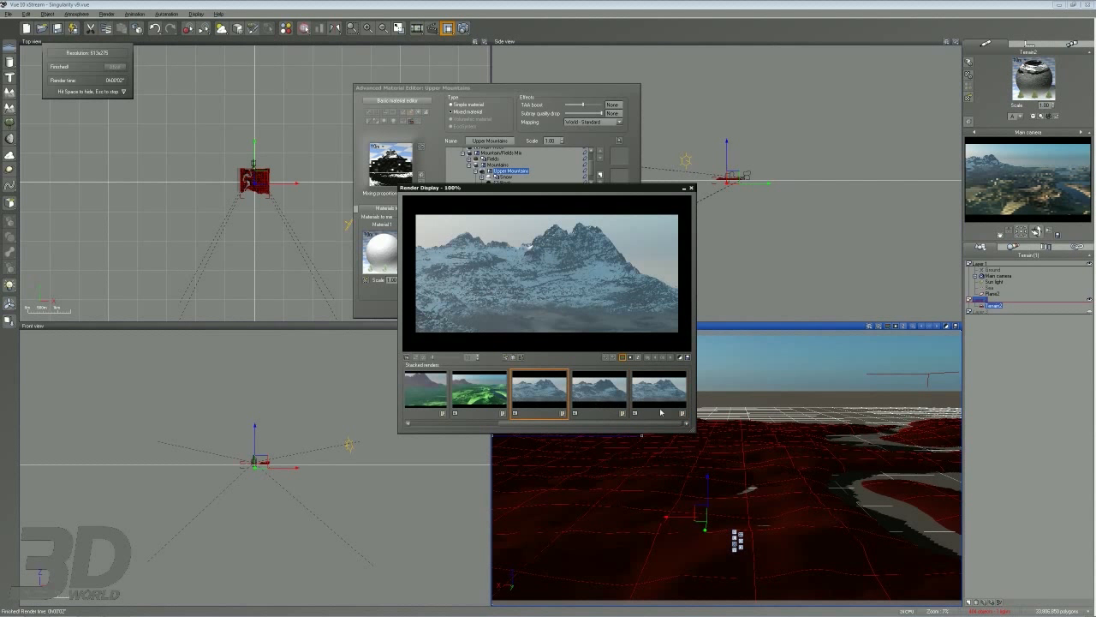
left_click(691, 188)
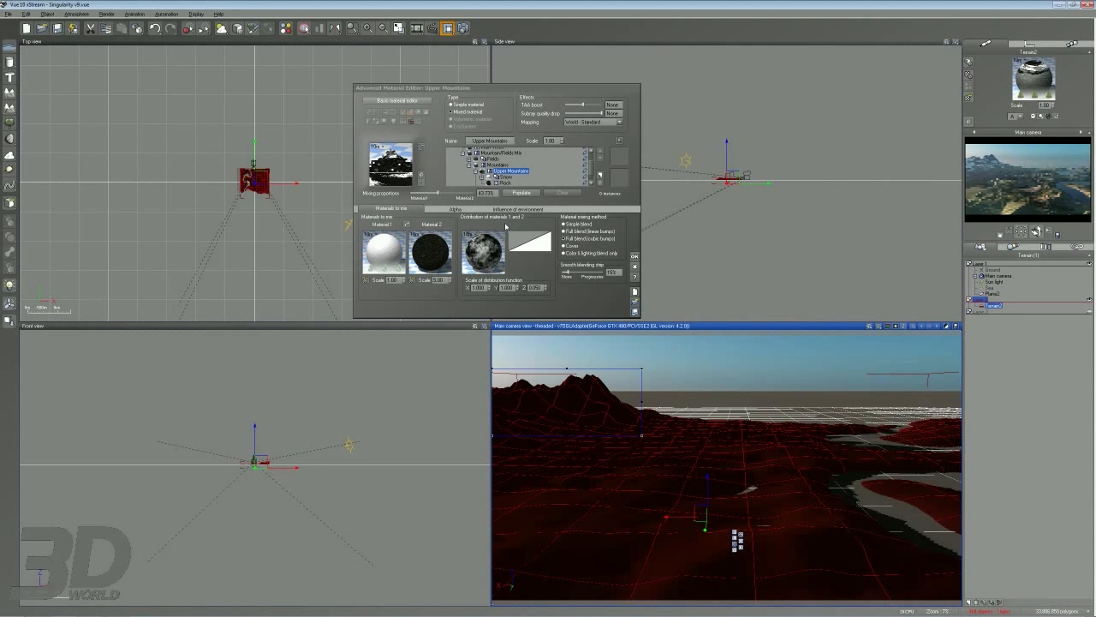
Open the Upper Mountains distribution function for editing as a node graph.
right_click(490, 254)
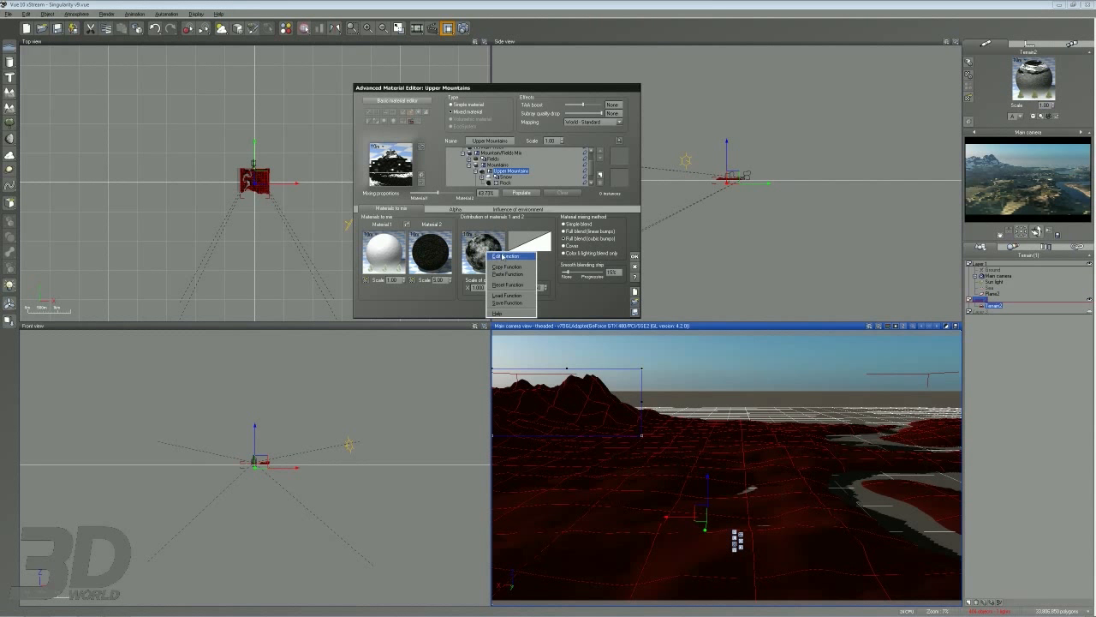
left_click(505, 257)
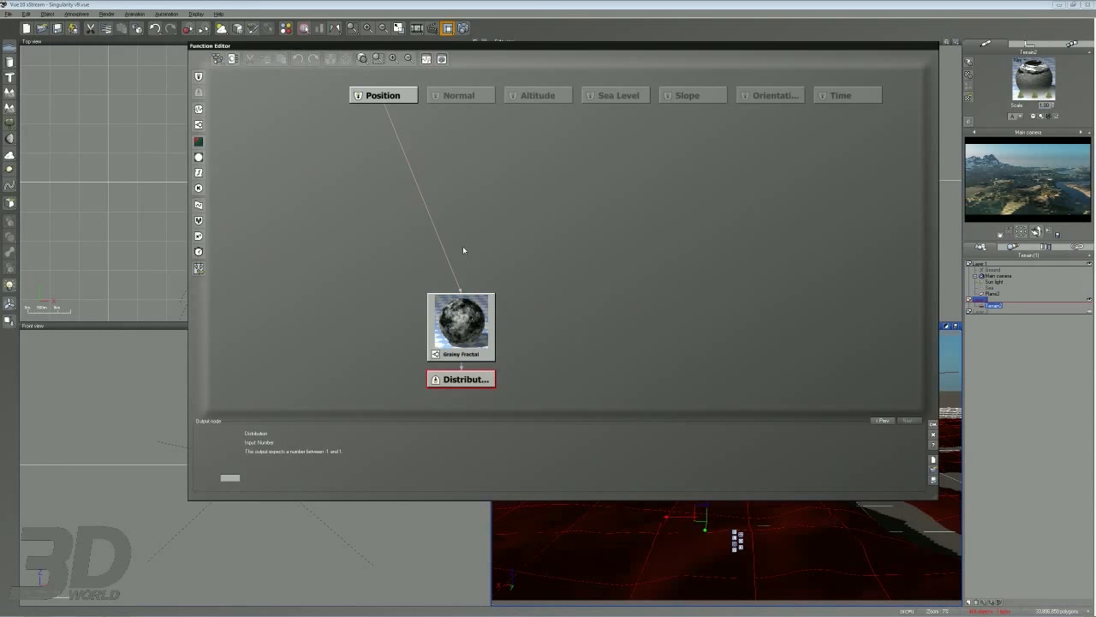
Insert a Simple Turbulence node between Position and Grainy Fractal, look at the turbulence types, and delete the node.
left_click(429, 213)
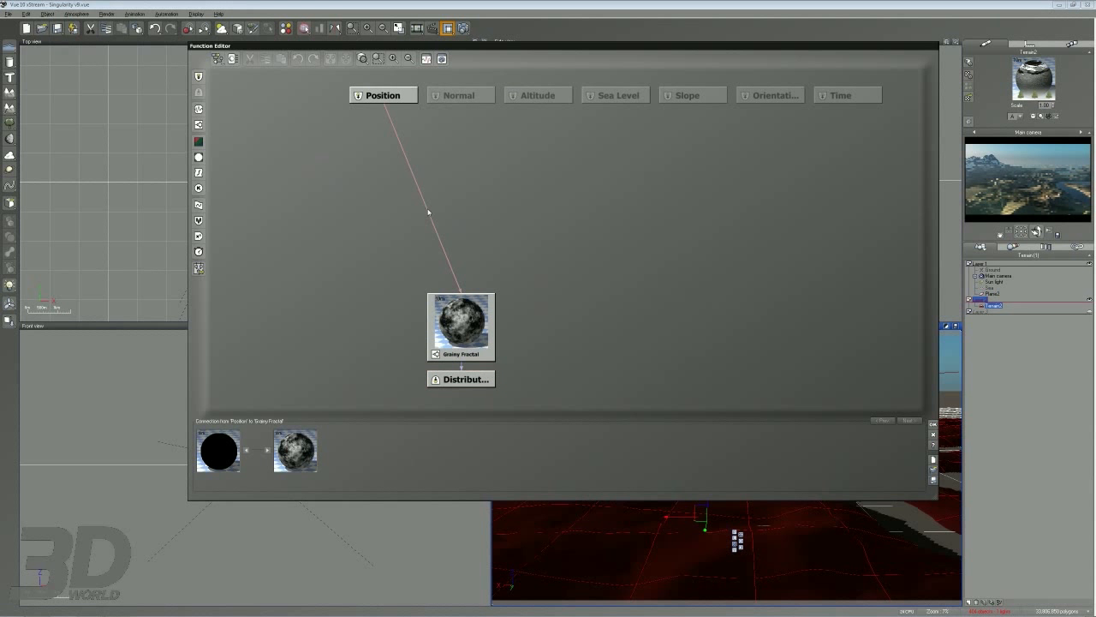
left_click(198, 205)
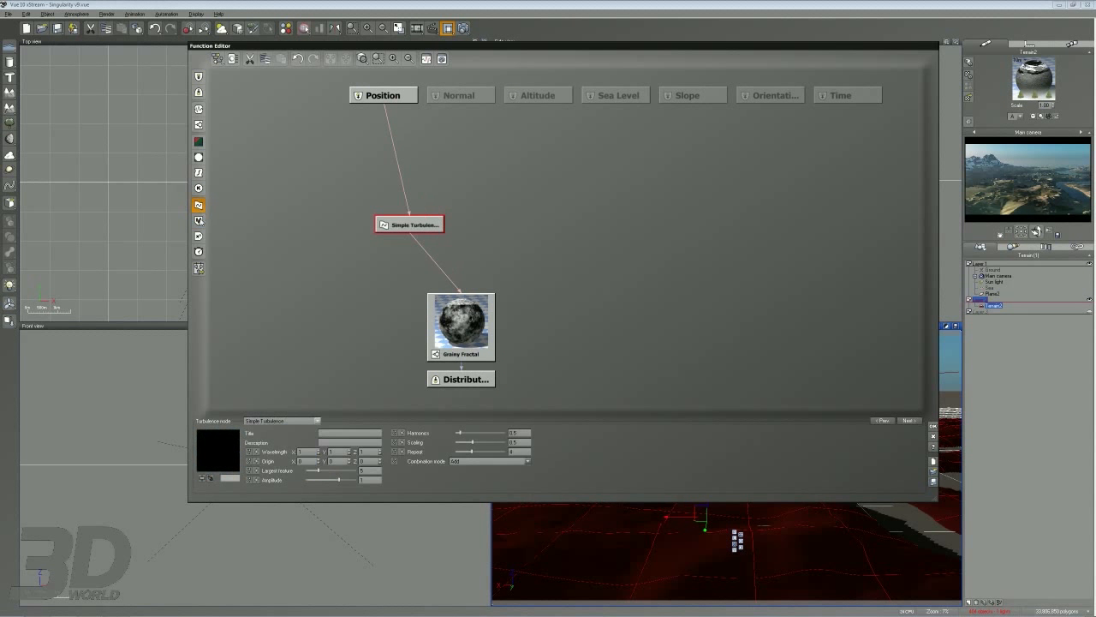
left_click(275, 421)
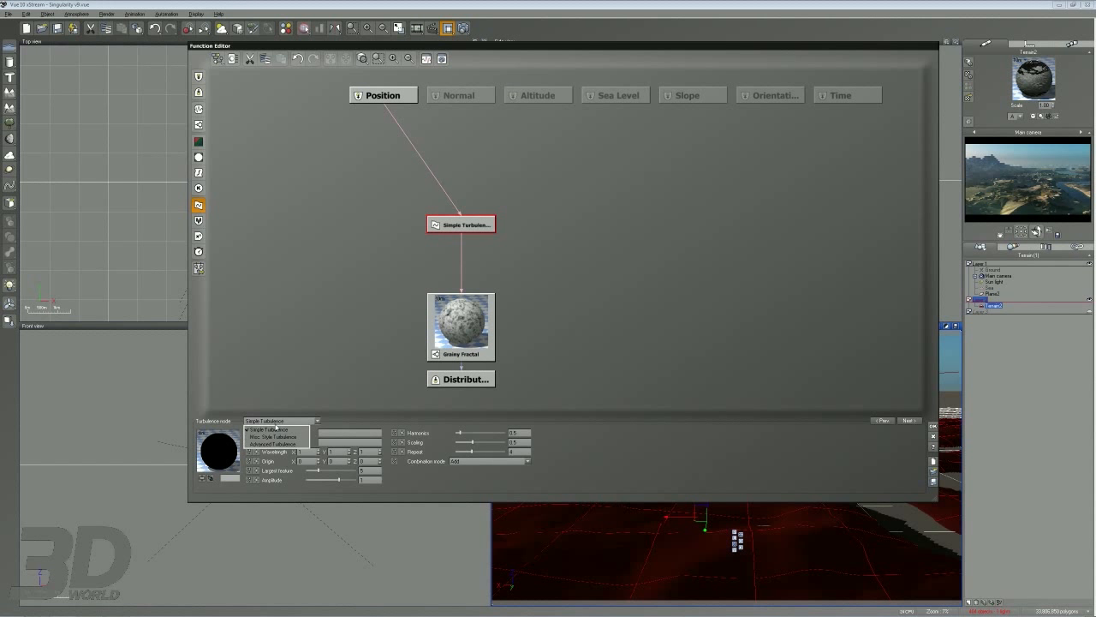
left_click(455, 227)
key("Delete")
Add an unconnected math node to the function graph below Position and open its list of operations.
left_click(358, 172)
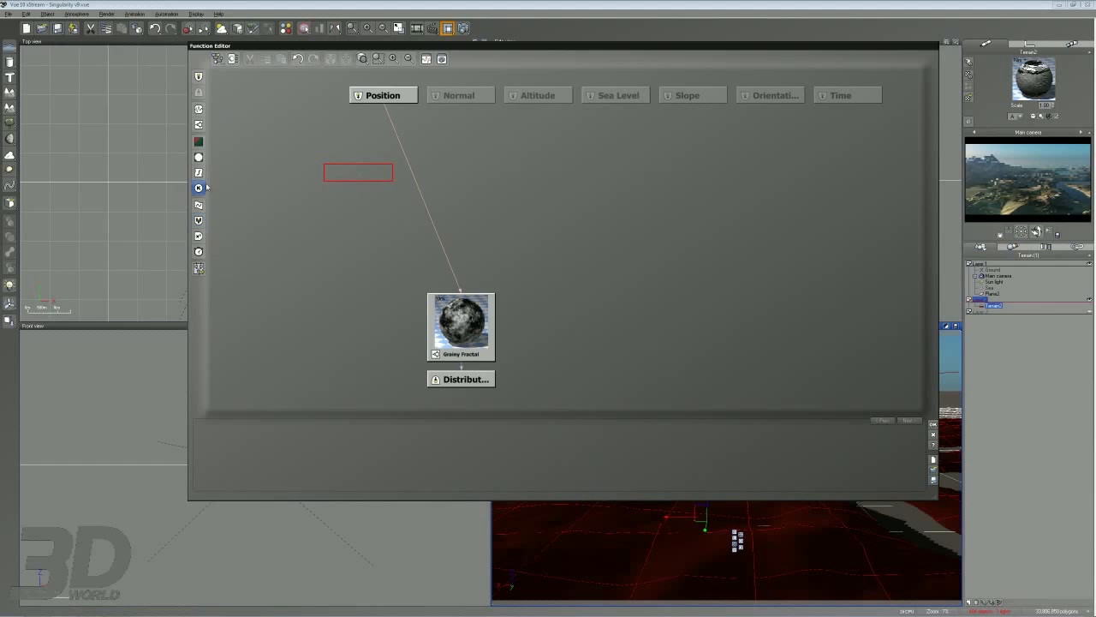
left_click(197, 236)
left_click(289, 422)
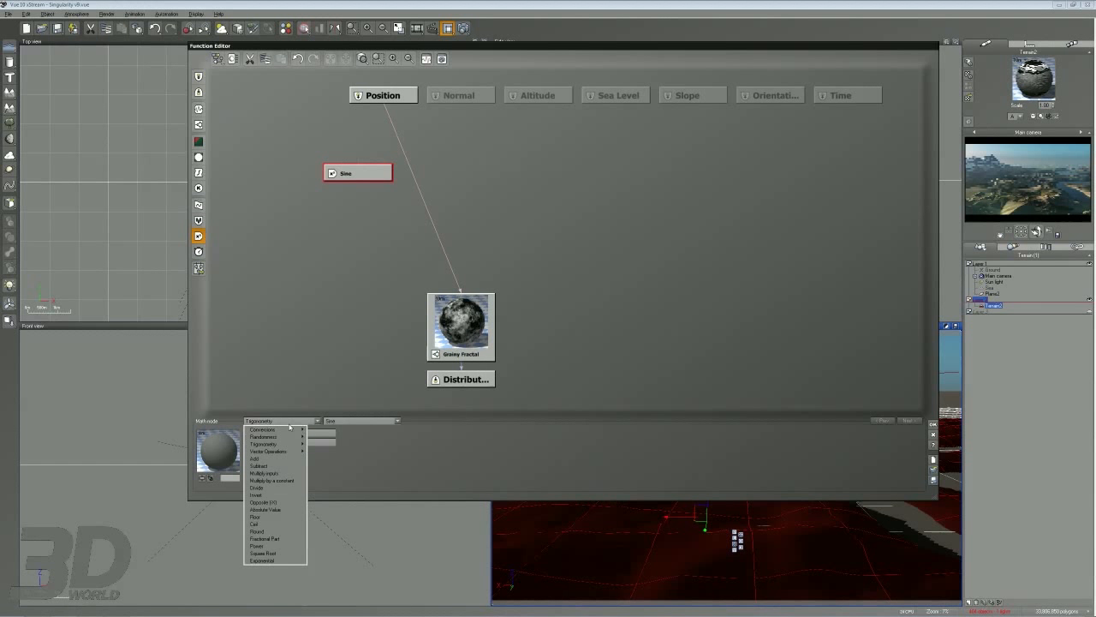
Change the math node to the Rotation And Twist vector operation and insert it between the Position input and the Grainy Fractal node.
mouse_move(275, 452)
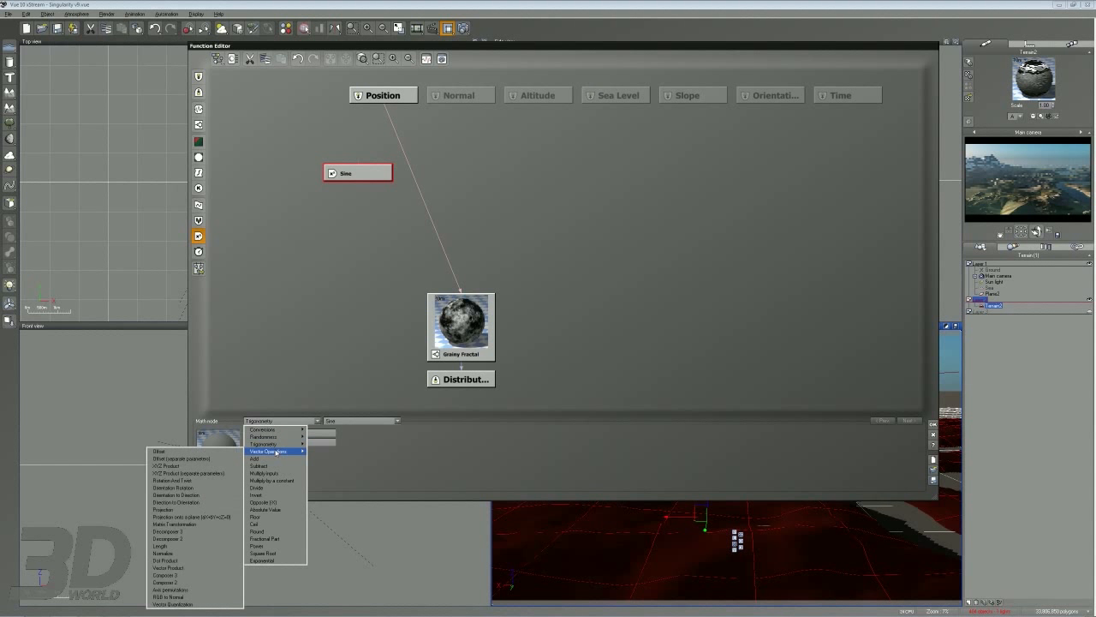
left_click(183, 480)
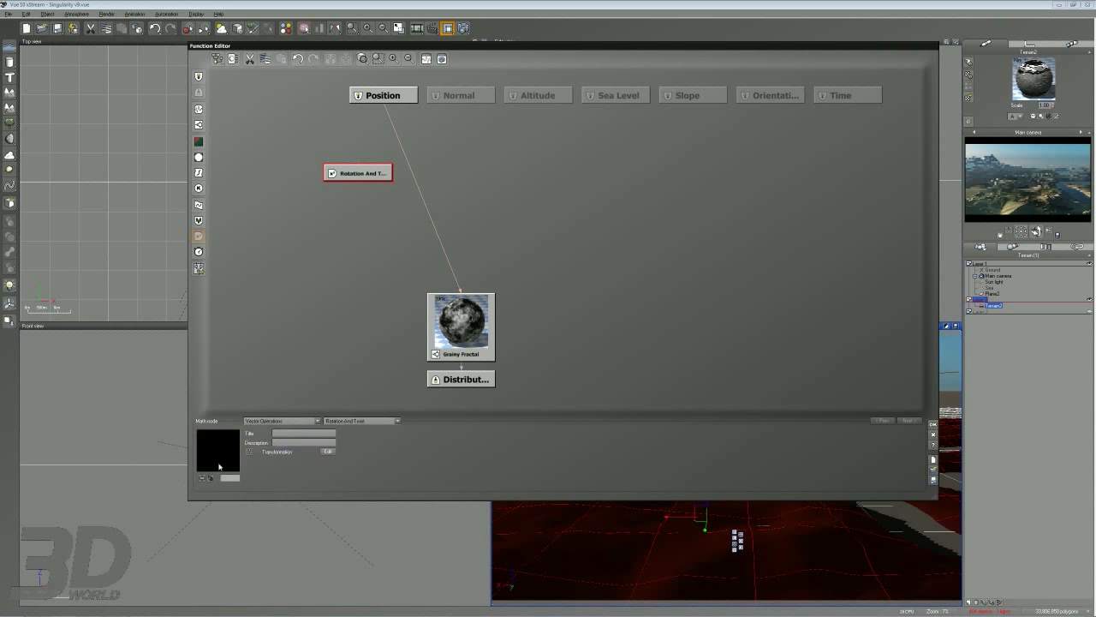
left_click_drag(365, 174, 442, 175)
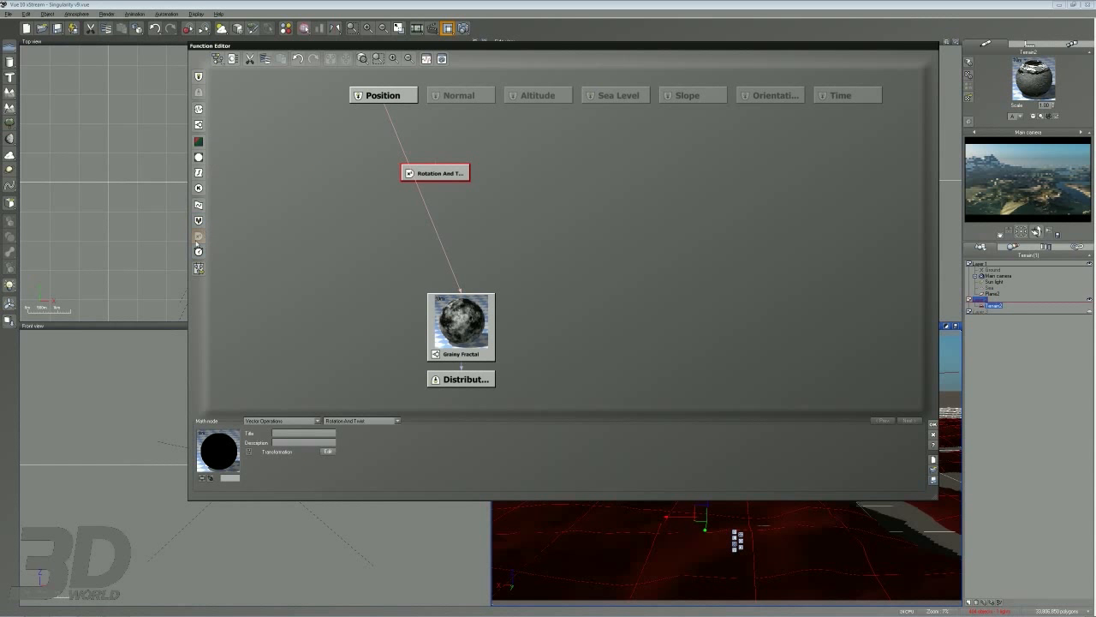
left_click(281, 421)
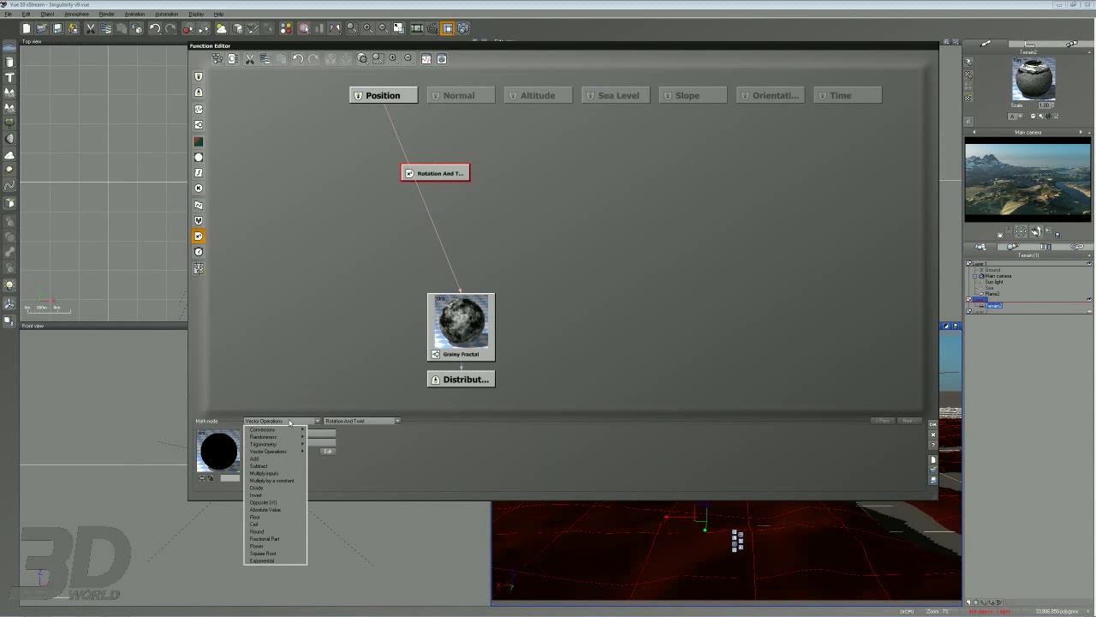
mouse_move(277, 452)
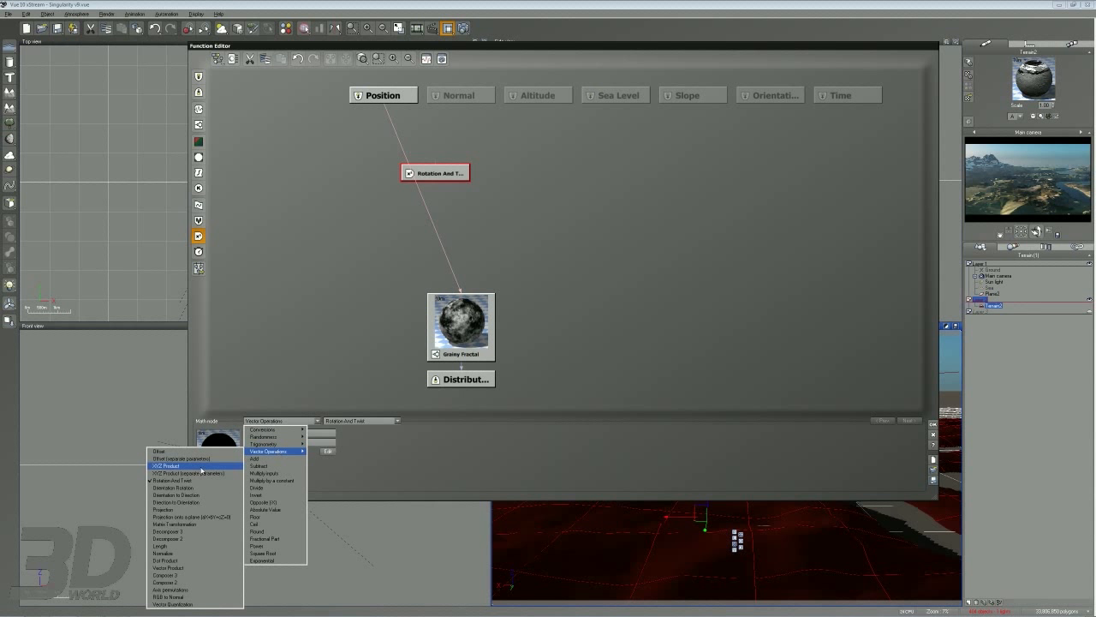
left_click(163, 480)
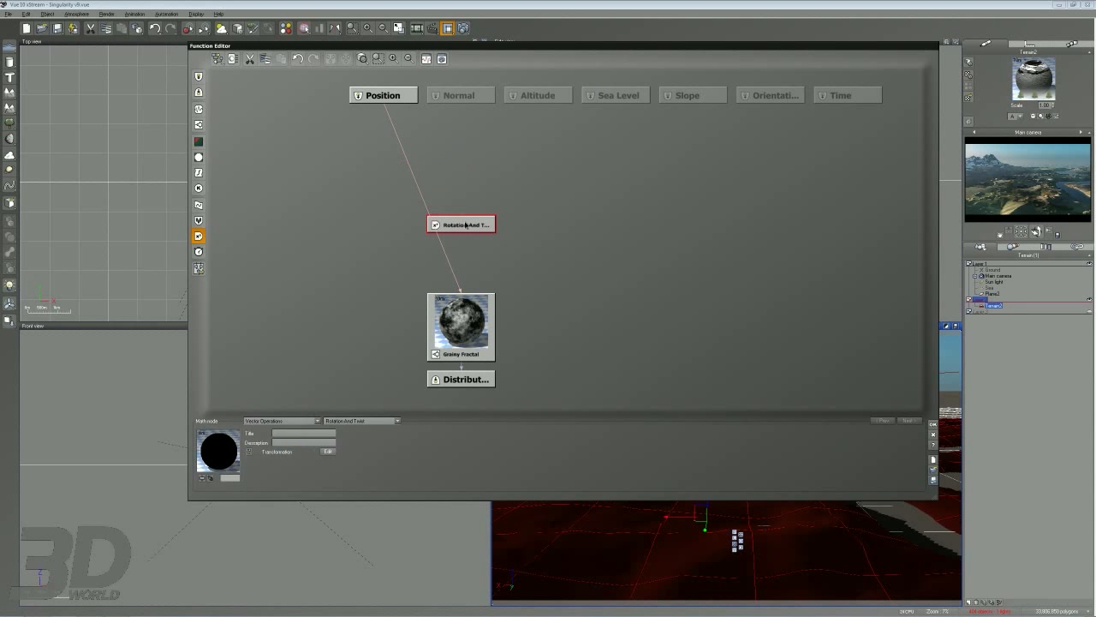
mouse_move(463, 216)
left_mouse_down()
mouse_move(394, 100)
mouse_move(365, 174)
mouse_move(452, 229)
left_mouse_up()
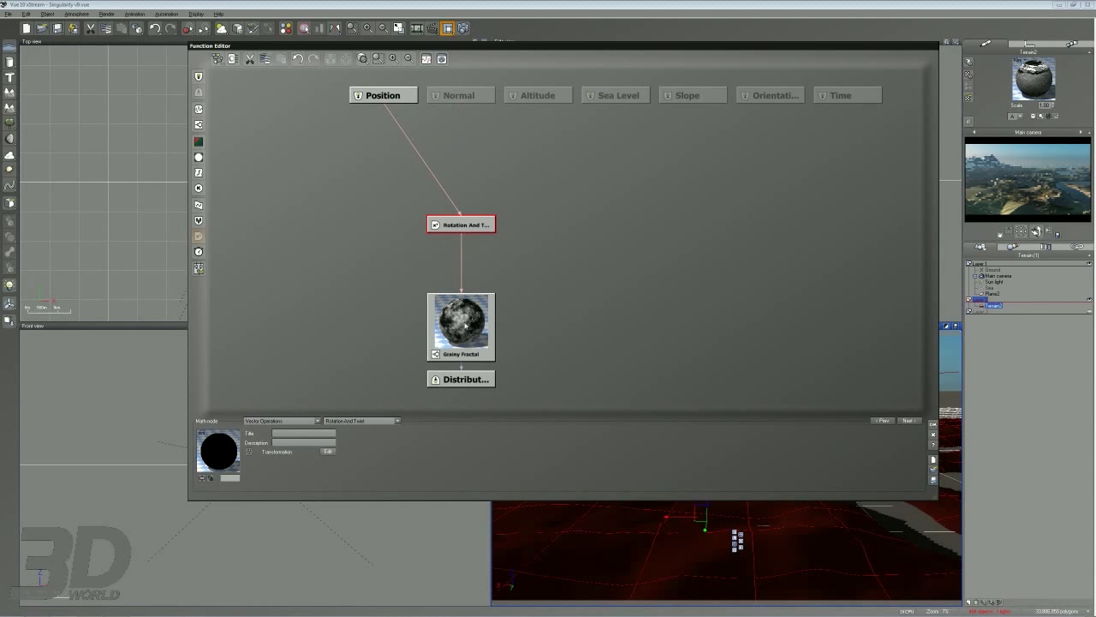
Open the Rotation And Twist node's matrix transformation settings and move them clear of the node graph.
left_click(471, 227)
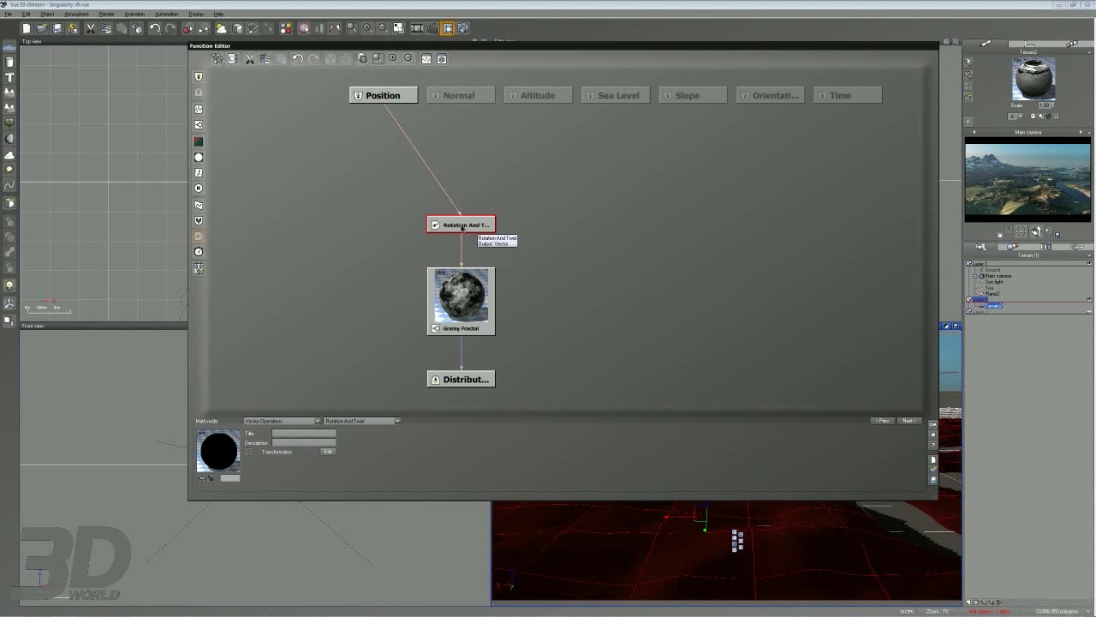
left_click(327, 451)
left_click_drag(430, 281, 324, 177)
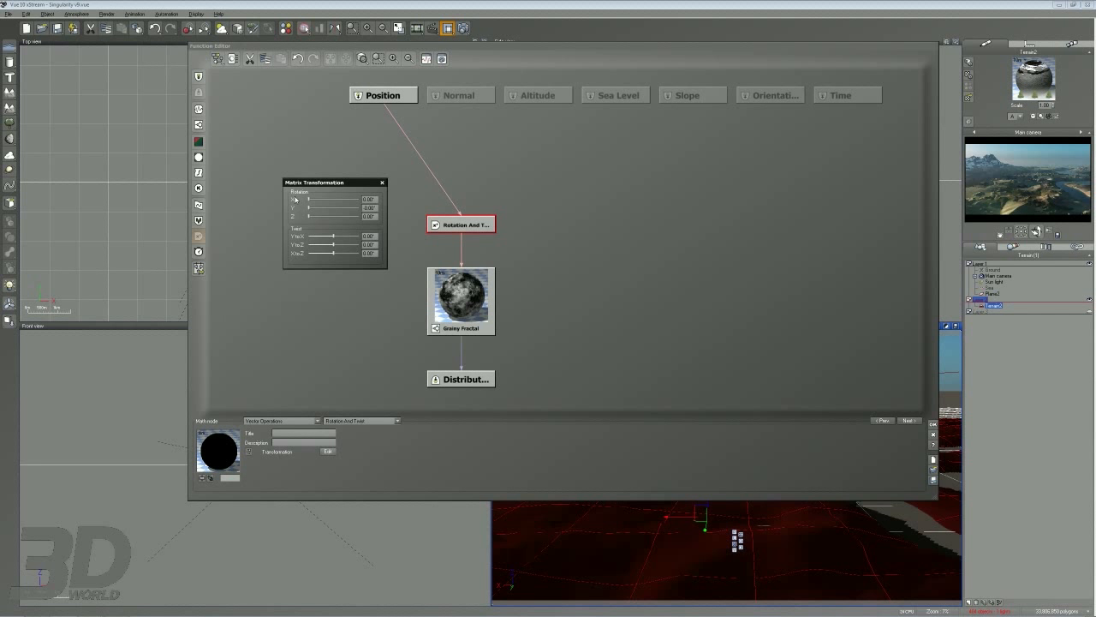
Try the Y to X, Y to Z and X to Z twists and the Y rotation in turn, resetting each to 0°.
left_click_drag(333, 235, 346, 236)
left_click(370, 236)
type("0")
left_click_drag(333, 245, 346, 245)
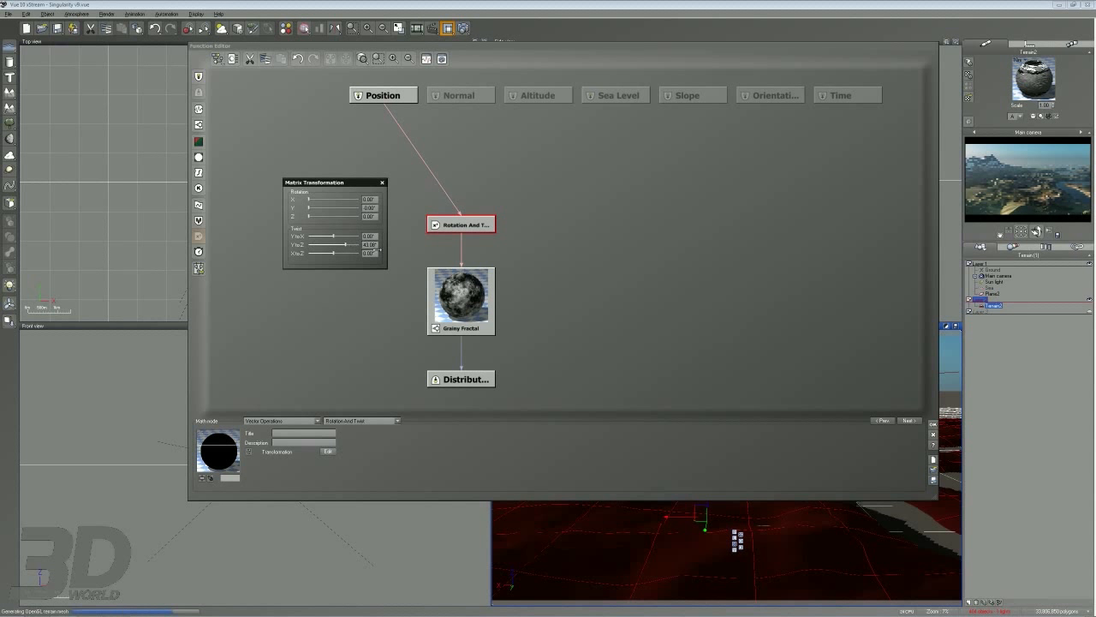
left_click(374, 244)
type("0")
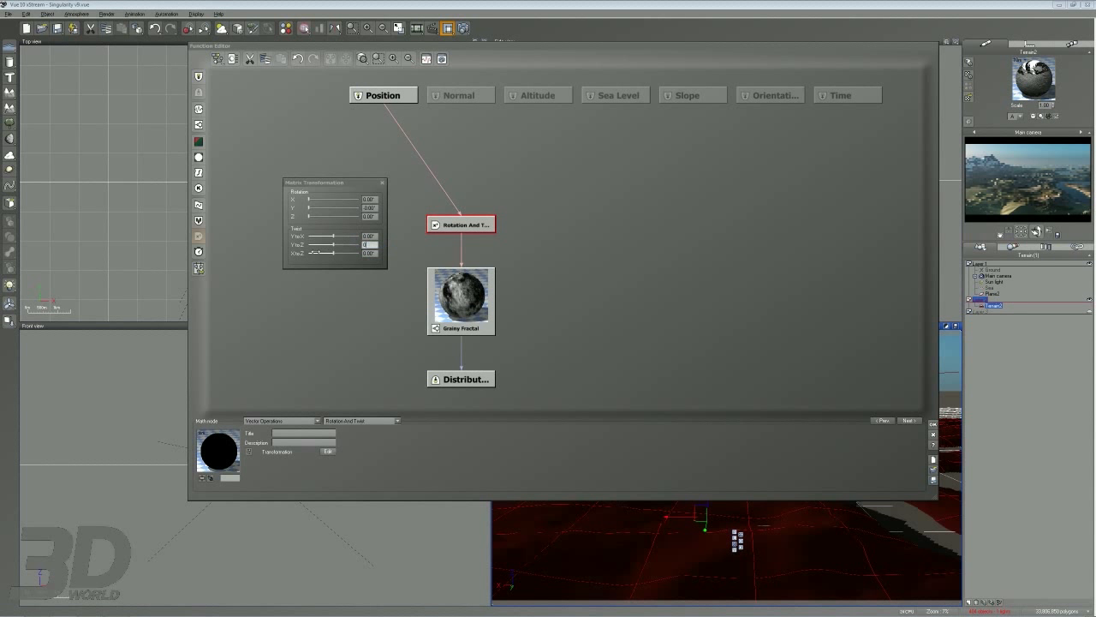
left_click_drag(333, 252, 352, 252)
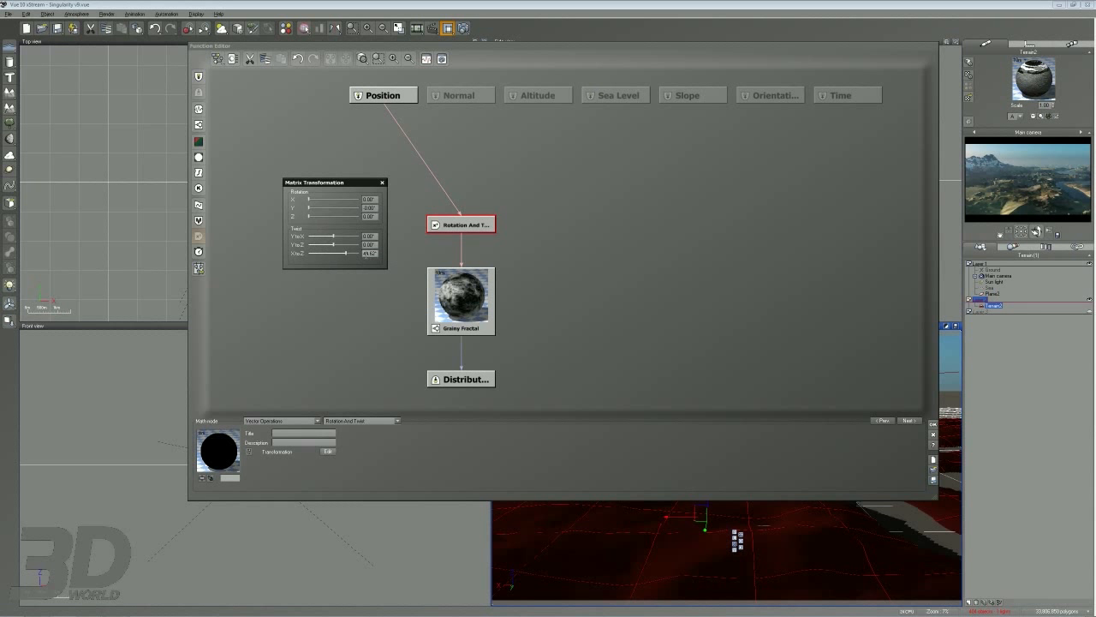
left_click(367, 255)
type("0")
key("Return")
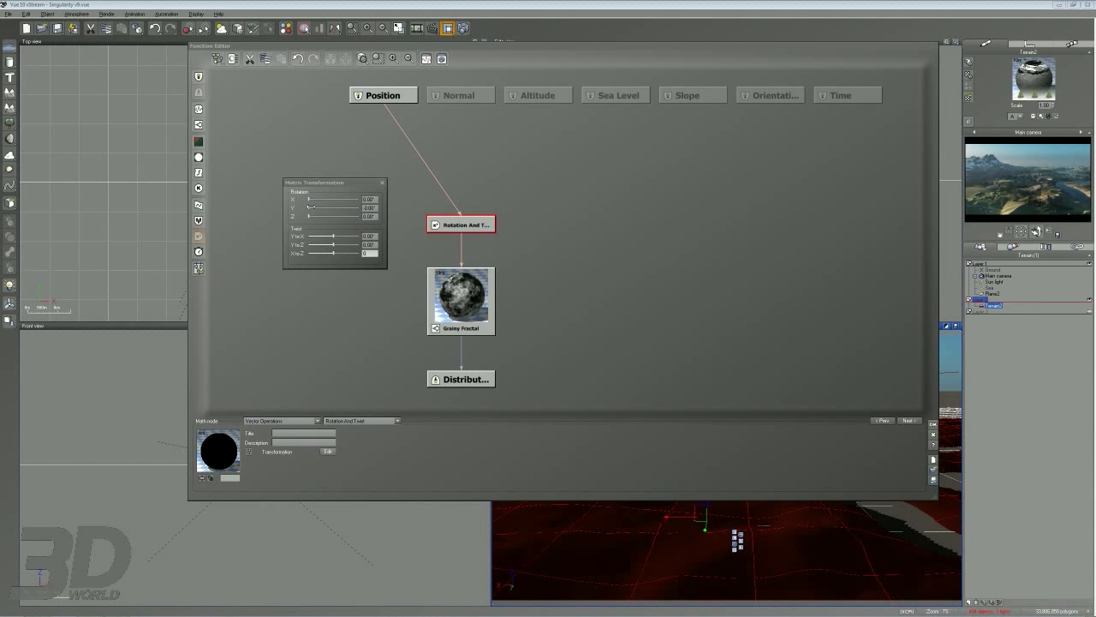
left_click_drag(311, 208, 315, 207)
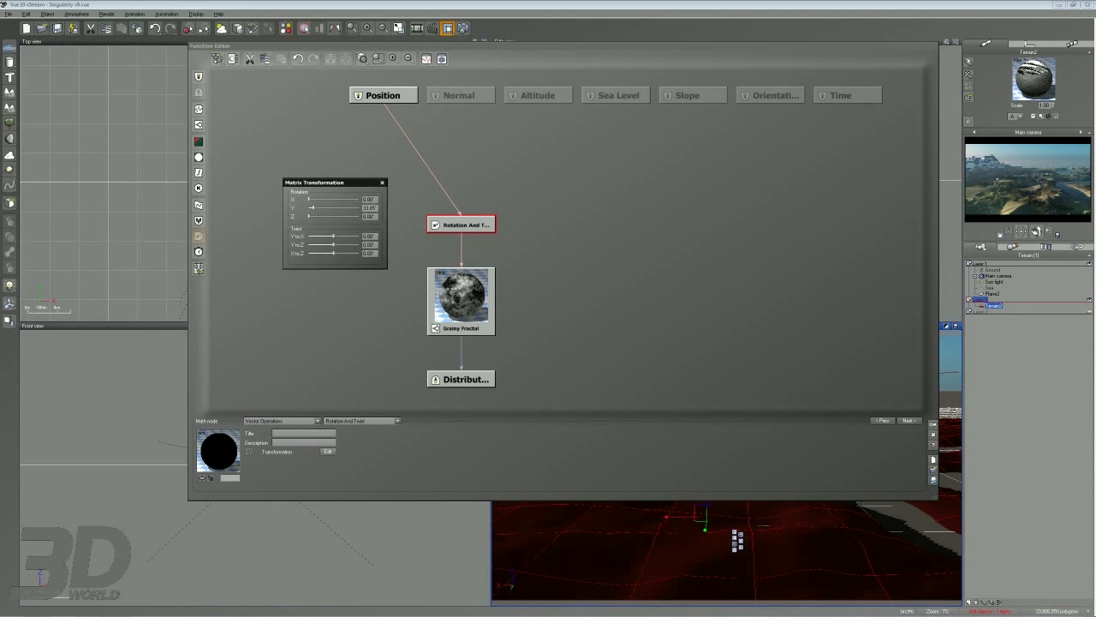
left_click_drag(313, 207, 308, 207)
Set the node's X rotation to 15°, accept the function and preview the Upper Mountains material enlarged.
left_click(369, 199)
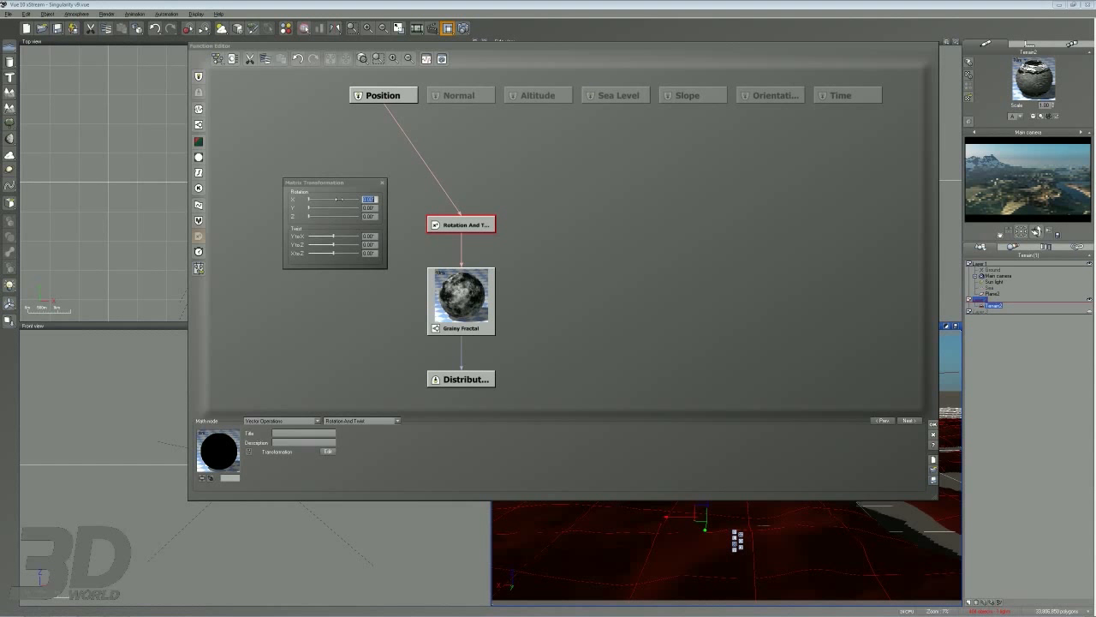
type("15")
key("Return")
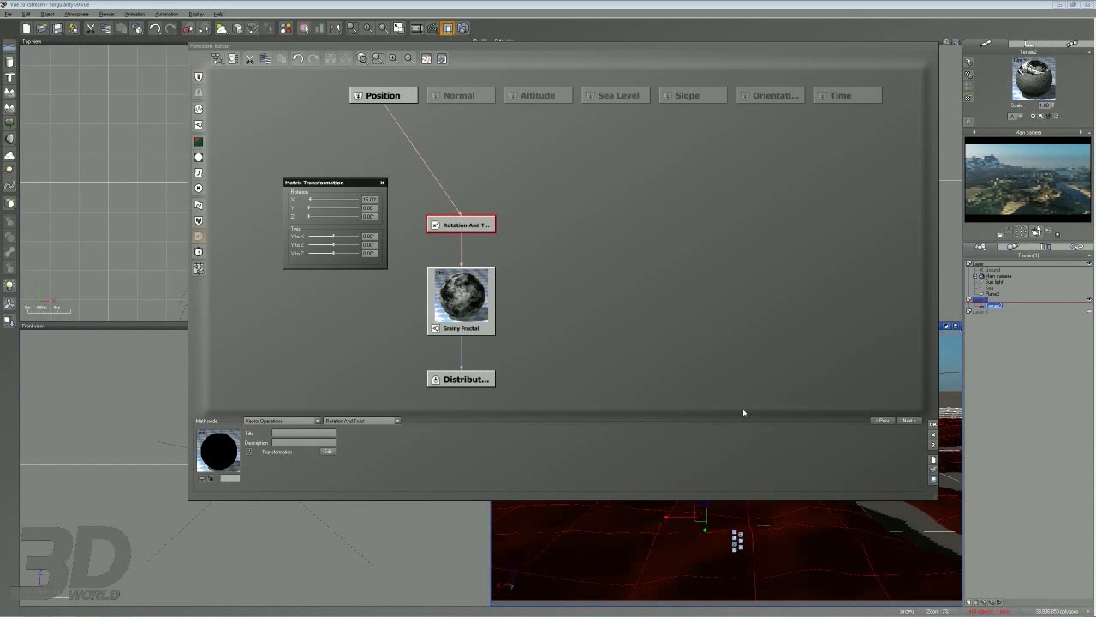
left_click(382, 182)
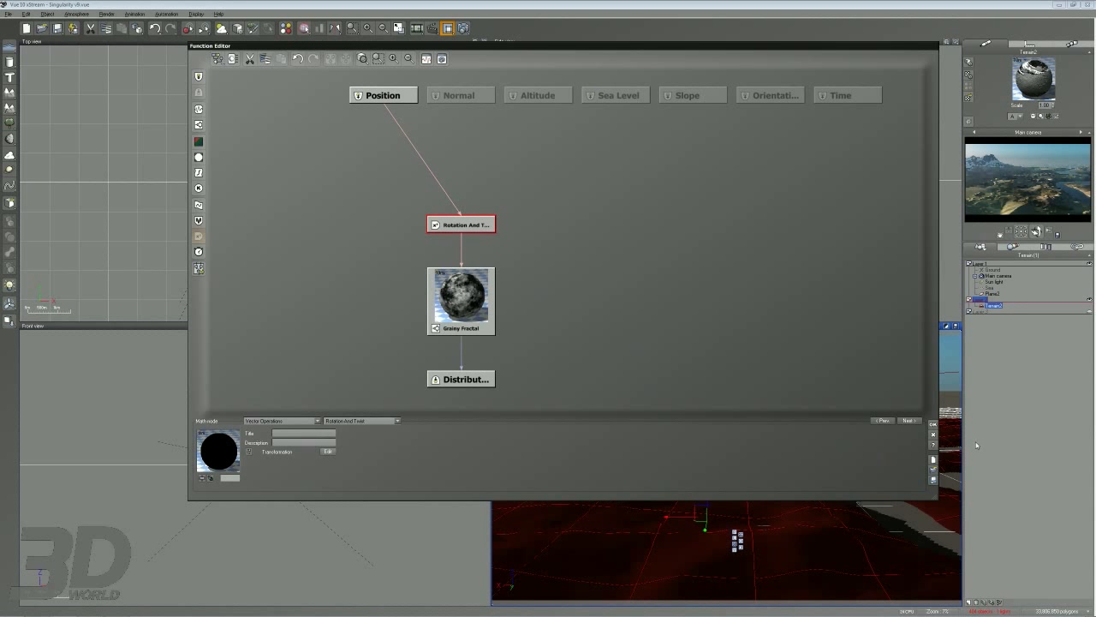
left_click(933, 425)
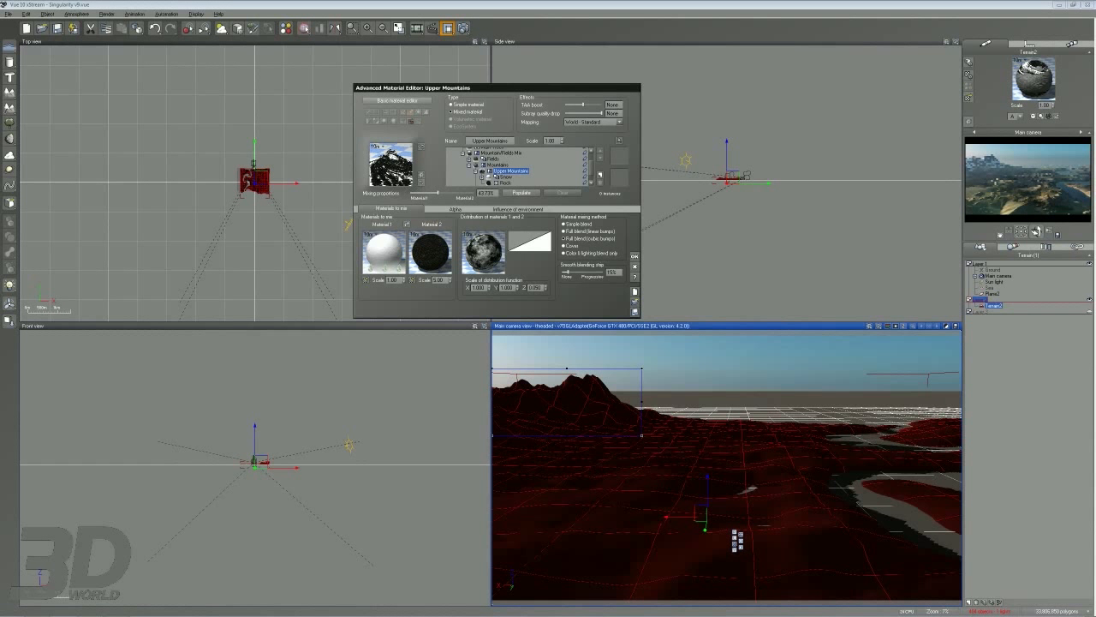
left_click(422, 182)
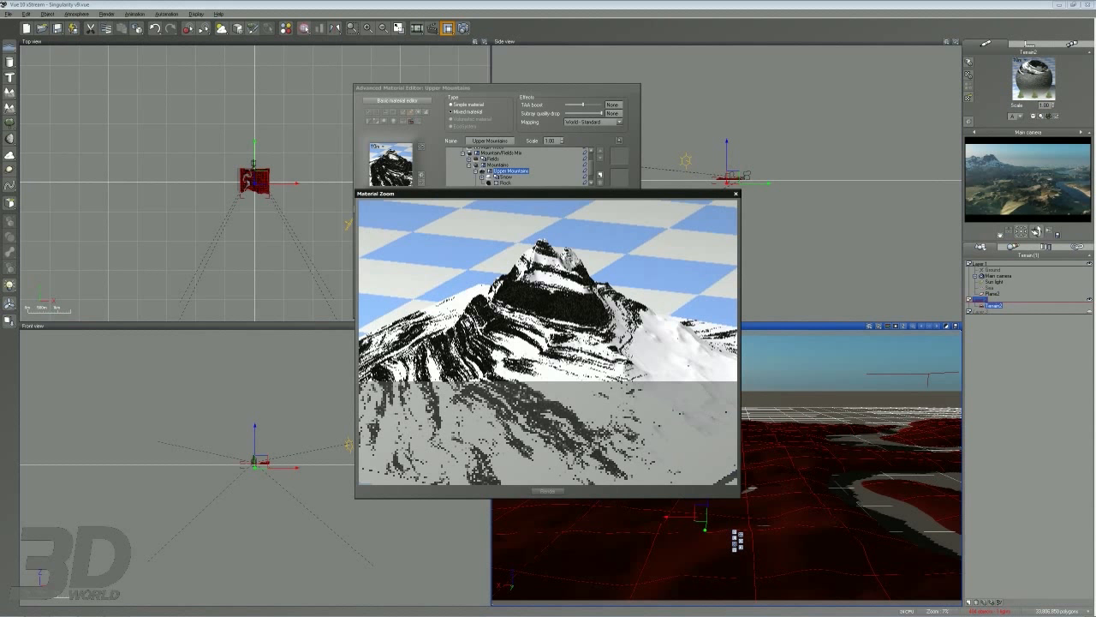
left_click(735, 194)
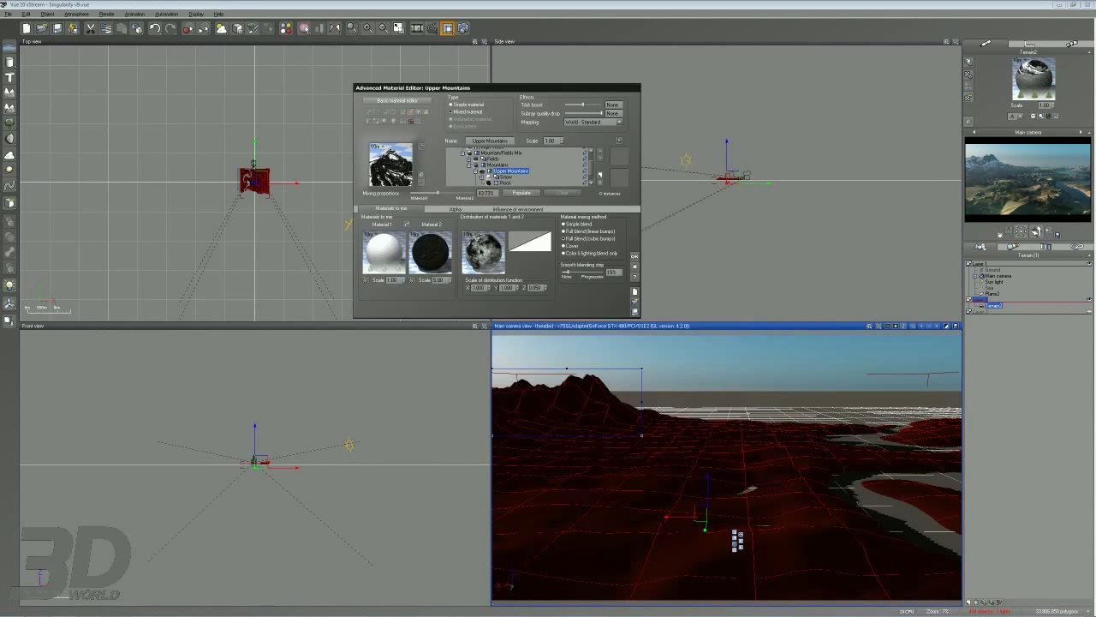
Reopen the distribution function of the Upper Mountains material and set the Rotation And Twist node's Y rotation to 15°.
double_click(483, 253)
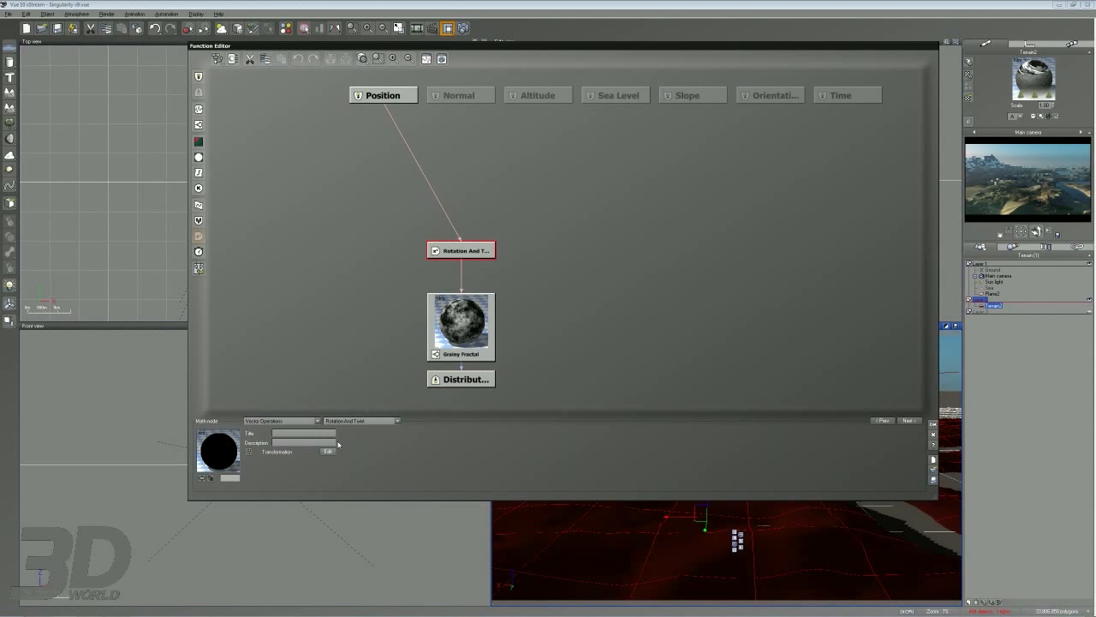
left_click(328, 450)
type("15")
key("Tab")
left_click(382, 182)
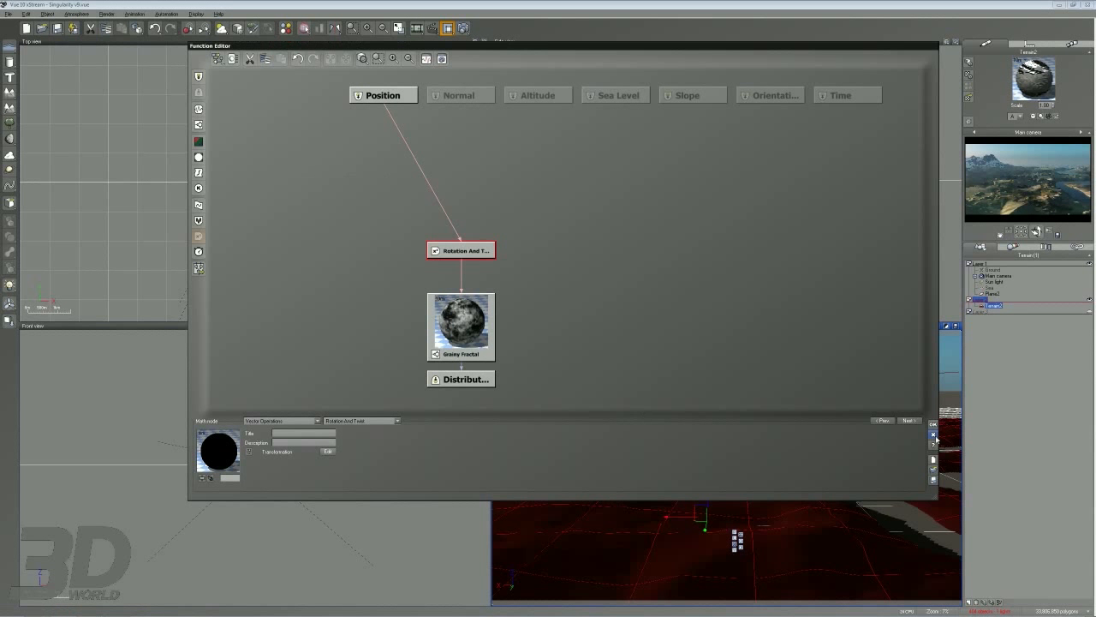
left_click(935, 435)
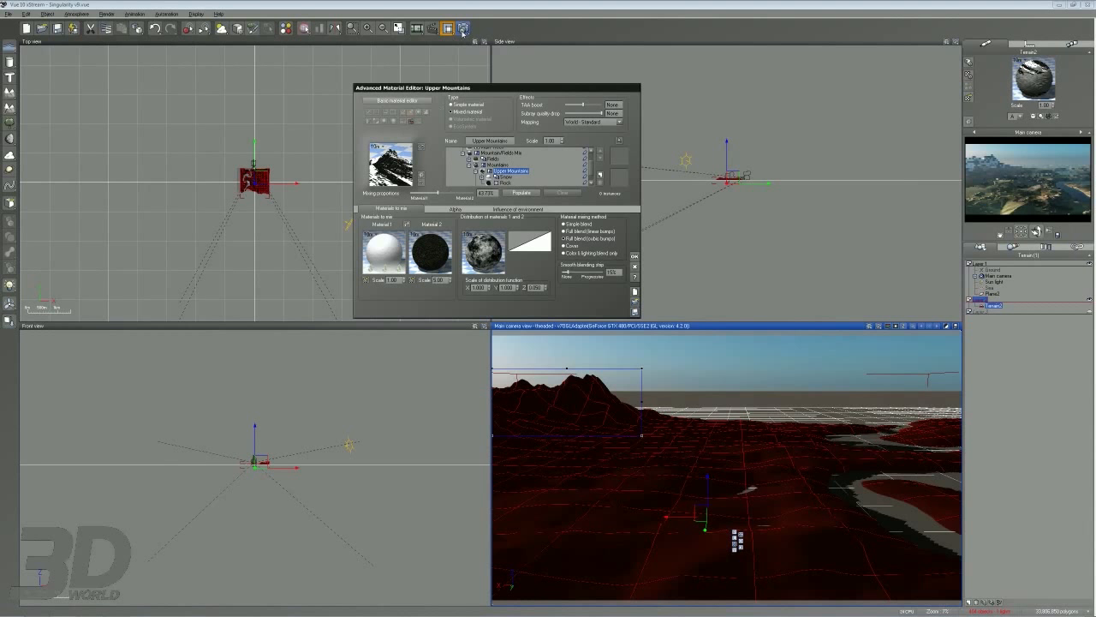
Render the mountain region and compare the new render with the earlier stacked ones.
left_click(462, 29)
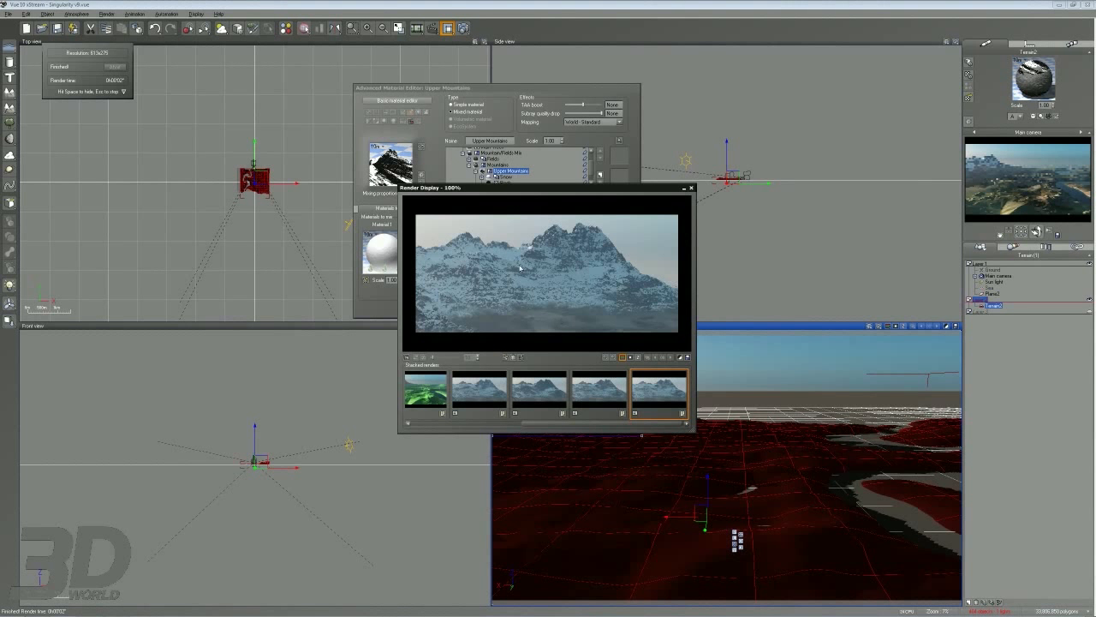
left_click(506, 401)
left_click(678, 396)
left_click(482, 396)
left_click(658, 395)
left_click(476, 400)
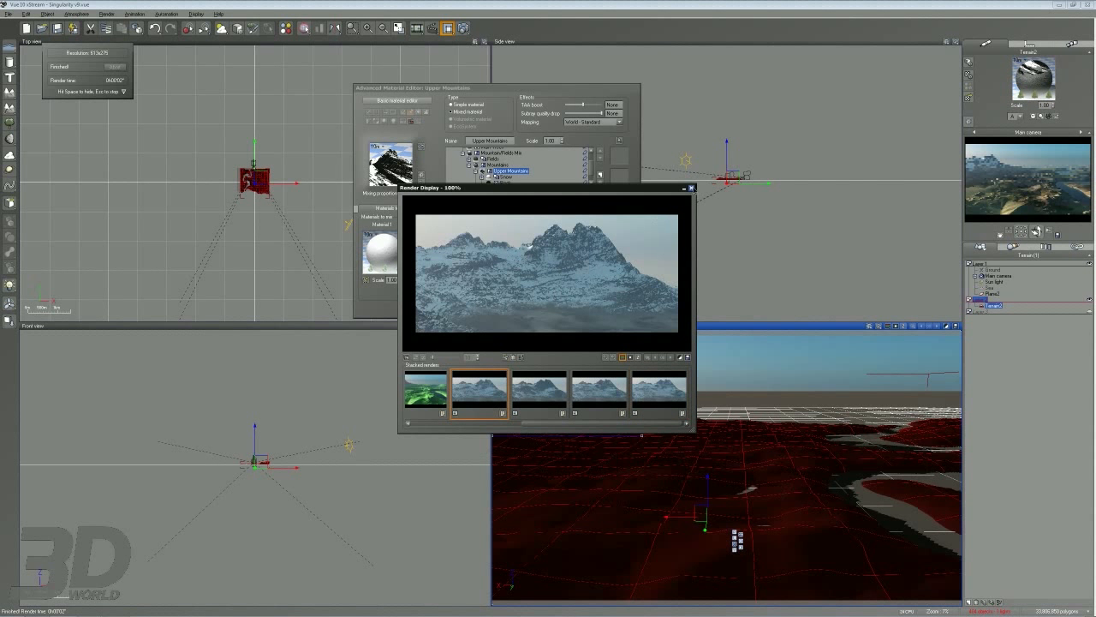
left_click(692, 188)
Increase the X rotation and reduce the Y rotation of the distribution's Rotation And Twist node, accept the function and render the mountain region.
right_click(498, 248)
left_click(514, 253)
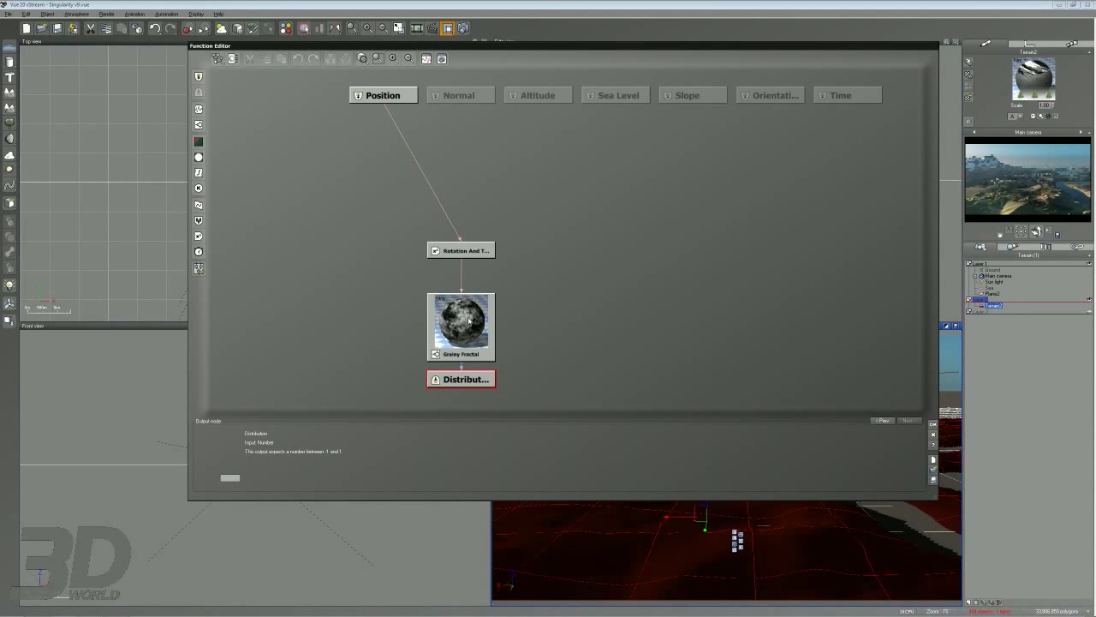
left_click(464, 254)
left_click(327, 451)
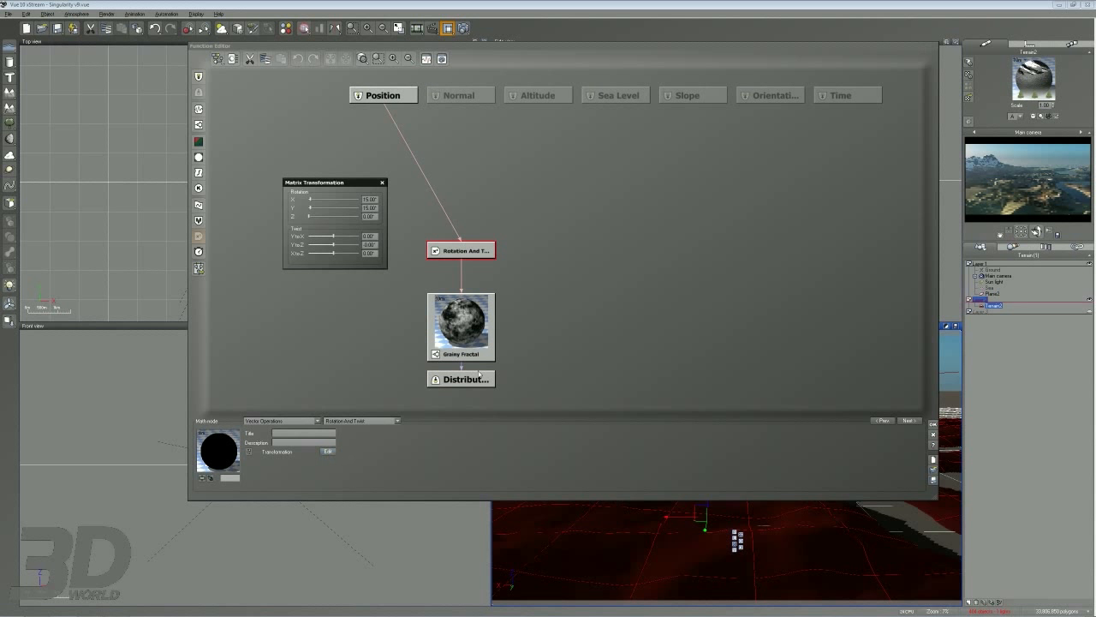
left_click_drag(342, 197, 373, 199)
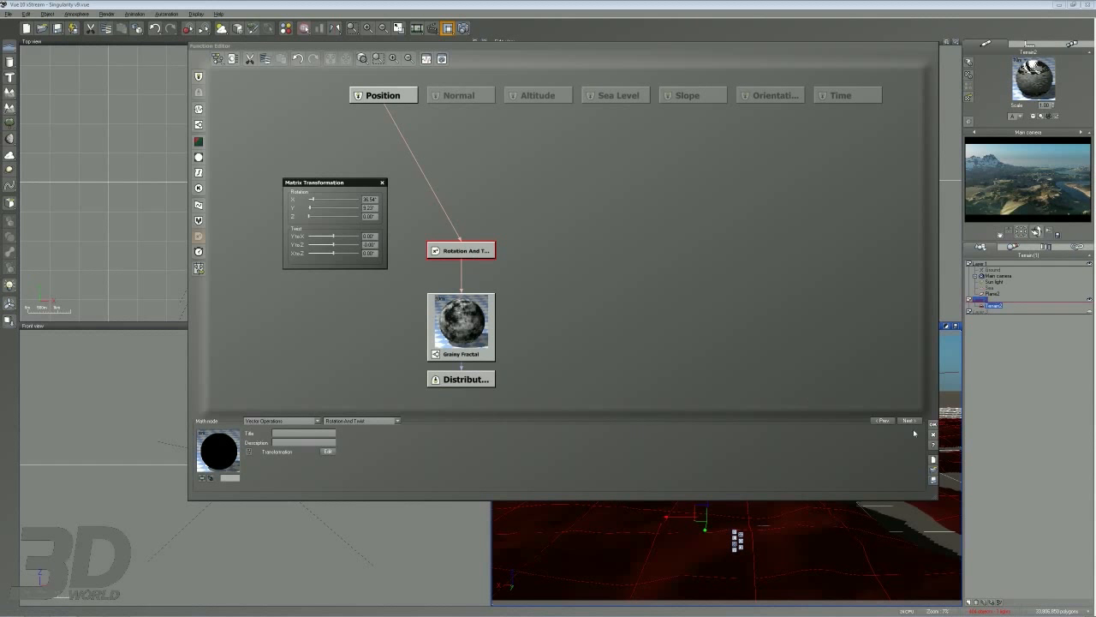
left_click(382, 182)
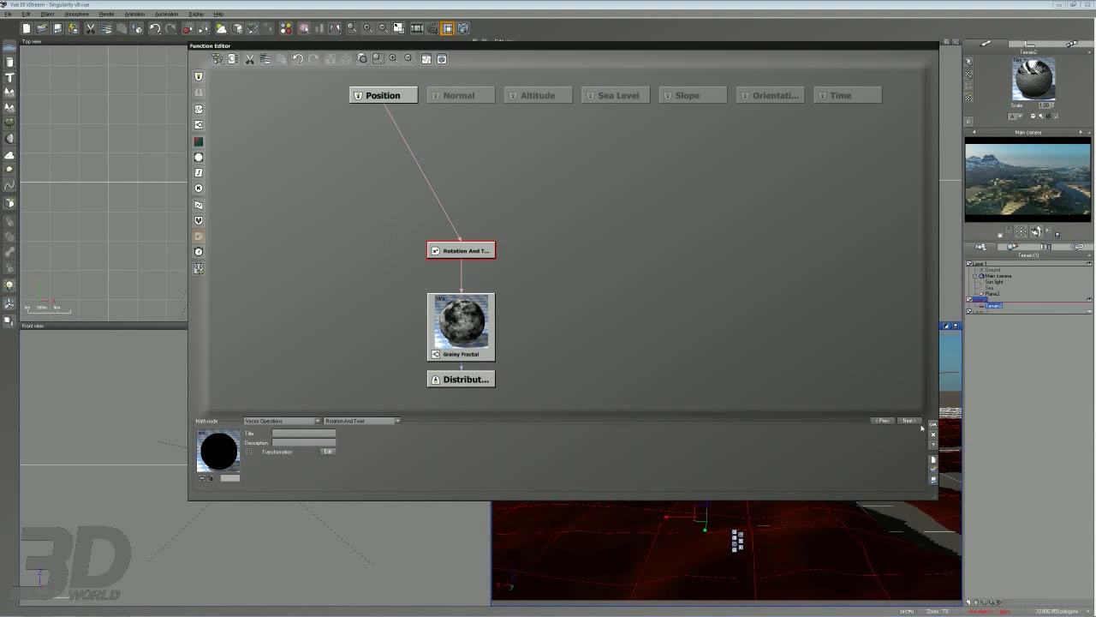
left_click(934, 423)
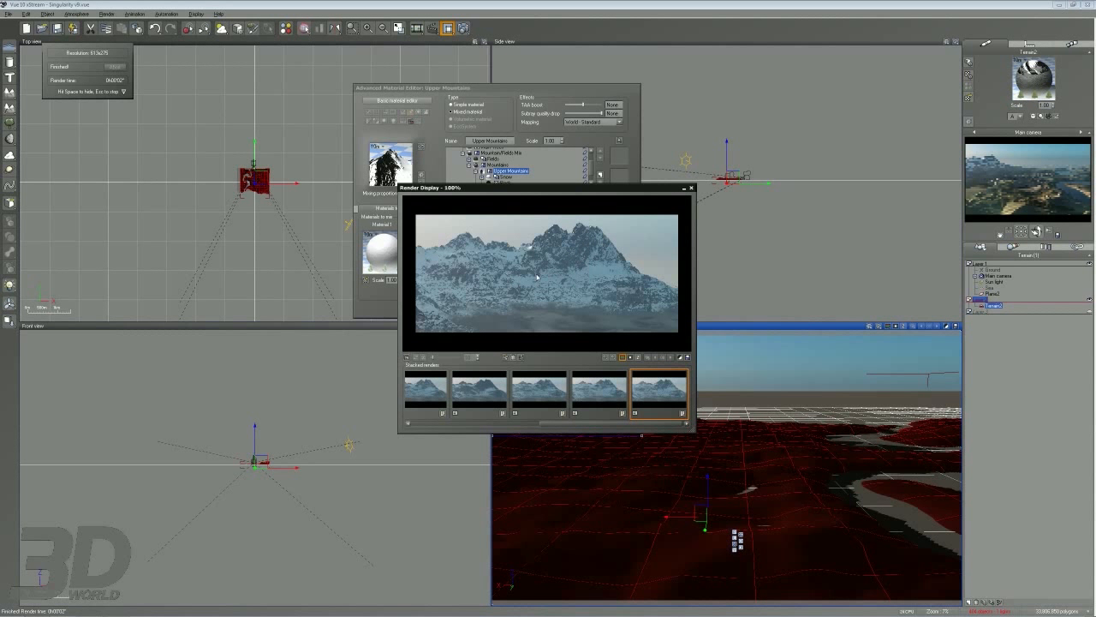
left_click(691, 187)
Try a larger Z scale on the distribution function, render the mountains, and restore the previous scale with another render.
double_click(535, 287)
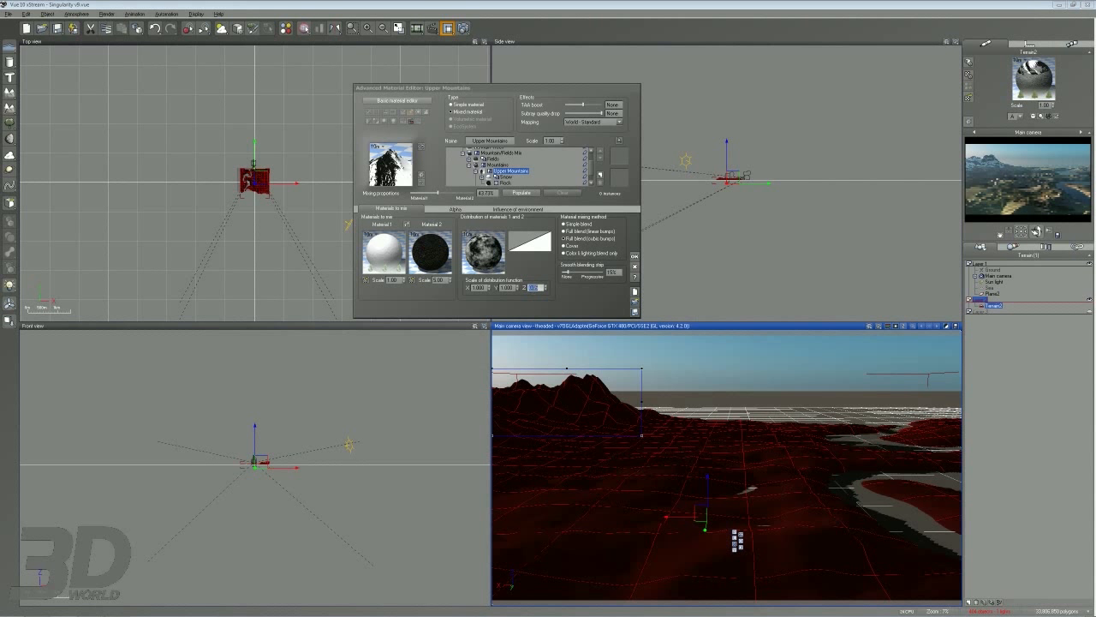
type("4")
key("Return")
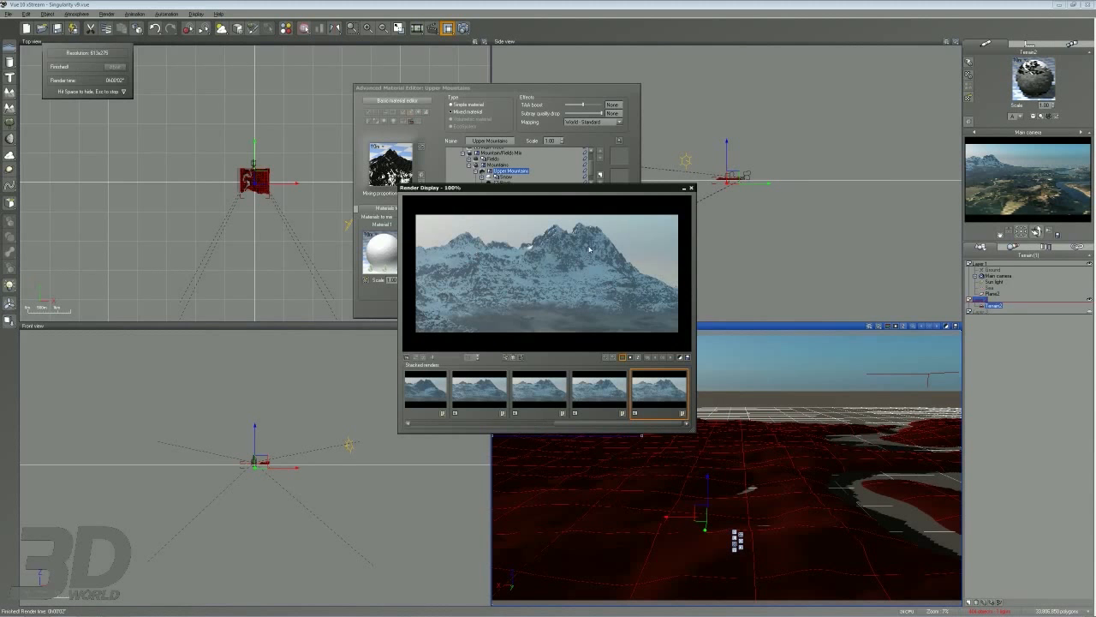
left_click(691, 187)
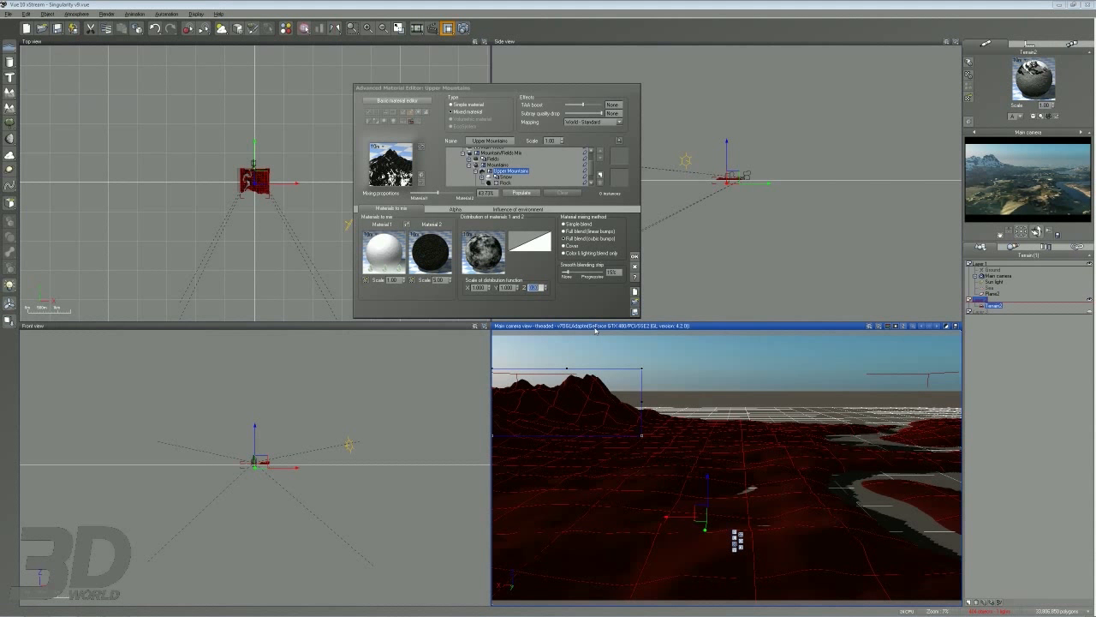
left_click(465, 28)
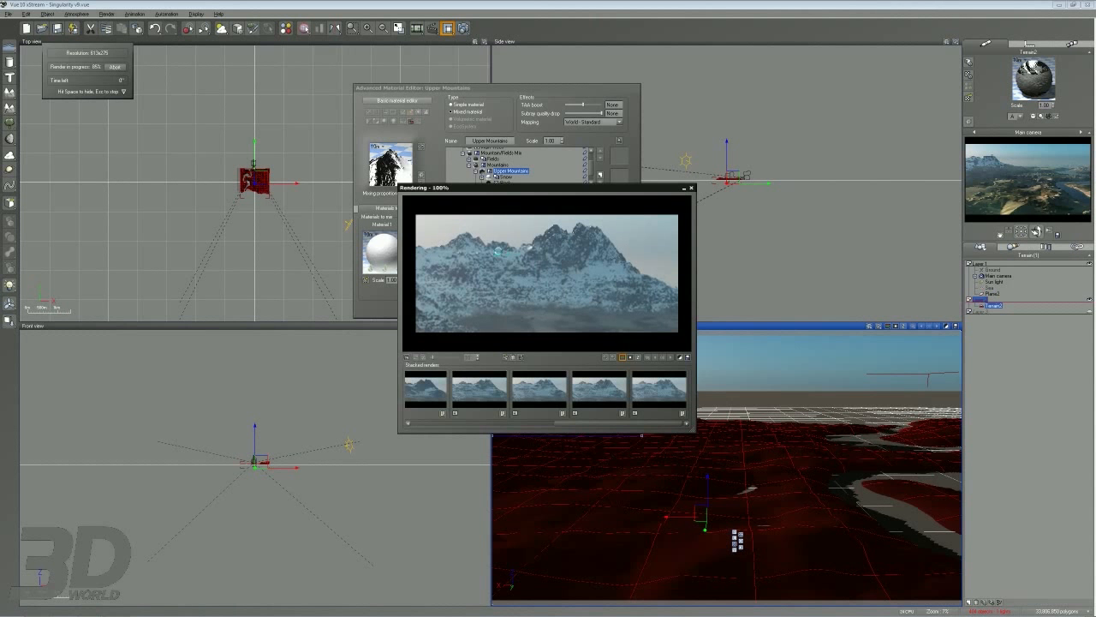
left_click(691, 188)
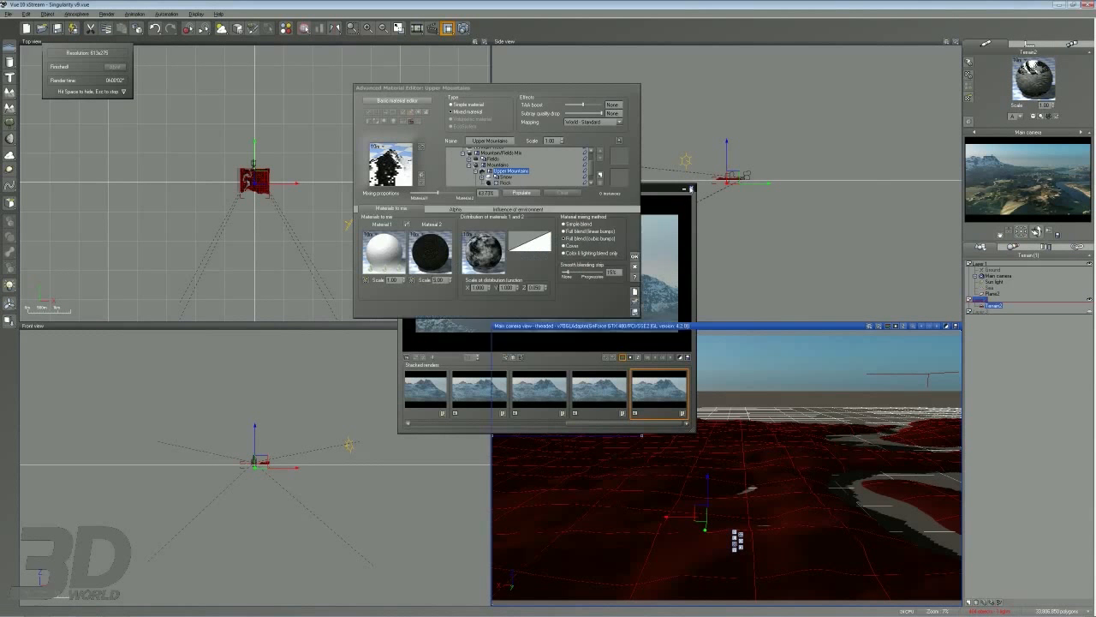
Render the mountain region again to check the Upper Mountains distribution, and dismiss the render display.
right_click(487, 247)
left_click(517, 289)
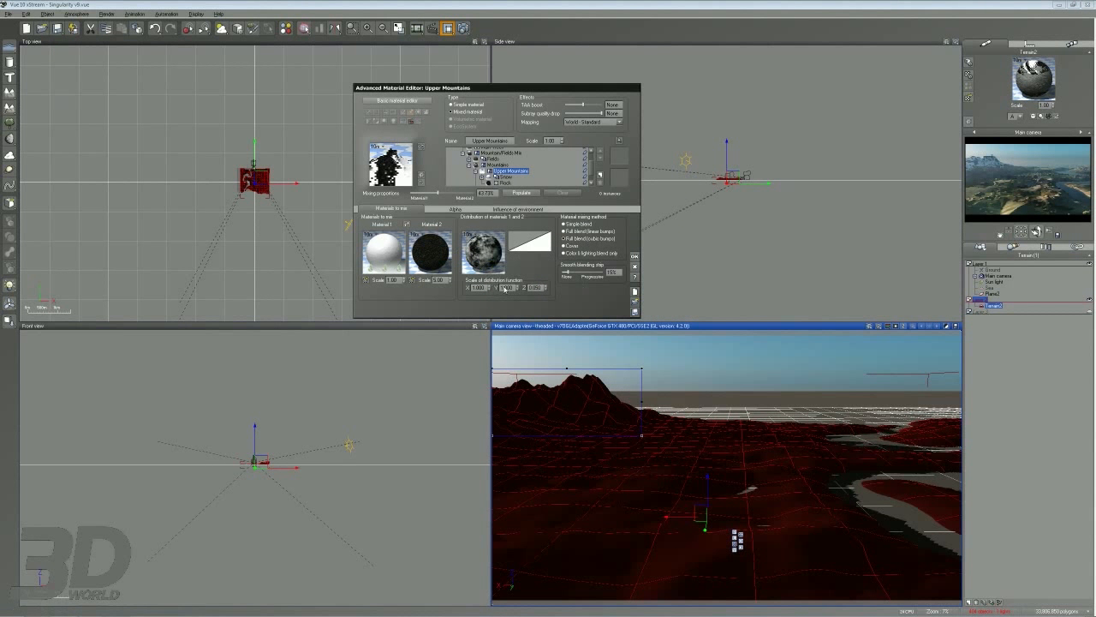
left_click(464, 28)
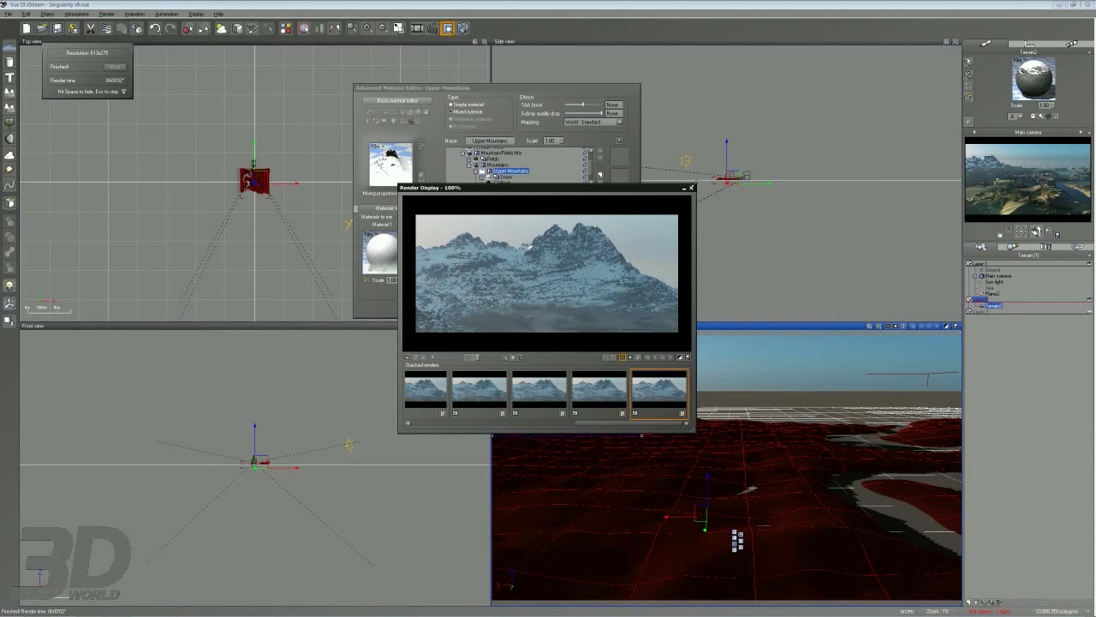
left_click(692, 188)
Set the X rotation of the Rotation And Twist node in the Upper Mountains distribution function to 15° and accept the function.
left_click(479, 247)
double_click(479, 248)
left_click(383, 199)
left_click(327, 450)
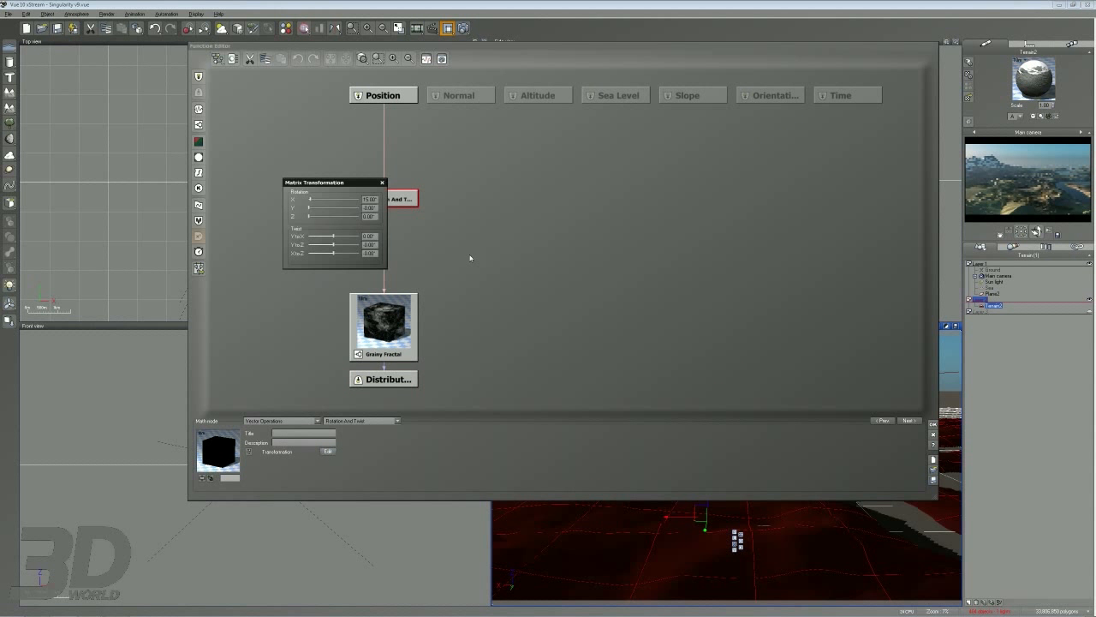
left_click_drag(338, 178, 362, 176)
left_click(392, 194)
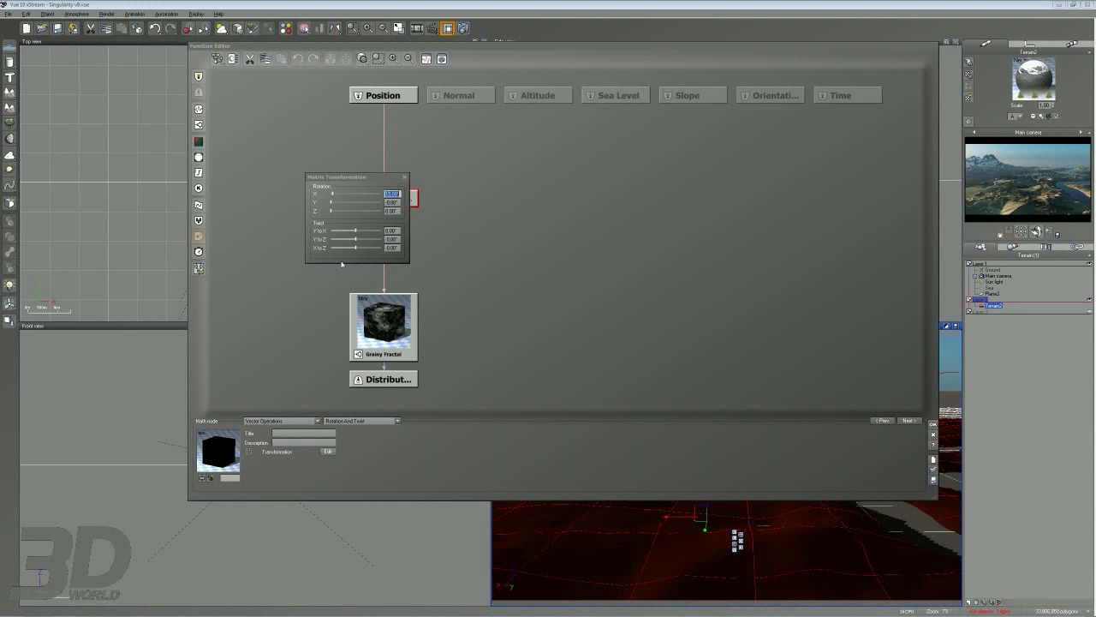
type("15")
key("Tab")
left_click(405, 178)
left_click(933, 426)
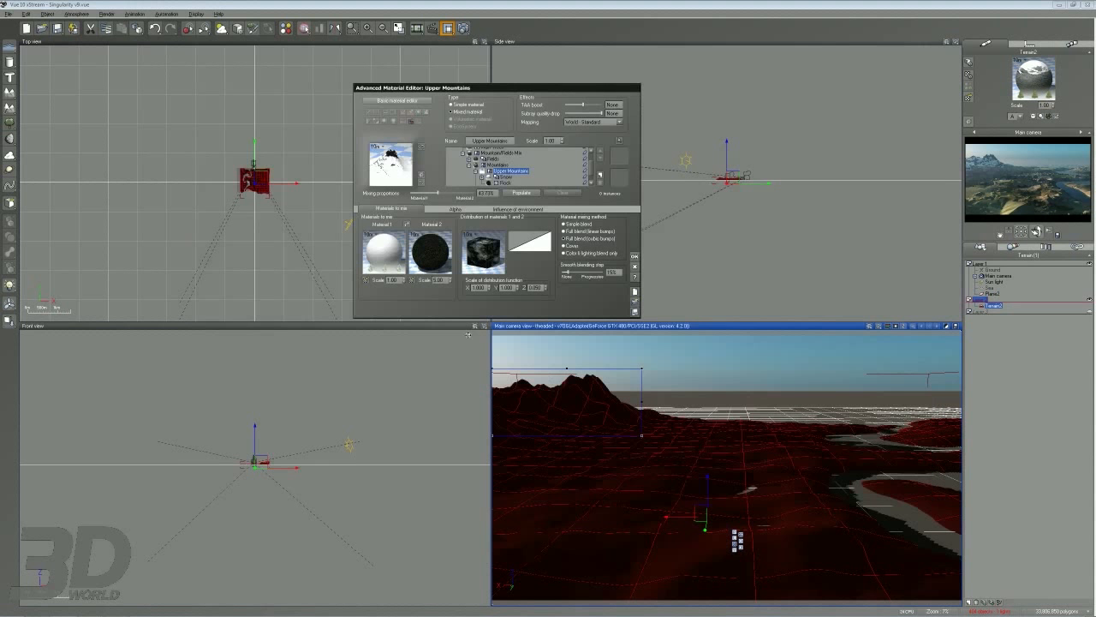
Examine the Snow and Rock sub-materials, the Upper Mountains and Lower Mountain materials, and the environment influence of the Mountains mix.
left_click(505, 177)
left_click(504, 183)
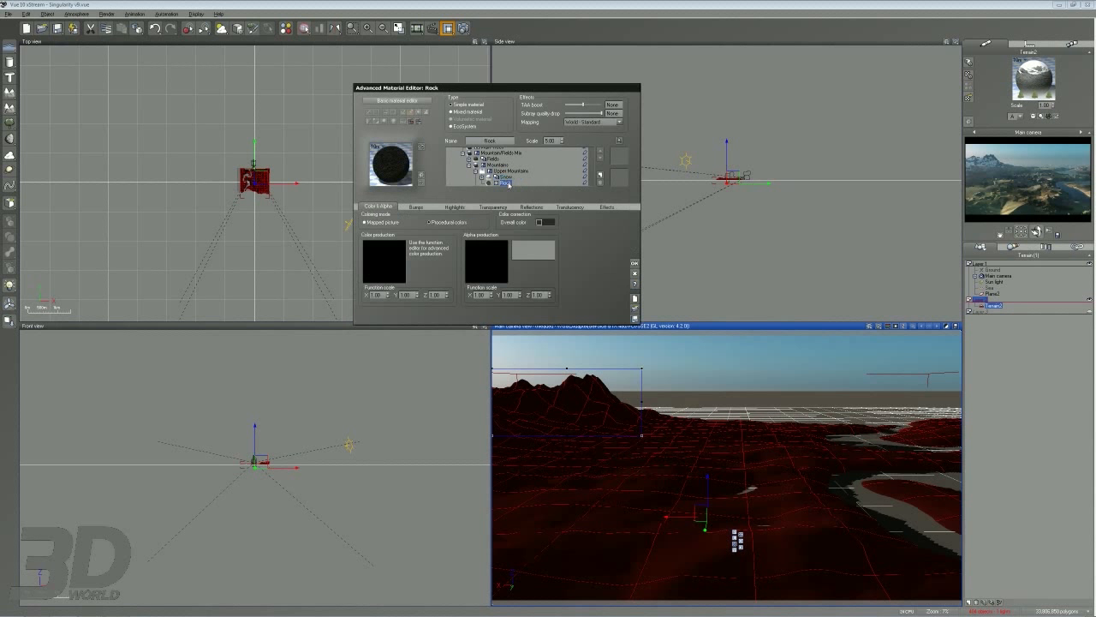
left_click(483, 178)
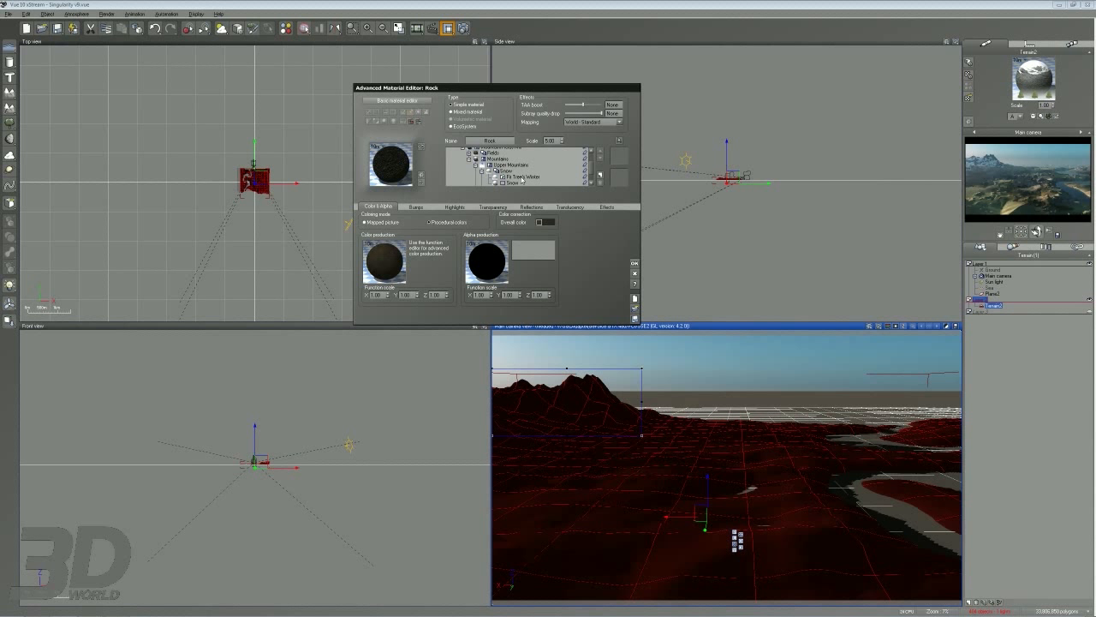
left_click(483, 170)
left_click(475, 166)
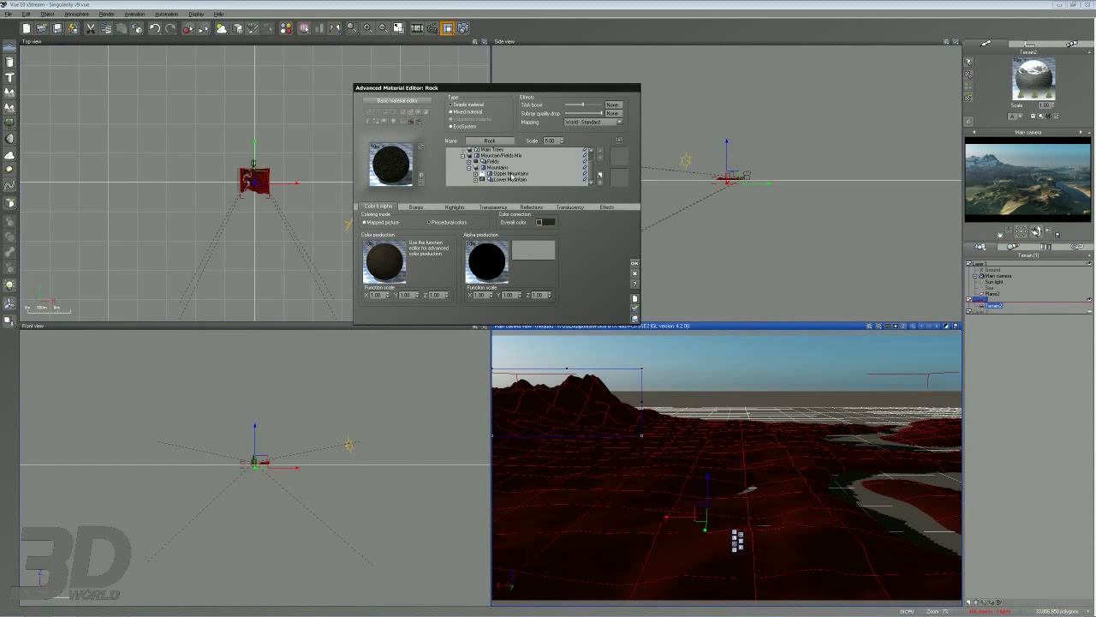
left_click(511, 174)
left_click(508, 179)
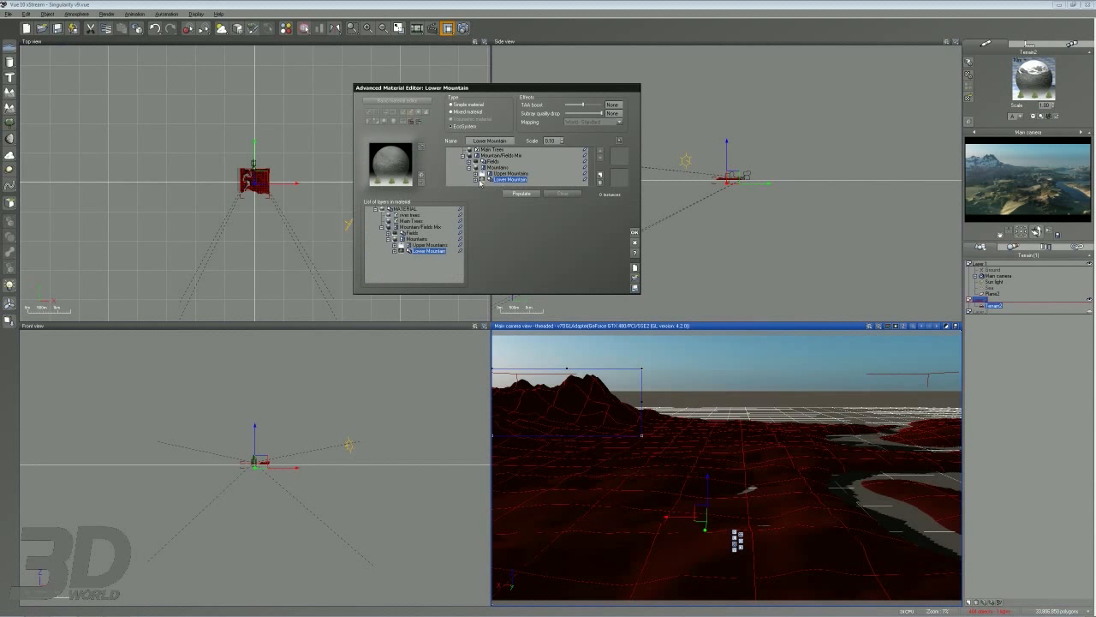
left_click(498, 167)
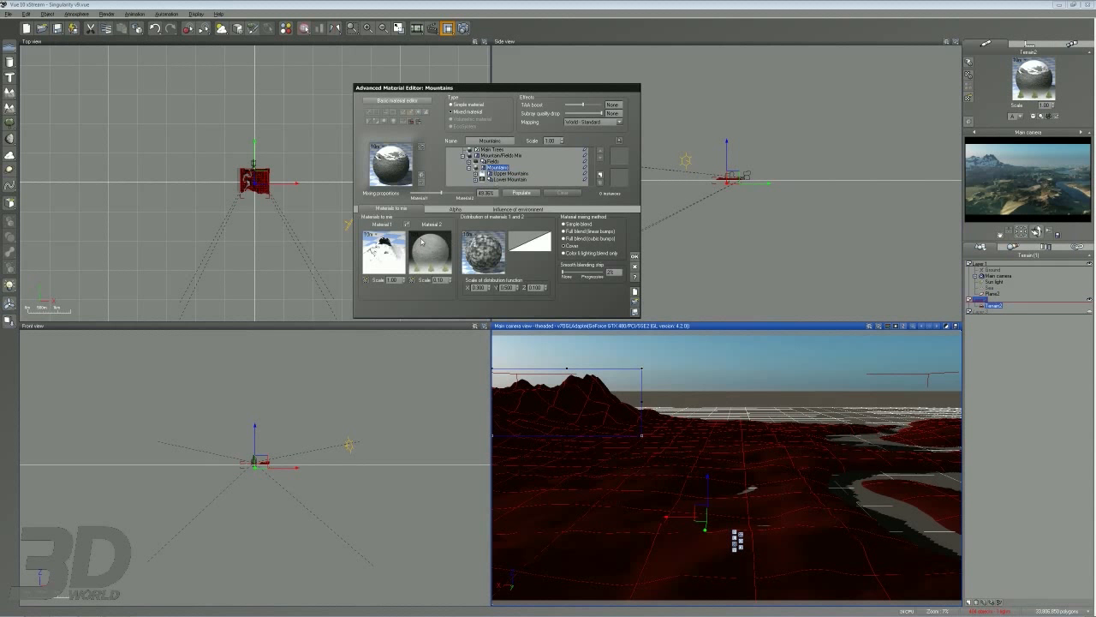
left_click(518, 208)
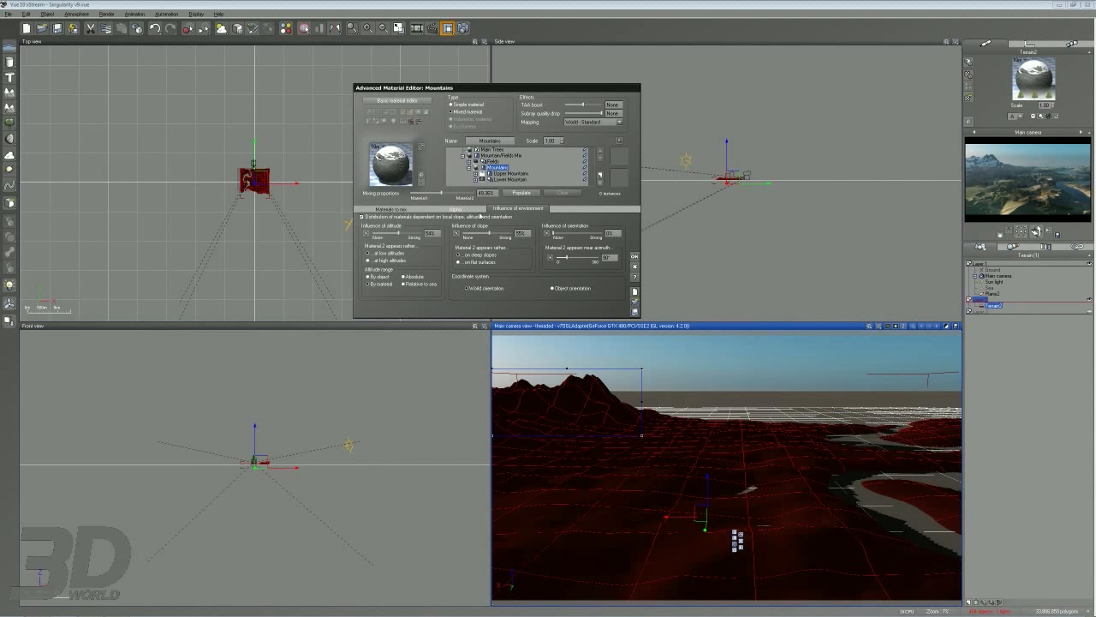
Highlight the Upper Mountains material in green and the Lower Mountain material in magenta, and render the mountain region.
left_click(585, 178)
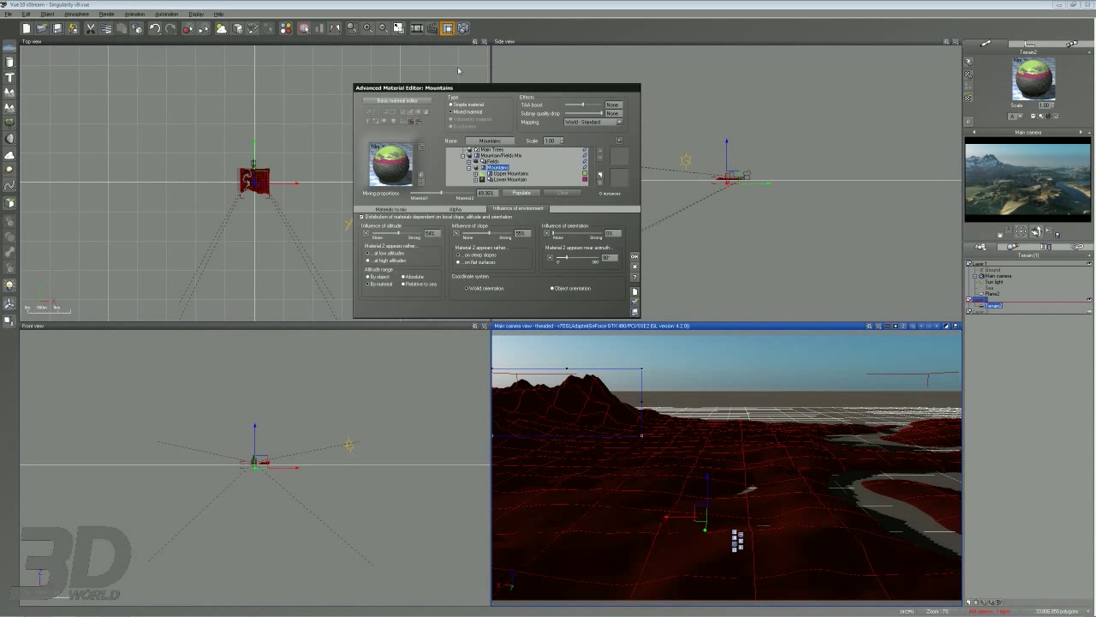
left_click(463, 29)
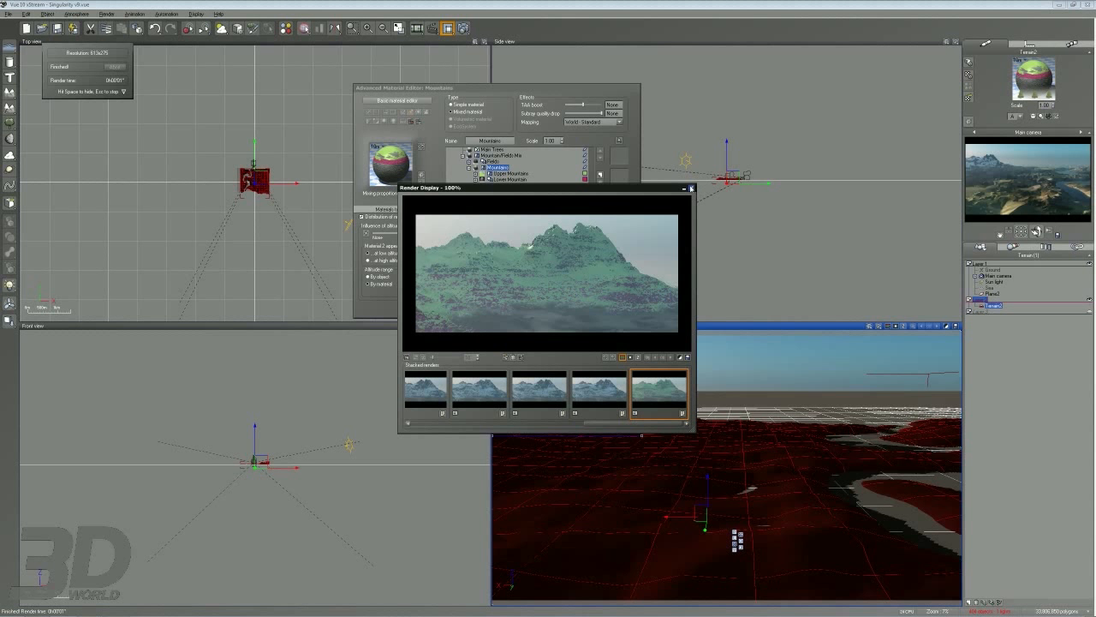
left_click(691, 188)
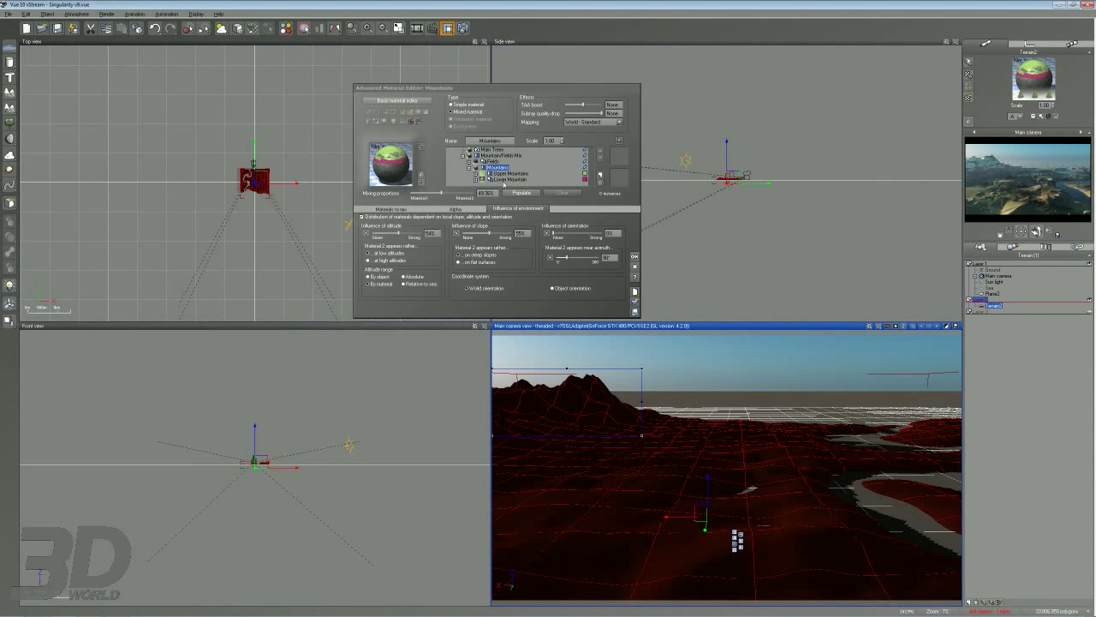
Open the Fir Trees layer under Lower Mountain and render the mountain region at a larger custom picture size.
left_click(476, 180)
left_click(500, 179)
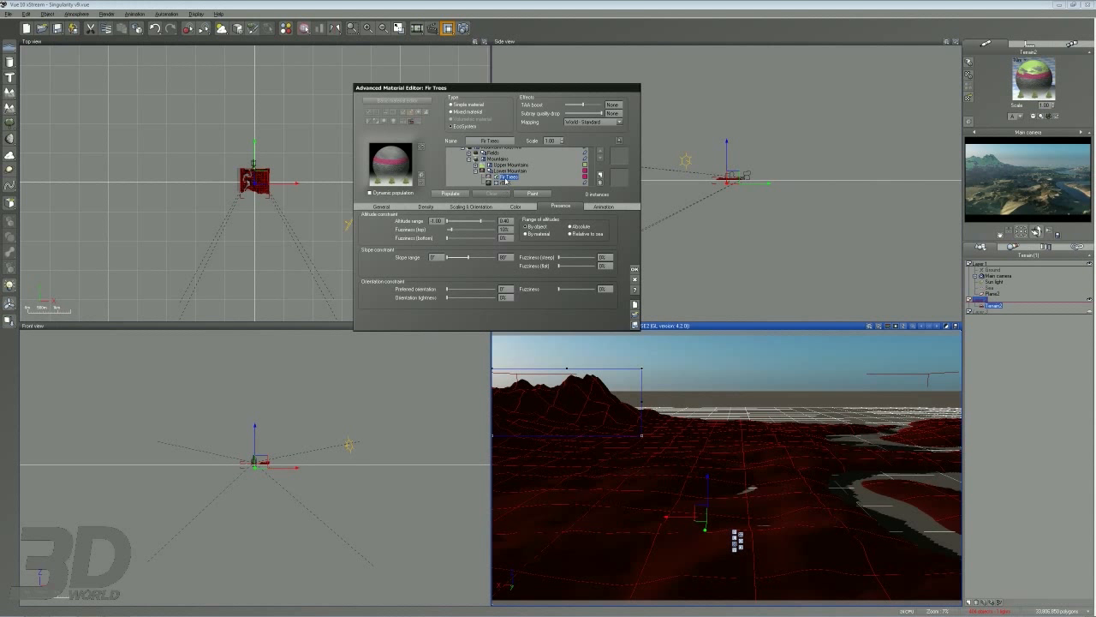
right_click(462, 29)
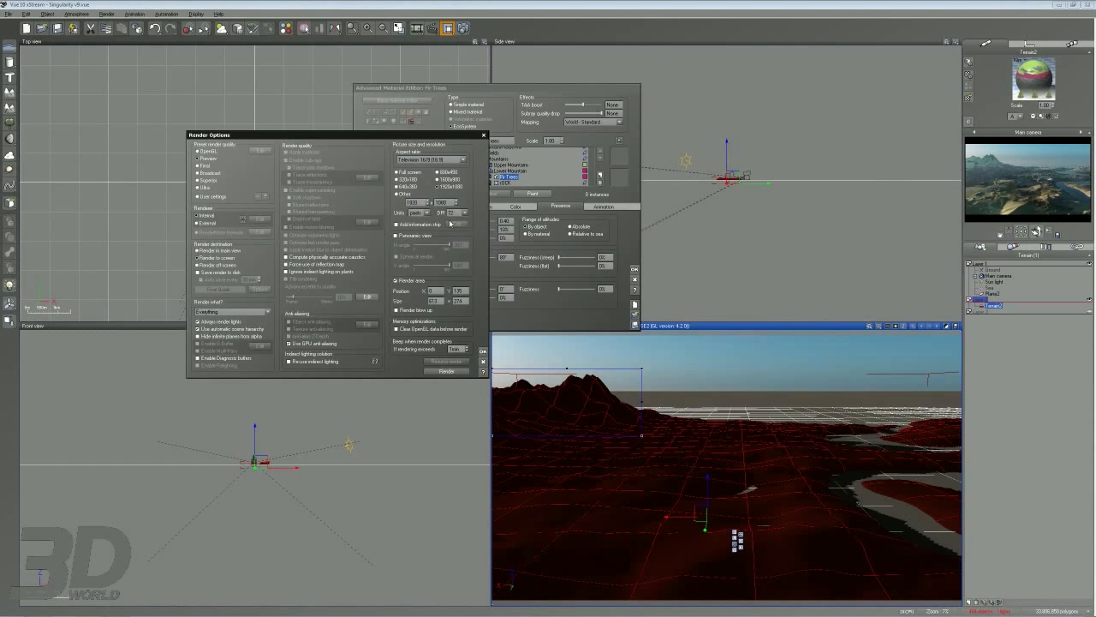
left_click_drag(419, 205, 356, 213)
type("24")
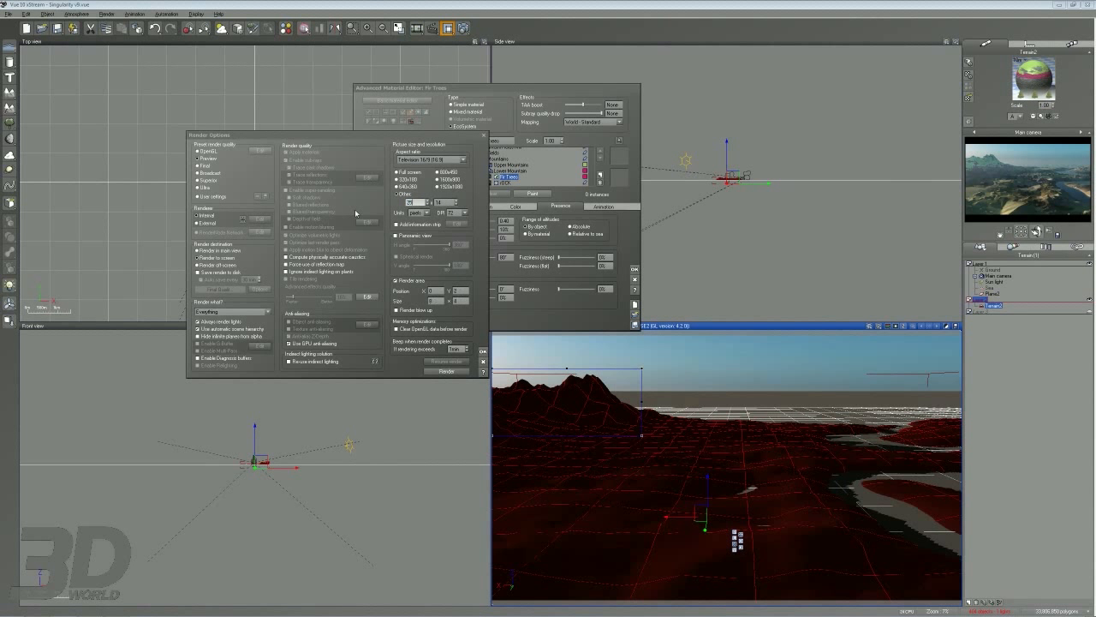
left_click(452, 371)
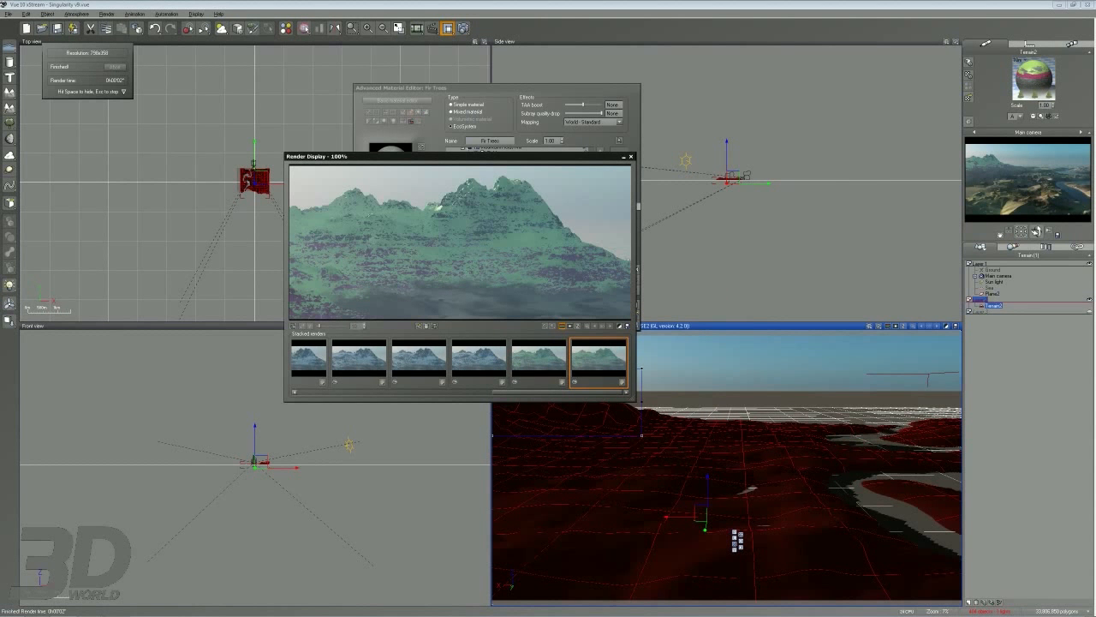
left_click_drag(282, 240, 638, 246)
key("space")
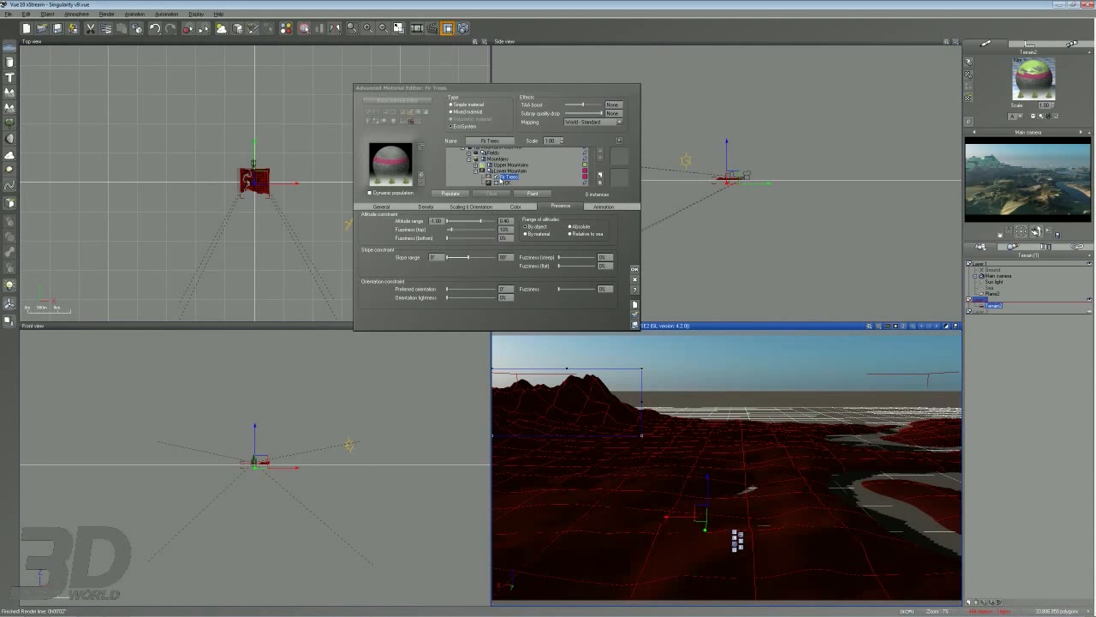
Return to the Mountains material and browse the basic function presets for its distribution, including Granite.
left_click(475, 171)
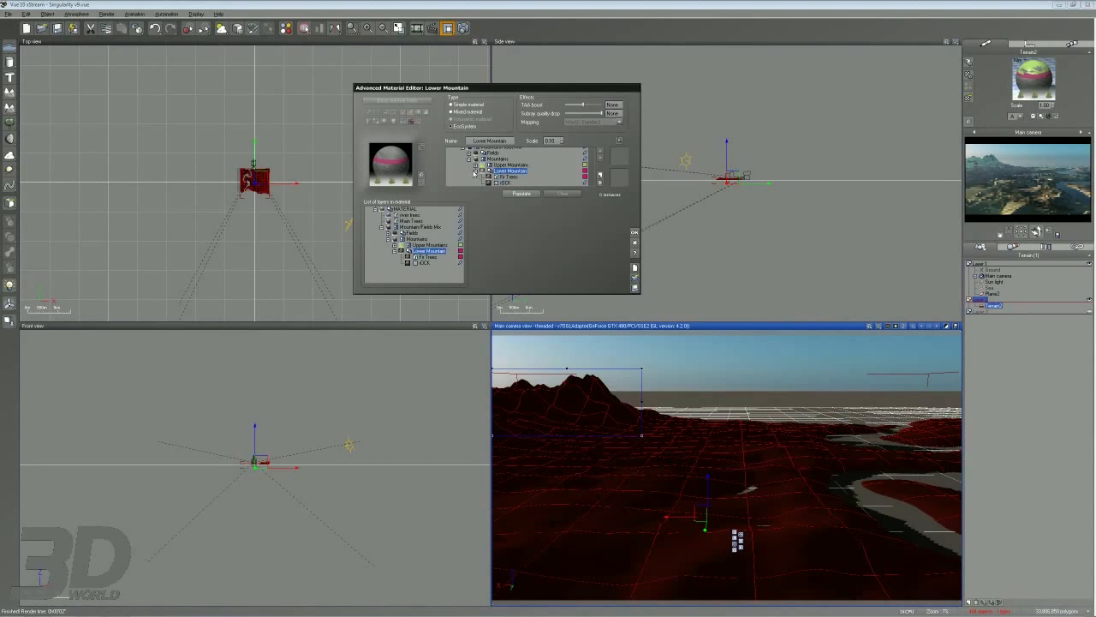
left_click(474, 172)
left_click(498, 168)
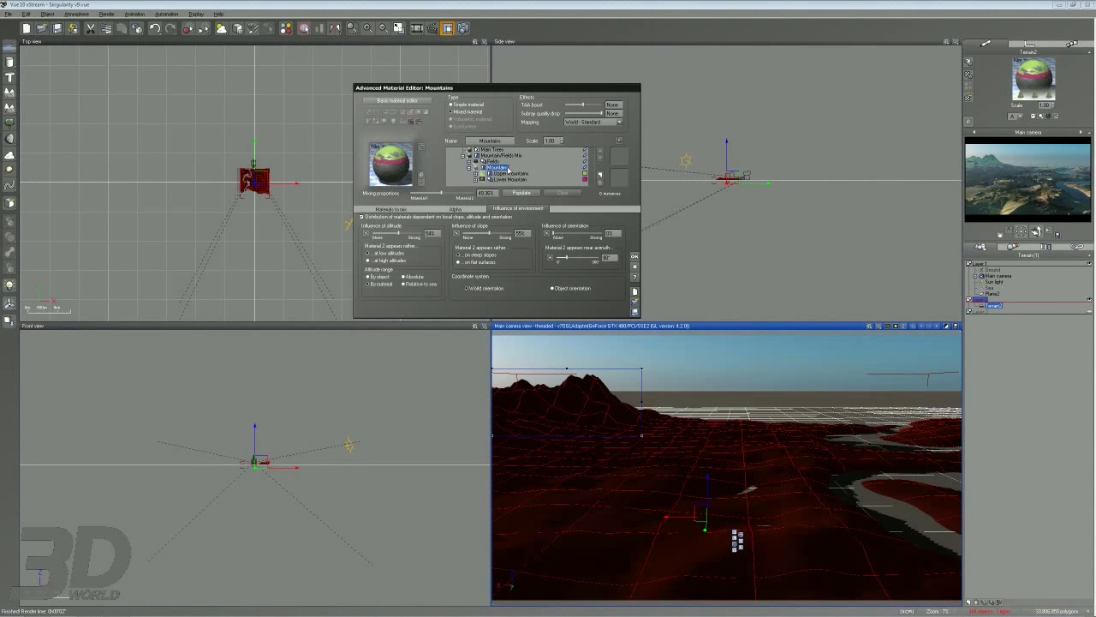
left_click(406, 208)
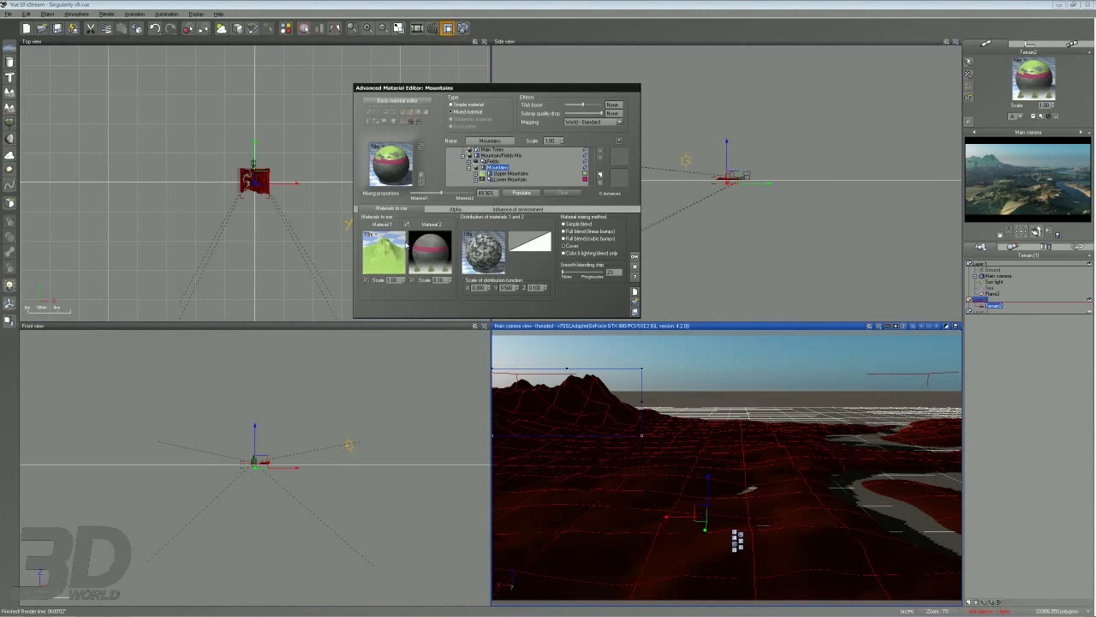
right_click(484, 253)
left_click(493, 297)
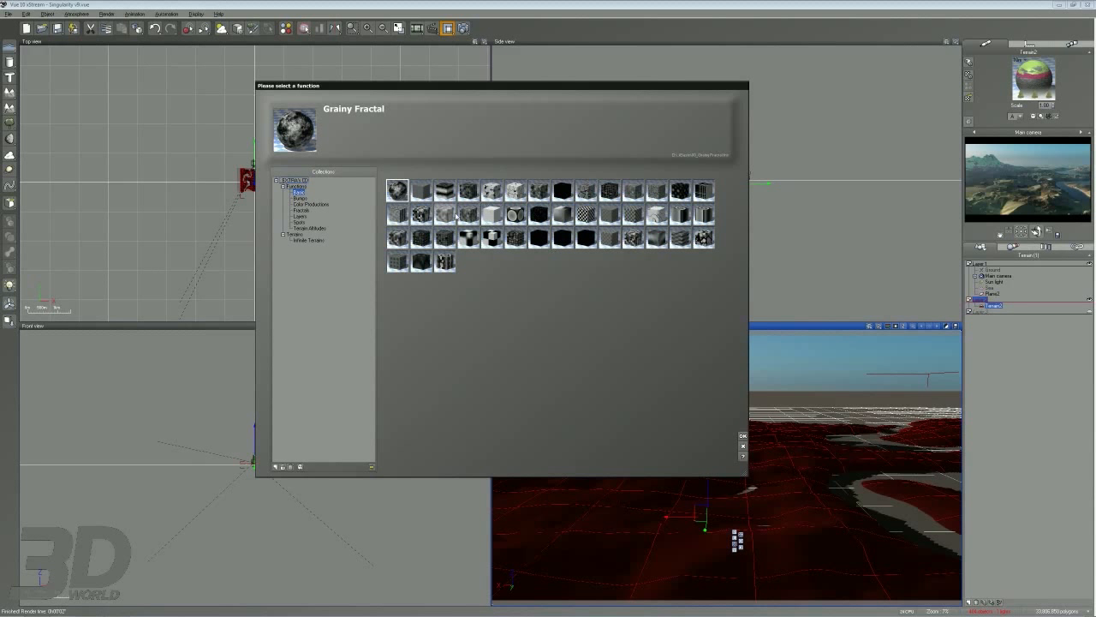
left_click(538, 192)
left_click(654, 191)
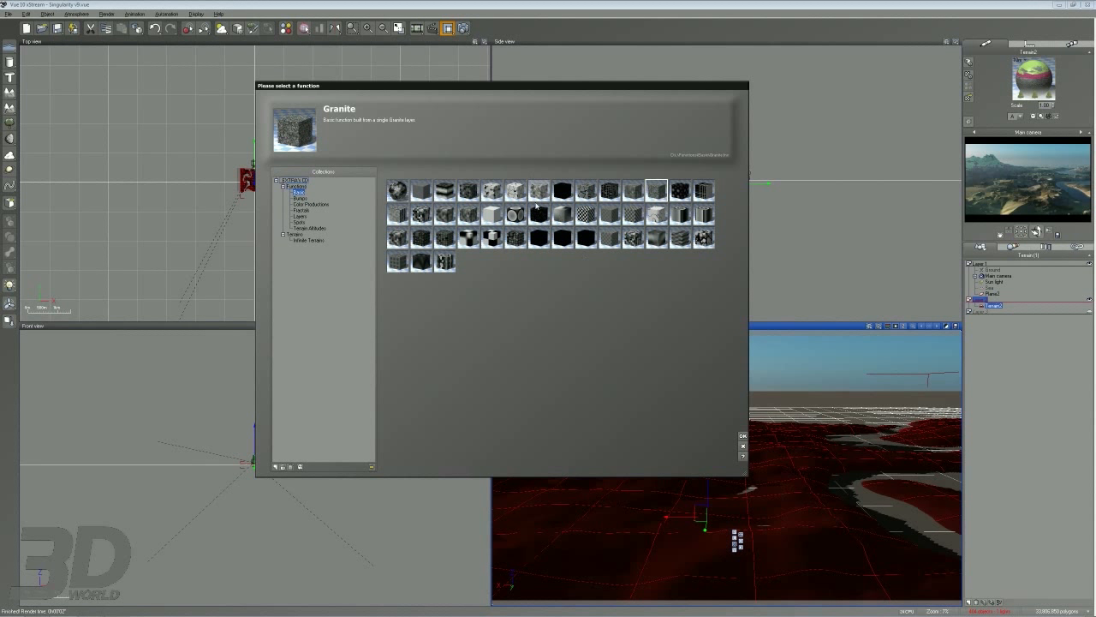
key("Return")
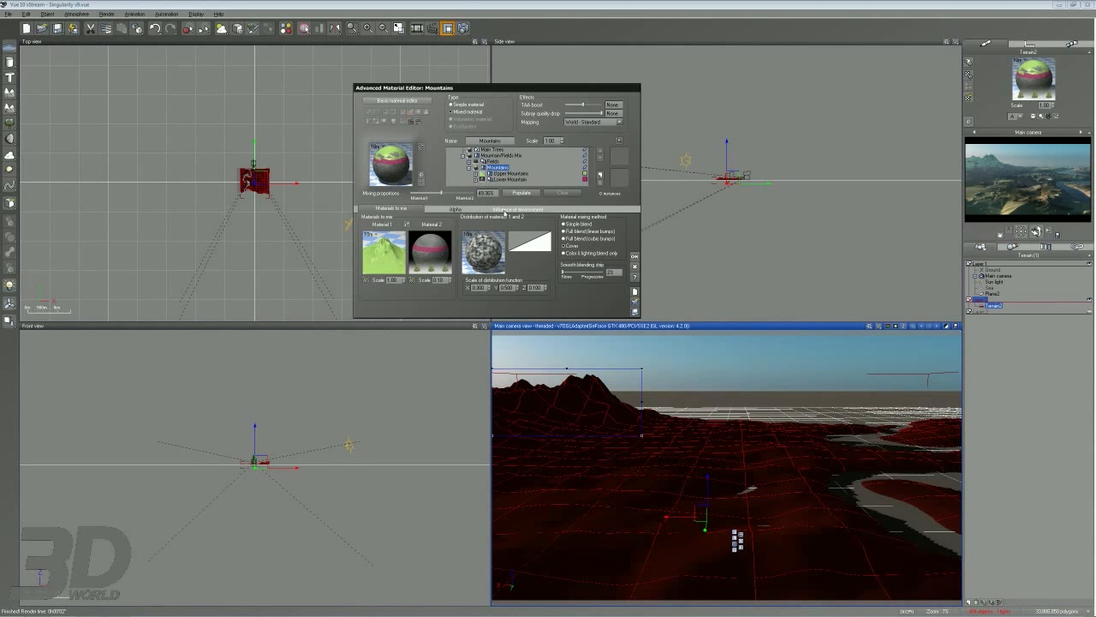
Compare the Mountains material's environment influence settings with its two mixed materials and their distribution.
left_click(507, 209)
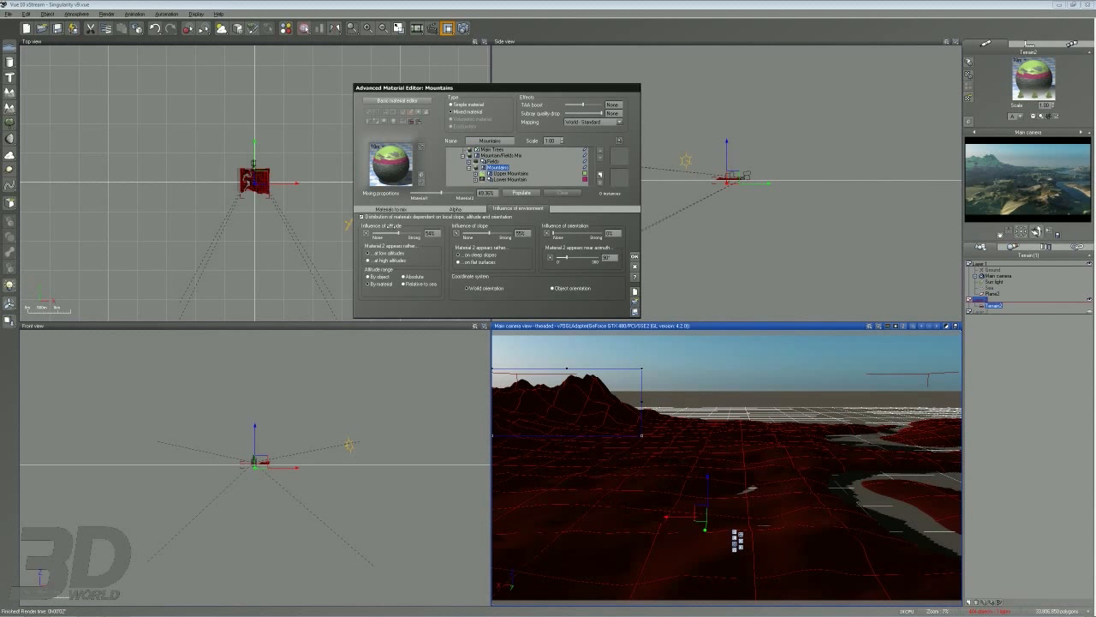
left_click(394, 208)
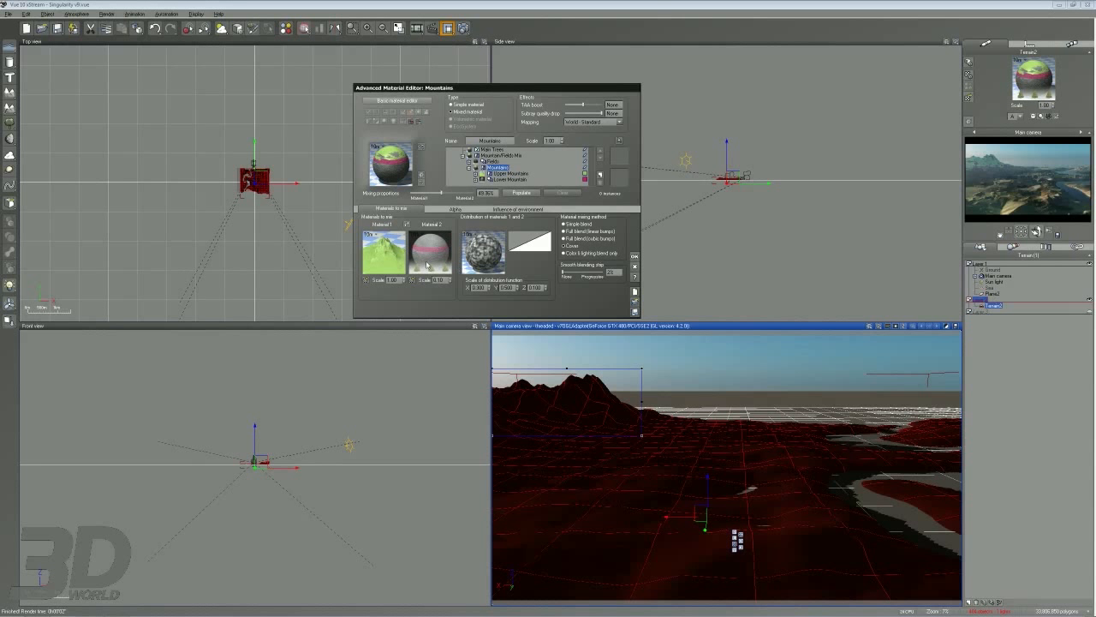
left_click(518, 209)
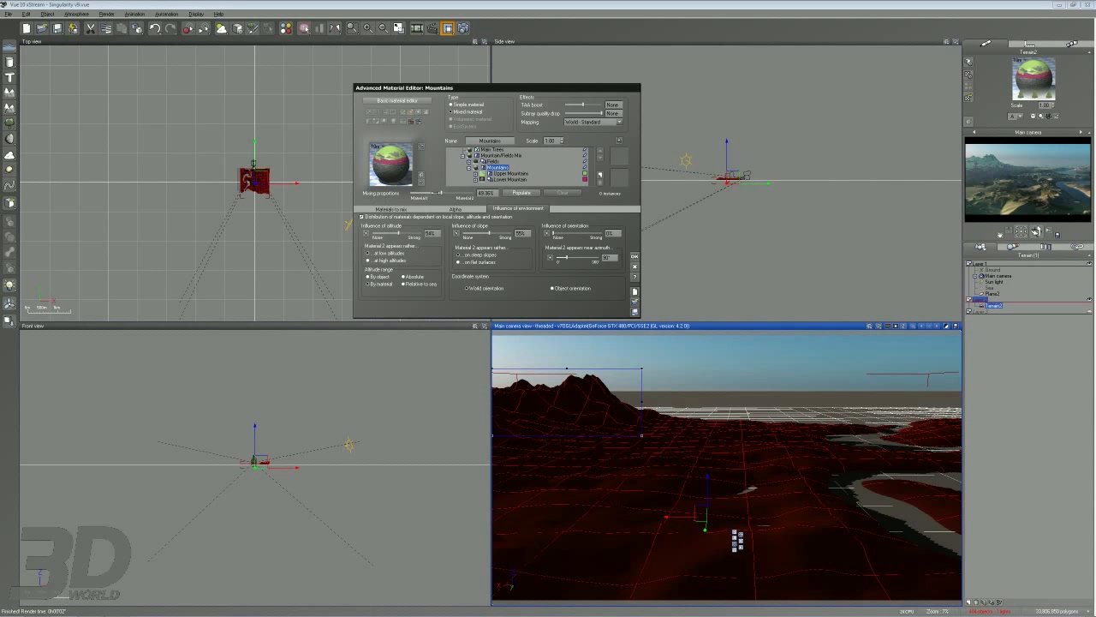
left_click(391, 209)
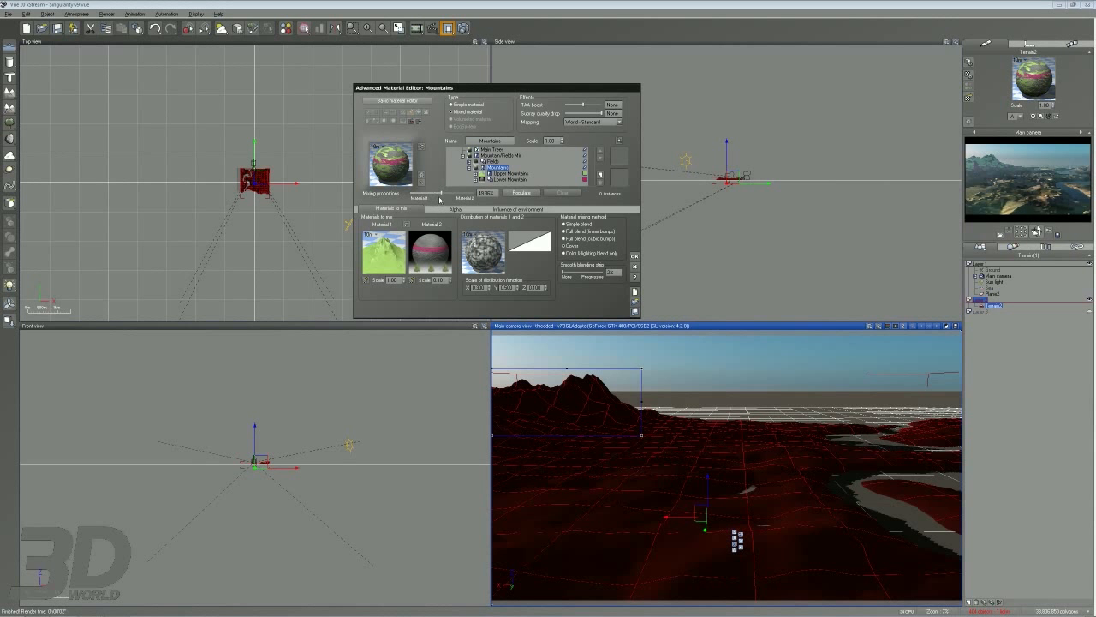
Try higher and lower mixing proportions for the Mountains material and discard the material edits.
left_click(443, 192)
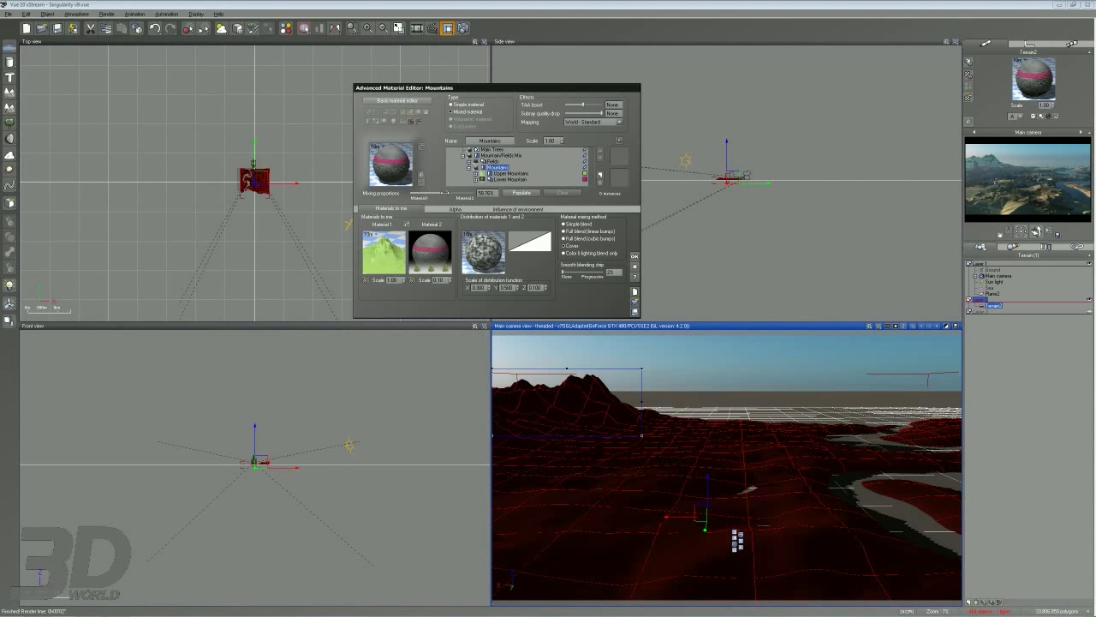
left_click_drag(437, 199, 435, 200)
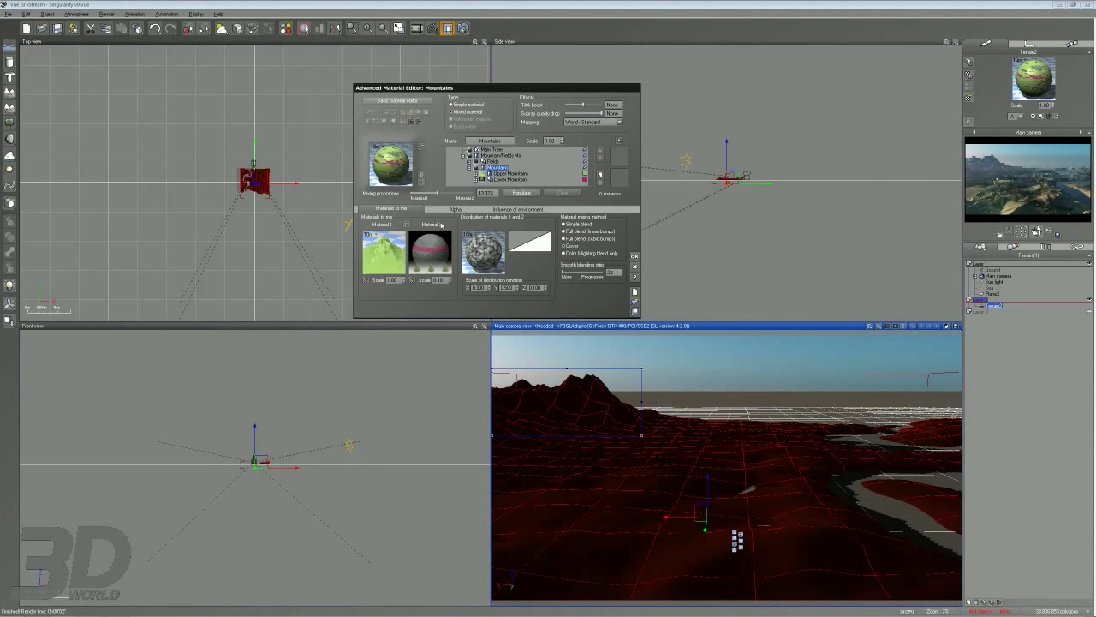
left_click(634, 268)
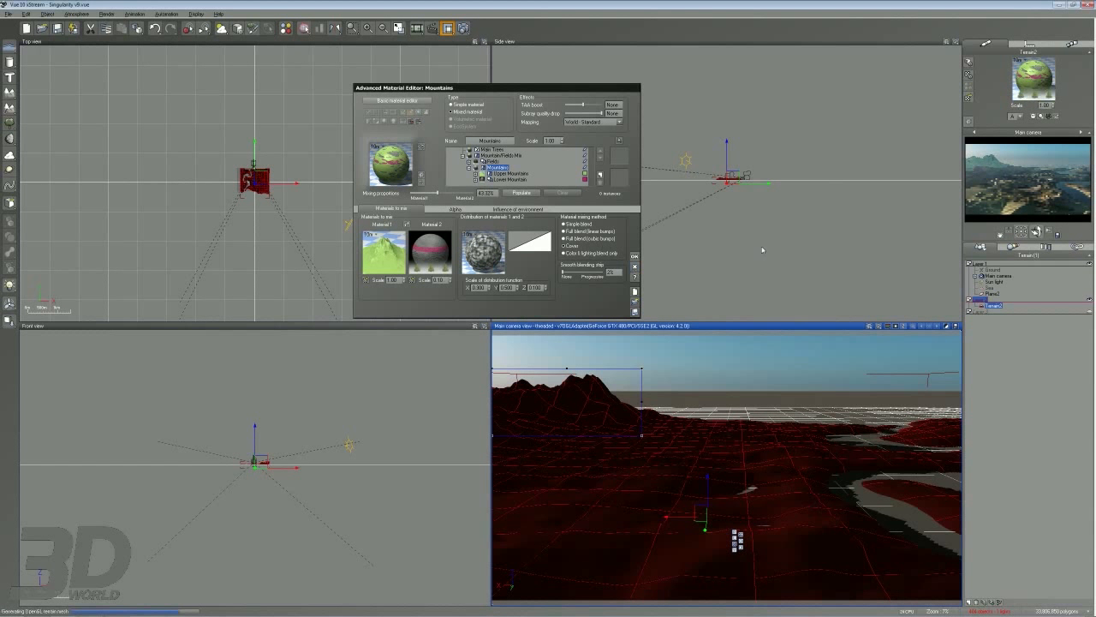
Reopen the terrain's material for editing and look through its layer hierarchy.
right_click(1033, 79)
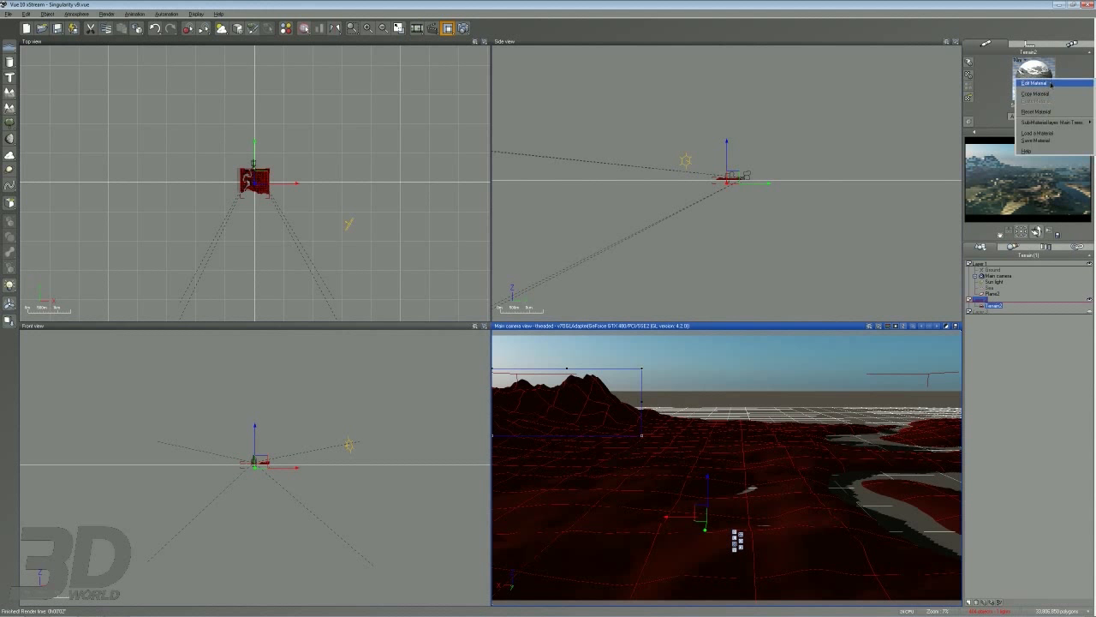
left_click(1040, 84)
left_click_drag(591, 159, 591, 177)
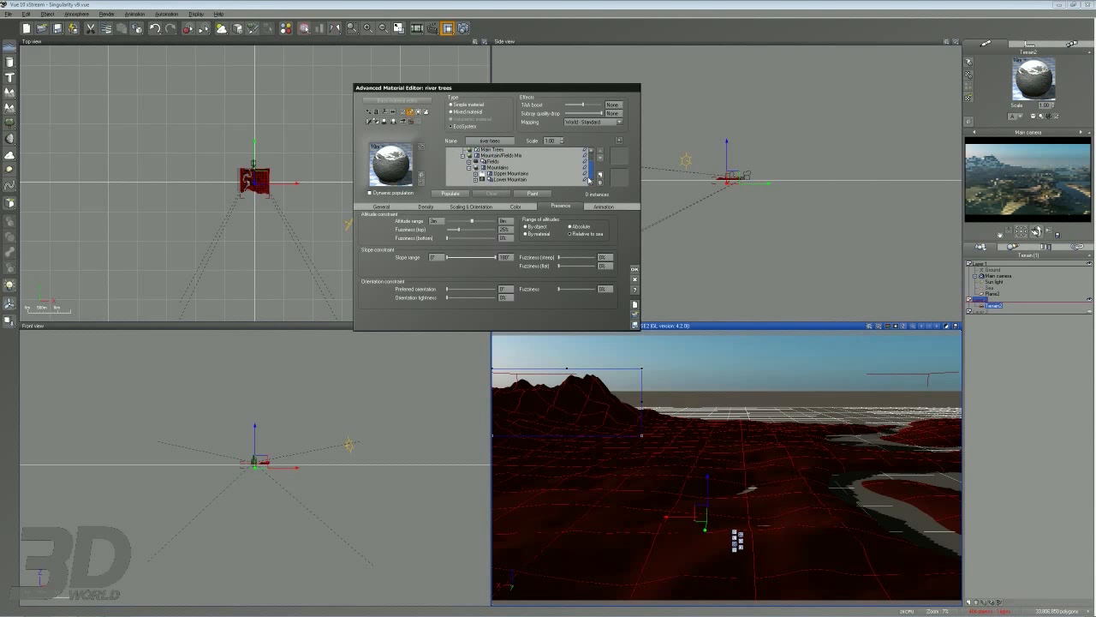
scroll(582, 160, "up", 3)
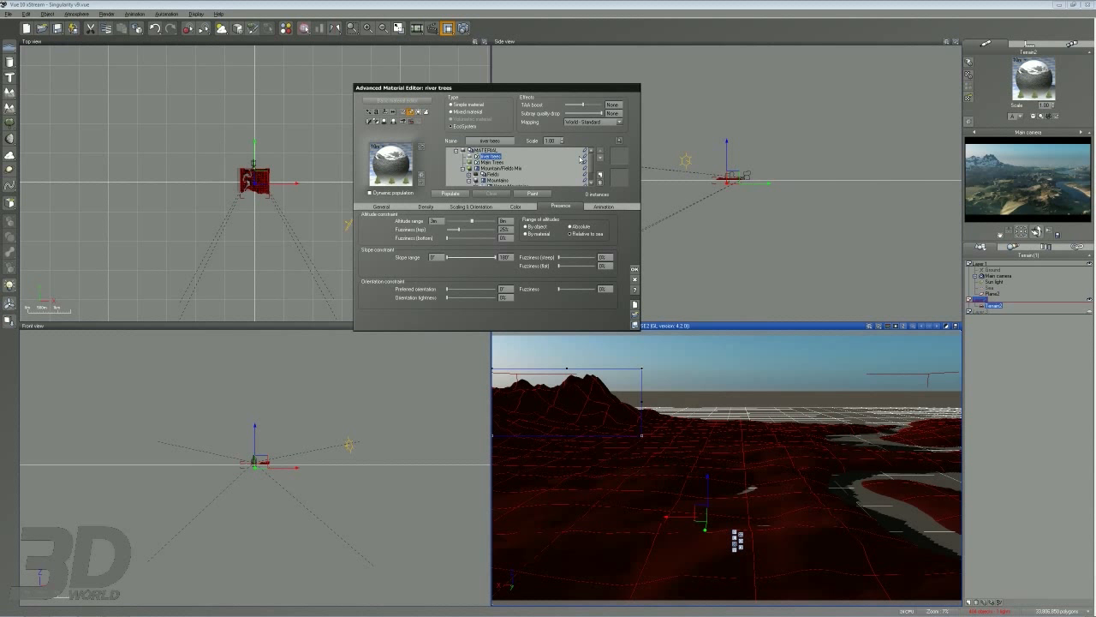
Expand Upper Mountains and its Snow layer, and examine the EcoSystem population of the Fir Tree's Winter layer.
left_click_drag(591, 165, 592, 178)
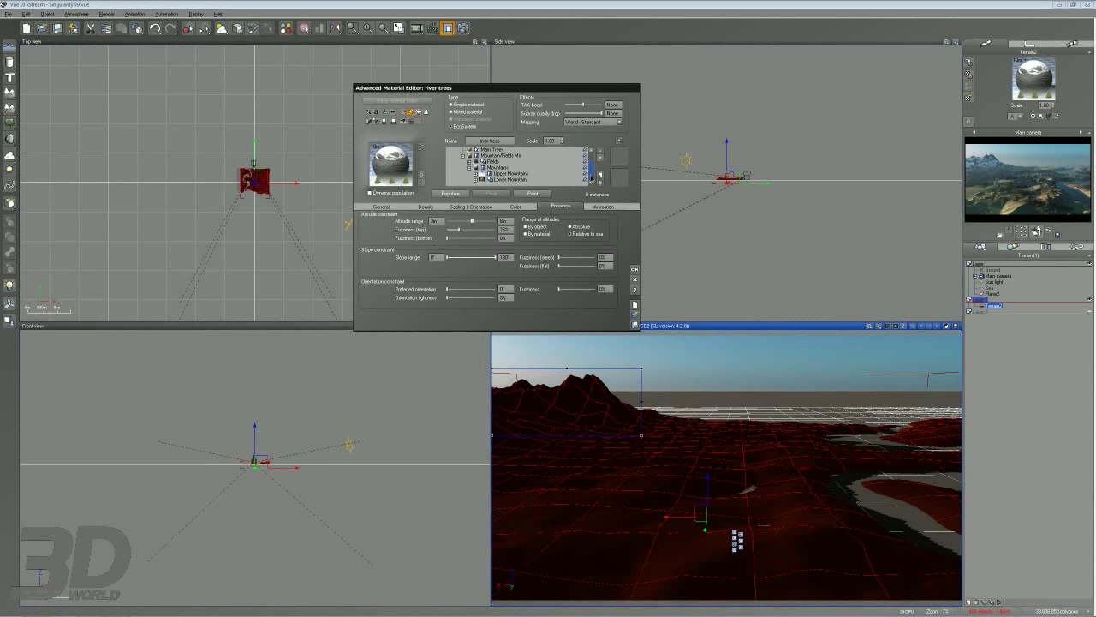
left_click(476, 174)
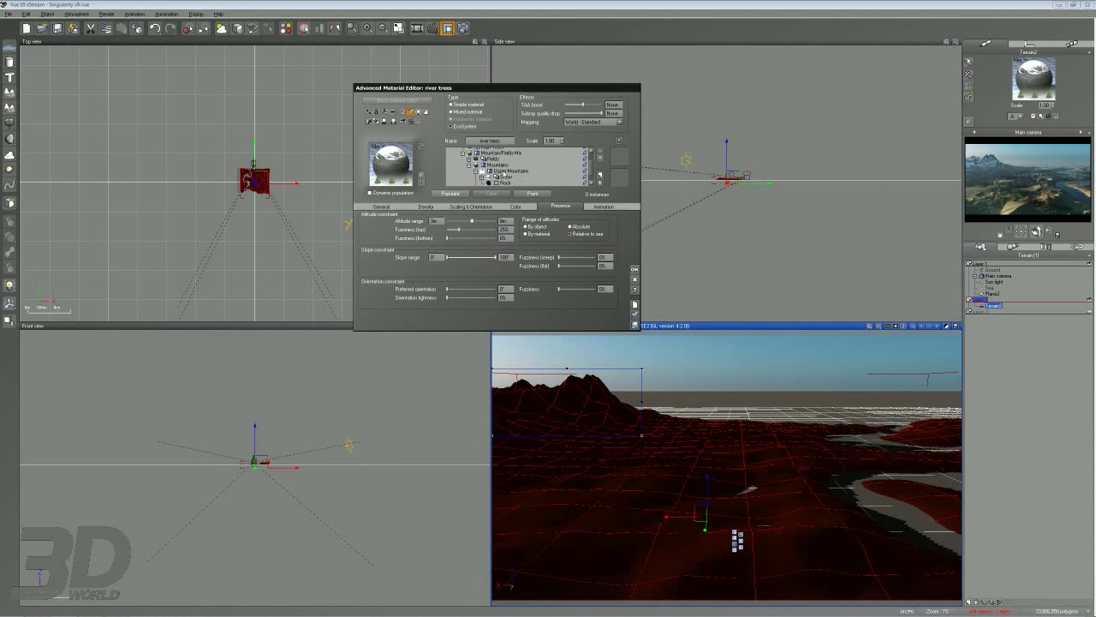
scroll(591, 170, "down", 1)
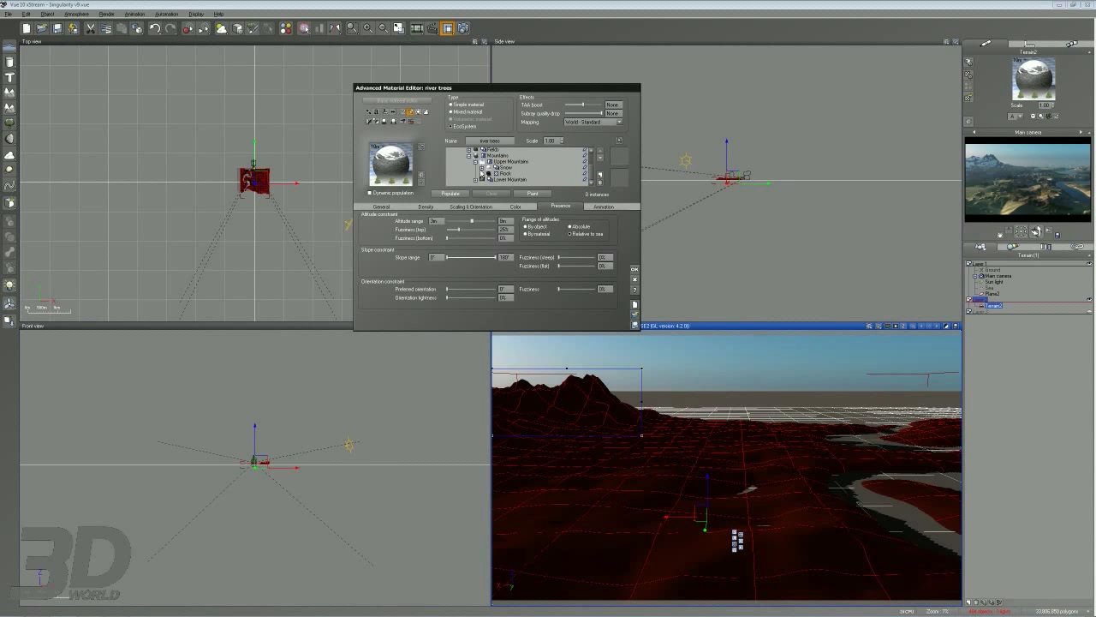
left_click(510, 161)
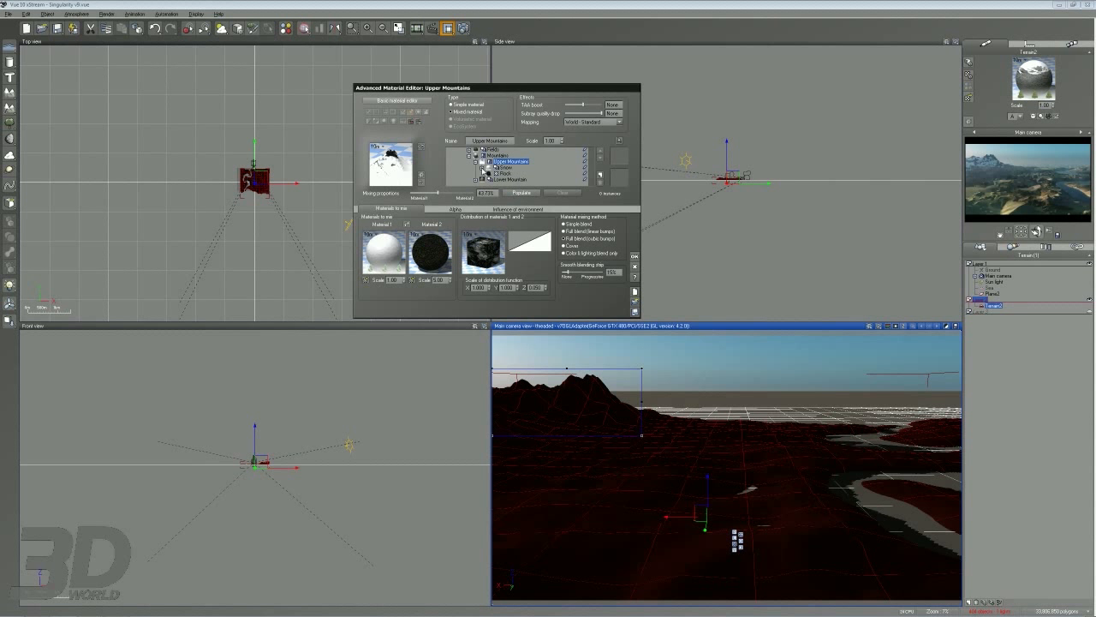
left_click(481, 168)
left_click(507, 174)
left_click(381, 207)
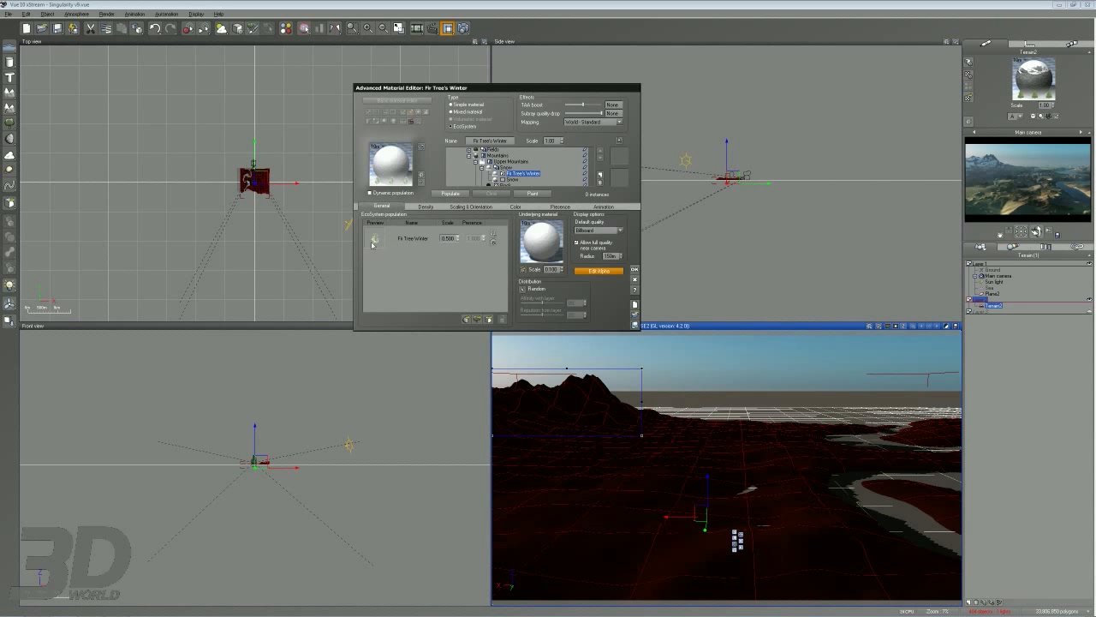
left_click(374, 243)
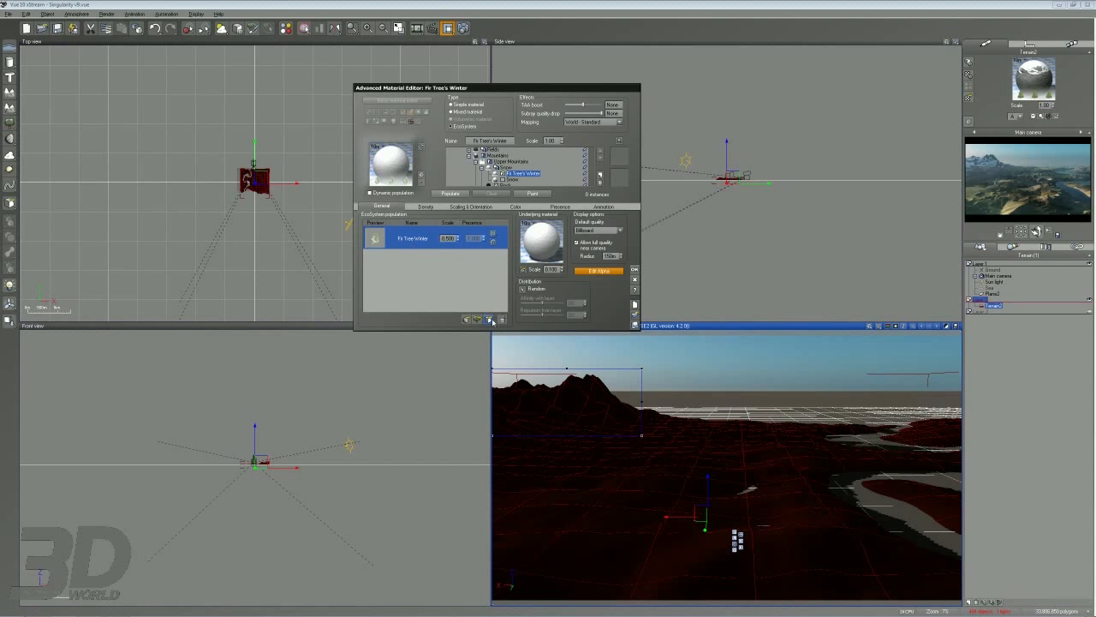
Start loading a preset into Fir Tree's Winter and preview the EcoSystems materials, including Cold Mountain and Pastures.
right_click(513, 177)
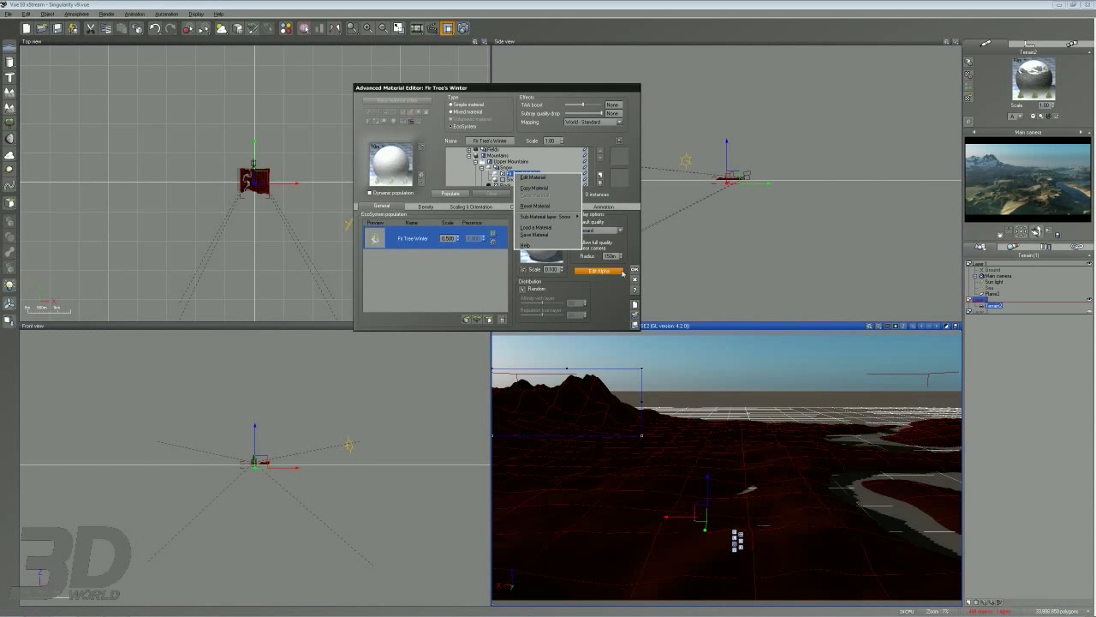
left_click(537, 227)
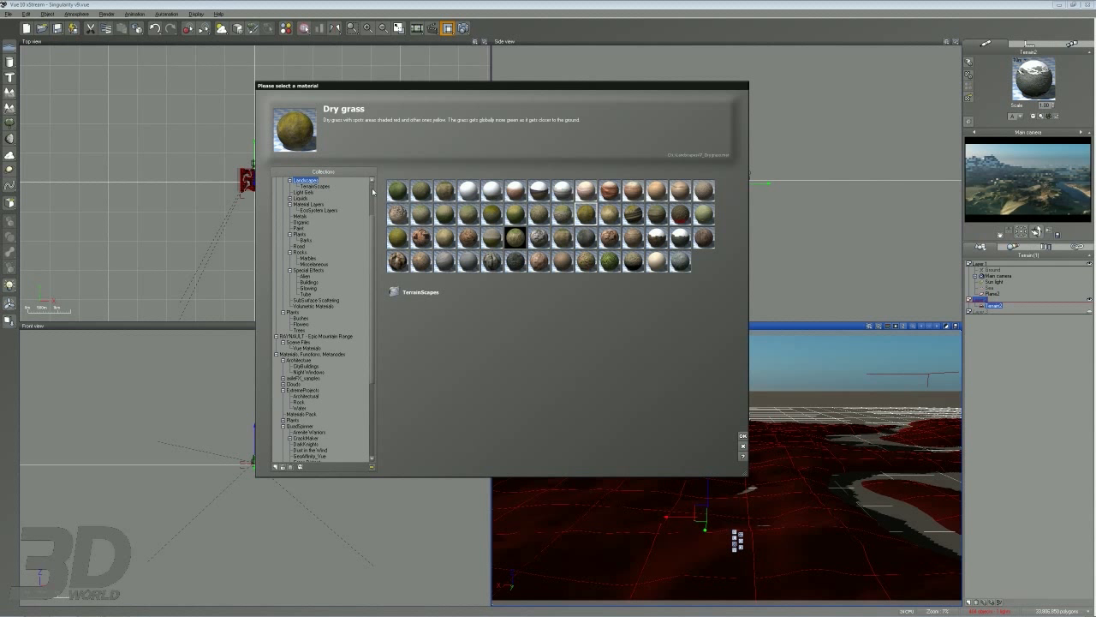
left_click(309, 204)
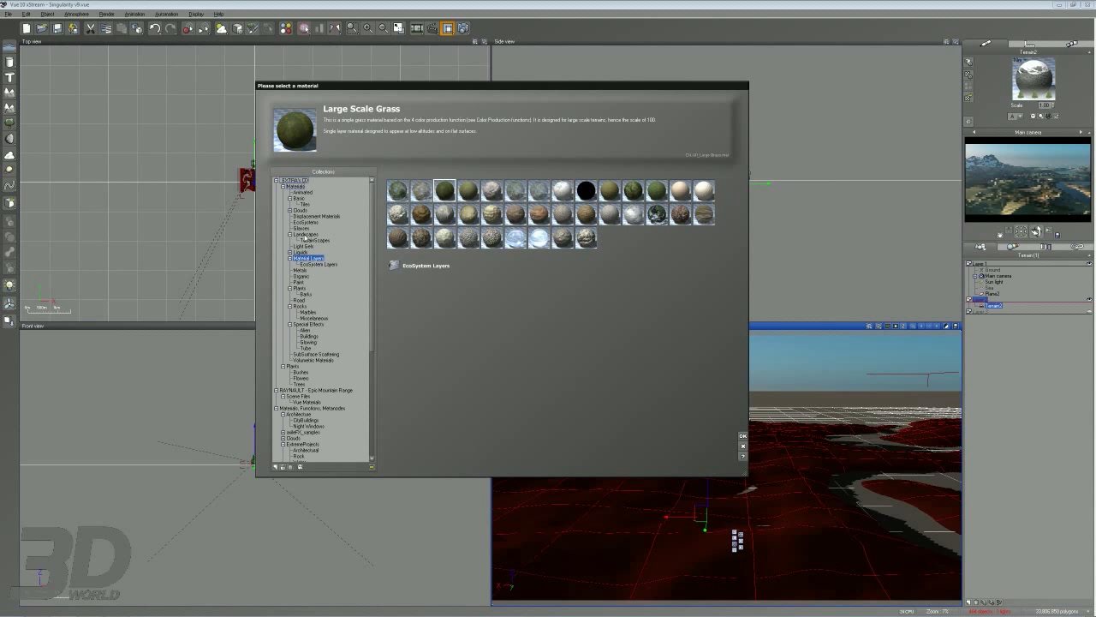
left_click(305, 222)
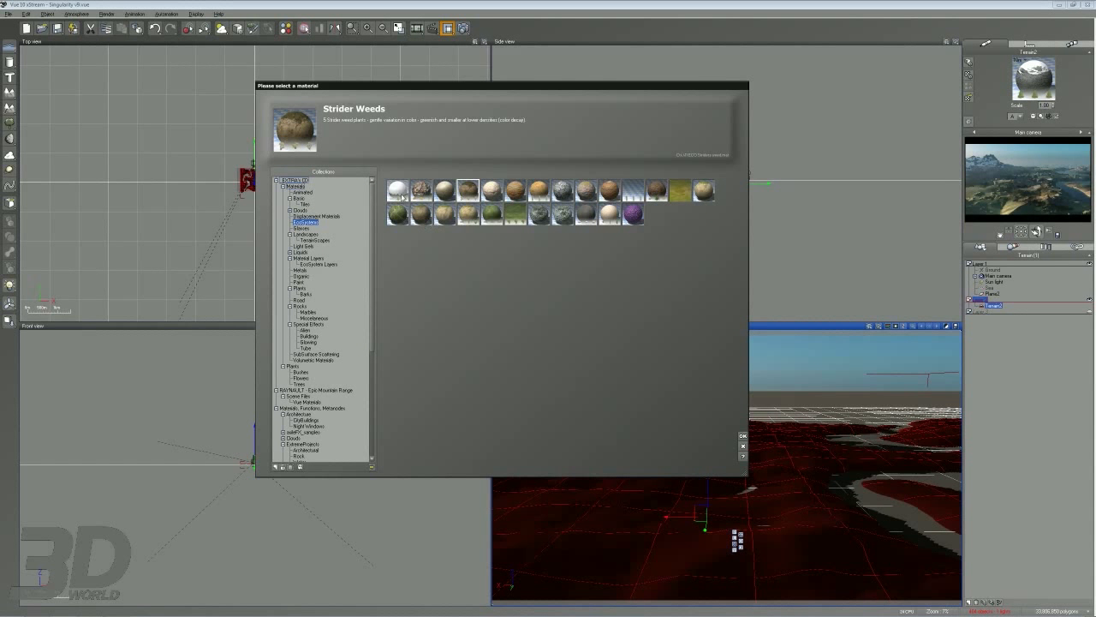
left_click(397, 190)
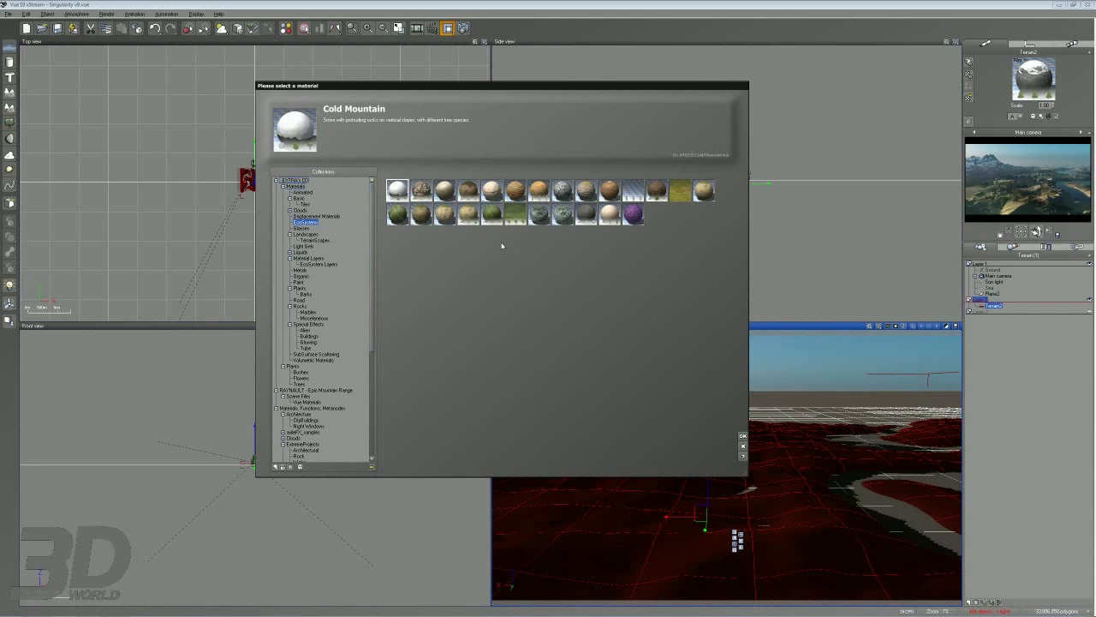
left_click(514, 216)
left_click(494, 218)
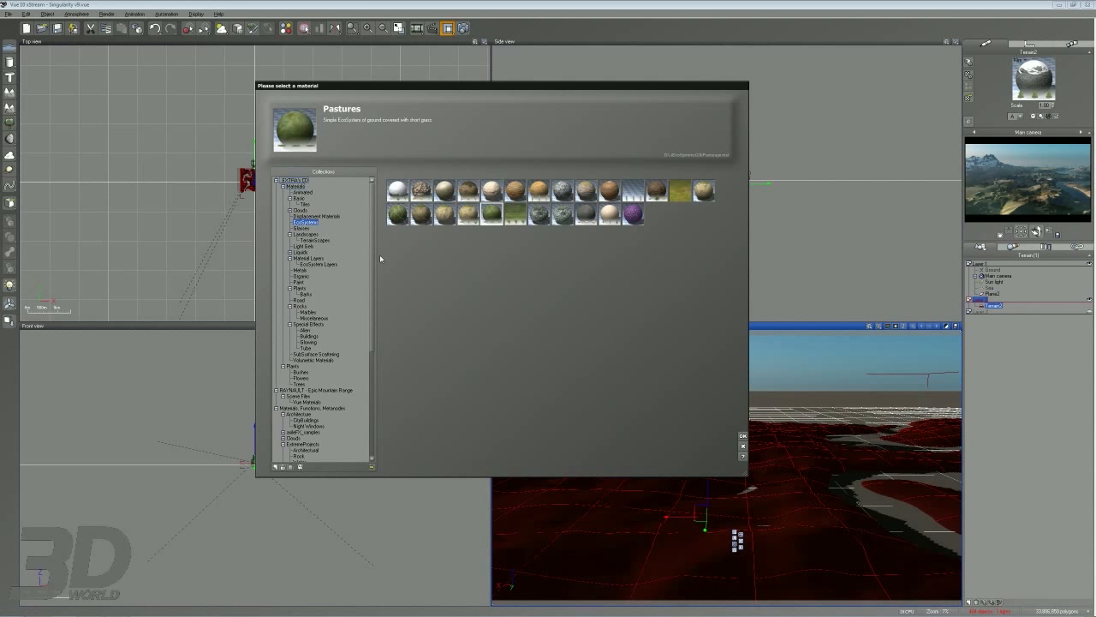
Compare the TerrainScapes, Light Gels, EcoSystems and EcoSystem Layers collections in the material library.
left_click(306, 240)
left_click(304, 246)
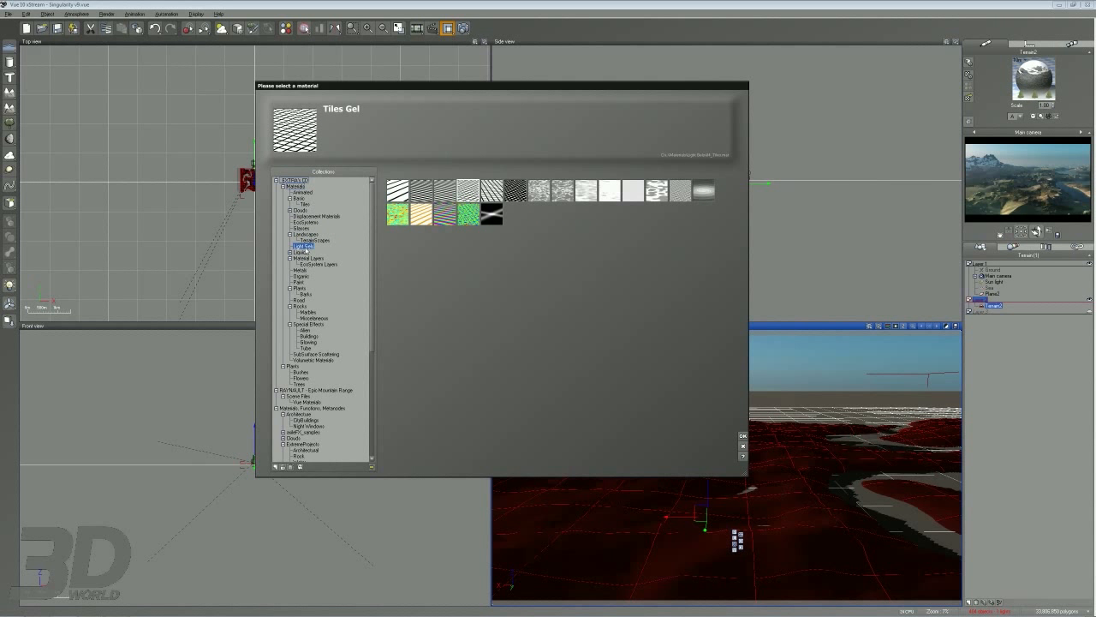
left_click(304, 252)
left_click(306, 223)
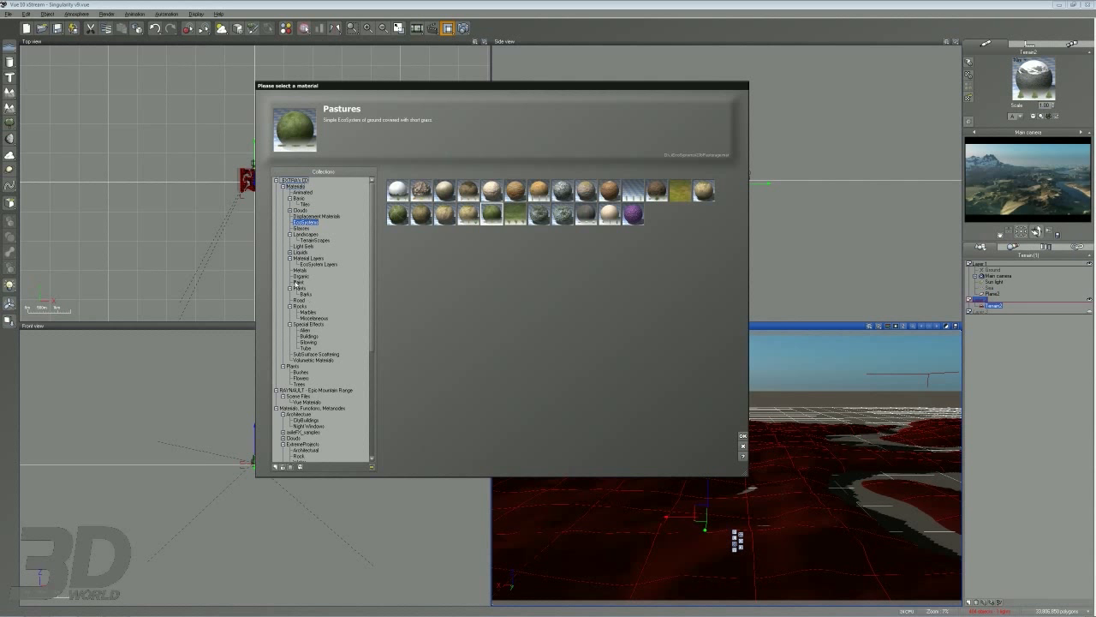
left_click(317, 264)
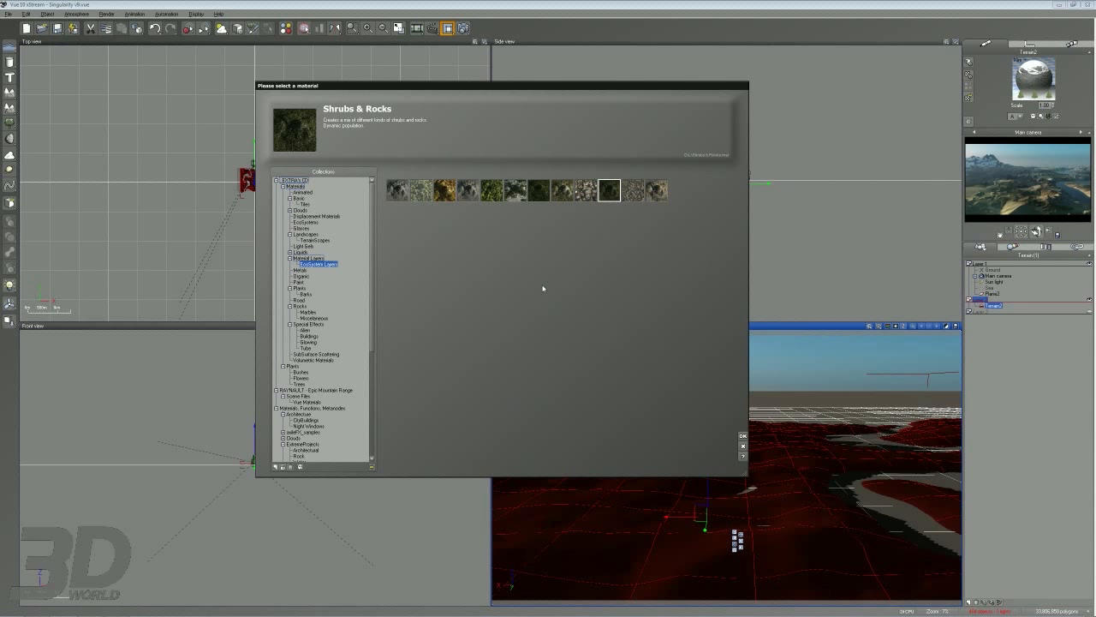
Leave the material library and material editor without loading anything, and look over the tree species in the plant library.
left_click(743, 448)
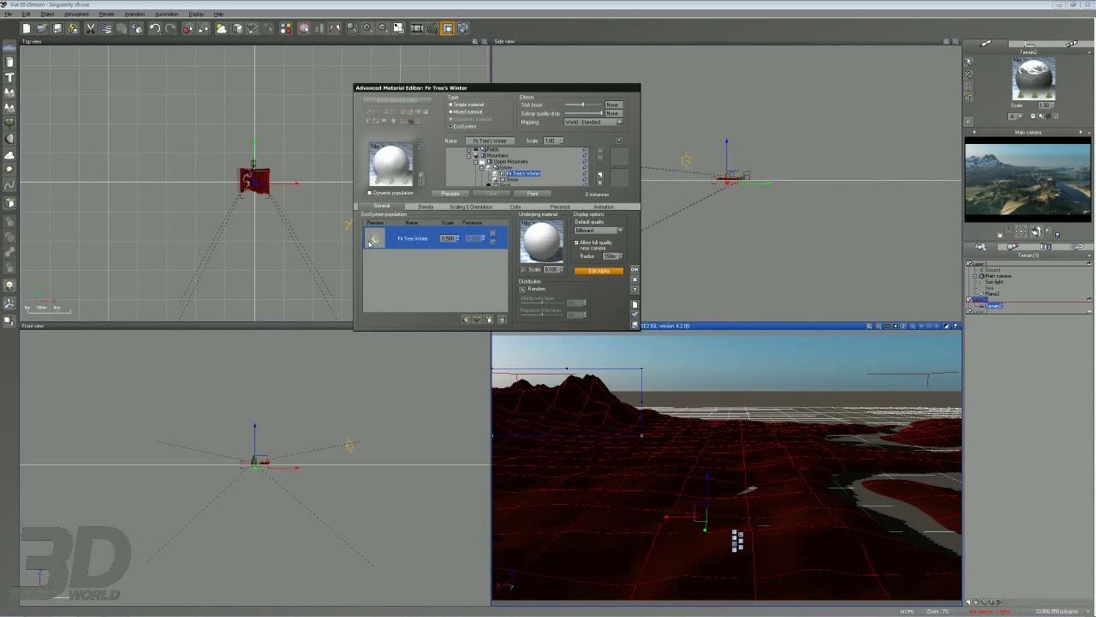
left_click(635, 281)
left_click(11, 122)
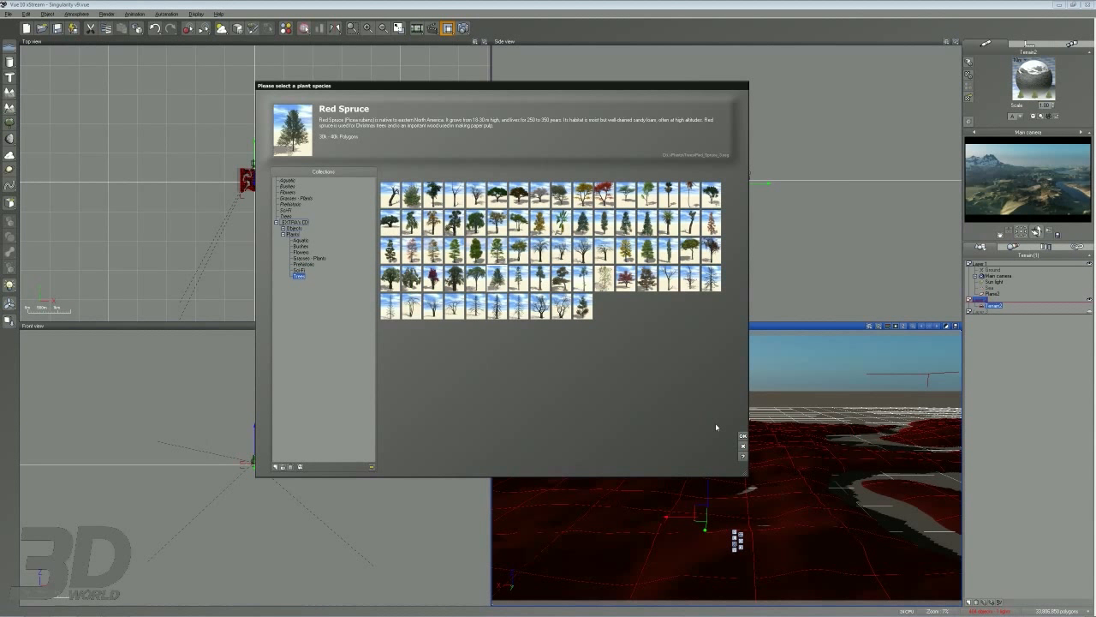
Find Fir Branch Snowy among the scene's EcoSystem materials and open its second Fir Tree Branch sublayer for editing.
left_click(1012, 249)
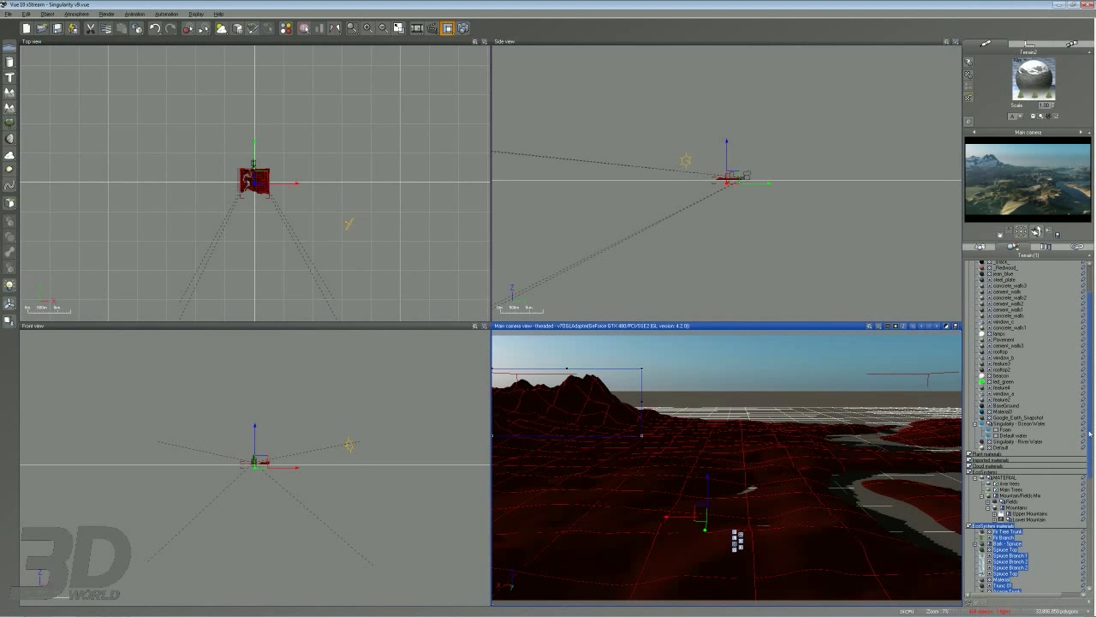
scroll(1087, 551, "down", 3)
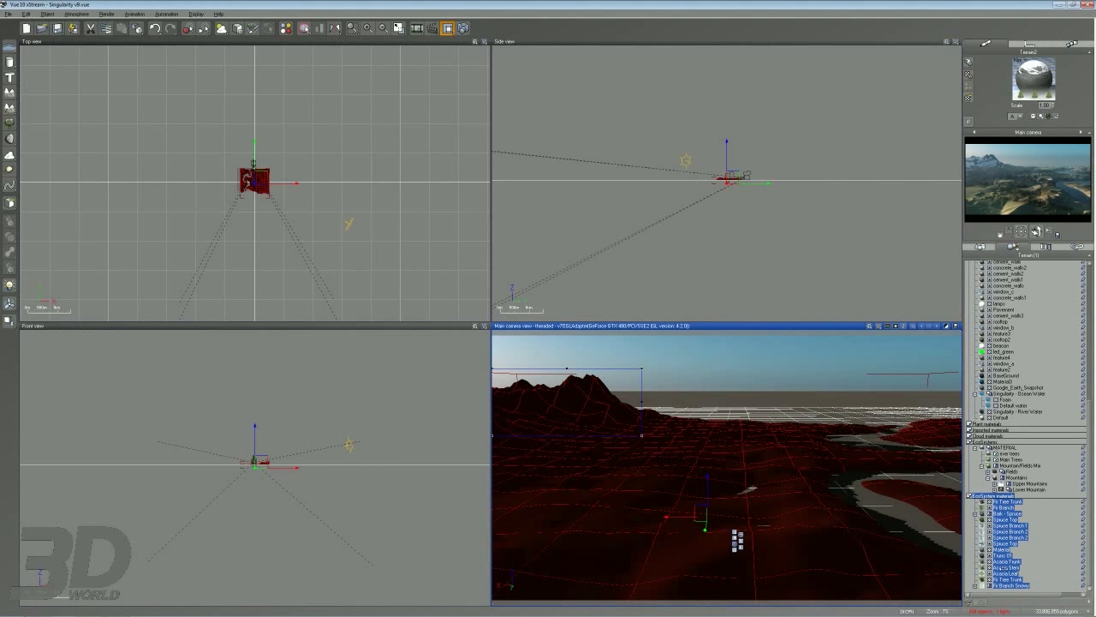
left_click(1006, 586)
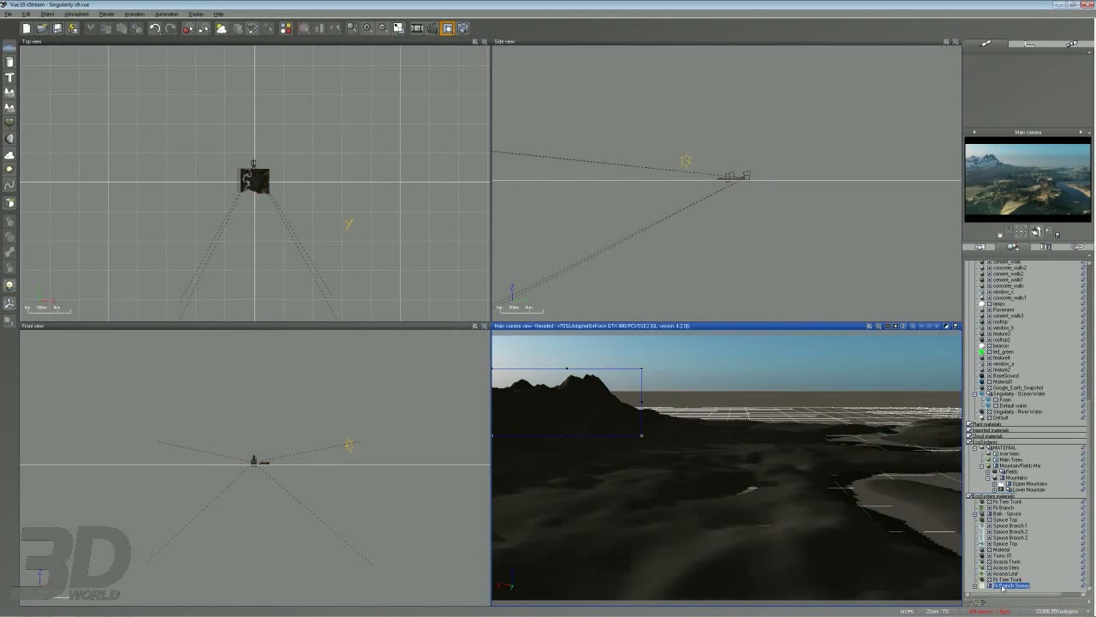
right_click(1002, 587)
left_click(976, 586)
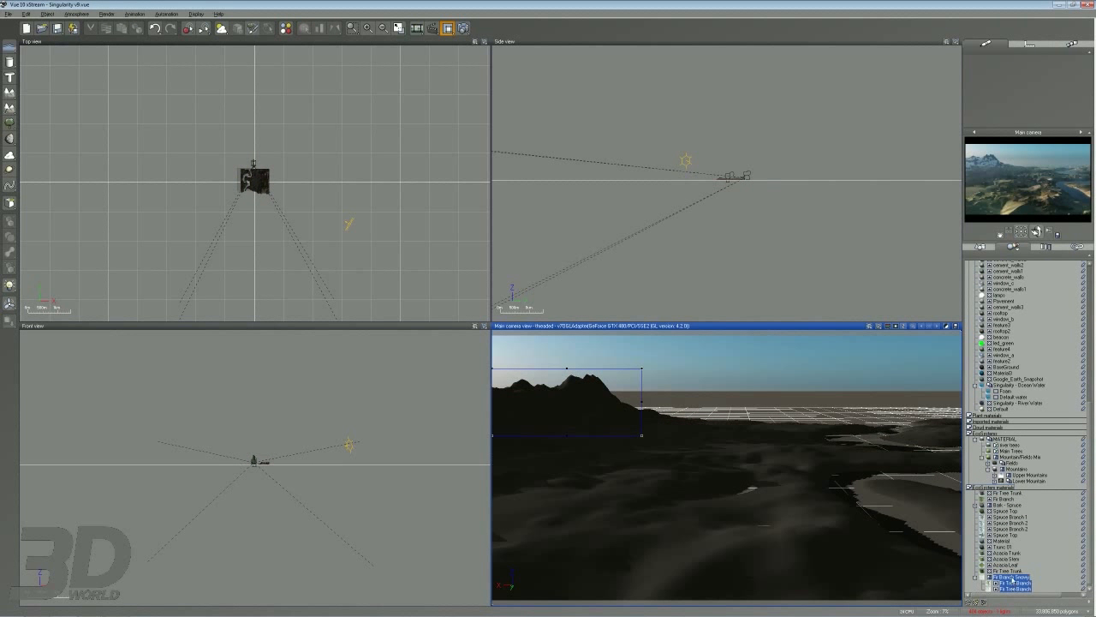
double_click(1015, 588)
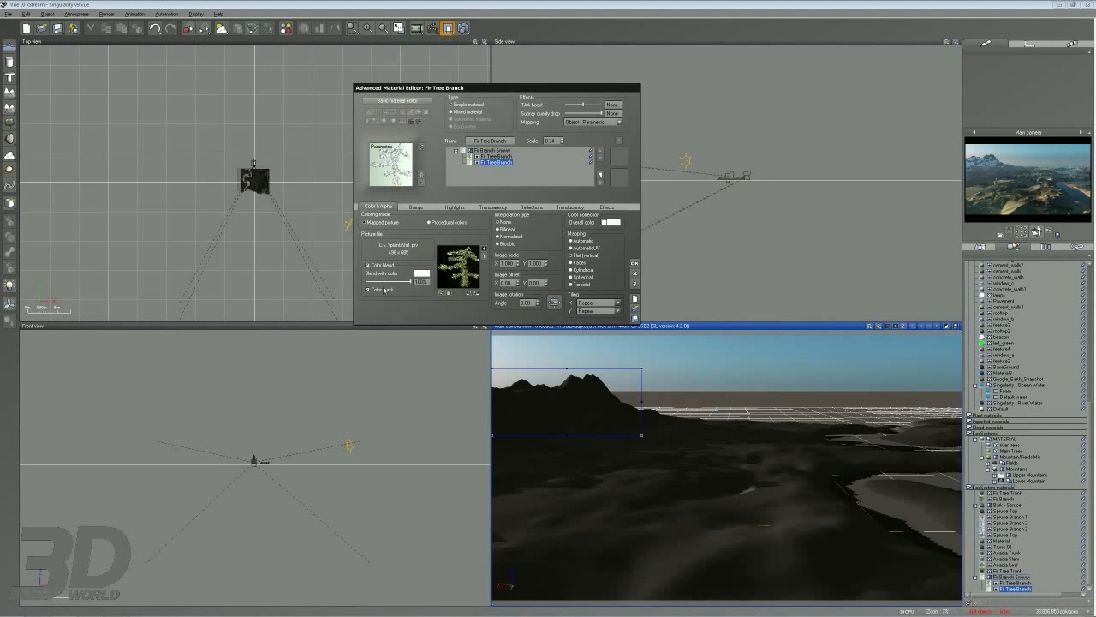
Reset the Fir Tree Branch's overall color, try its white color blend at 0% and 100%, and discard the edits.
mouse_move(410, 281)
left_mouse_down()
mouse_move(366, 281)
mouse_move(411, 281)
left_mouse_up()
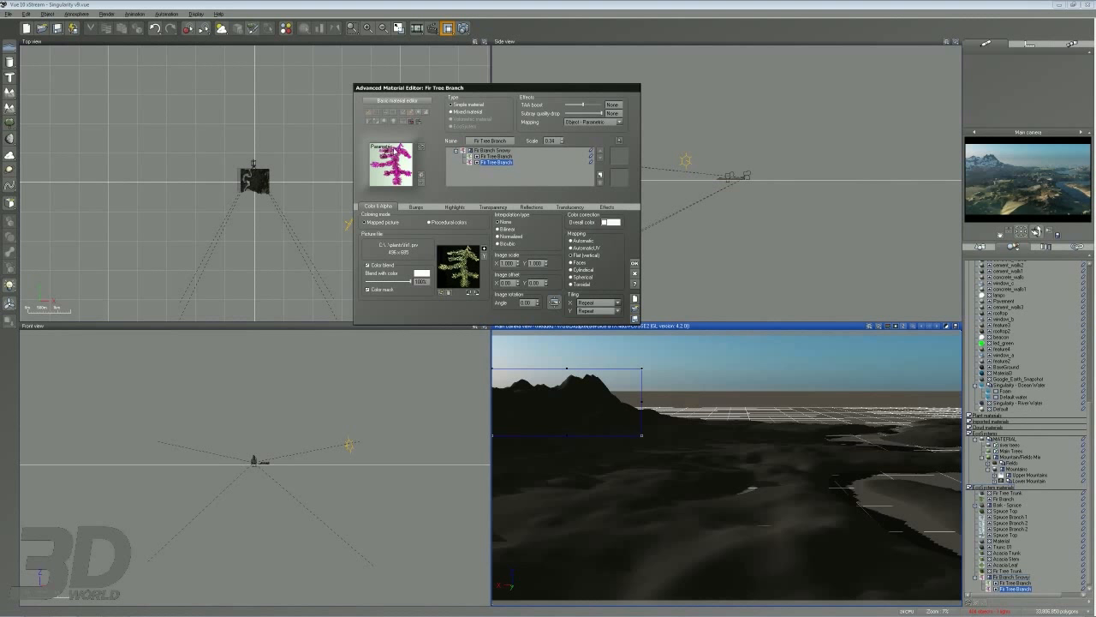
right_click(615, 222)
left_click(633, 233)
left_click_drag(410, 281, 358, 283)
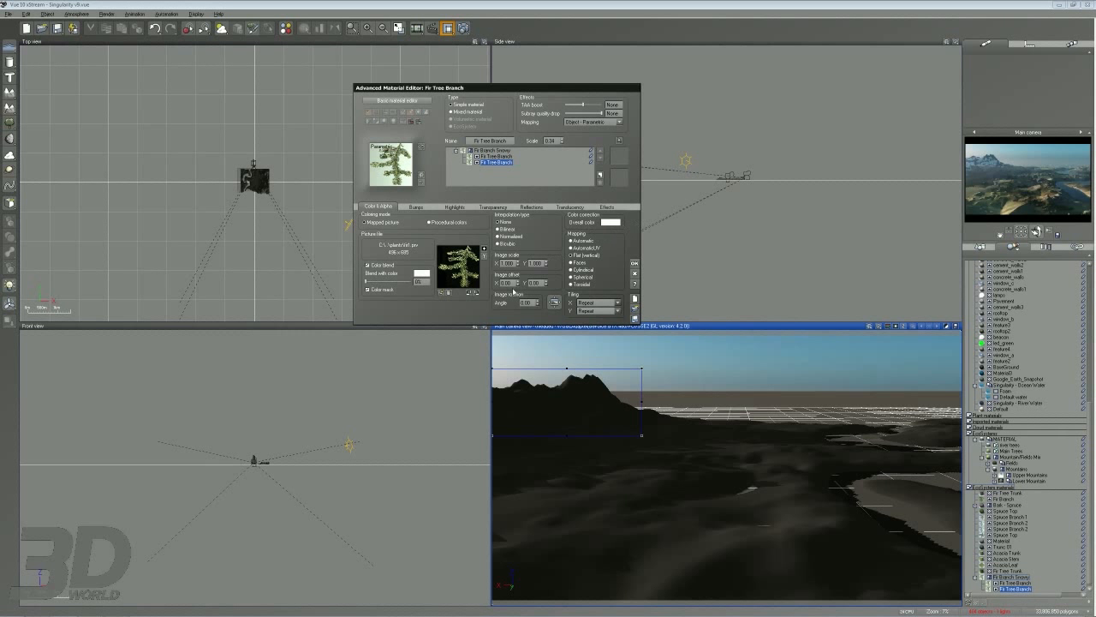
left_click_drag(366, 281, 413, 282)
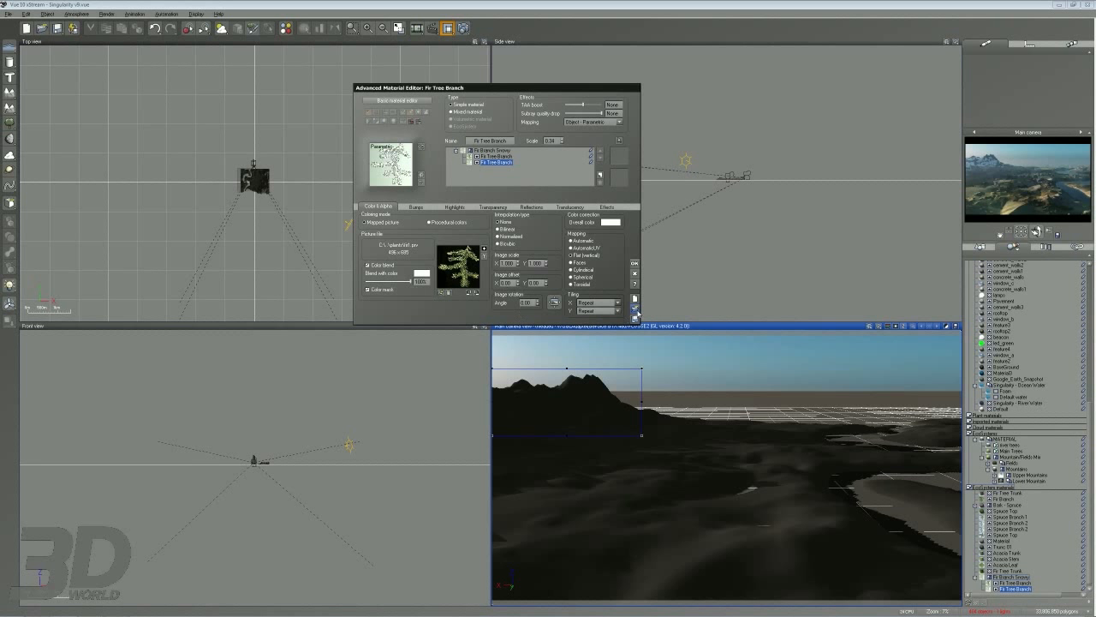
left_click(635, 275)
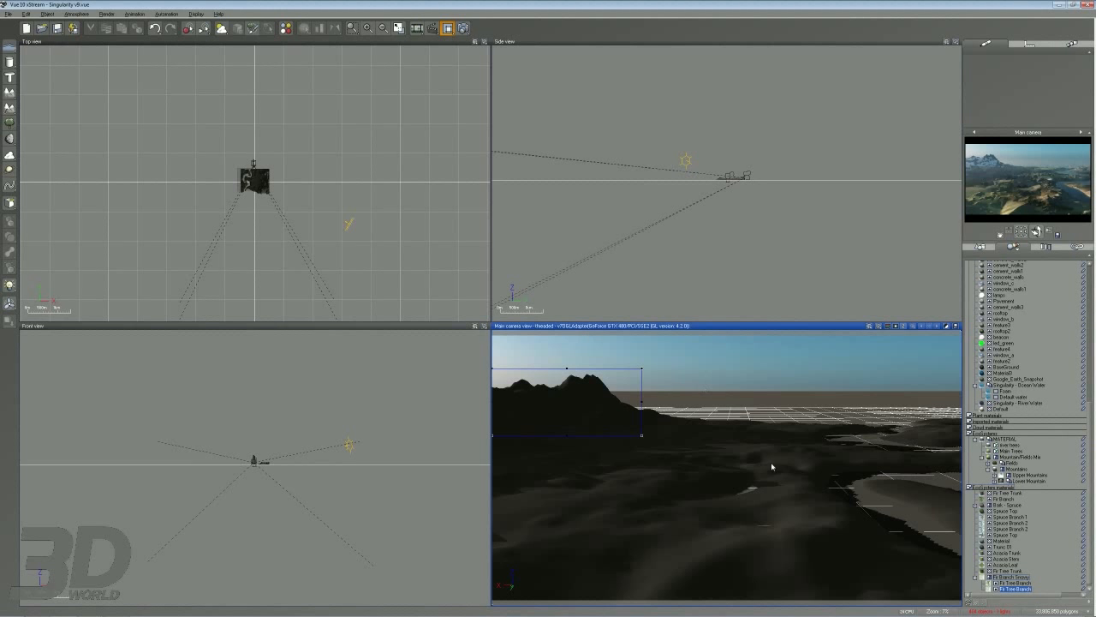
Reopen Terrain2's material and select the Fir Tree's Winter layer under Upper Mountains' Snow.
left_click(981, 247)
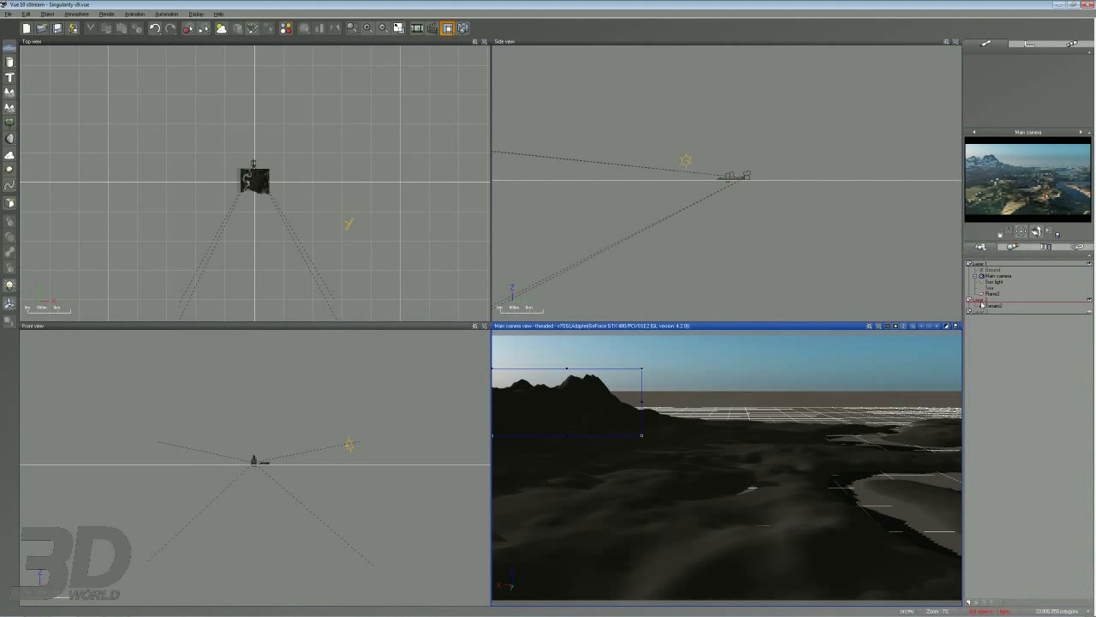
left_click(983, 305)
double_click(1037, 81)
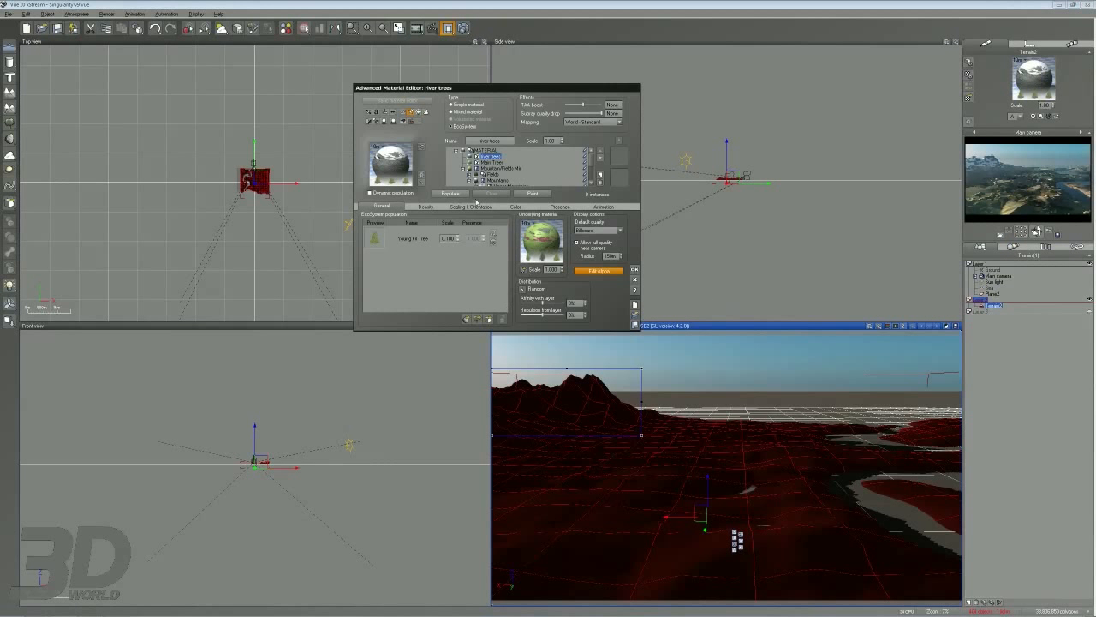
left_click(492, 174)
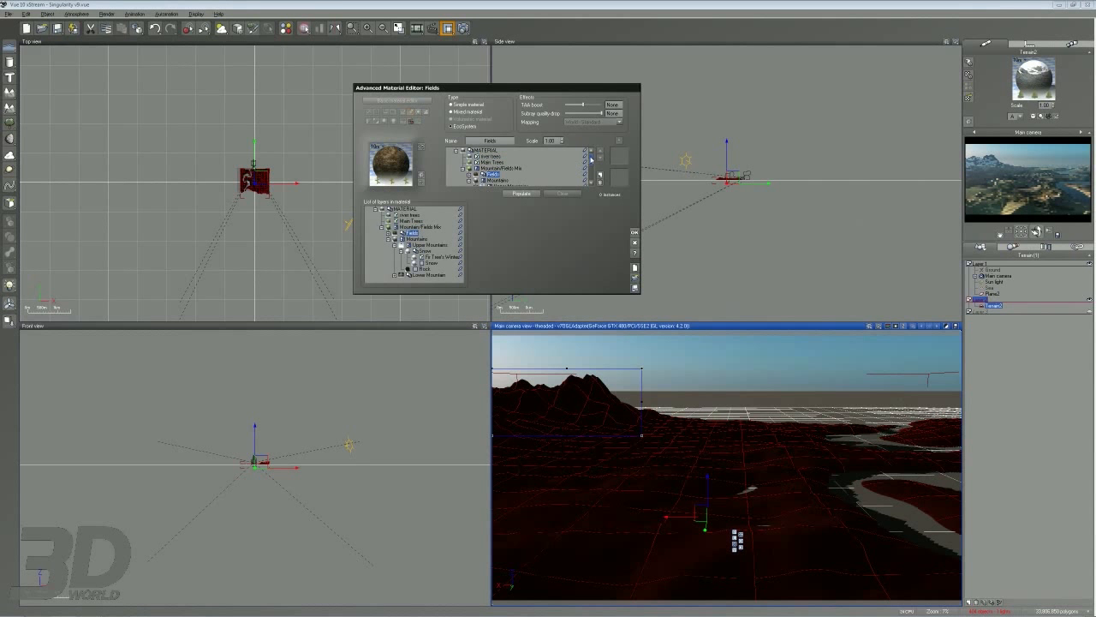
scroll(591, 157, "down", 2)
left_click(511, 167)
left_click(519, 161)
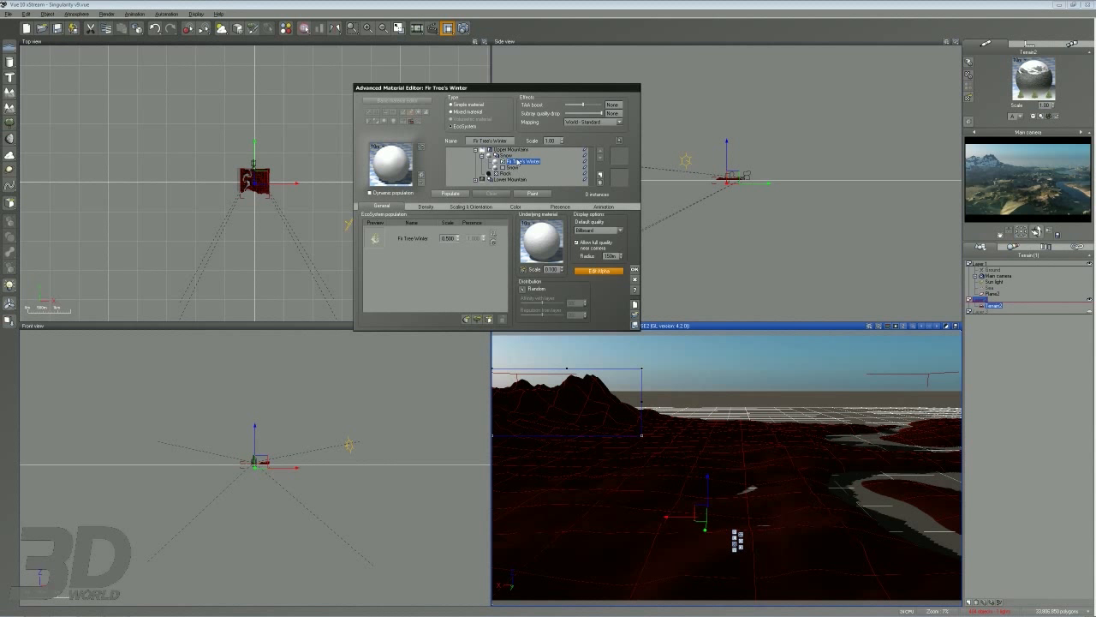
Try a much larger overall scaling for the Fir Tree's Winter layer and populate the terrain with it.
left_click(426, 208)
left_click(454, 209)
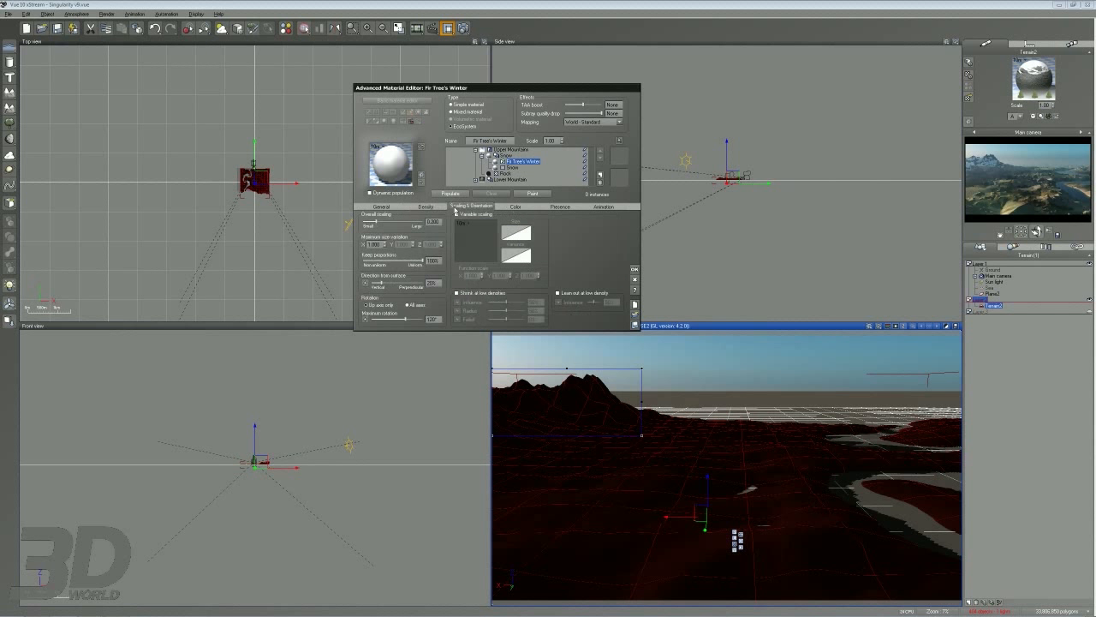
left_click_drag(386, 218, 411, 219)
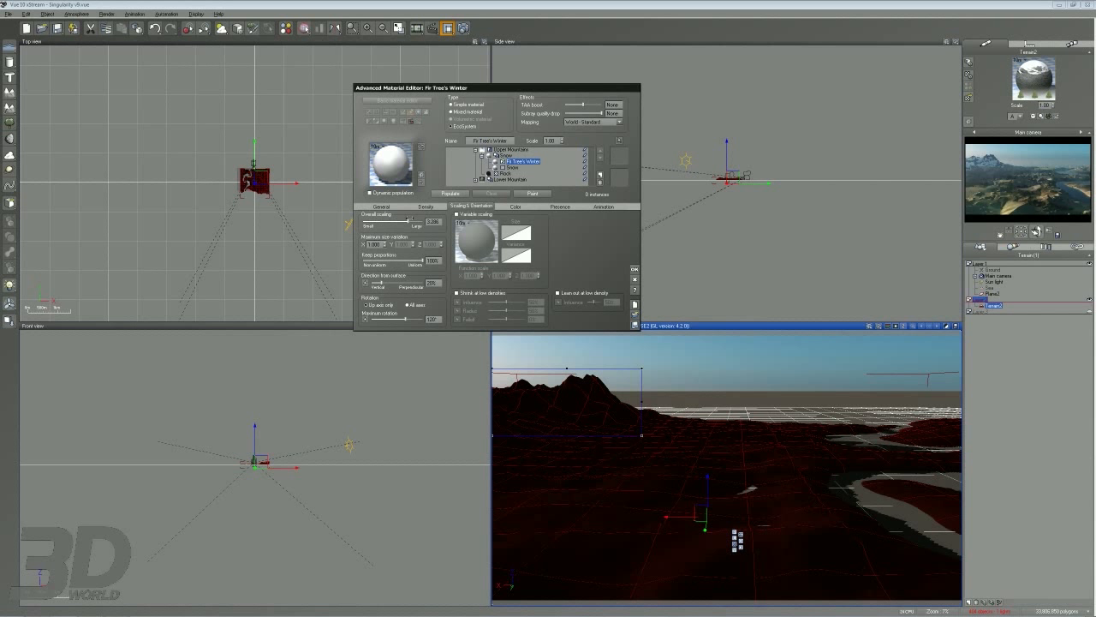
left_click(452, 195)
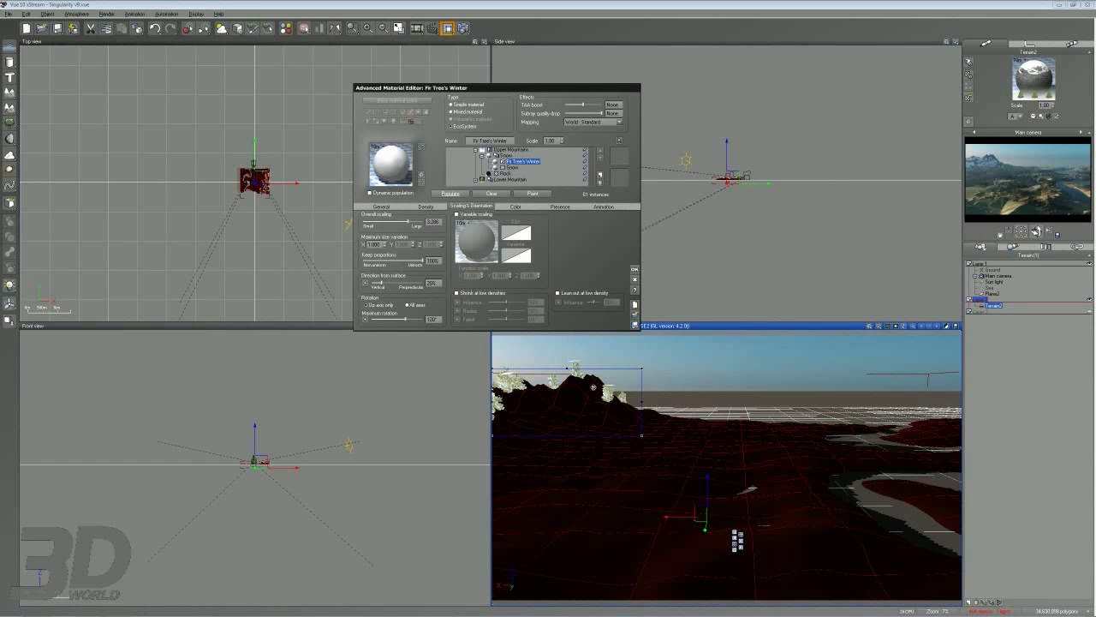
Check the Fir Tree's Winter density settings, reduce the layer's overall scaling to about 1, and repopulate it.
left_click(427, 208)
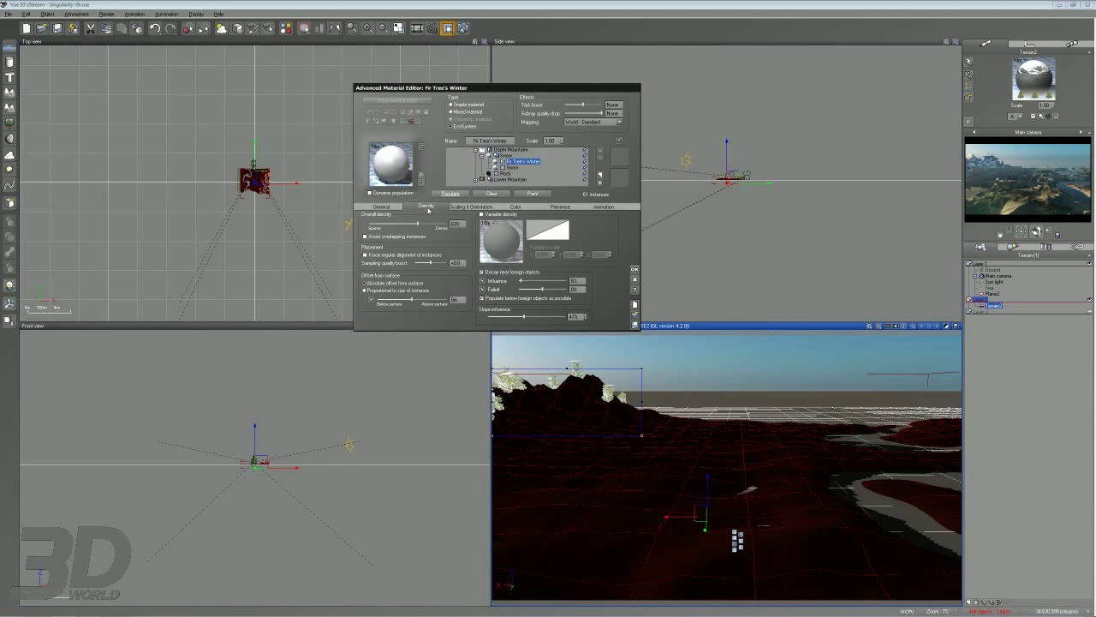
left_click(471, 206)
left_click_drag(410, 220, 395, 220)
left_click(451, 194)
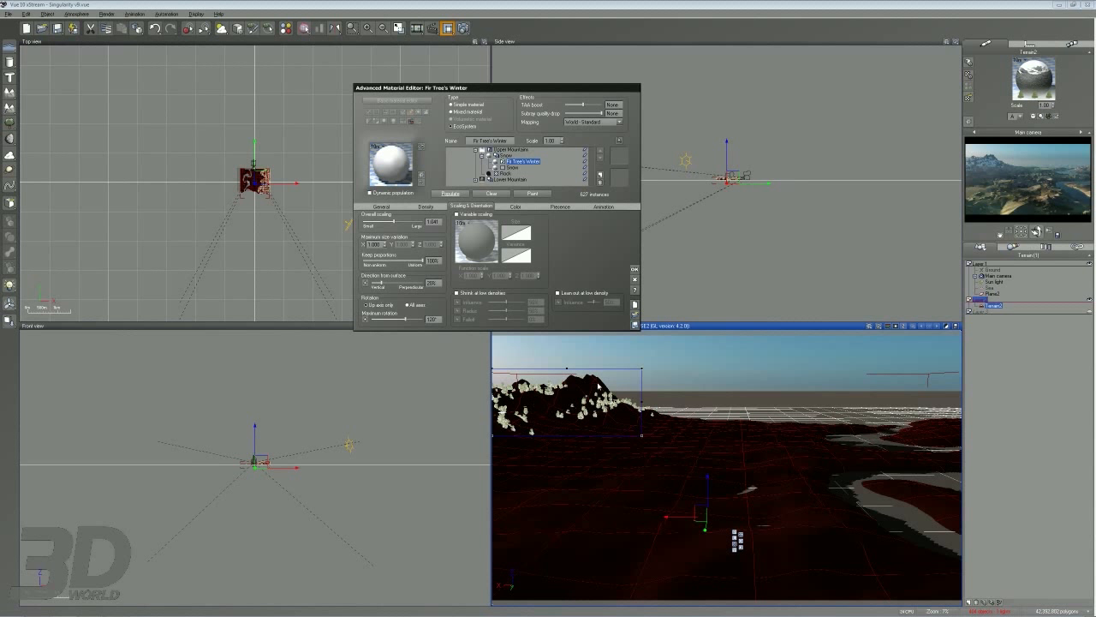
Widen the Fir Tree's Winter layer's altitude range to -1 to 1 and its slope range to 0–180°, and repopulate it.
left_click(558, 206)
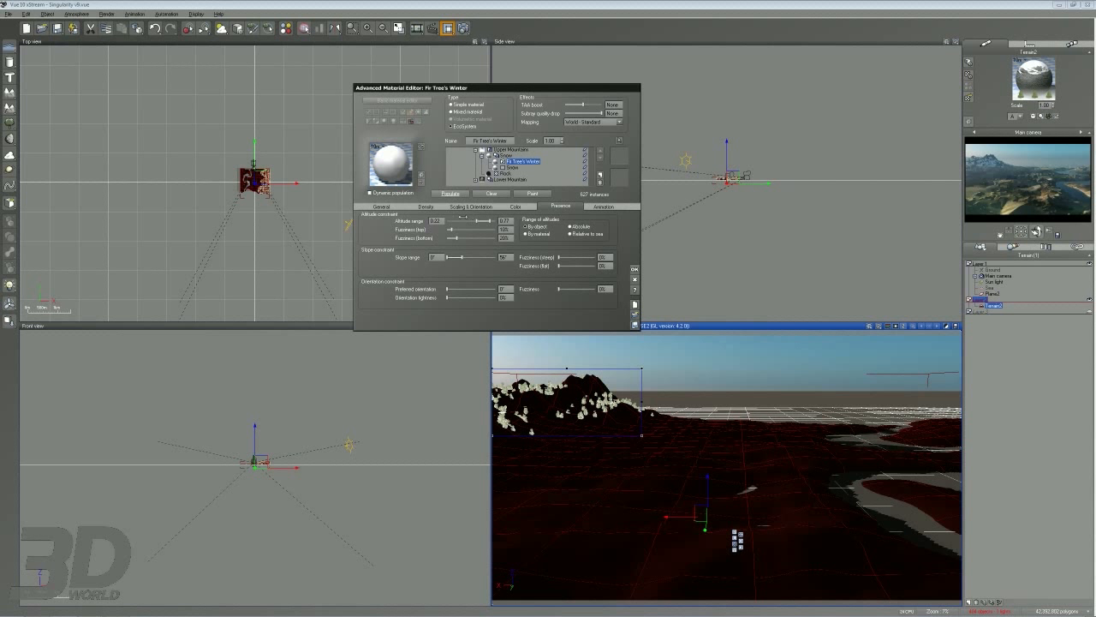
left_click_drag(476, 221, 447, 221)
left_click(450, 192)
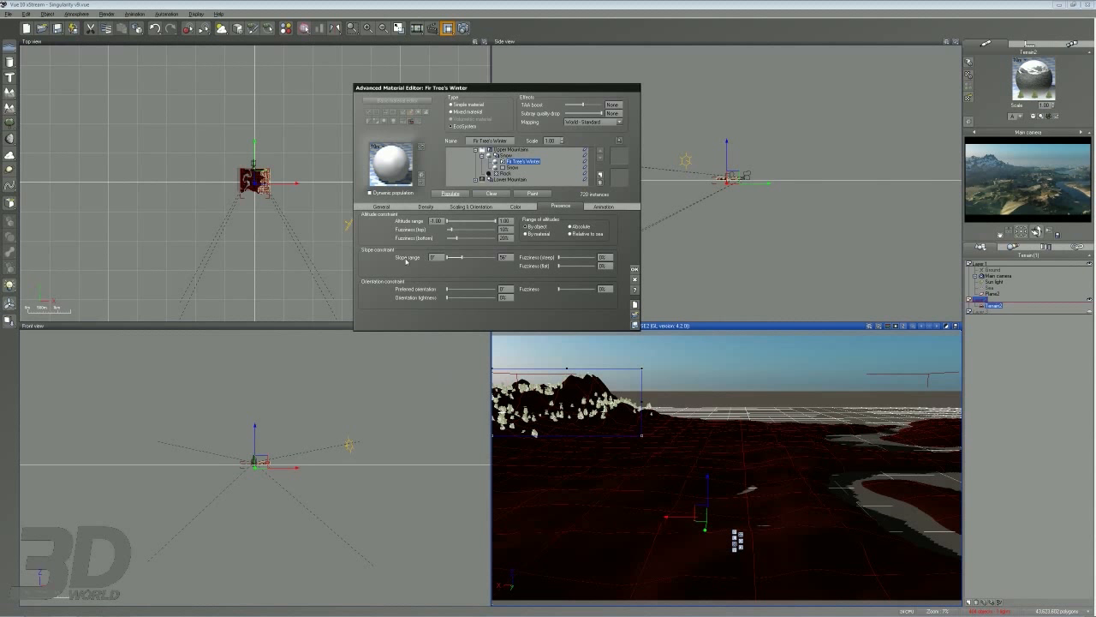
left_click_drag(463, 257, 505, 256)
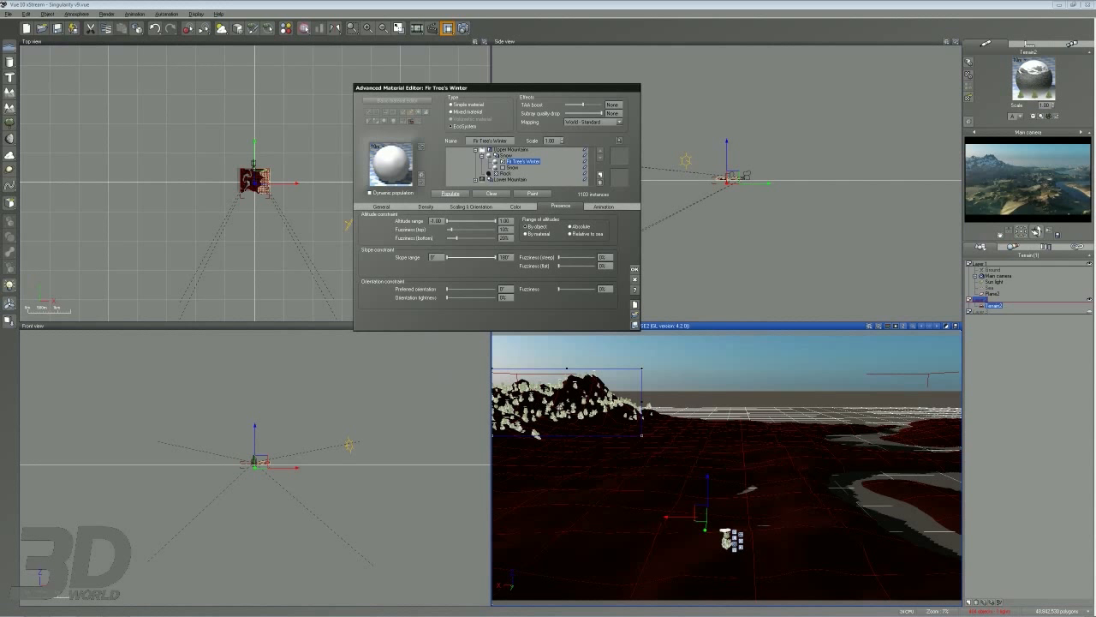
Reduce the Fir Tree's Winter layer's overall scaling to about 0.5, repopulate the terrain, and render the mountain area.
left_click(470, 206)
left_click_drag(406, 221, 386, 221)
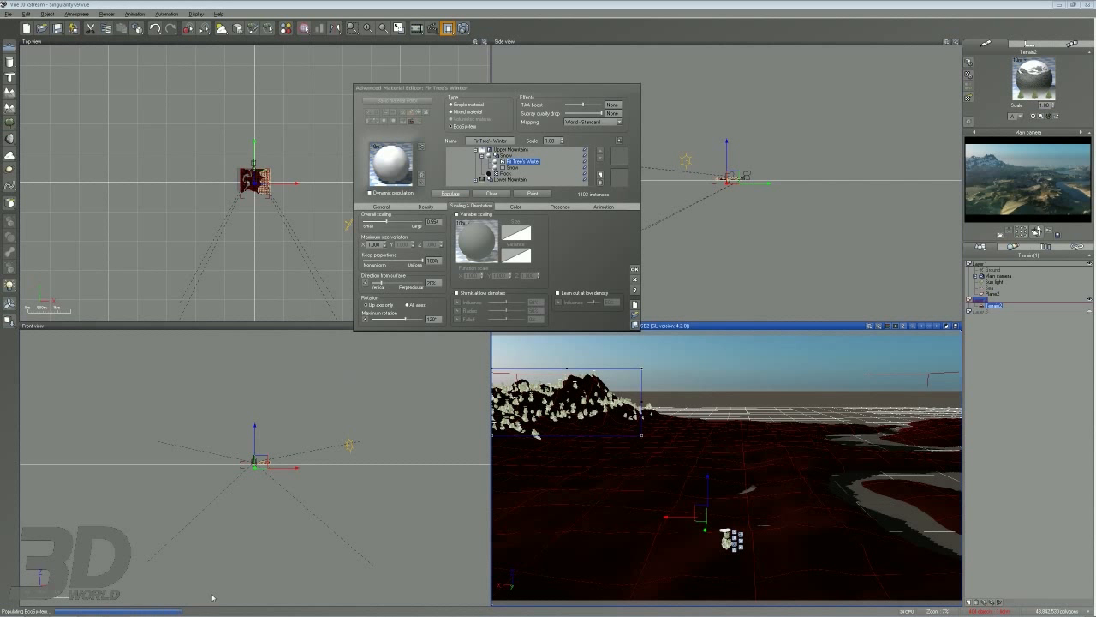
right_click(528, 382)
left_click(588, 248)
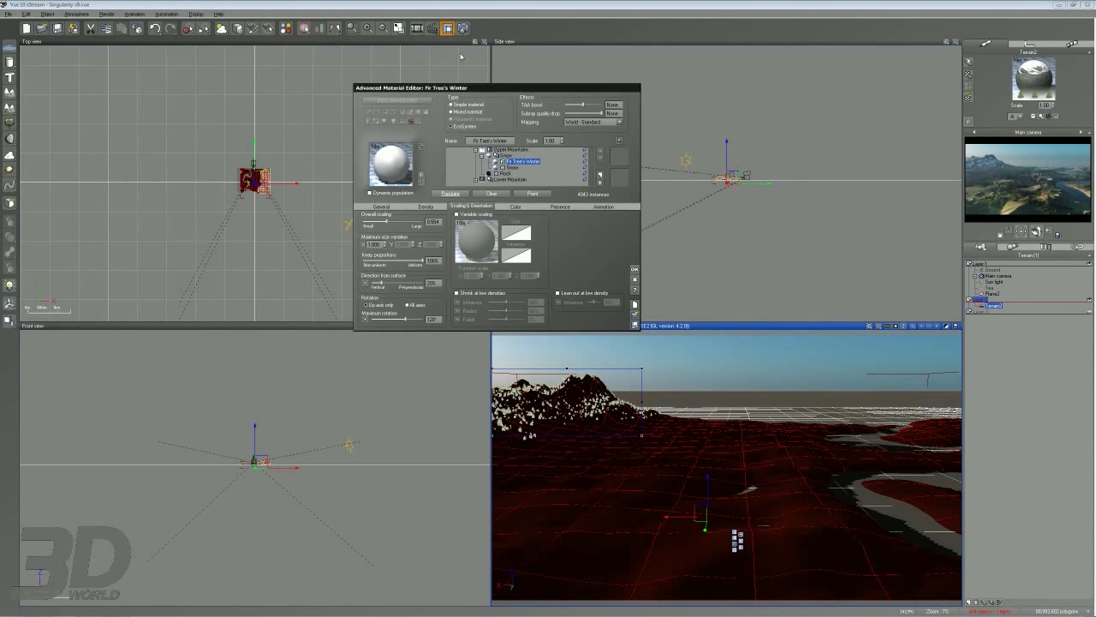
left_click(463, 29)
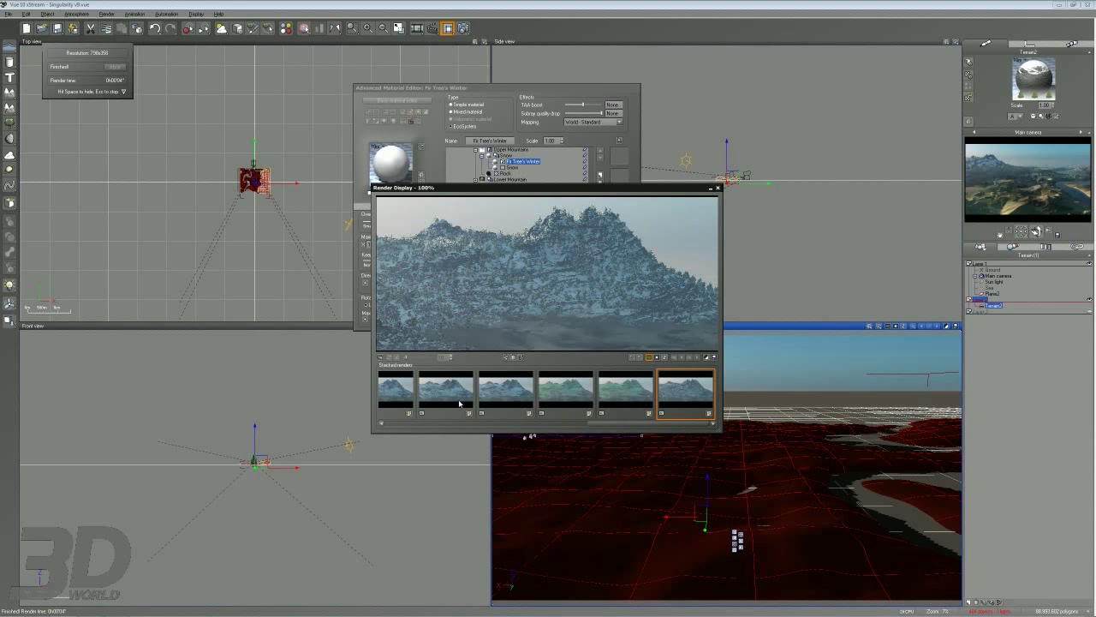
Delete the two green-tinted mountain renders from the stacked renders.
left_click(563, 398)
key("Delete")
key("Delete")
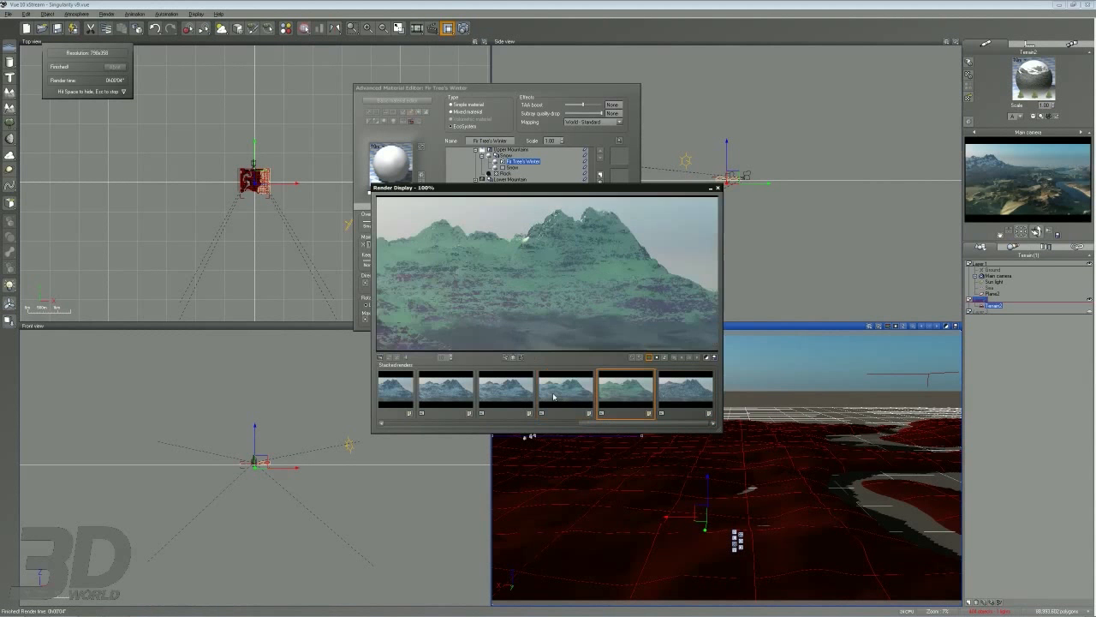
left_click(567, 398)
left_click(605, 399)
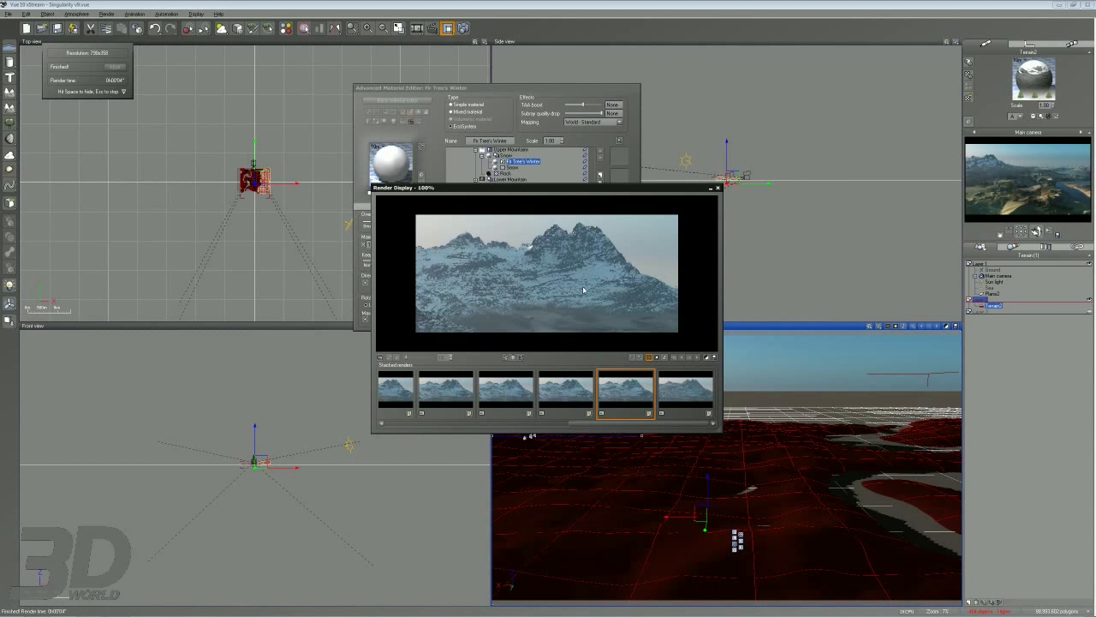
Compare the newest mountain render with the previous one at 200% and close the render display.
left_click(685, 393)
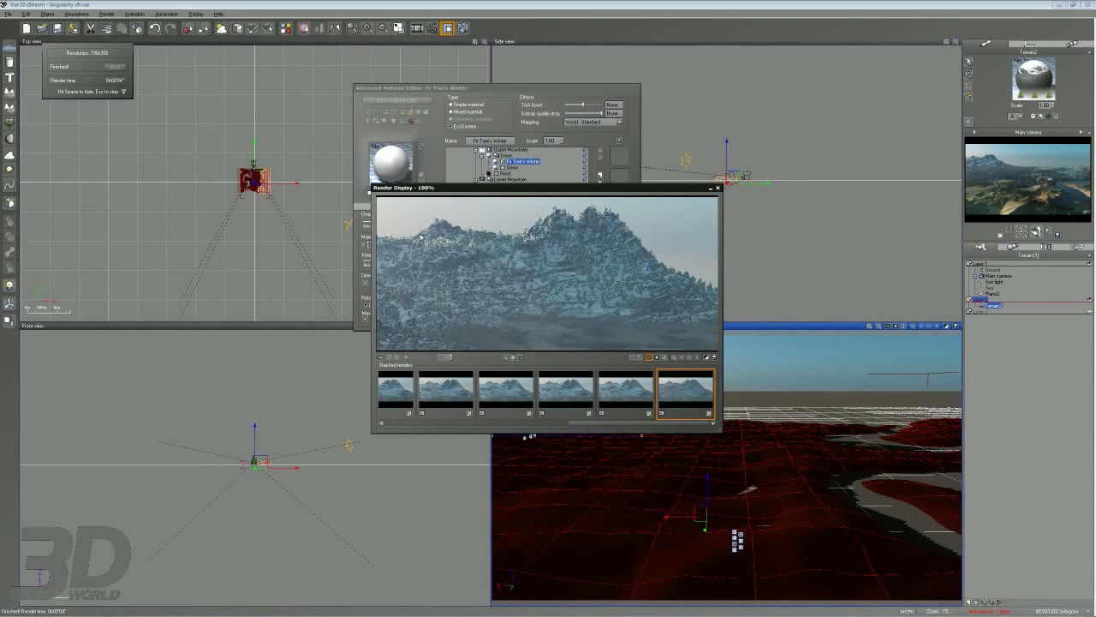
scroll(480, 246, "up", 1)
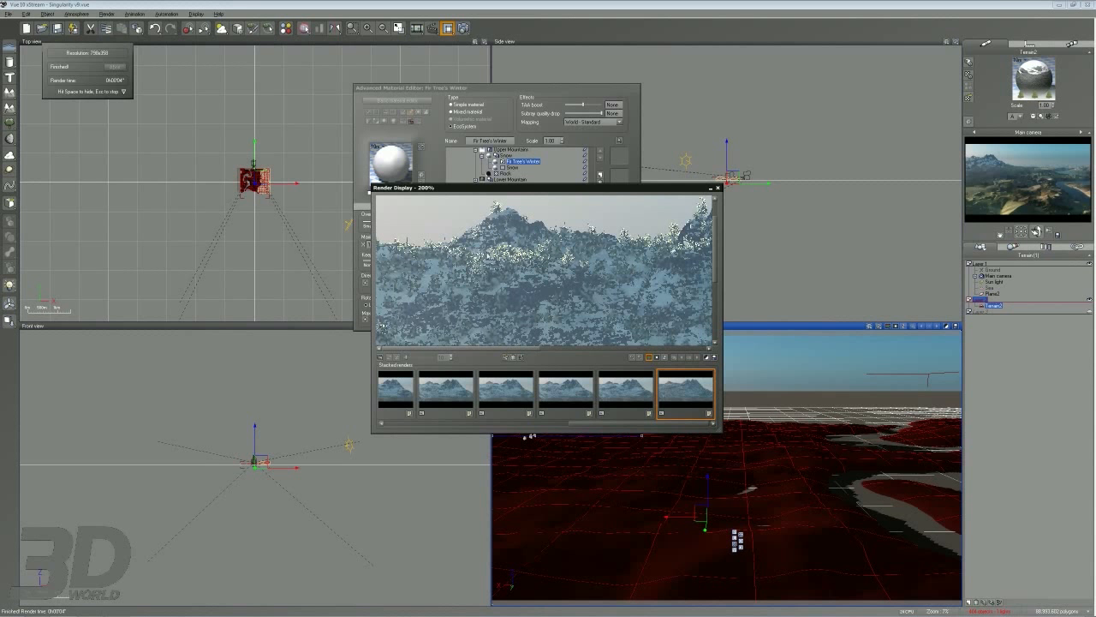
left_click(615, 398)
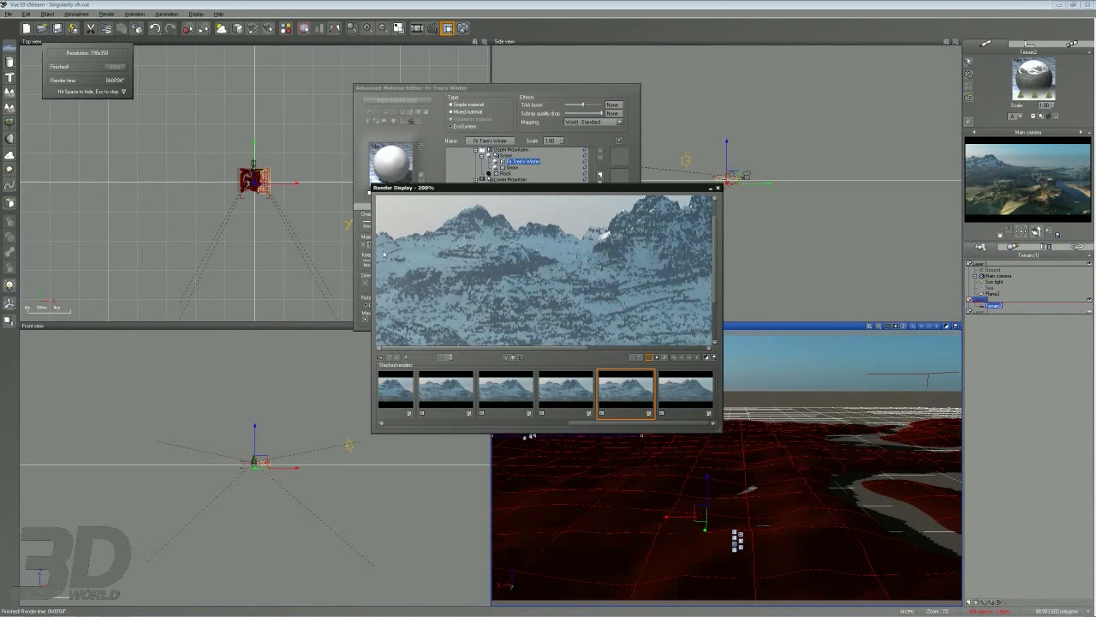
left_click(716, 188)
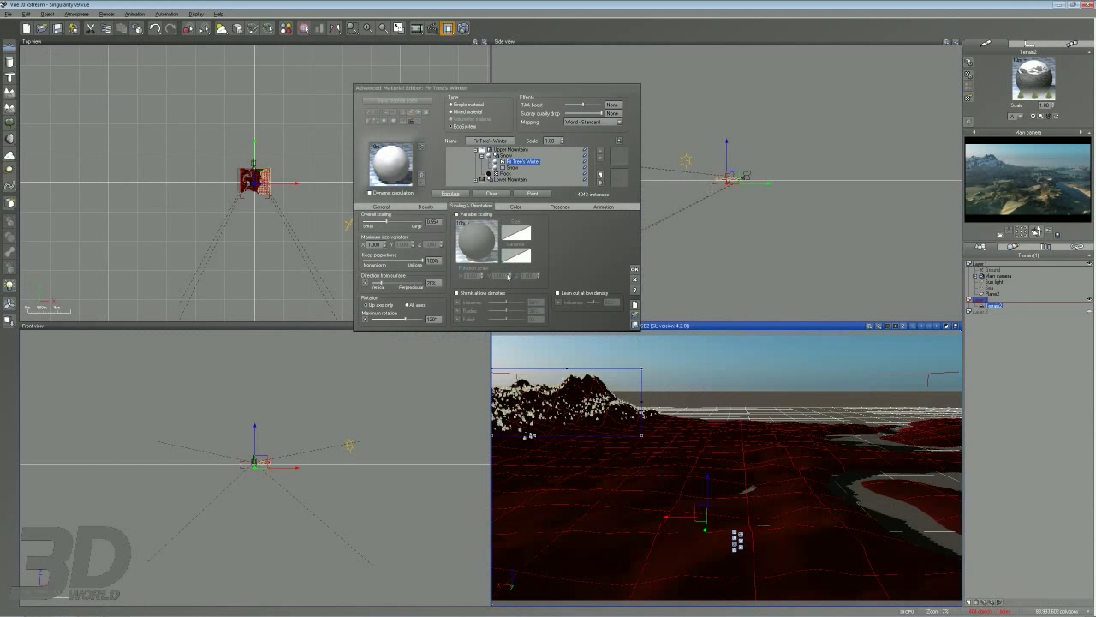
Check the Fir Tree's Winter layer's density and scaling settings and discard the material edits.
left_click(425, 207)
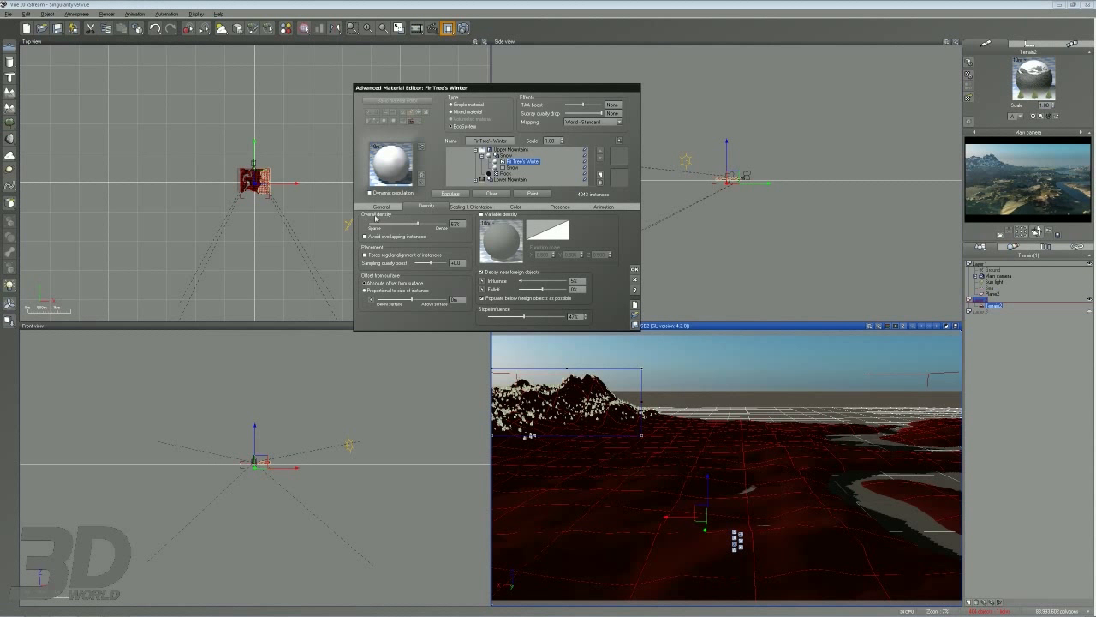
left_click_drag(415, 223, 418, 223)
left_click(472, 206)
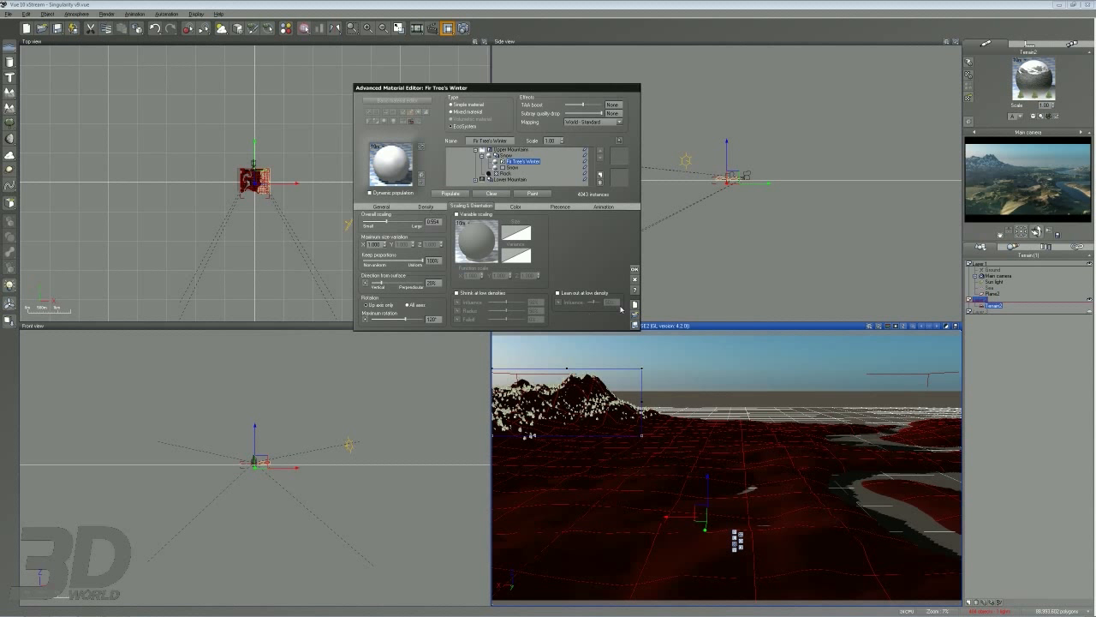
left_click(635, 281)
Reopen Terrain2's material and select the Fir Trees layer under Lower Mountain.
right_click(1032, 77)
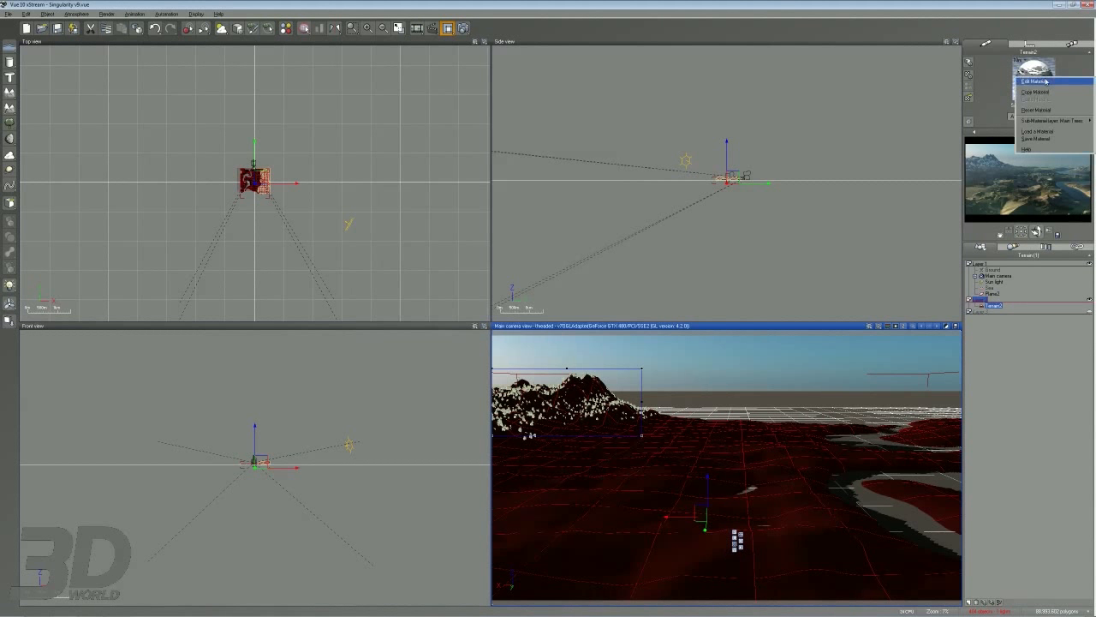
left_click(1038, 82)
left_click_drag(591, 161, 591, 175)
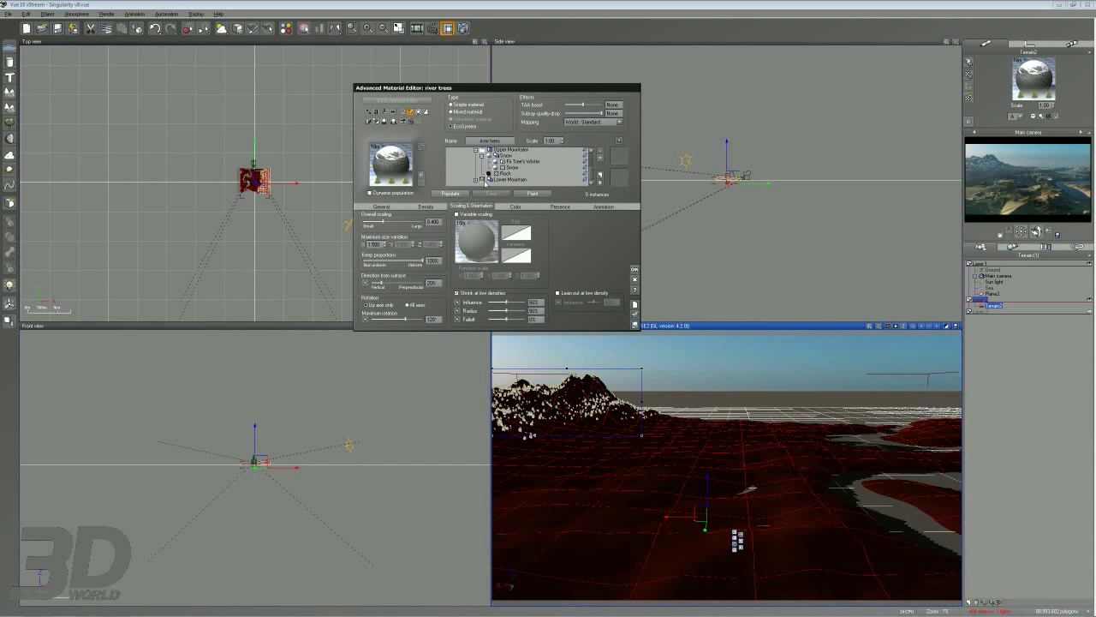
left_click(476, 179)
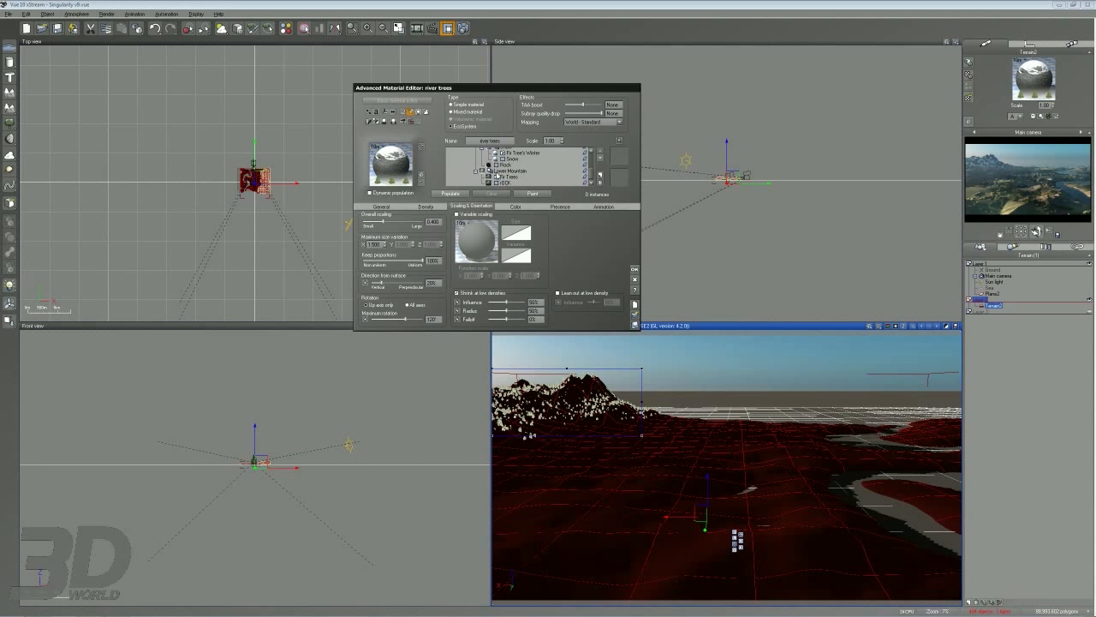
left_click(508, 176)
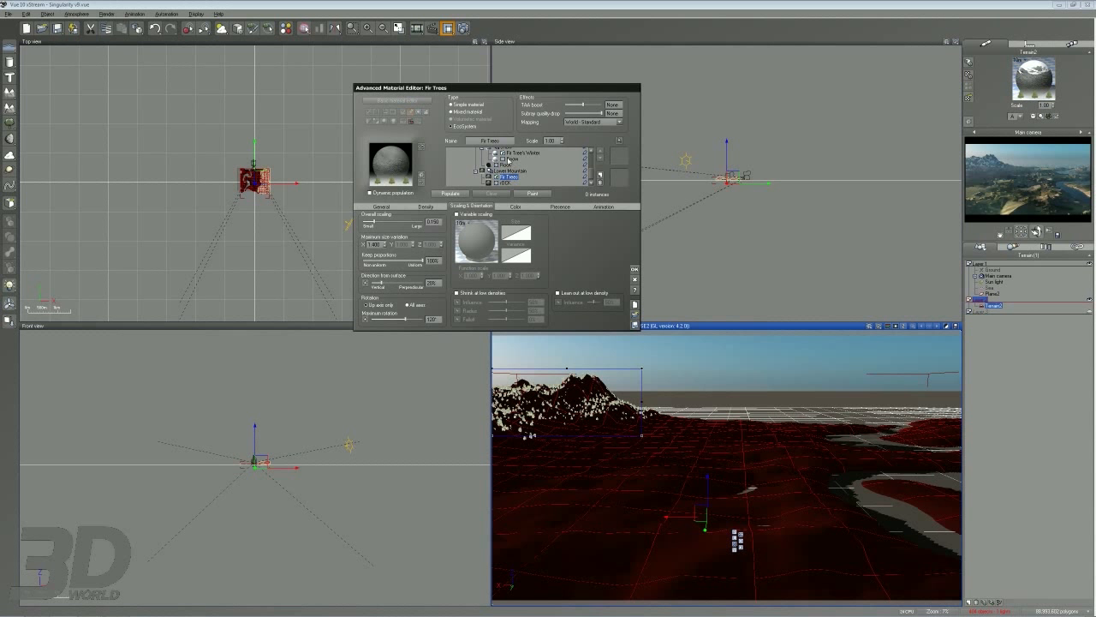
Inspect the Young Fir Tree's population scale and set the Fir Trees layer's overall density to about 75%.
left_click(381, 207)
left_click(405, 241)
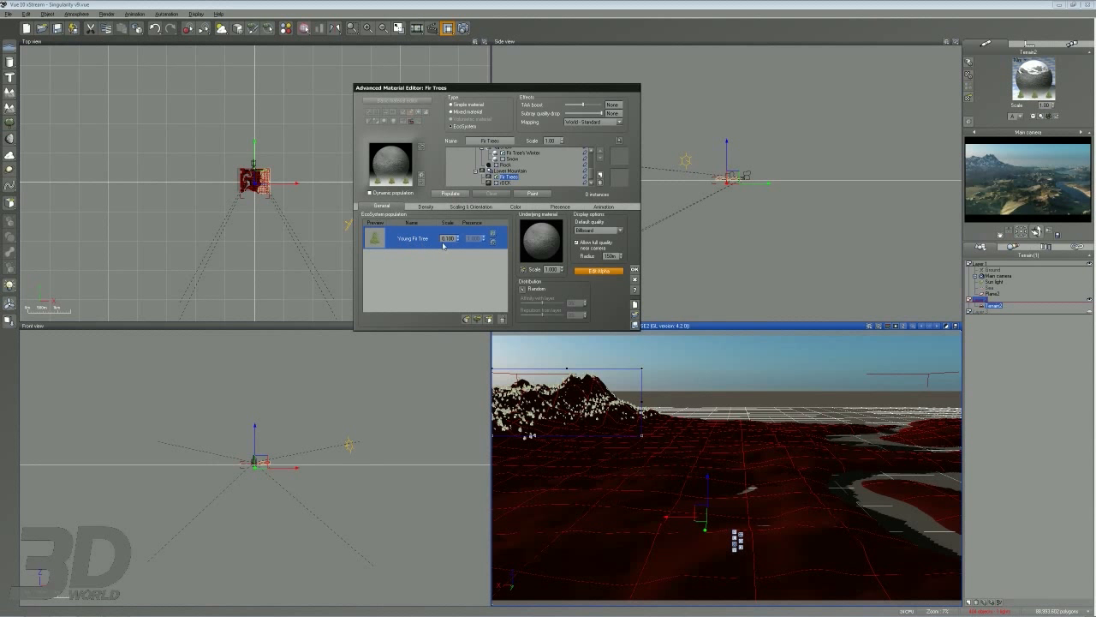
left_click(447, 239)
left_click(426, 207)
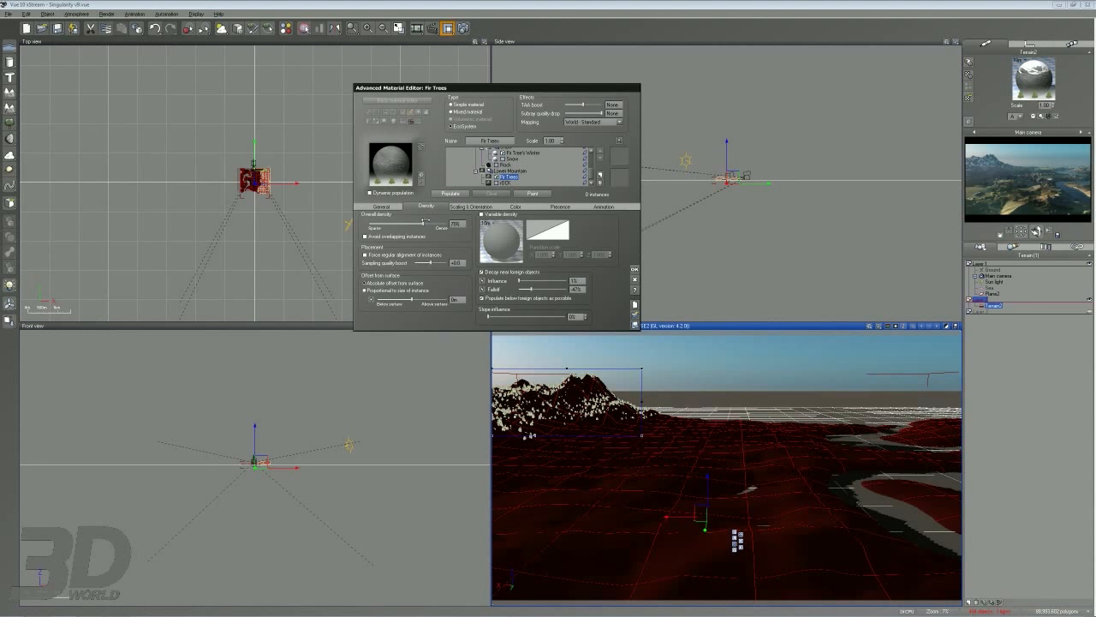
left_click_drag(423, 222, 428, 222)
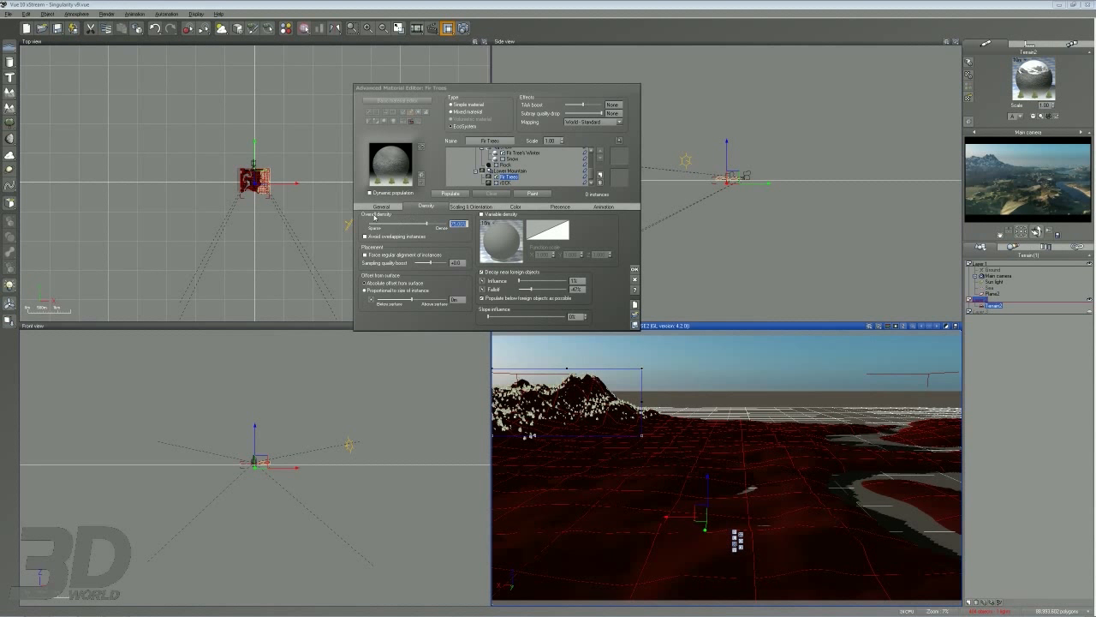
Compare the Fir Tree's Winter layer's overall density with that of the Fir Trees layer.
left_click(518, 154)
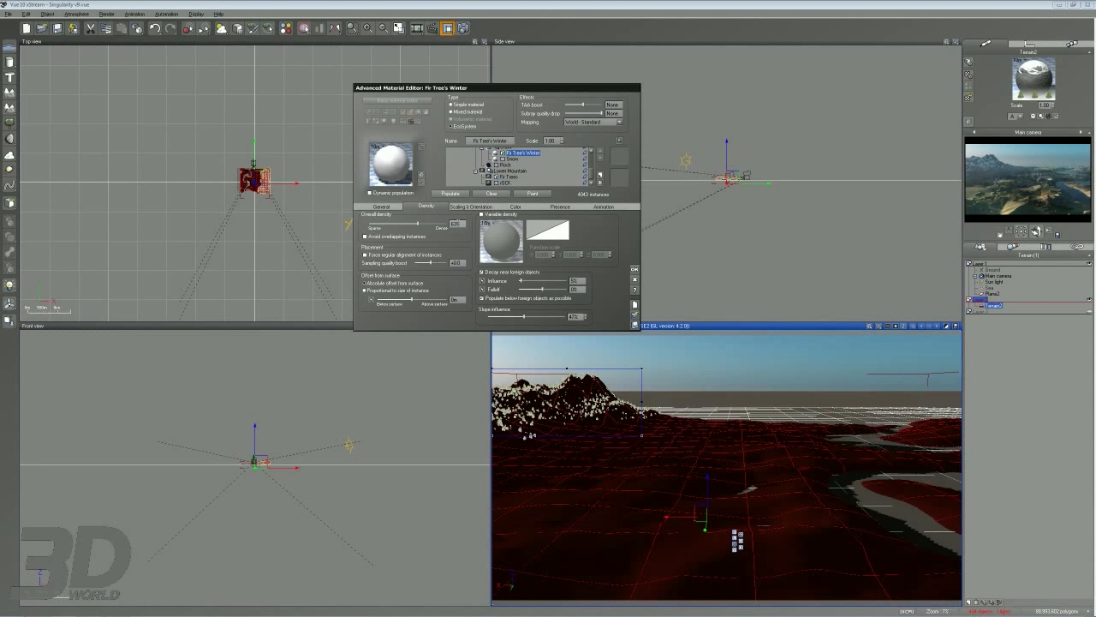
left_click(461, 223)
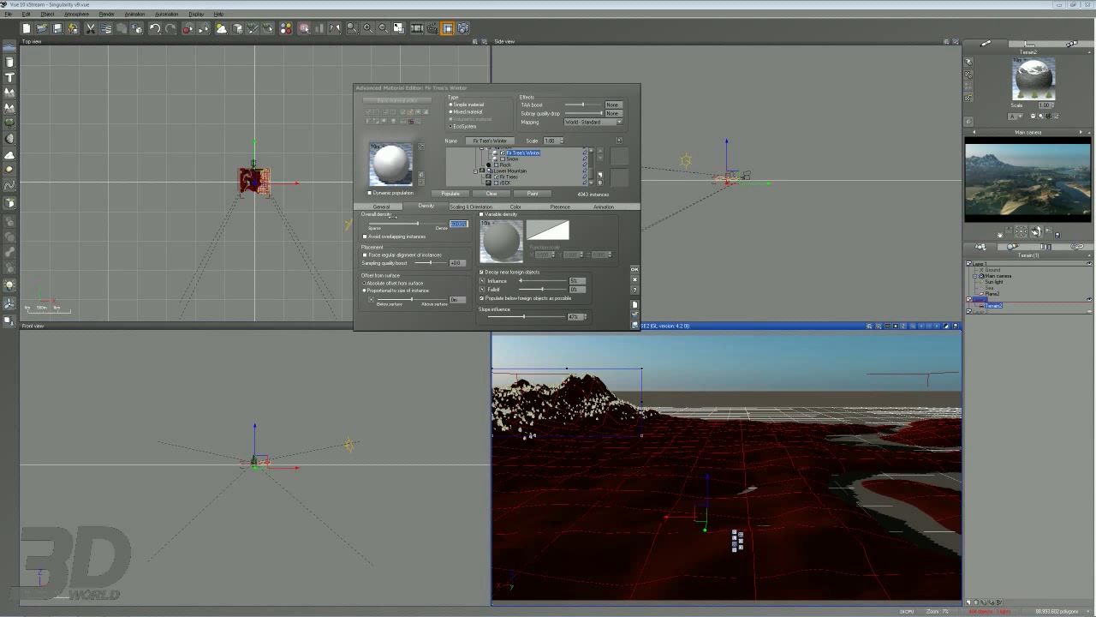
left_click(509, 176)
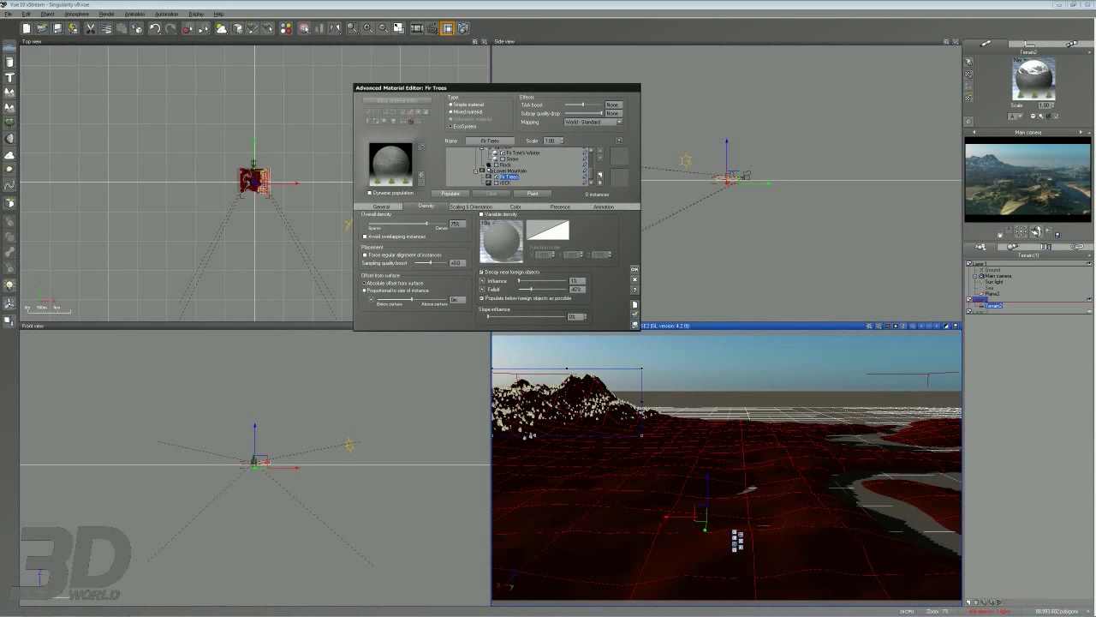
mouse_move(524, 382)
left_mouse_down()
mouse_move(559, 418)
mouse_move(613, 428)
mouse_move(572, 433)
mouse_move(606, 430)
left_mouse_up()
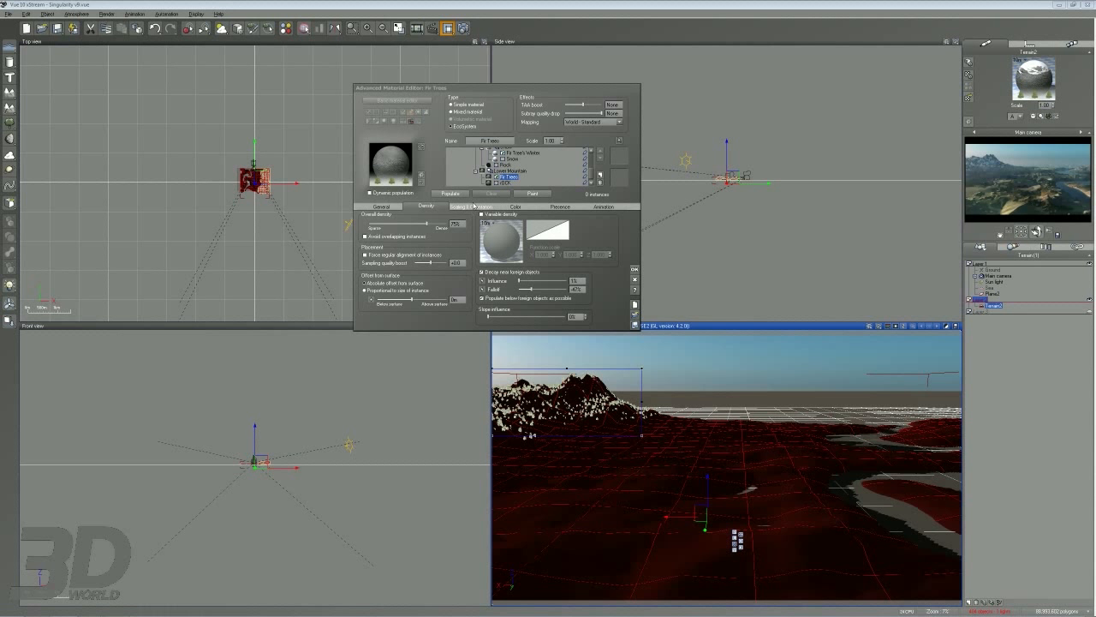
Set the Fir Trees layer's maximum size variation to 1 in X and 1.4 in Z, with proportions kept at about 77%.
left_click(472, 206)
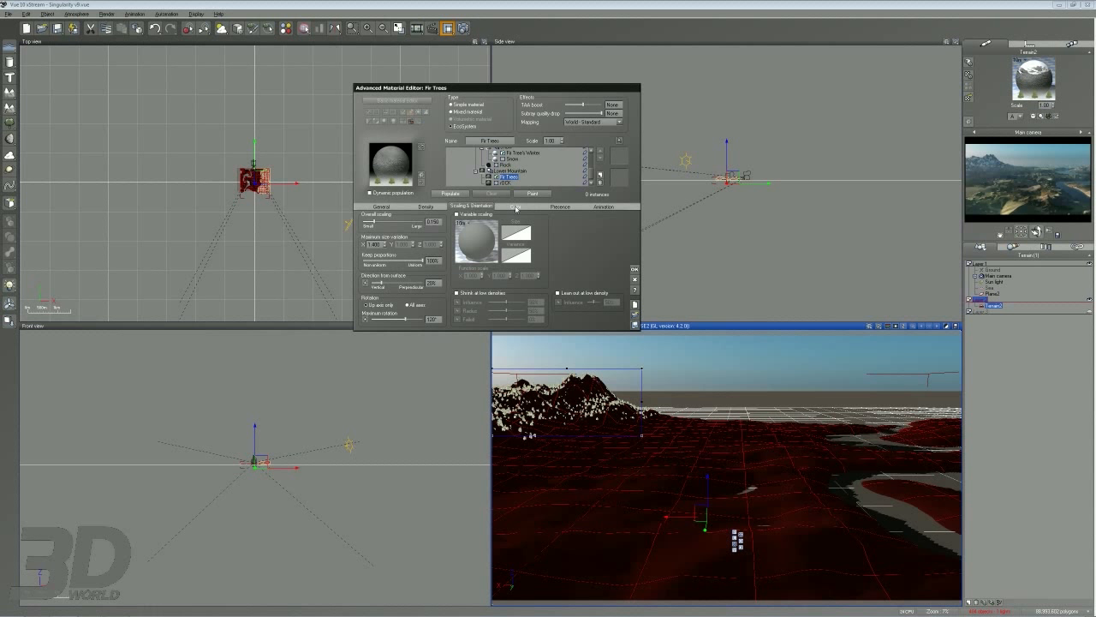
double_click(373, 244)
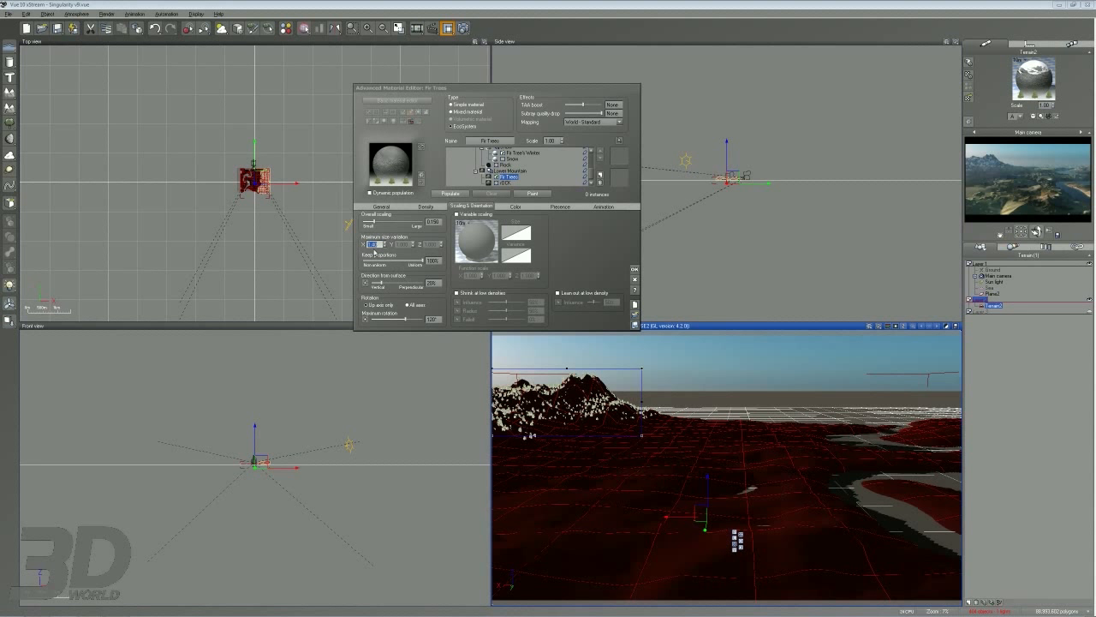
type("1")
left_click_drag(422, 261, 408, 260)
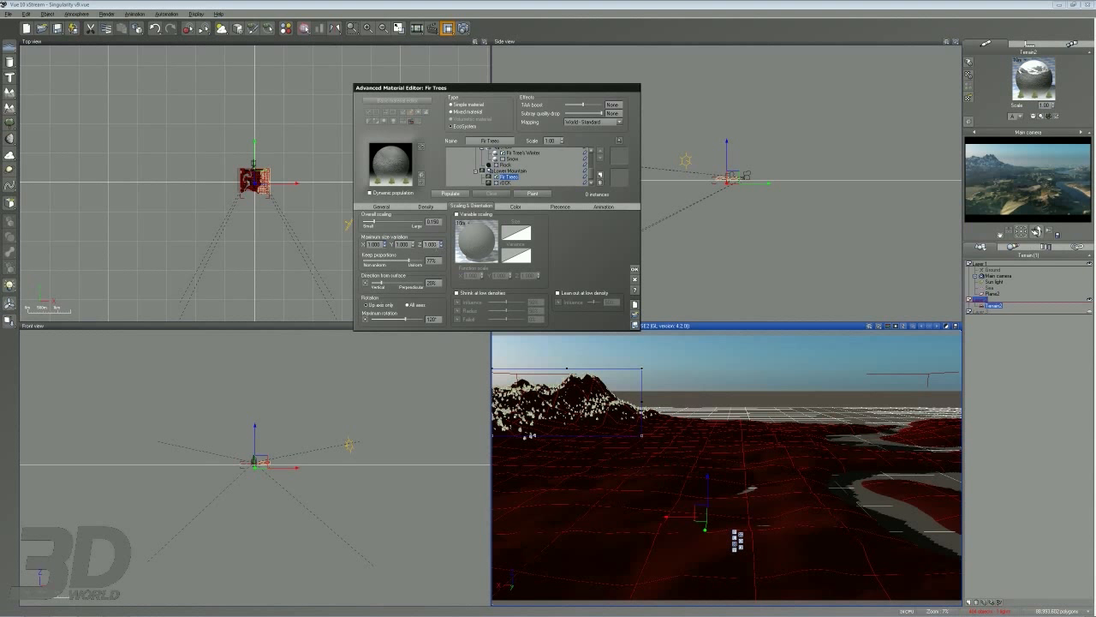
left_click(431, 245)
type("1.4")
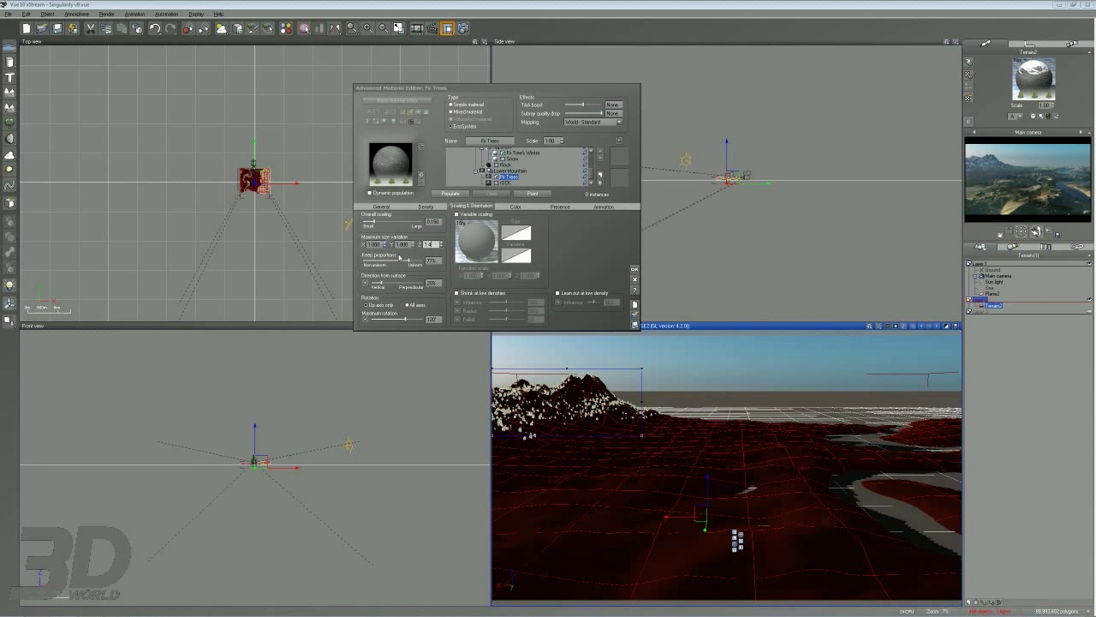
key("Return")
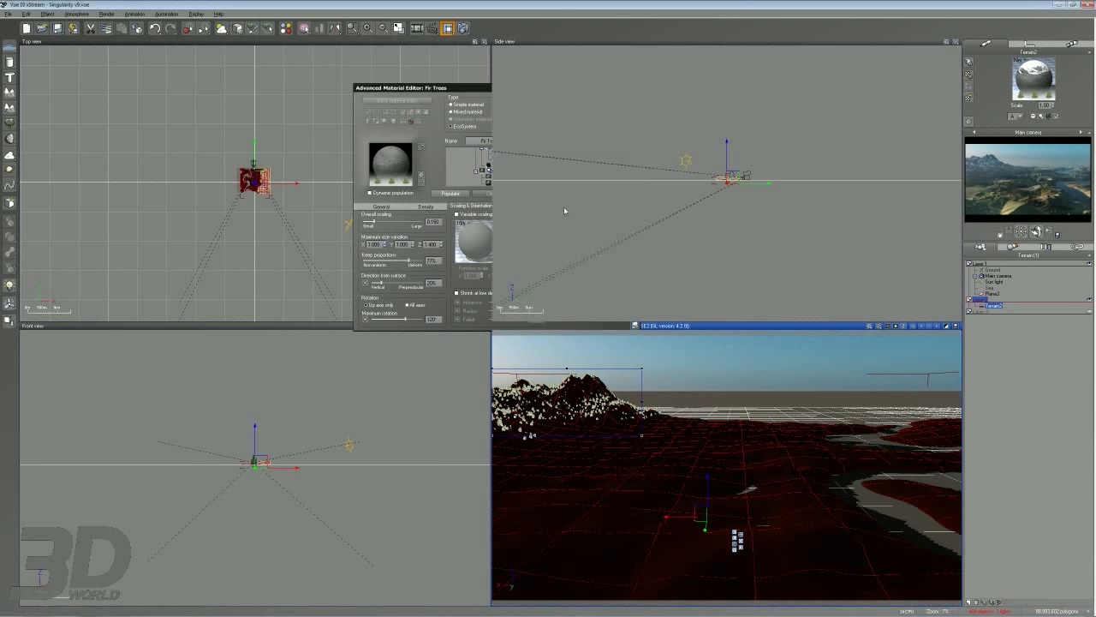
Reopen Terrain2's material and raise the upper altitude limit of the Fir Trees layer under Lower Mountain.
left_click(994, 306)
right_click(1033, 75)
left_click(1052, 82)
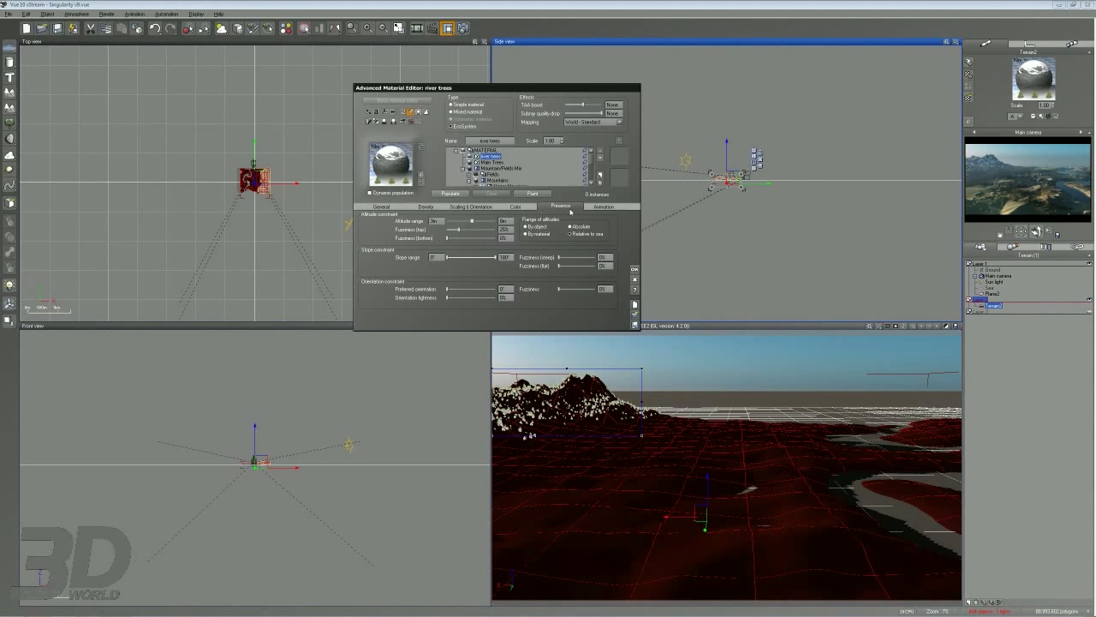
left_click_drag(591, 155, 591, 178)
left_click(518, 175)
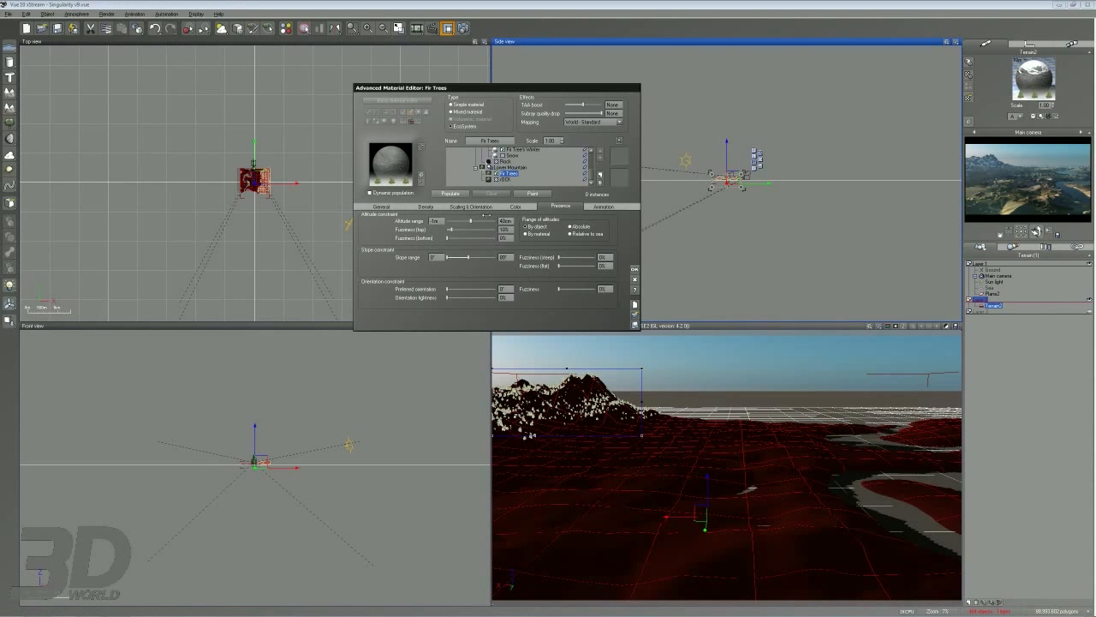
left_click_drag(482, 219, 487, 219)
left_click_drag(471, 221, 497, 221)
Clear the Fir Tree's Winter layer's population and reselect the Fir Trees layer under Lower Mountain.
left_click(470, 207)
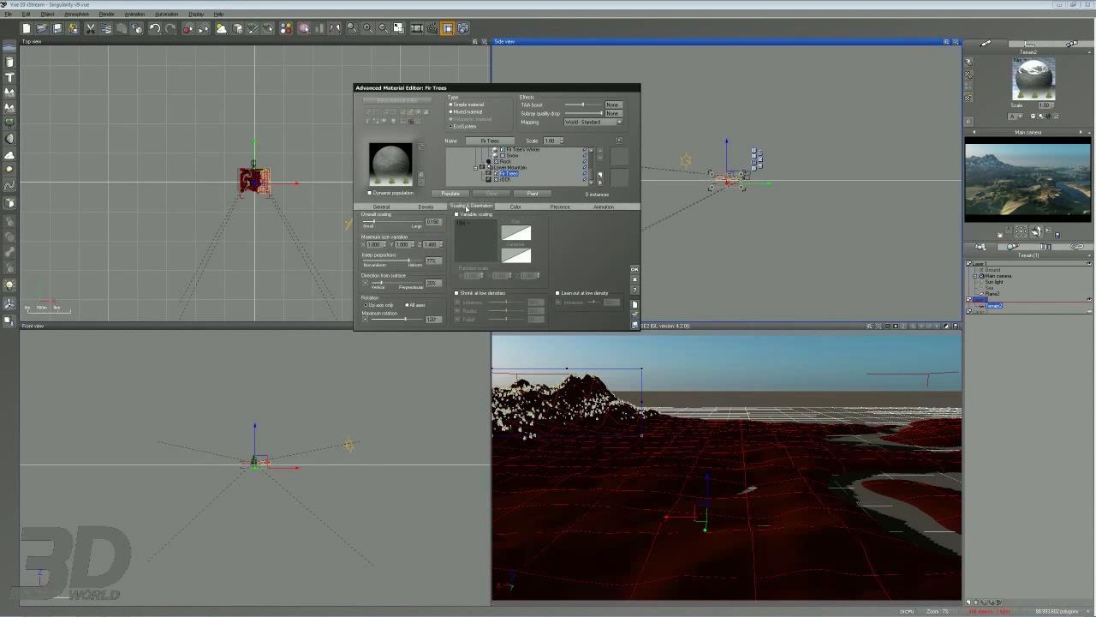
left_click(519, 149)
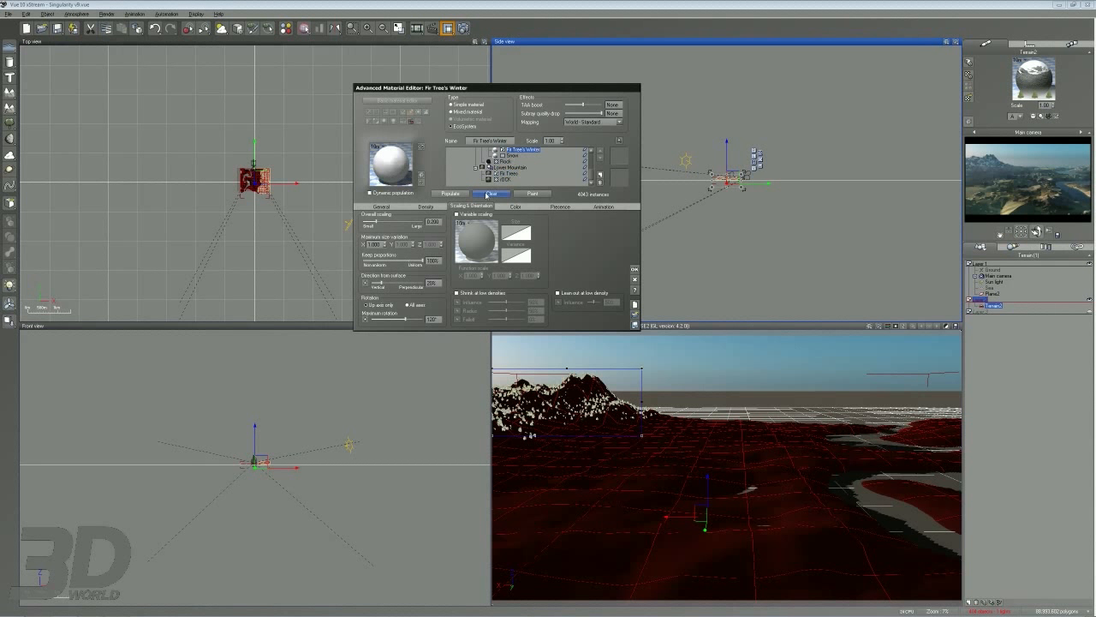
left_click(508, 173)
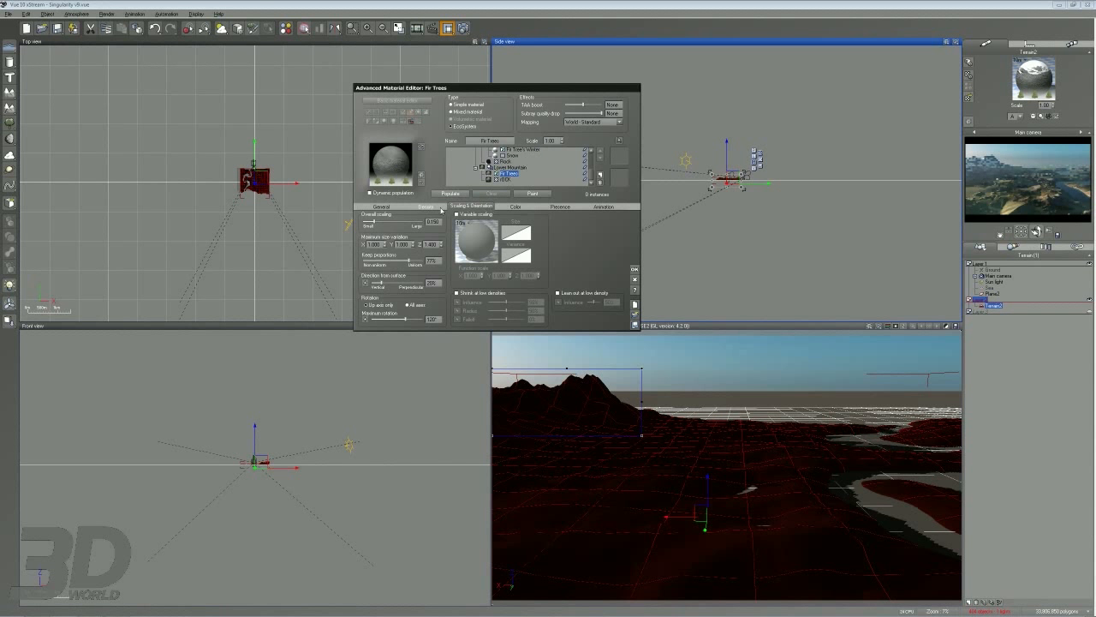
Populate the Fir Trees layer and look at its parent Lower Mountain layer.
left_click(450, 193)
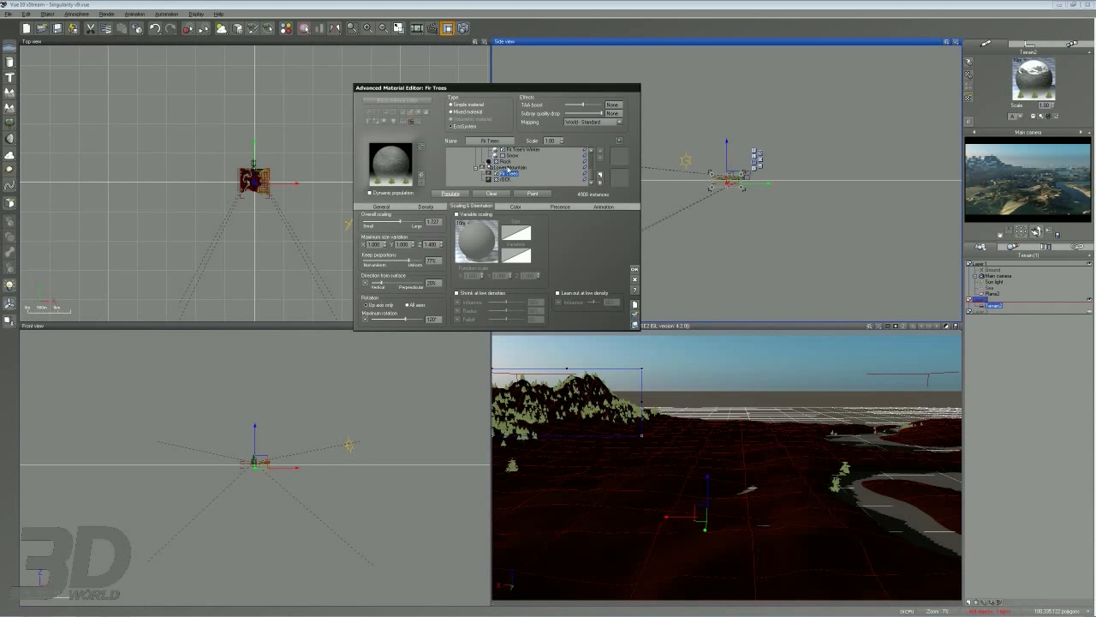
left_click(514, 167)
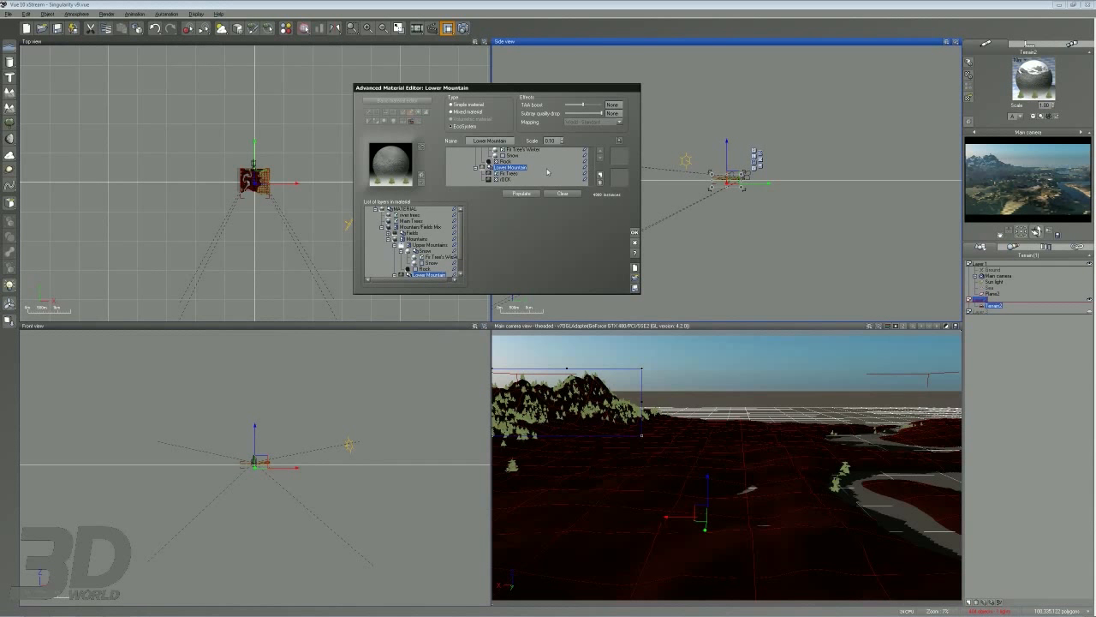
left_click(517, 172)
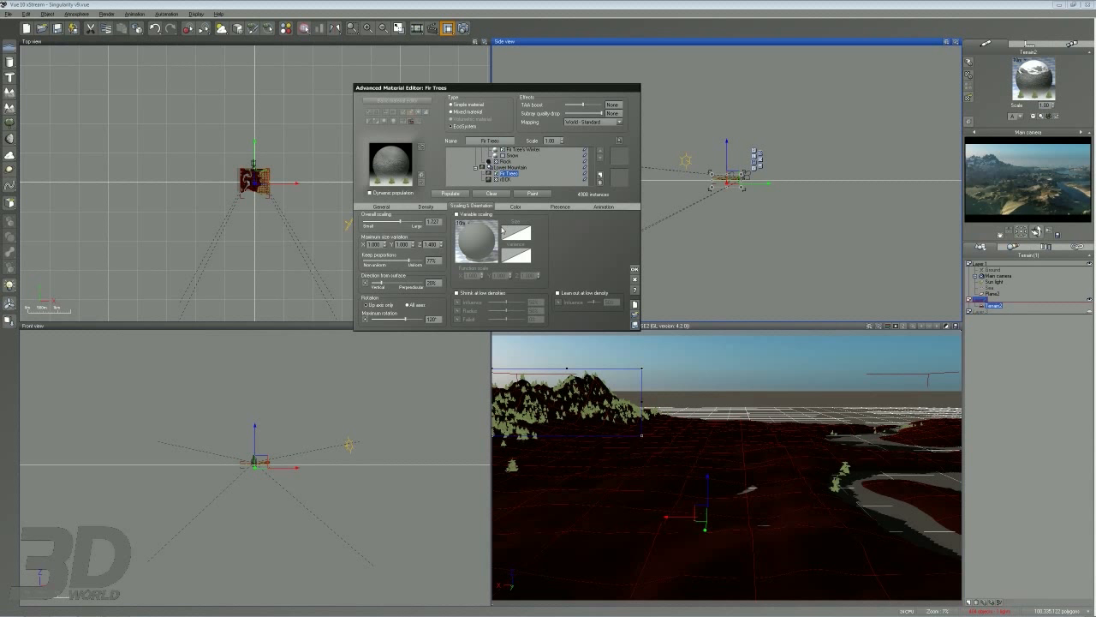
Lower the upper altitude limit of the Fir Trees layer to 0.27 and repopulate it.
left_click(561, 207)
left_click_drag(506, 227, 460, 220)
left_click(457, 196)
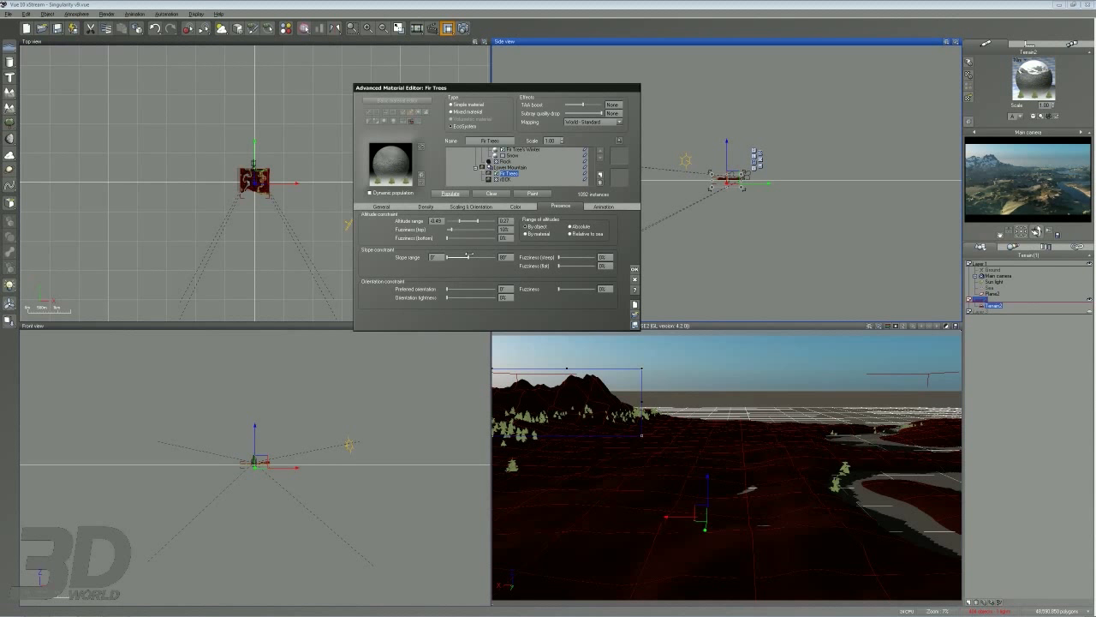
Adjust the upper limit of the Fir Trees layer's slope range so the steepest slopes are excluded.
left_click_drag(468, 256, 475, 255)
left_click_drag(673, 366, 683, 470)
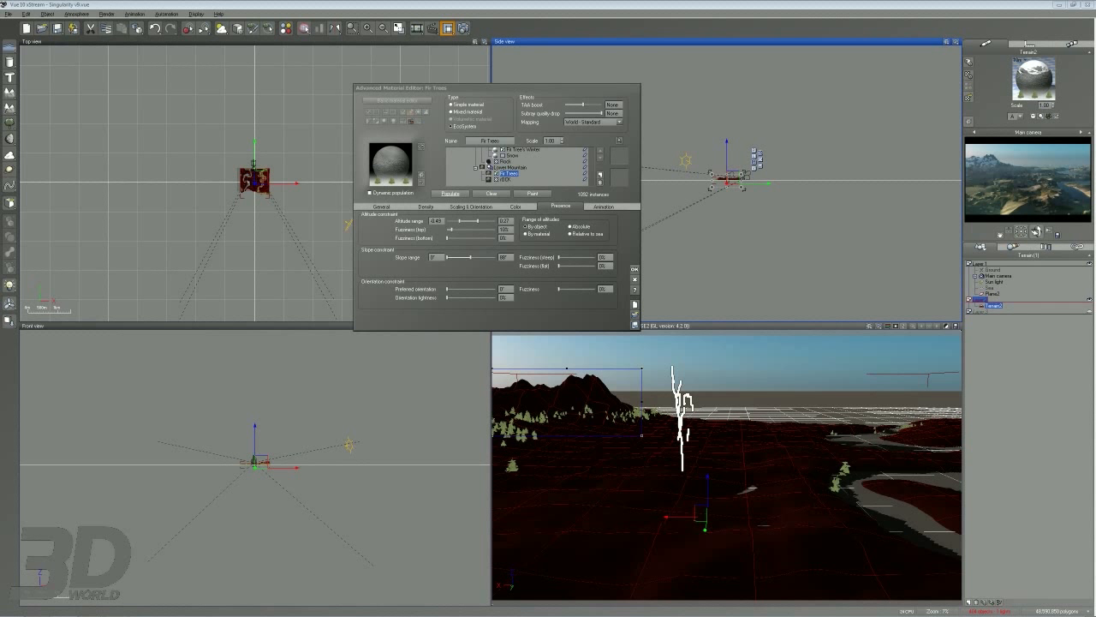
mouse_move(869, 499)
left_mouse_down()
mouse_move(692, 384)
mouse_move(680, 347)
mouse_move(715, 423)
mouse_move(756, 462)
left_mouse_up()
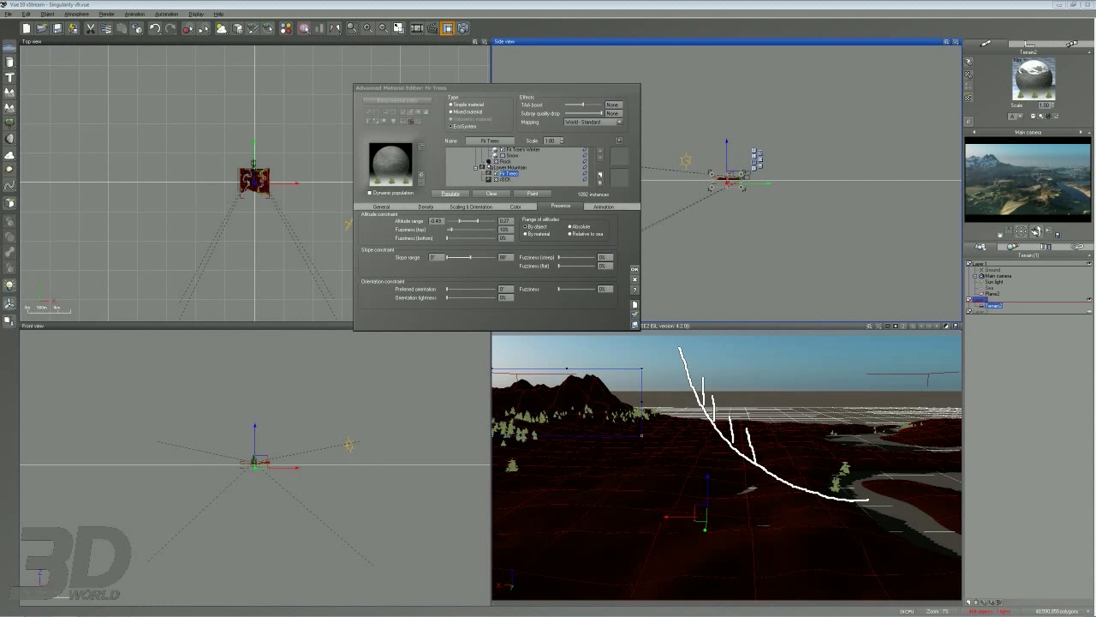
key("Escape")
left_click_drag(470, 257, 468, 257)
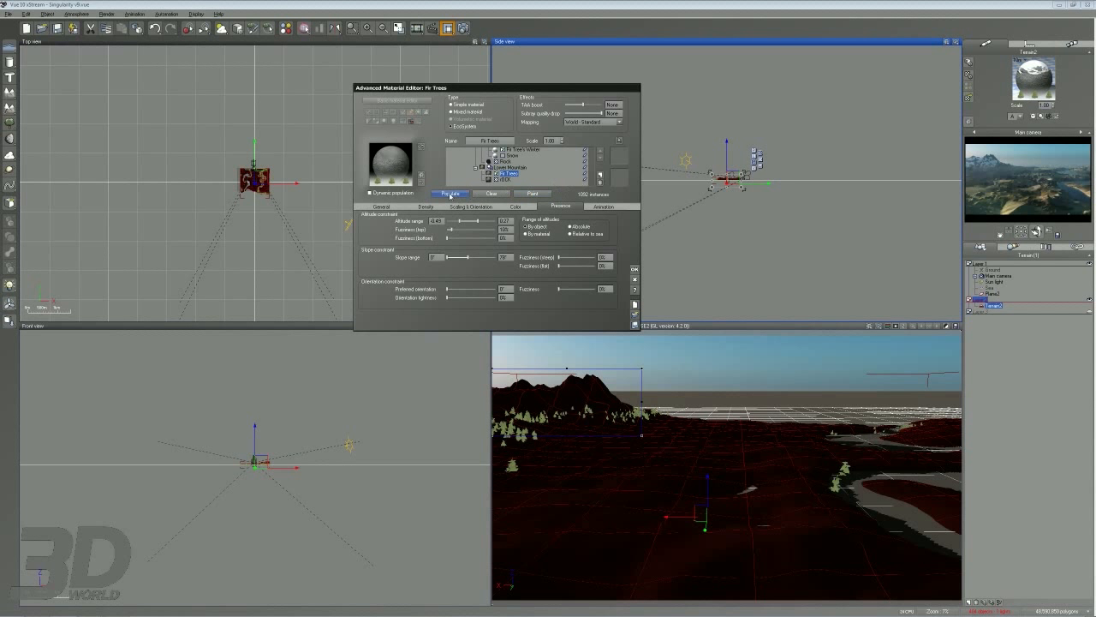
Collapse the upper and lower mountain sublayers, select the Mountains layer and accept the material changes.
scroll(592, 171, "up", 3)
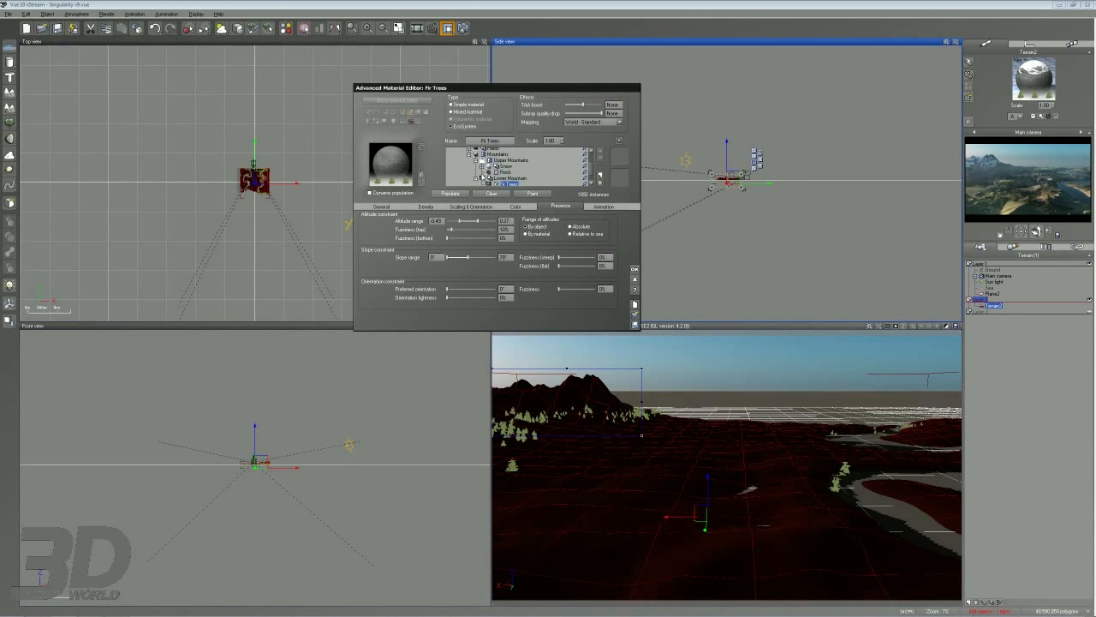
scroll(480, 178, "up", 2)
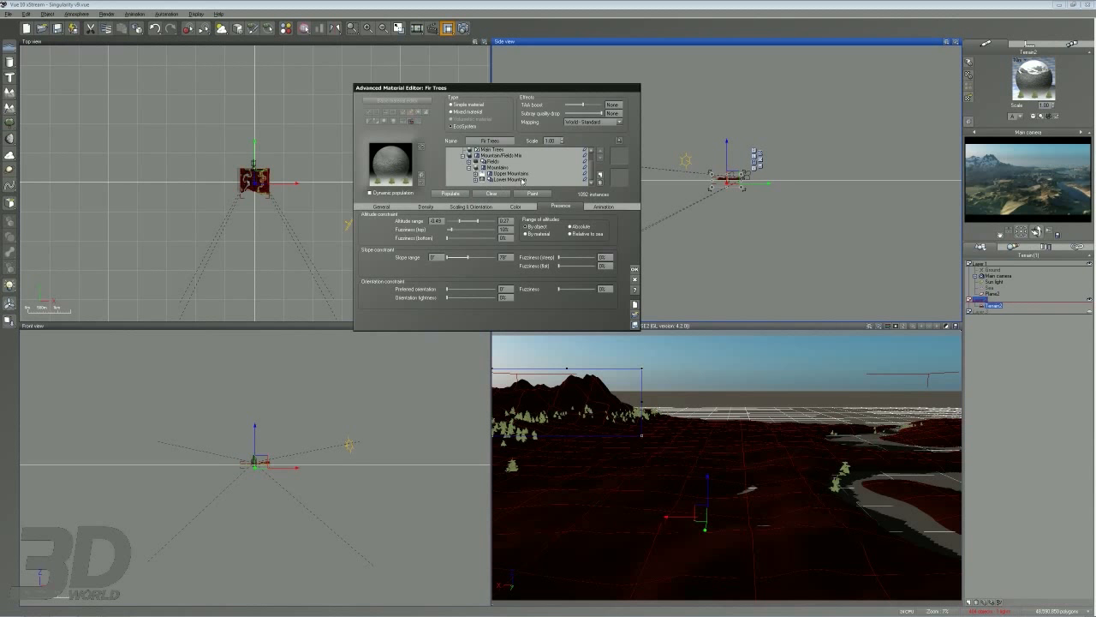
left_click(501, 167)
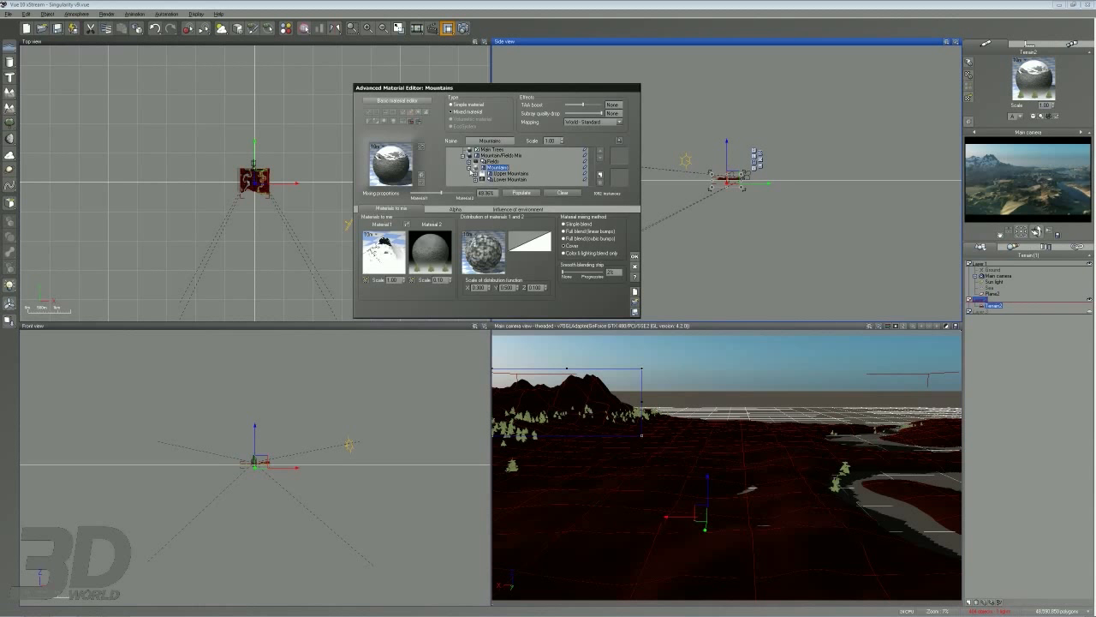
scroll(471, 169, "up", 2)
left_click(508, 181)
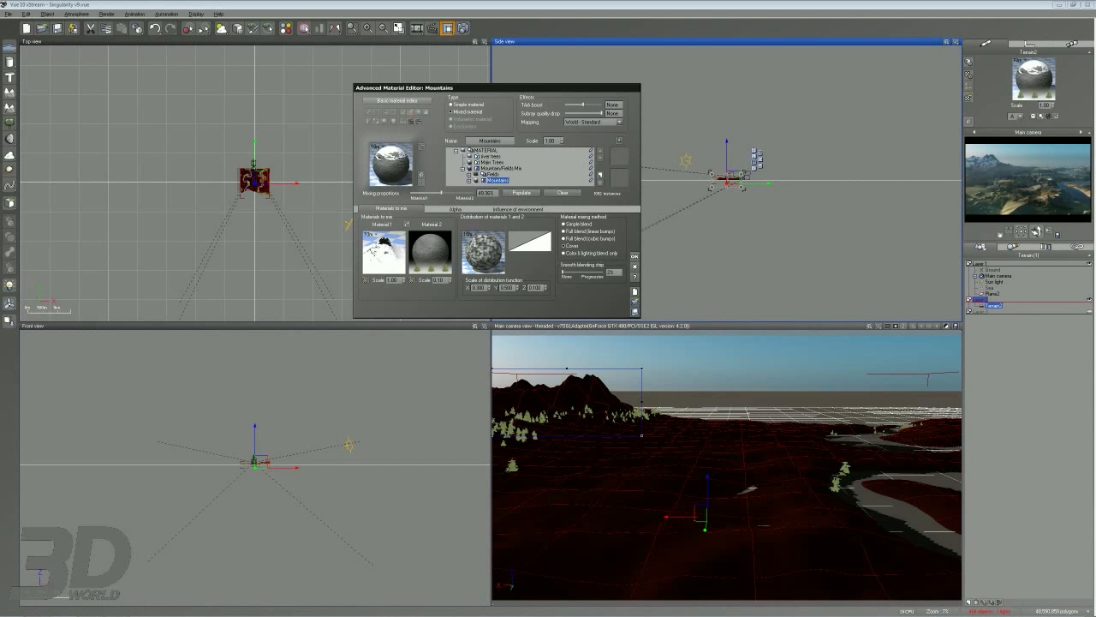
left_click(634, 256)
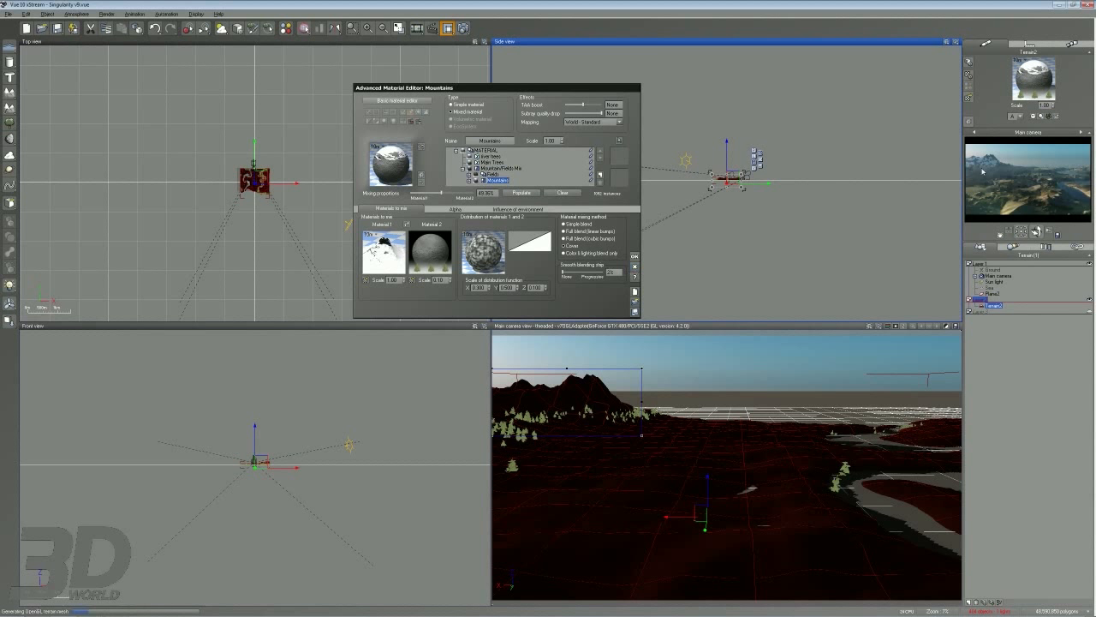
Reopen the terrain's material, review the river trees layer's scaling and orientation settings, and close it without changes.
double_click(1028, 100)
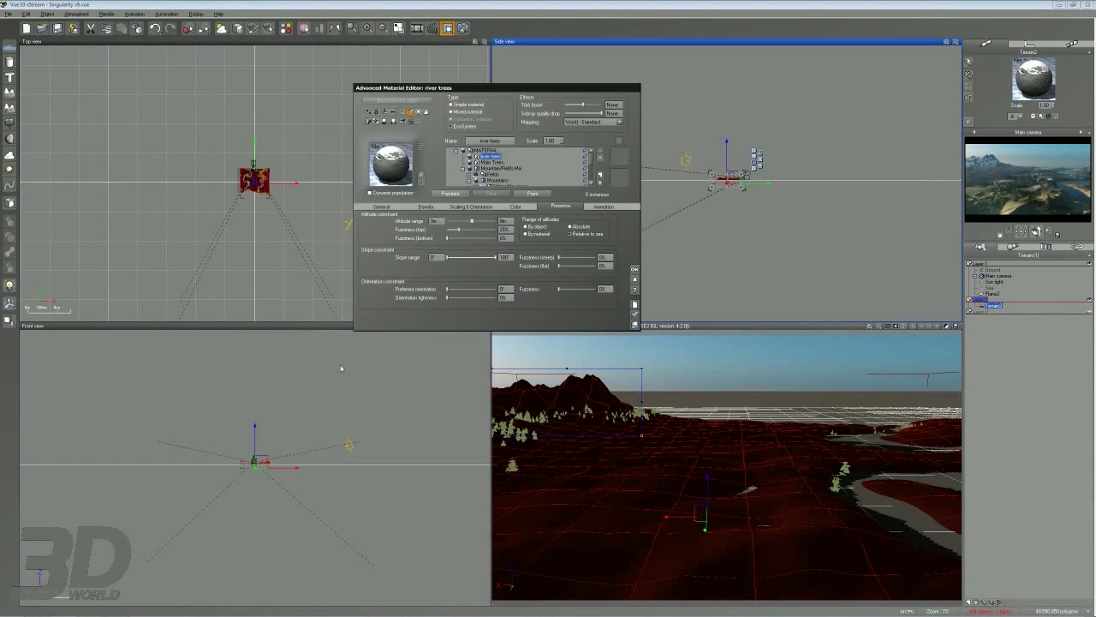
left_click(471, 206)
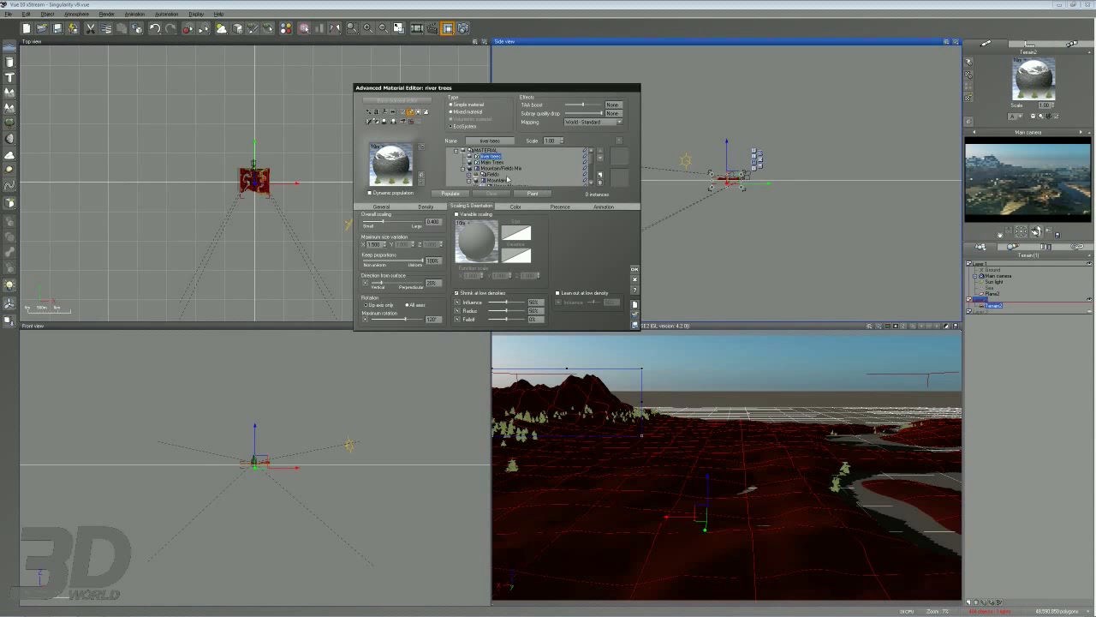
left_click_drag(591, 161, 591, 167)
left_click_drag(591, 161, 591, 157)
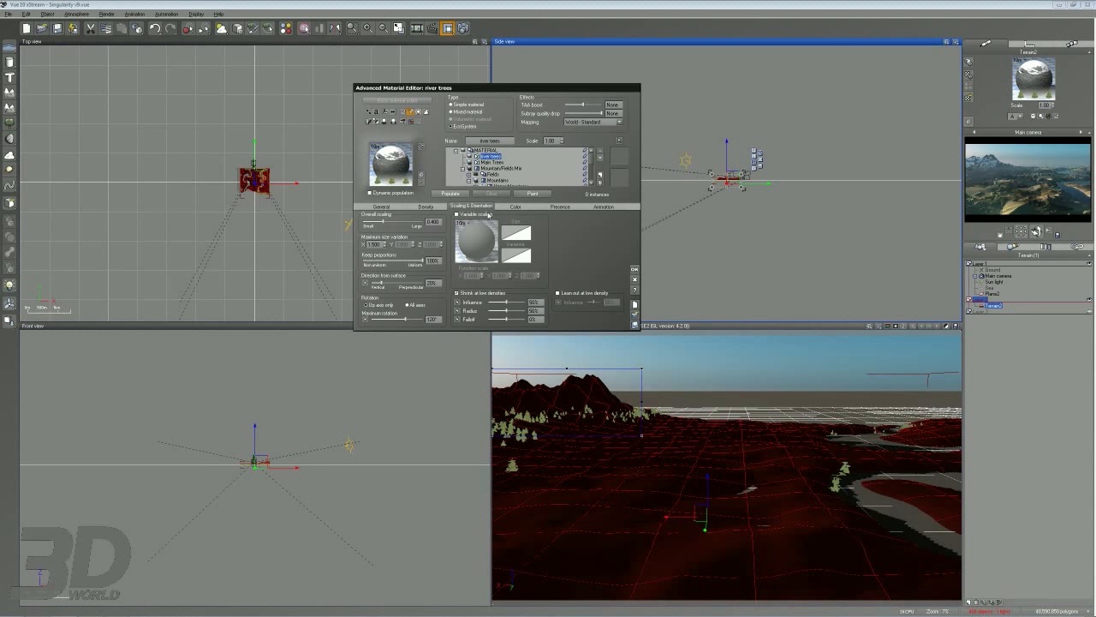
mouse_move(636, 420)
left_mouse_down()
mouse_move(504, 457)
mouse_move(690, 604)
mouse_move(953, 475)
mouse_move(716, 421)
mouse_move(650, 430)
left_mouse_up()
key("Escape")
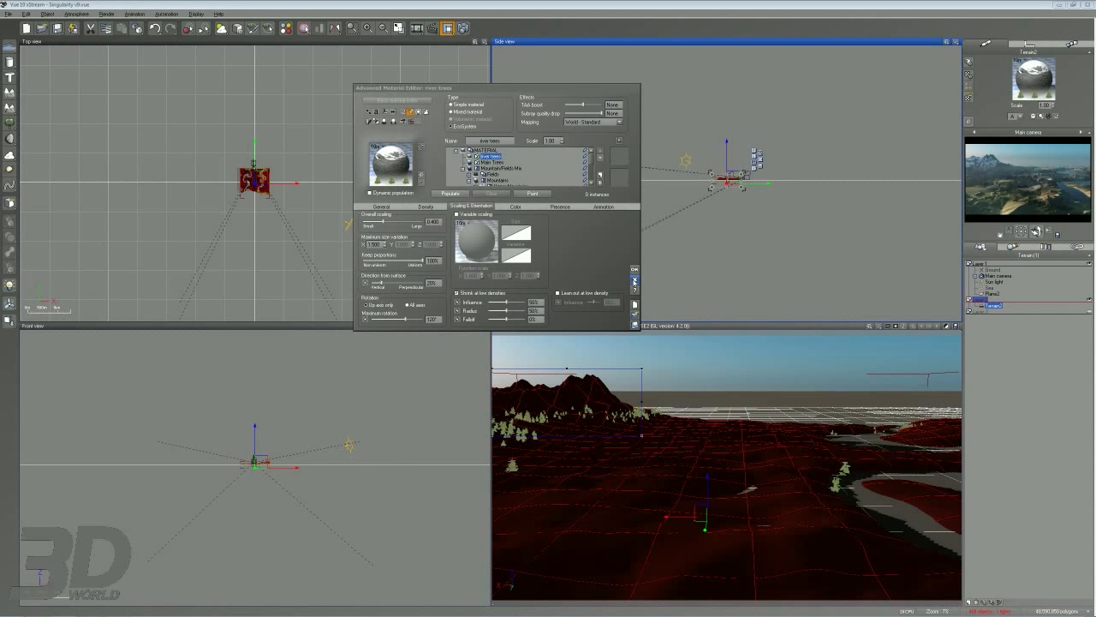
left_click(635, 279)
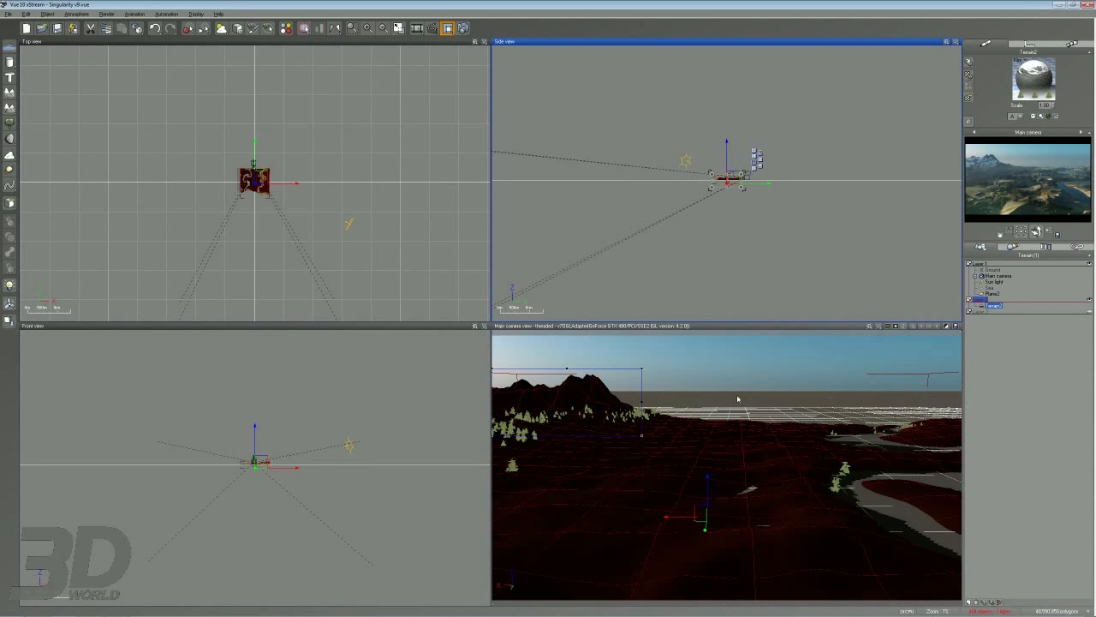
Check the Sea object's water surface options and close them without changes.
double_click(990, 288)
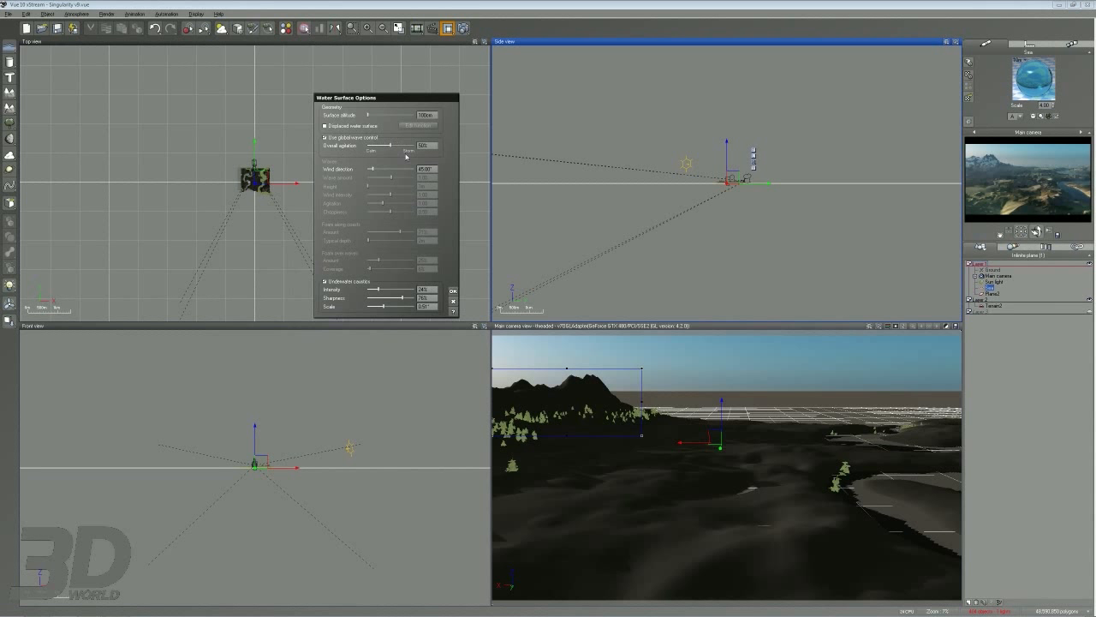
left_click(454, 305)
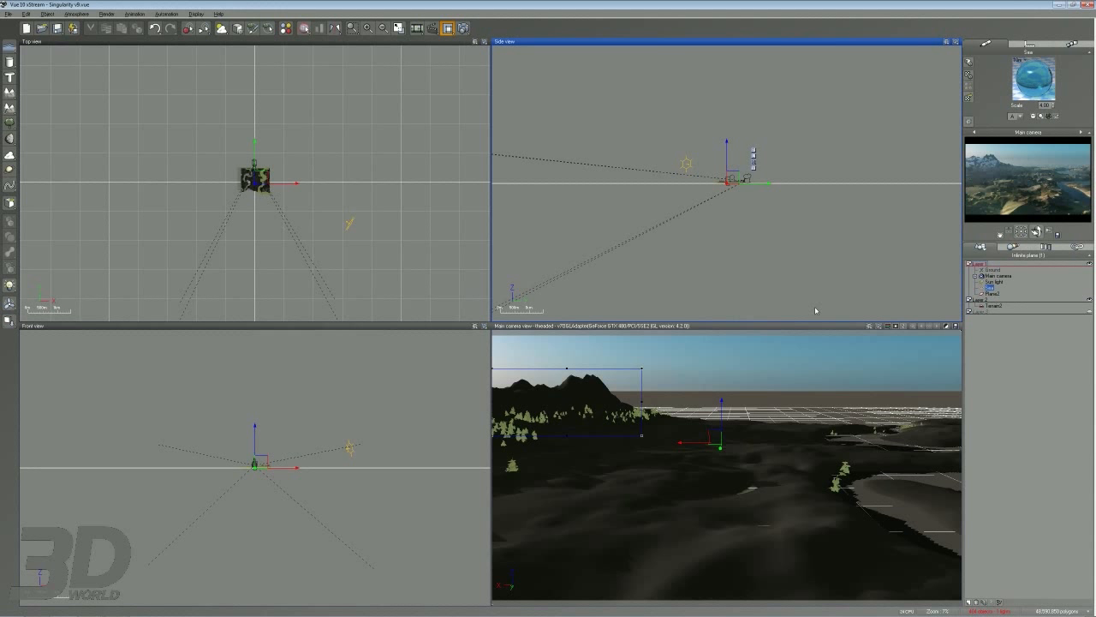
Copy the existing river plane's material and delete that plane.
left_click(993, 294)
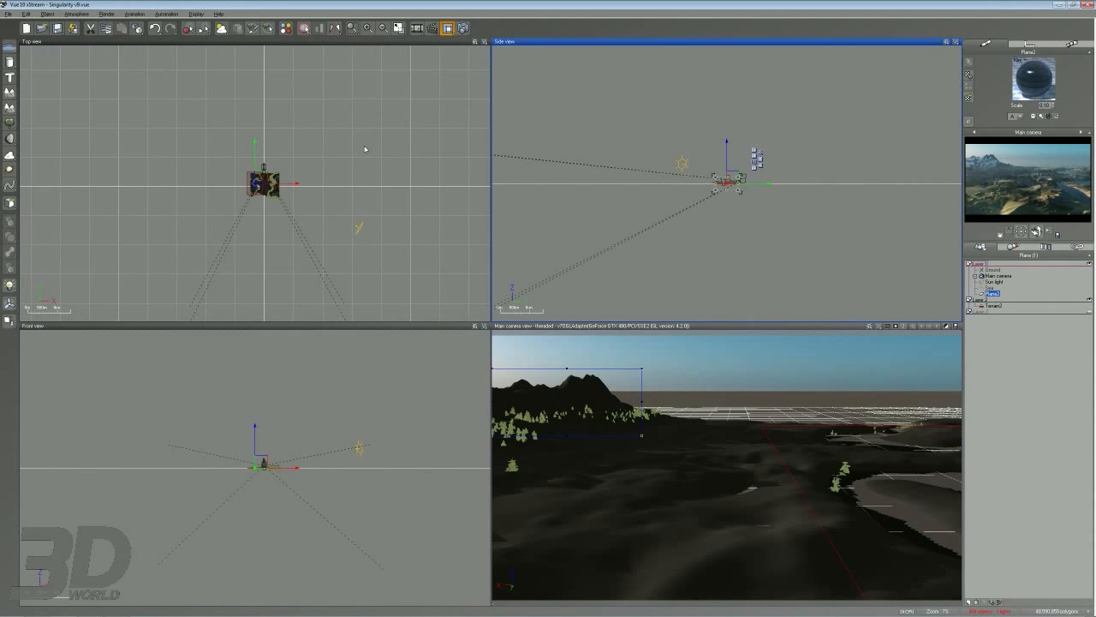
right_click(1017, 72)
right_click(1017, 72)
left_click(1038, 91)
key("Delete")
Add a new plane primitive to the scene.
right_click_drag(123, 139, 174, 142)
left_click(9, 61)
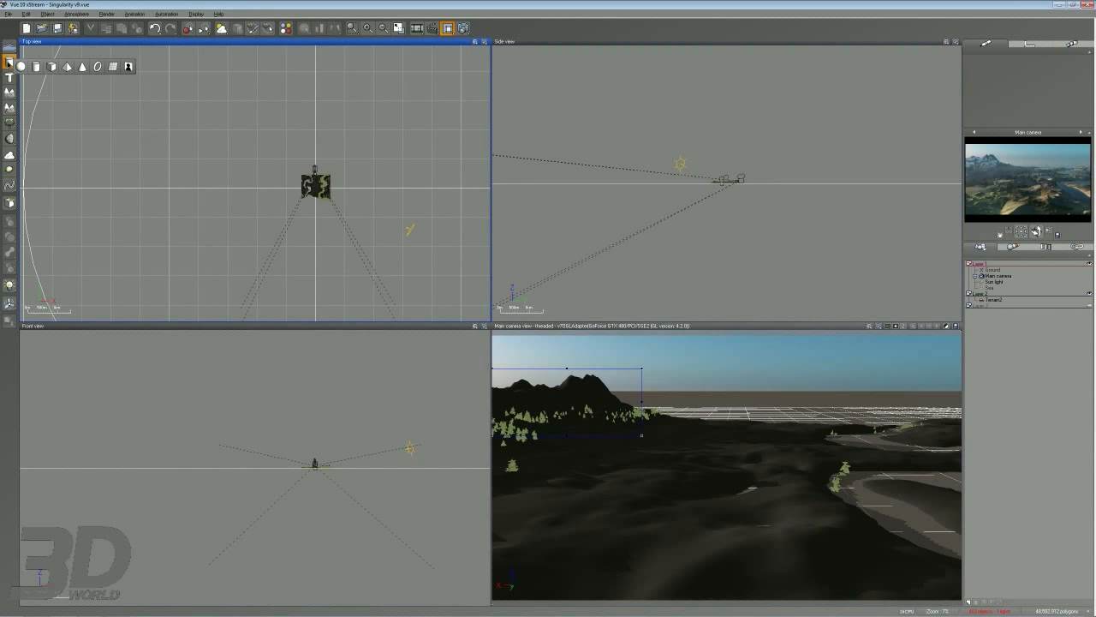
left_click(113, 66)
scroll(257, 164, "up", 5)
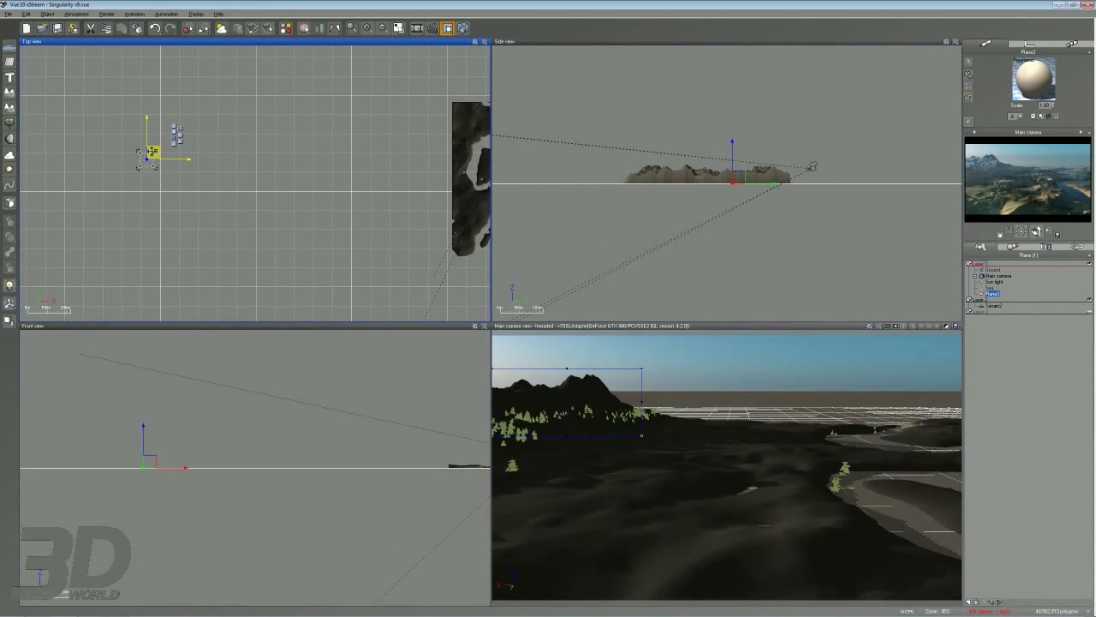
Enlarge the new plane and move it in plan over the terrain's winding river channel.
left_click_drag(154, 168, 161, 175)
mouse_move(367, 198)
right_mouse_down()
mouse_move(254, 174)
mouse_move(296, 181)
right_mouse_up()
left_click_drag(92, 158, 426, 136)
right_click_drag(426, 137, 342, 127)
left_click_drag(330, 179, 330, 218)
right_click_drag(335, 146, 300, 173)
left_click_drag(300, 173, 302, 156)
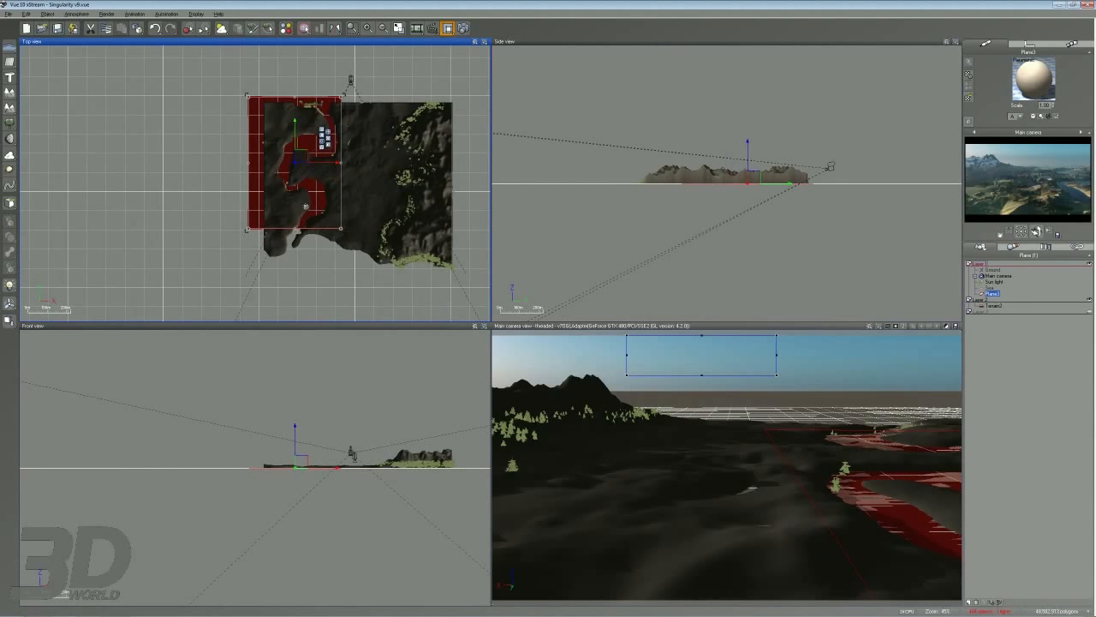
left_click_drag(294, 228, 322, 224)
Raise the plane above the riverbed and fine-tune its height so it fills the channel up to the banks.
scroll(299, 251, "up", 5)
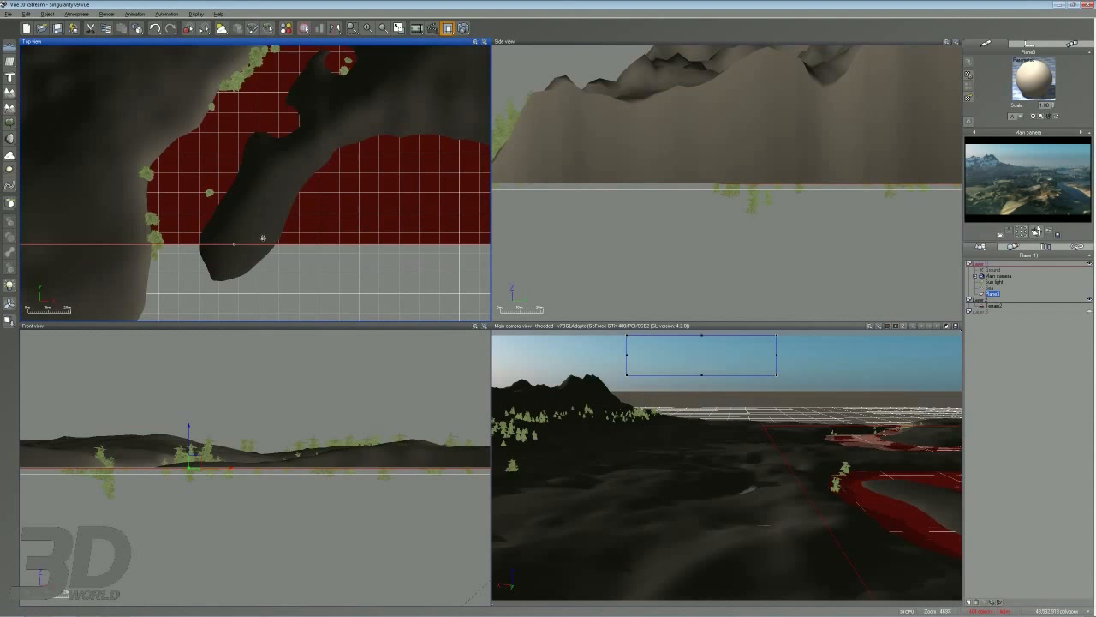
scroll(263, 238, "down", 2)
right_click_drag(803, 200, 741, 196)
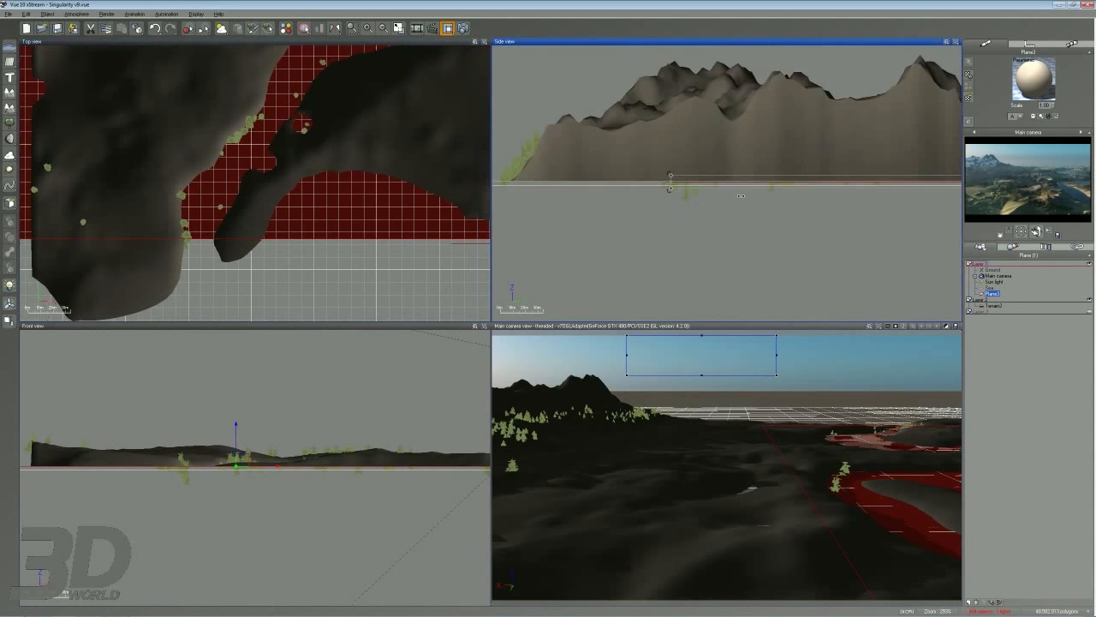
scroll(740, 196, "down", 2)
right_click_drag(918, 193, 797, 197)
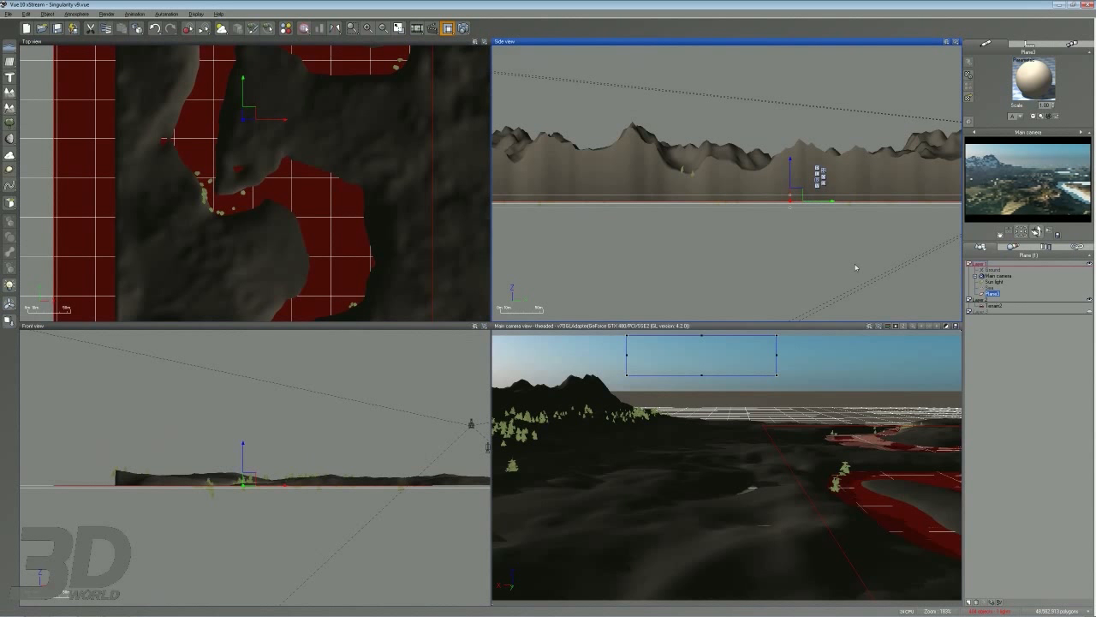
right_click_drag(804, 175, 713, 197)
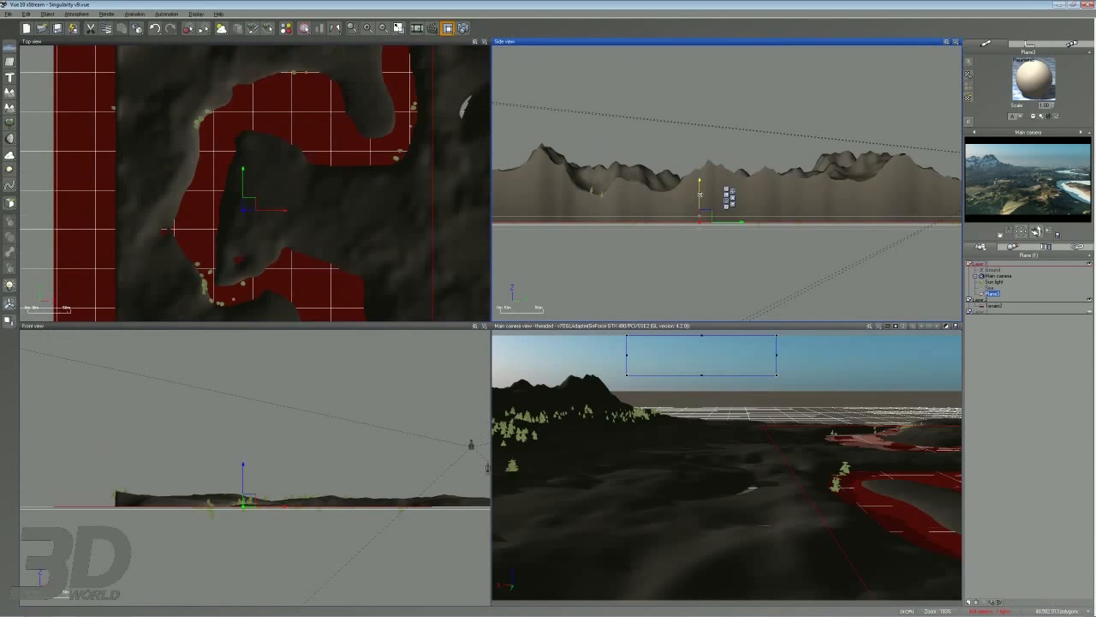
left_click_drag(700, 199, 700, 195)
scroll(717, 257, "up", 5)
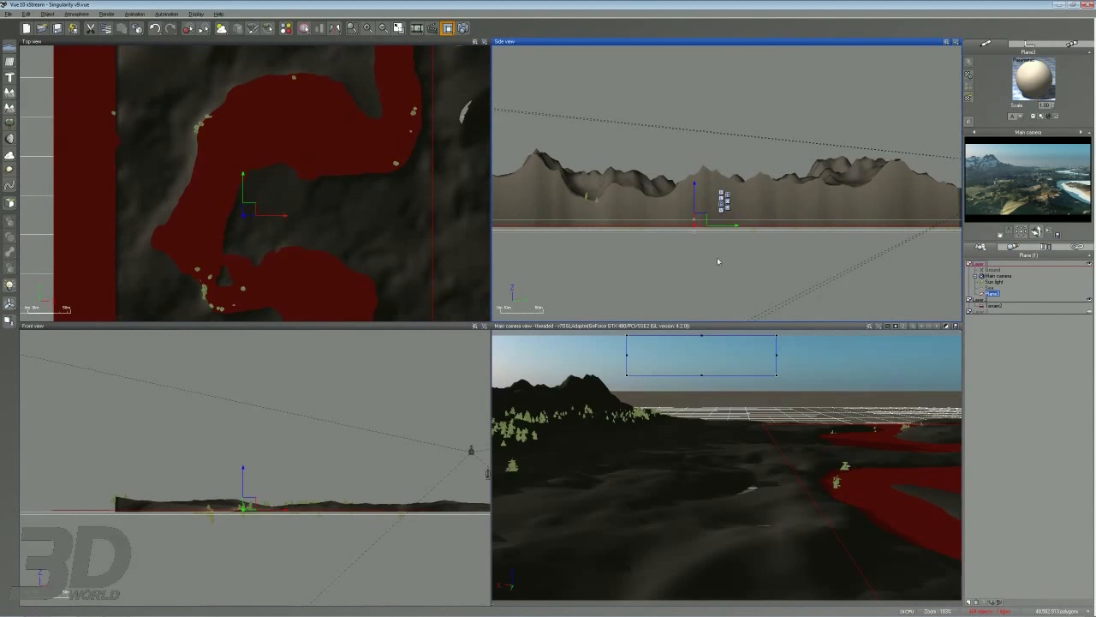
scroll(692, 176, "up", 3)
mouse_move(709, 168)
left_mouse_down()
mouse_move(708, 192)
mouse_move(703, 180)
left_mouse_up()
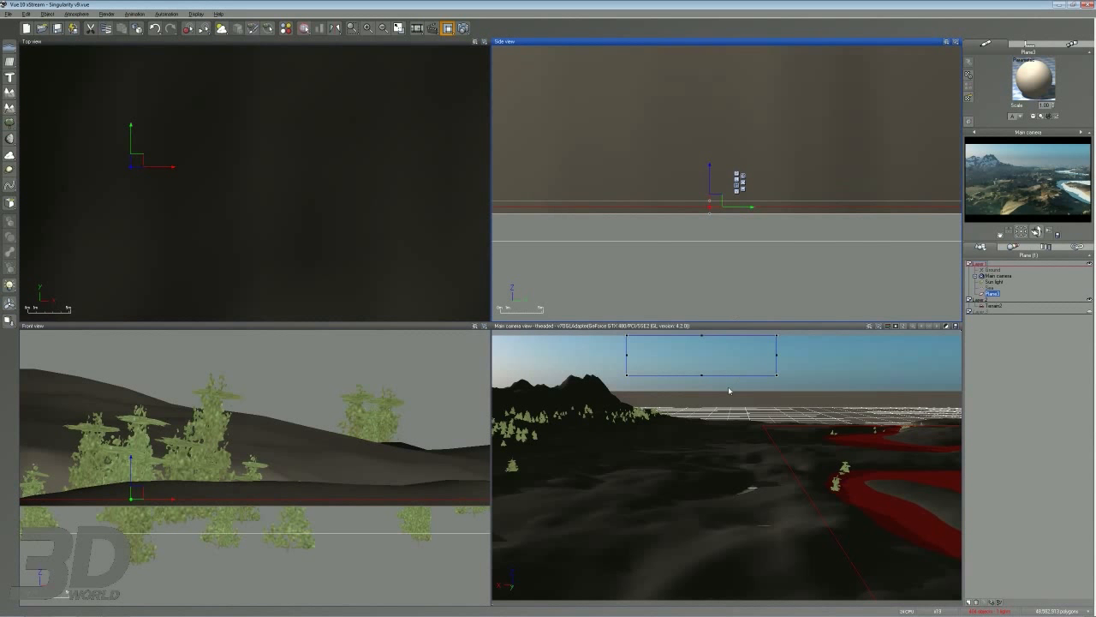
Paste the copied Singularity - River Water material onto the new plane and check its settings.
right_click(1031, 73)
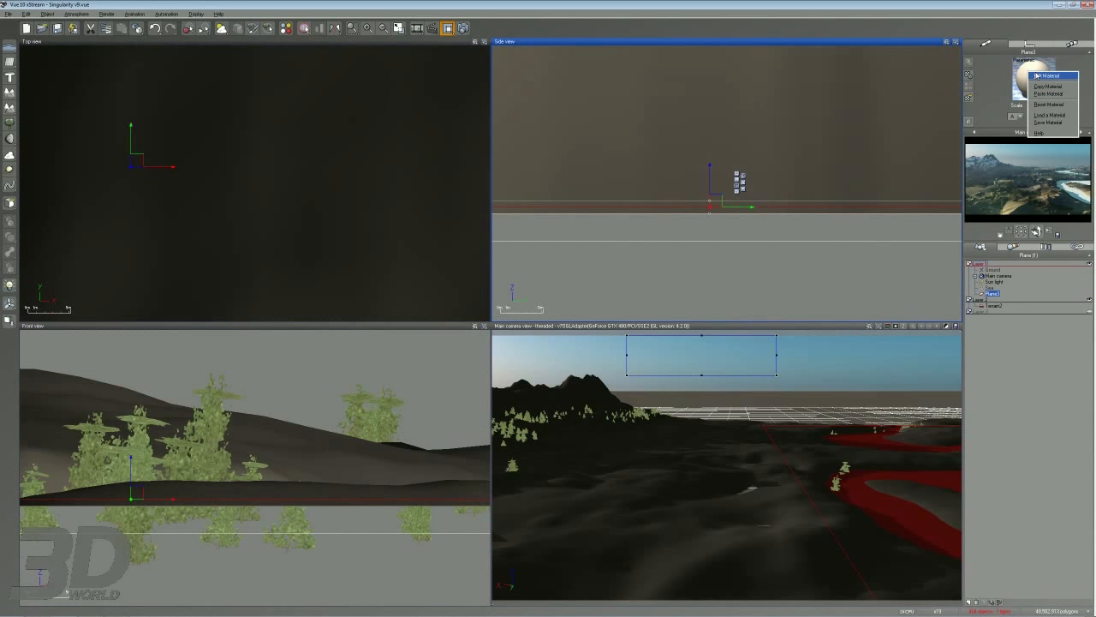
left_click(1048, 93)
right_click(1030, 76)
left_click(1046, 79)
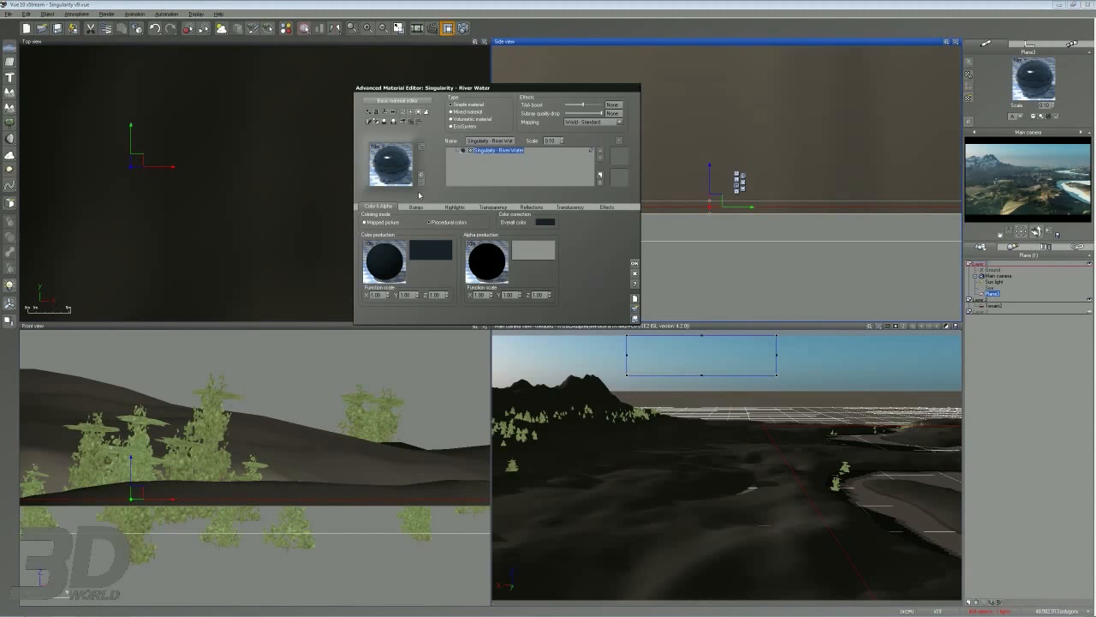
left_click(633, 274)
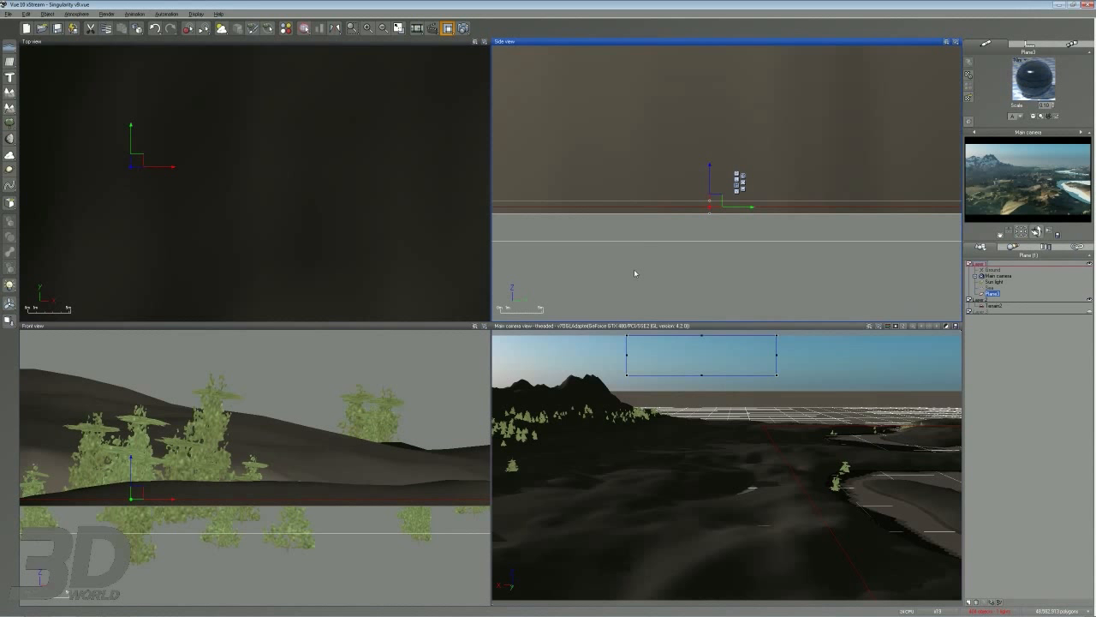
Browse the material library's collections for the river plane without loading another material.
right_click(1030, 77)
left_click(1049, 122)
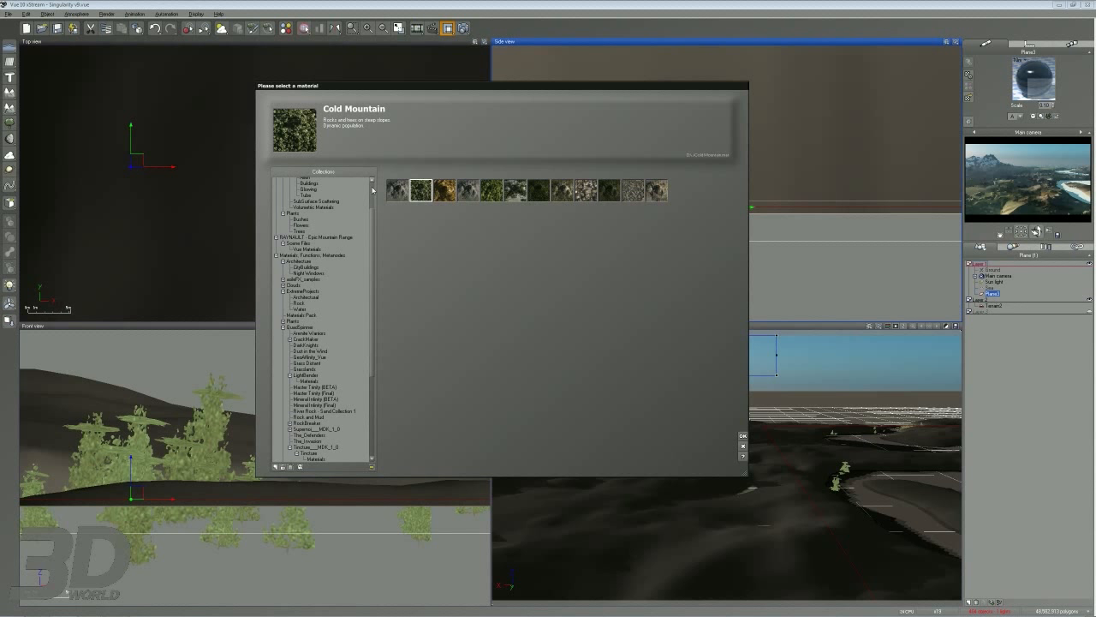
key("Escape")
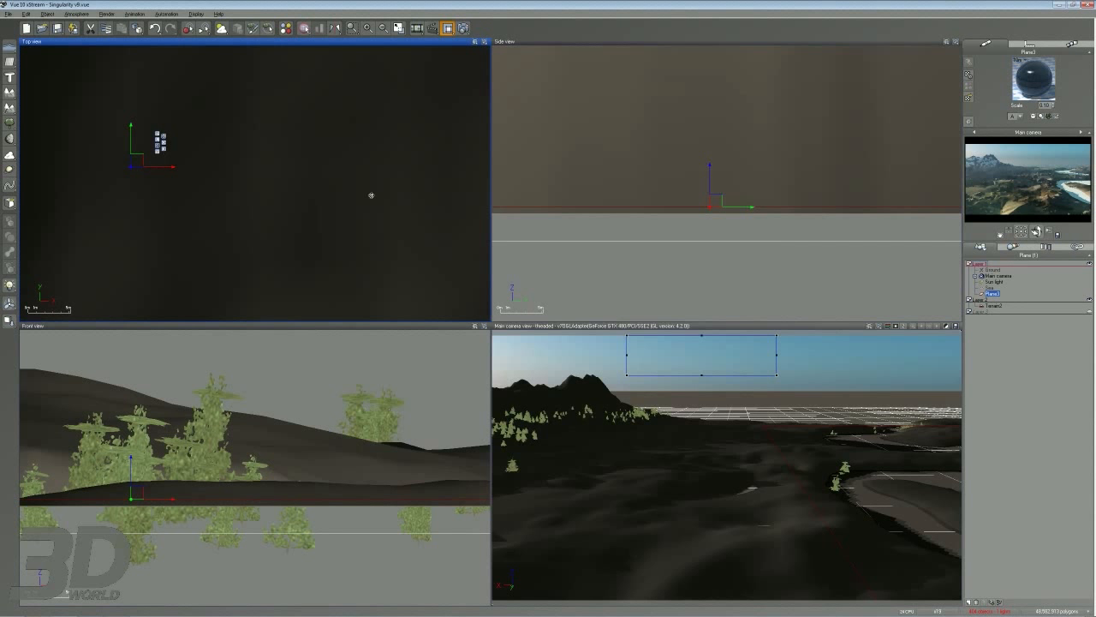
right_click(1040, 84)
left_click(1061, 127)
Compare the Darker water and Shasta water presets in the Liquids material collection for the river plane.
right_click(1024, 80)
left_click(1041, 84)
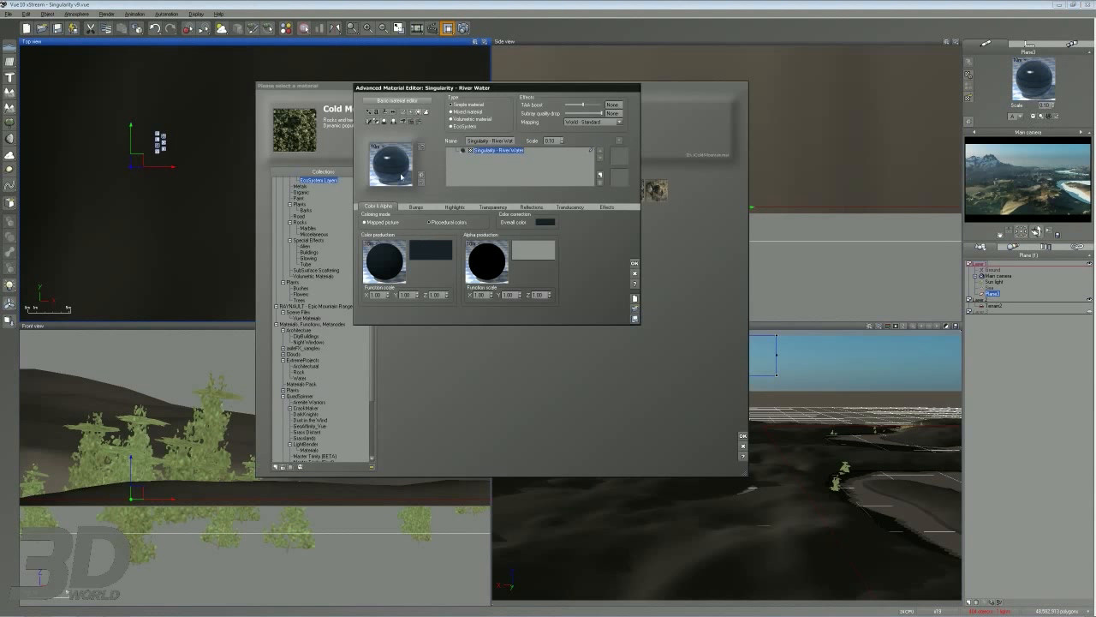
left_click_drag(605, 93, 786, 289)
left_click(346, 214)
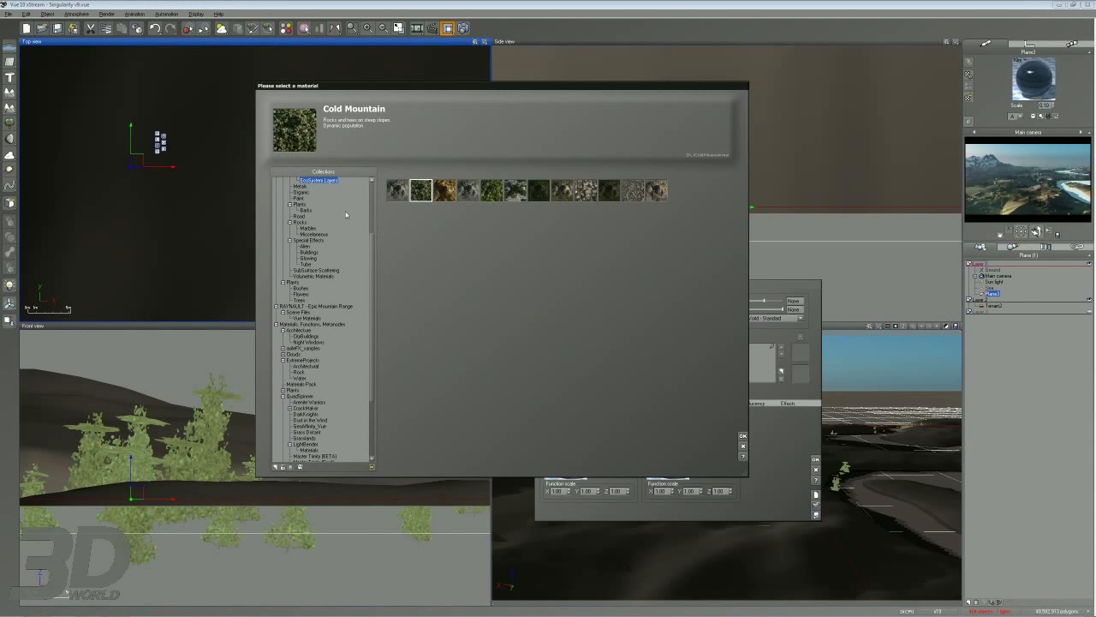
scroll(372, 209, "up", 5)
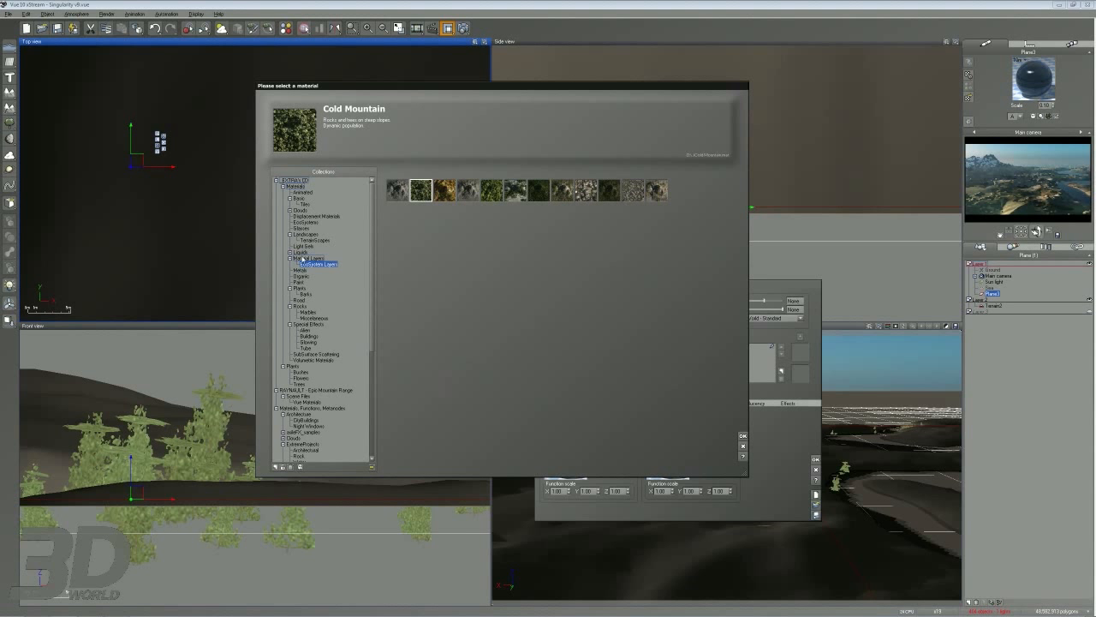
left_click(300, 252)
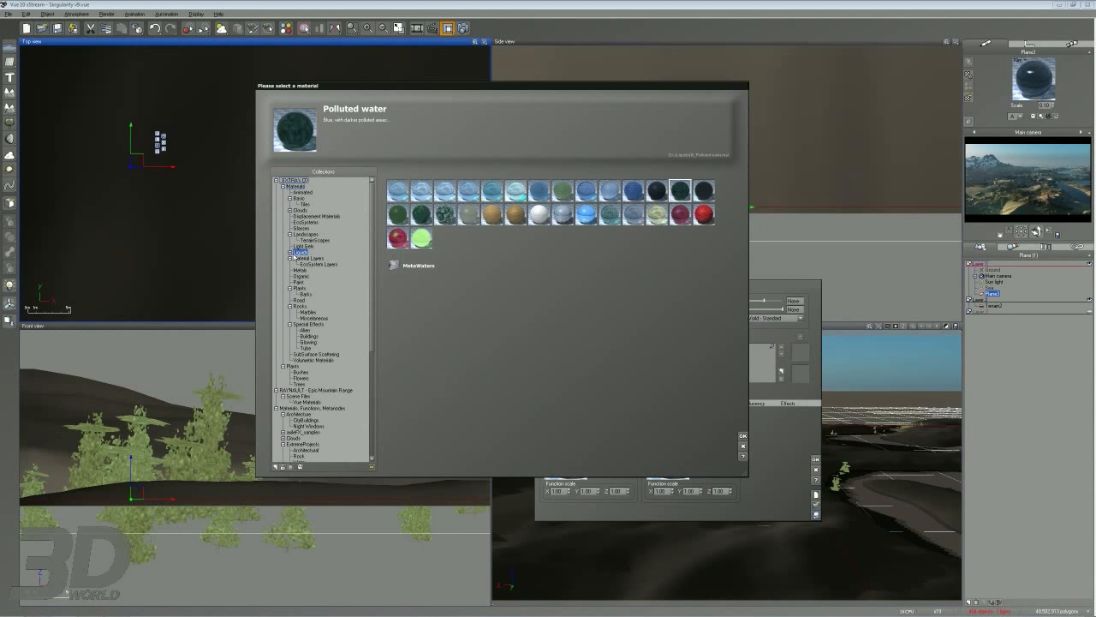
left_click(657, 189)
left_click(703, 189)
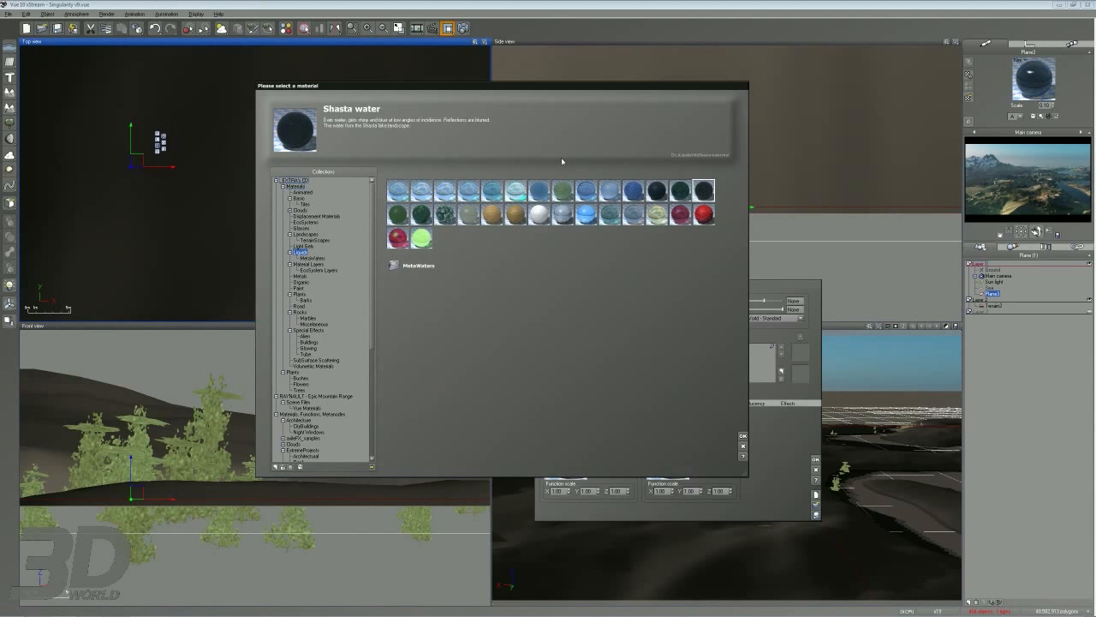
left_click(660, 193)
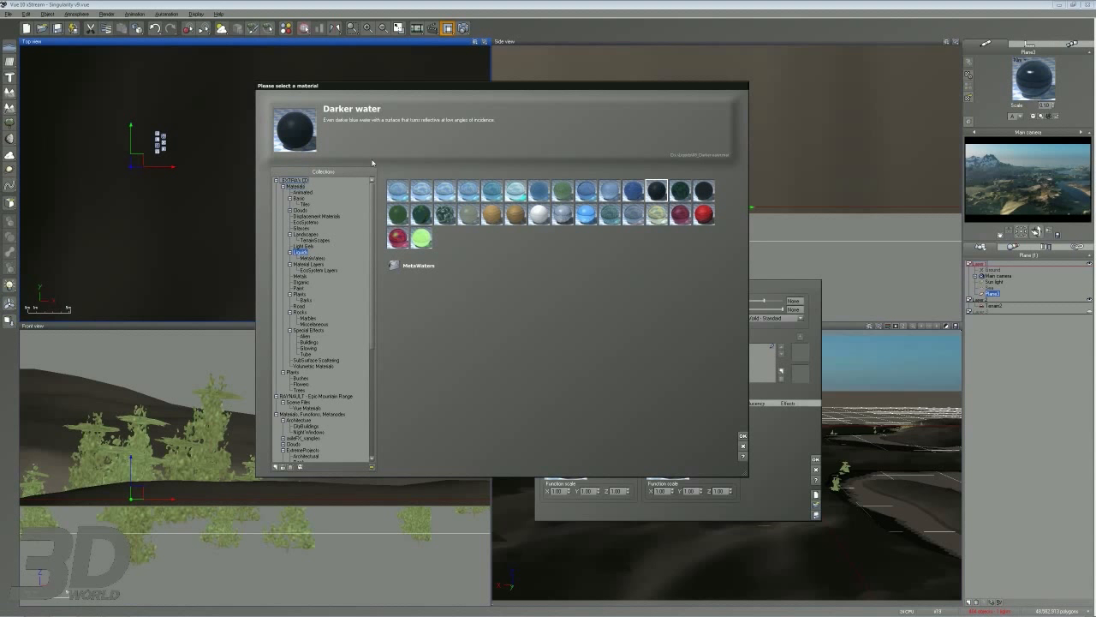
left_click(703, 190)
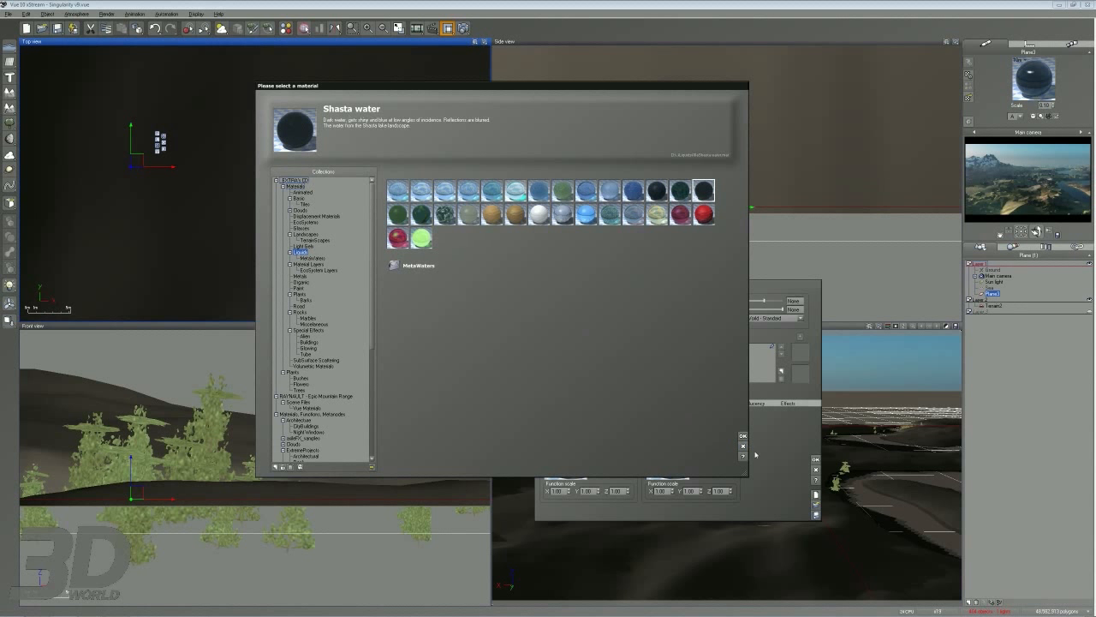
left_click(742, 435)
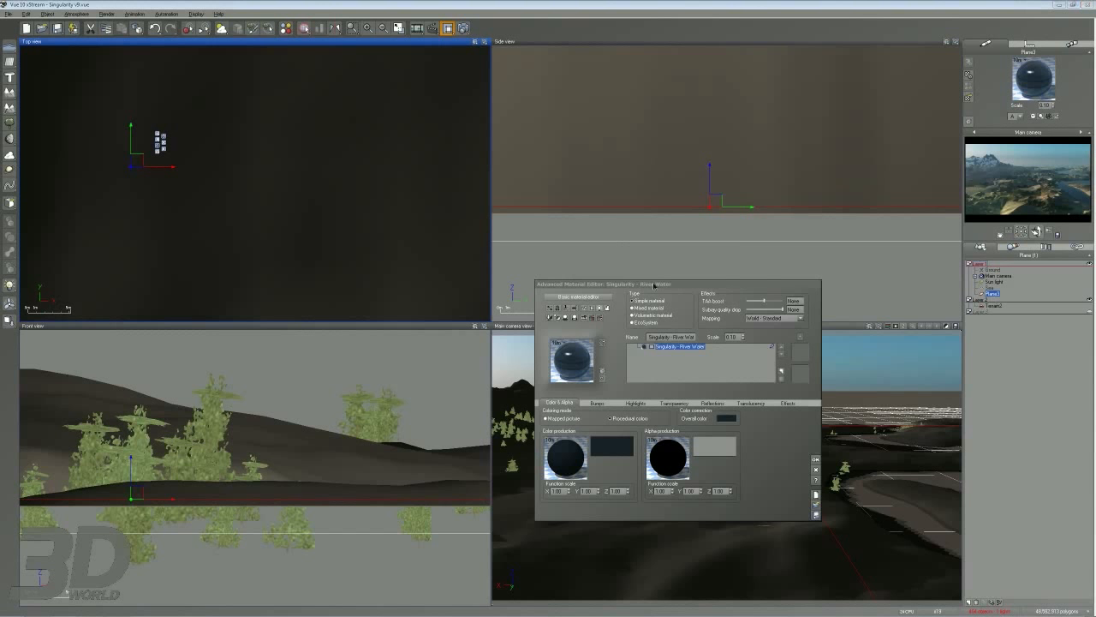
Adjust the global intensity and global size of the River Water material's highlights, checking them in an enlarged material preview.
left_click_drag(654, 286, 513, 121)
left_click(495, 239)
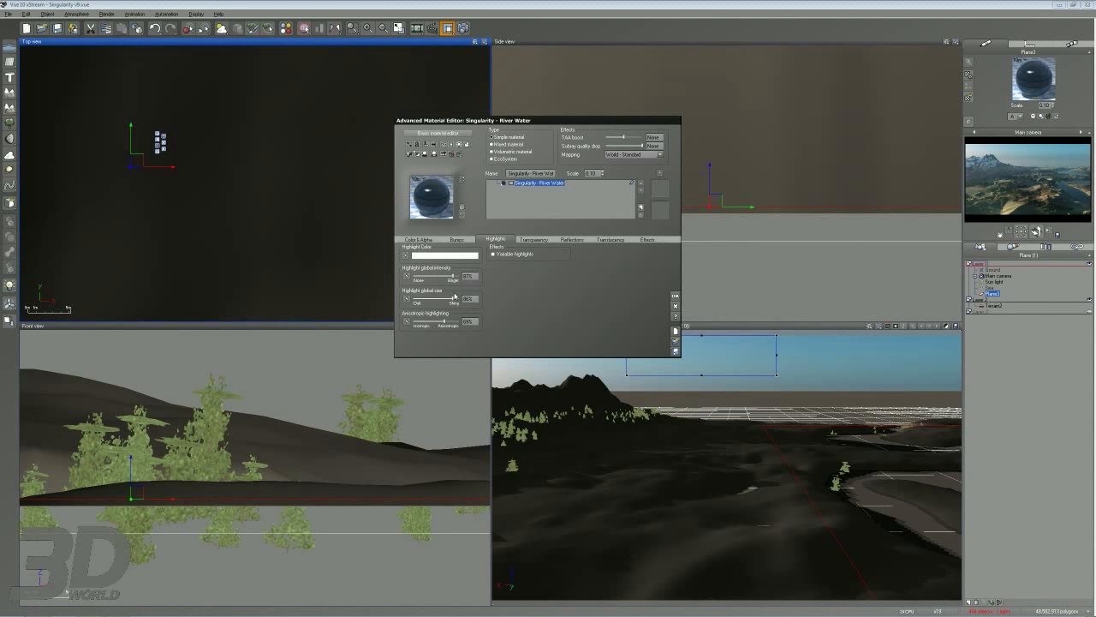
left_click_drag(452, 304, 440, 276)
left_click(463, 214)
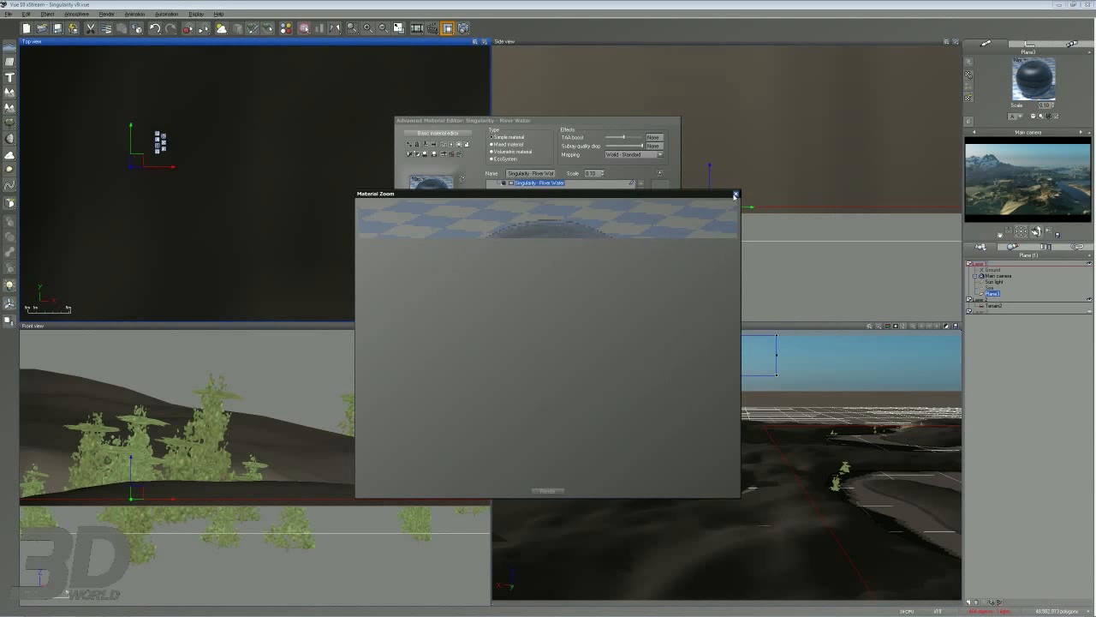
left_click(735, 194)
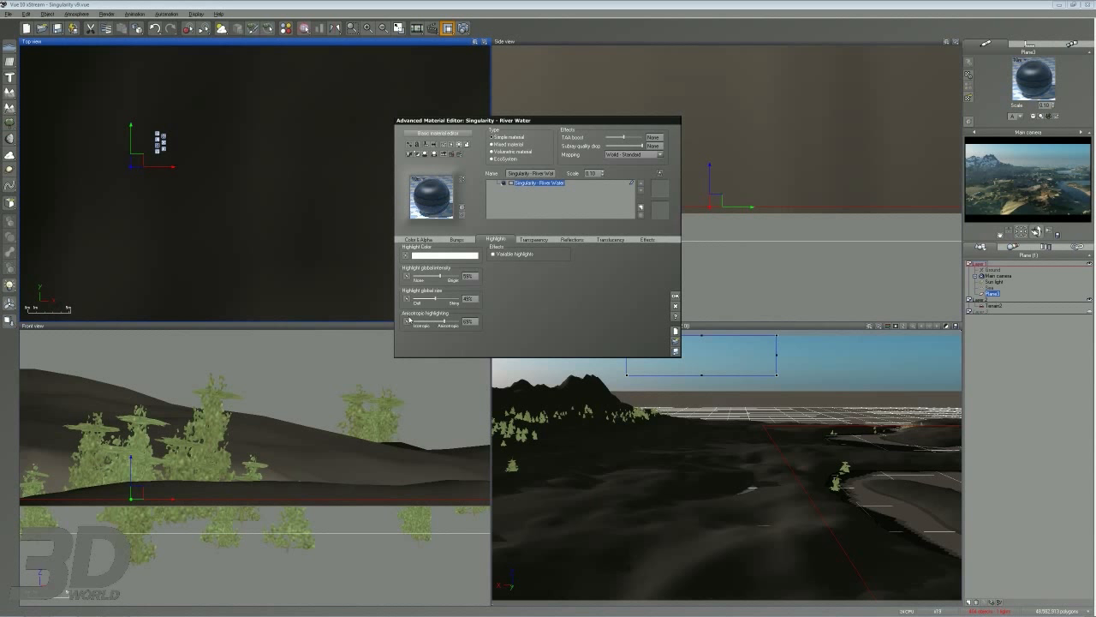
left_click_drag(437, 297, 451, 297)
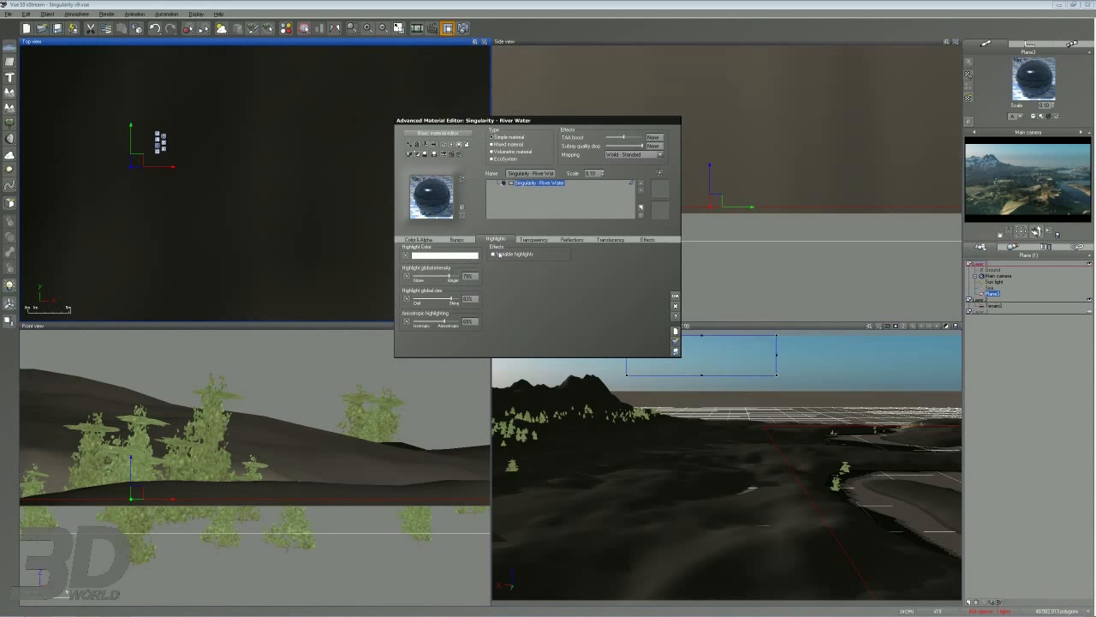
Review the River Water material's bump and transparency settings.
left_click(458, 239)
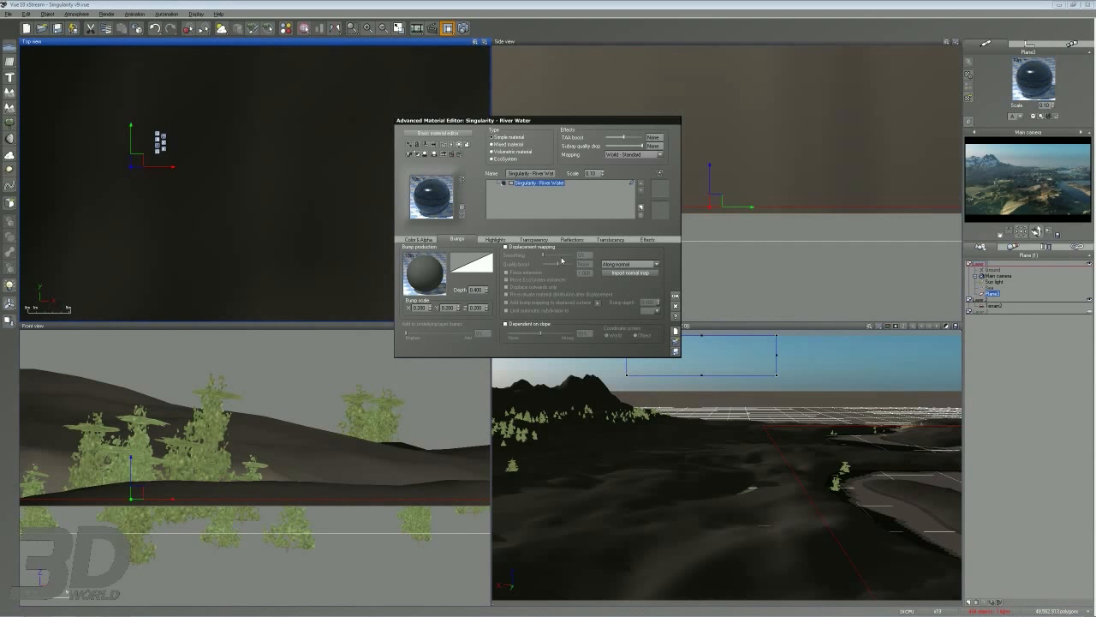
left_click(534, 239)
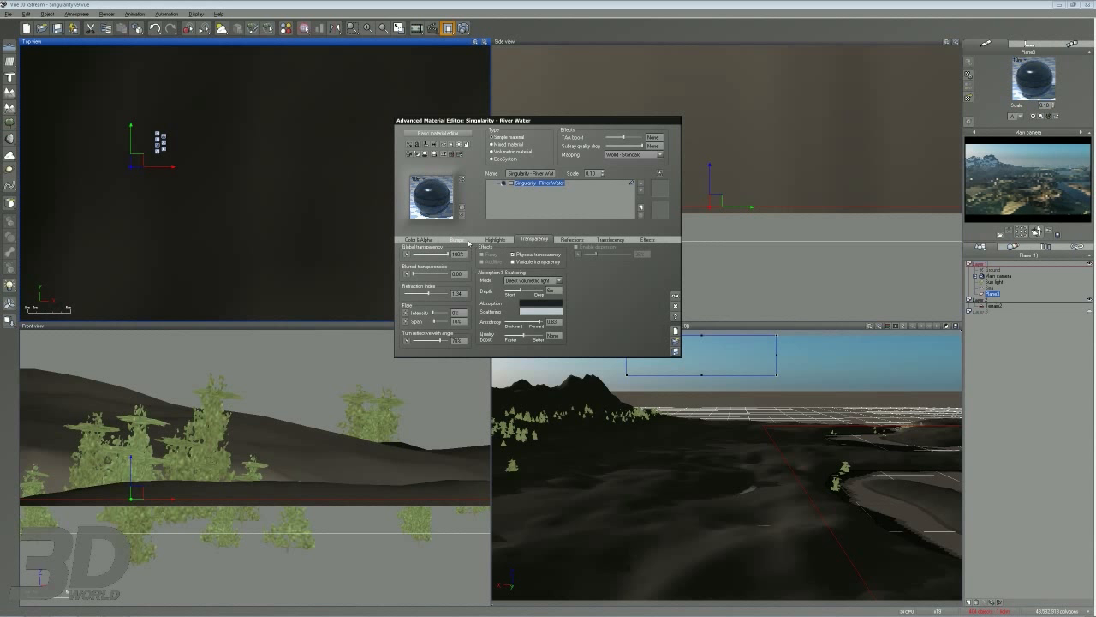
left_click(463, 240)
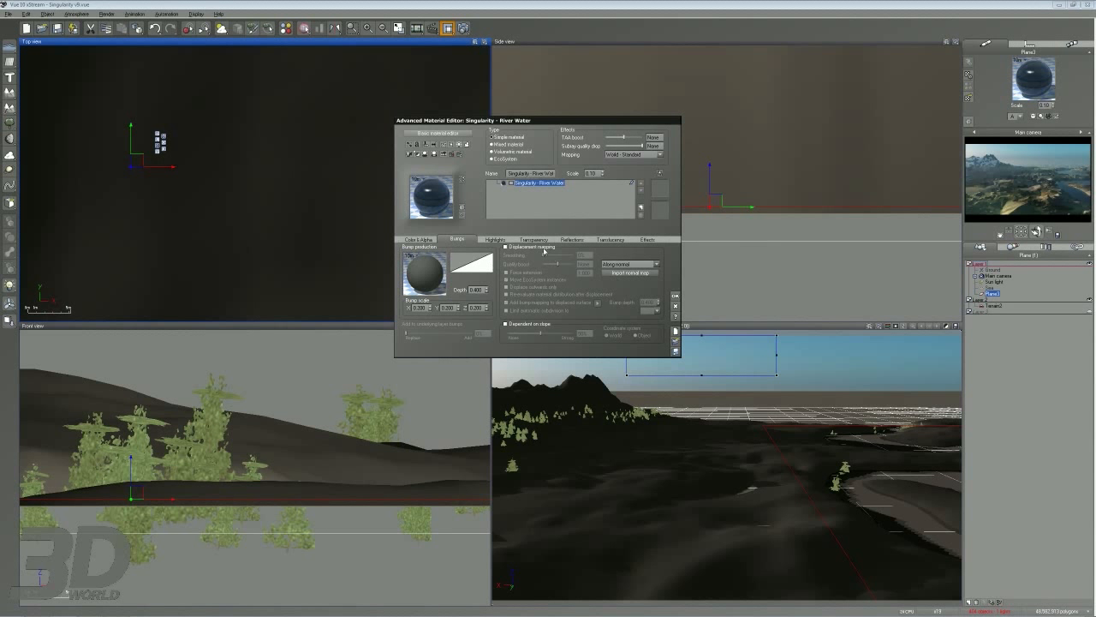
Adjust how strongly the River Water turns reflective with angle, set its scattering anisotropy to about 0.72, and accept the material.
left_click(535, 239)
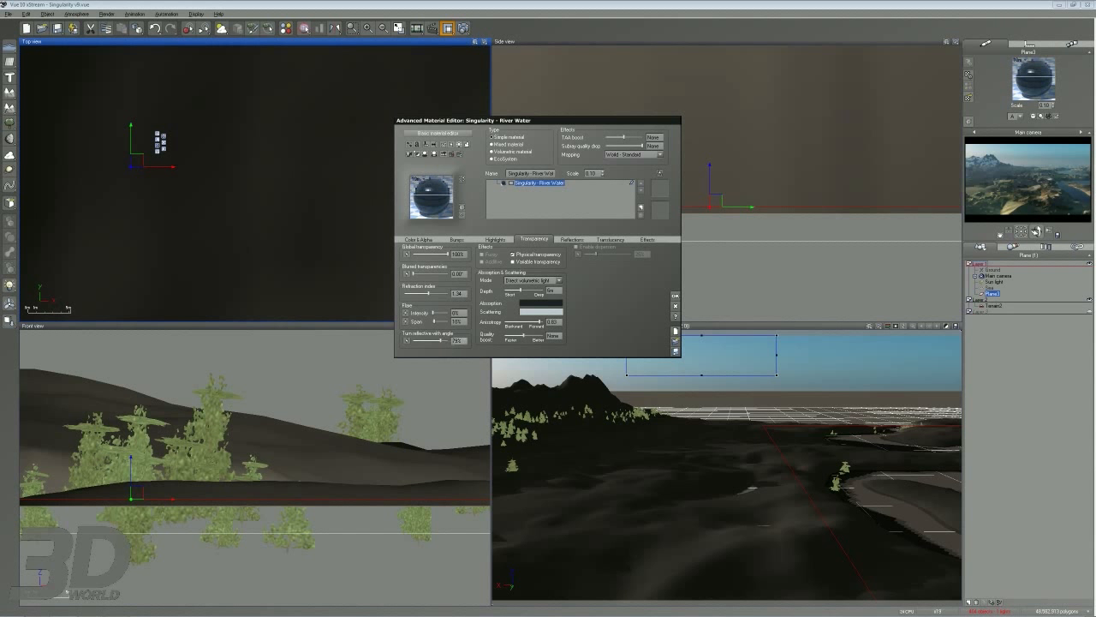
left_click_drag(441, 340, 426, 340)
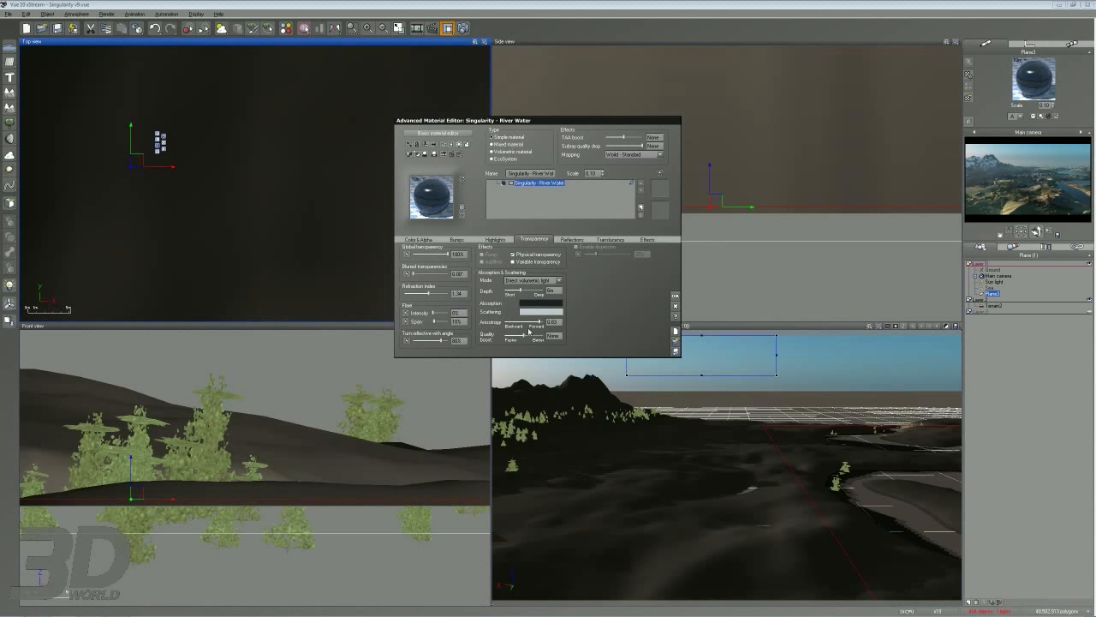
left_click_drag(539, 321, 529, 321)
left_click(1079, 183)
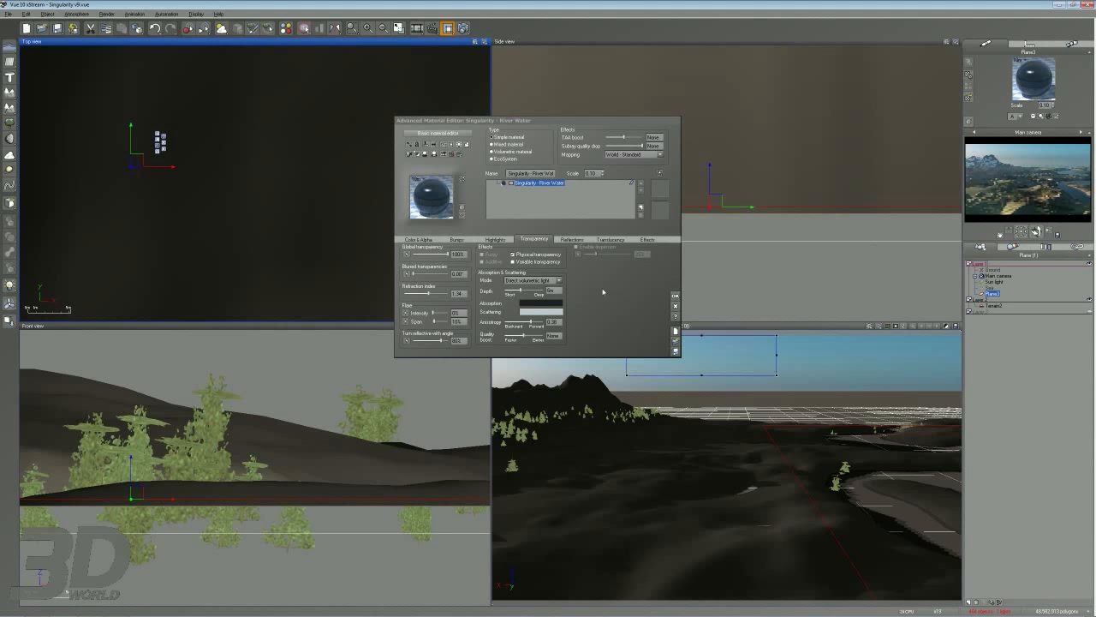
left_click_drag(531, 322, 538, 322)
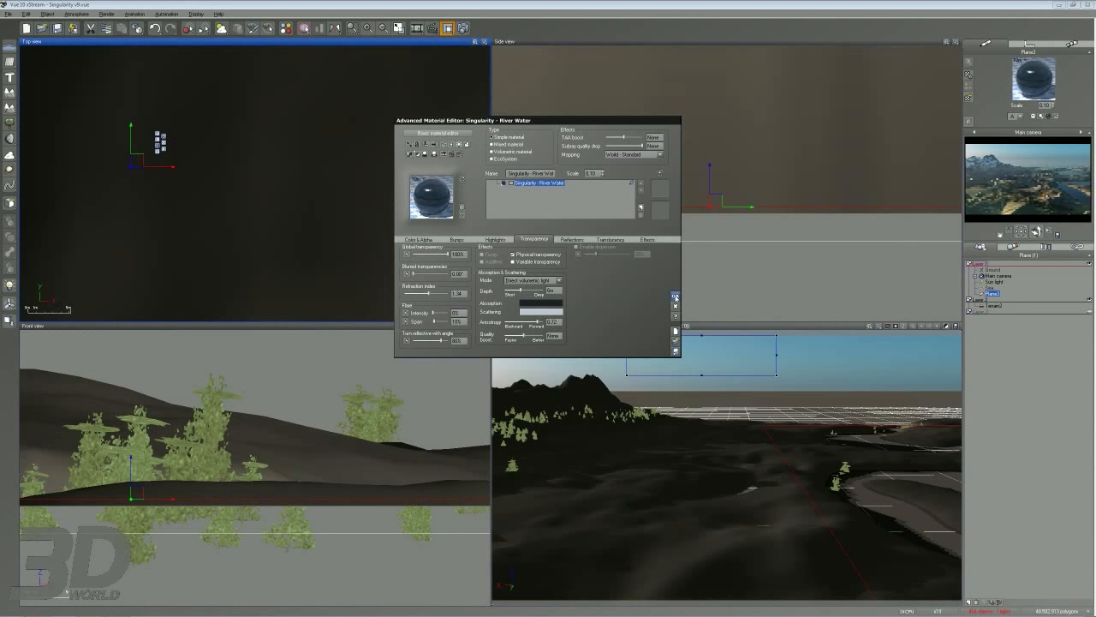
left_click(675, 297)
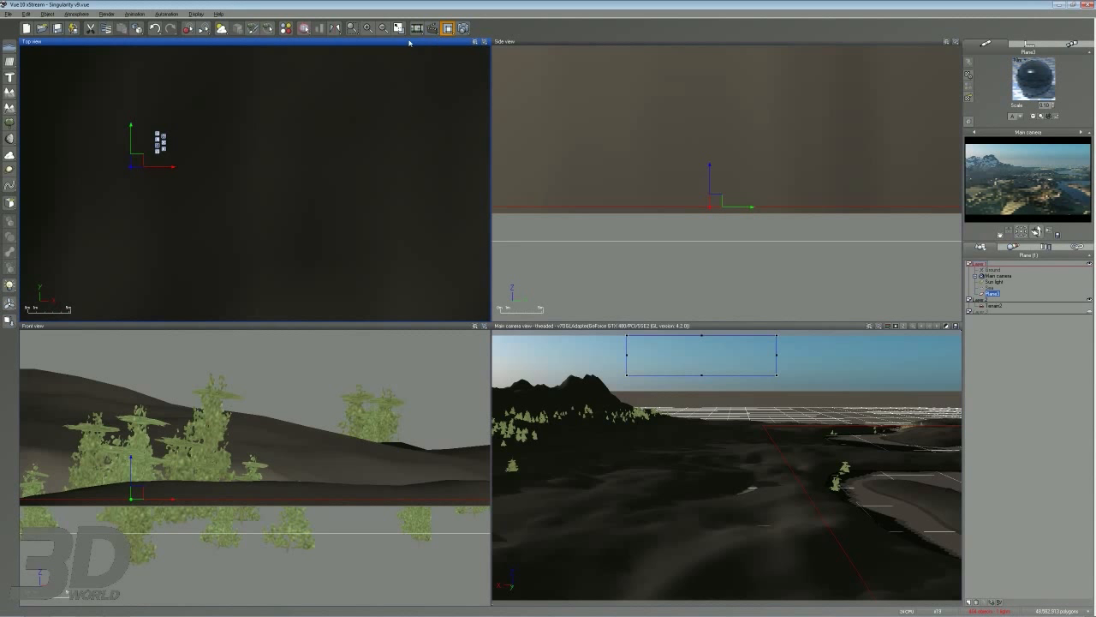
Restrict the render region to the near river bend in the main camera view and render it.
left_click(626, 349)
left_click_drag(626, 348, 822, 501)
left_click(463, 28)
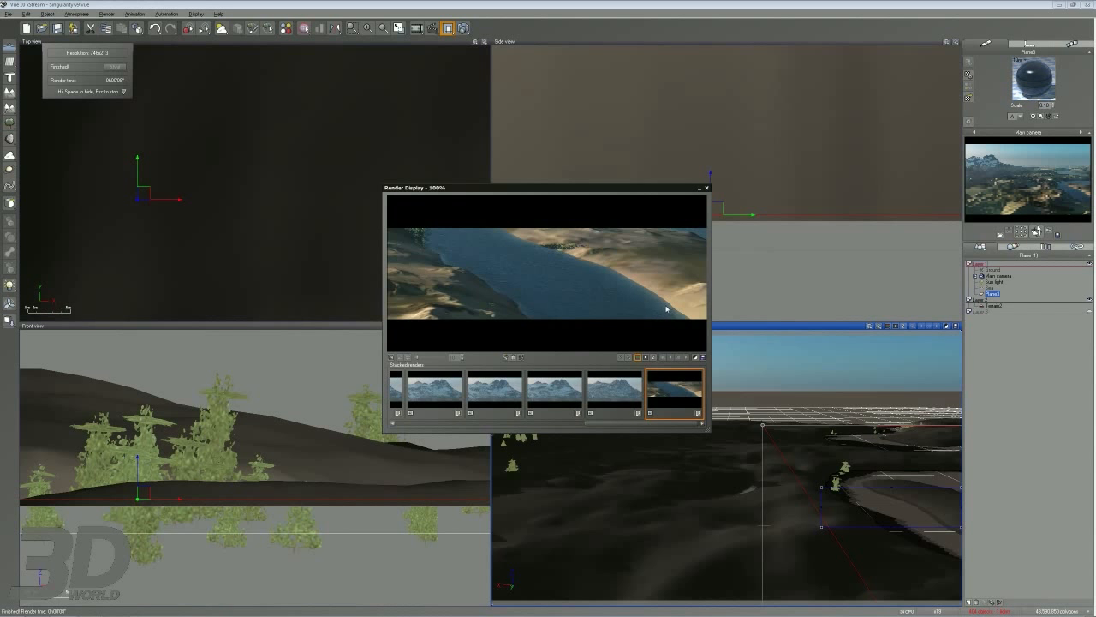
left_click(707, 188)
Try a greater absorption and scattering depth for the River Water and re-render the river region.
double_click(1032, 79)
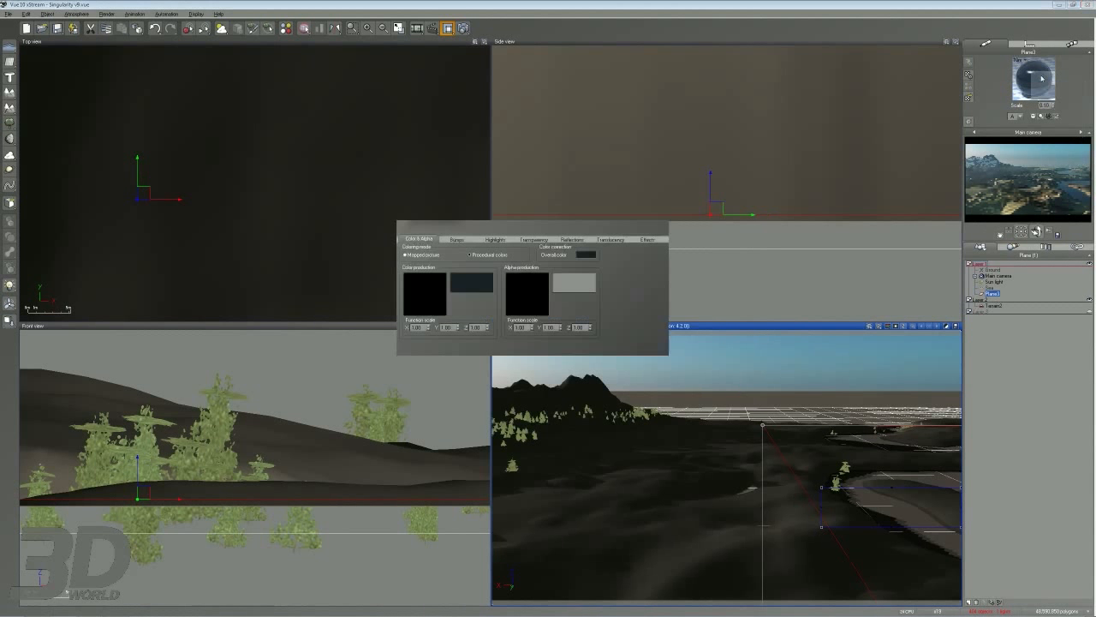
left_click_drag(533, 289, 539, 290)
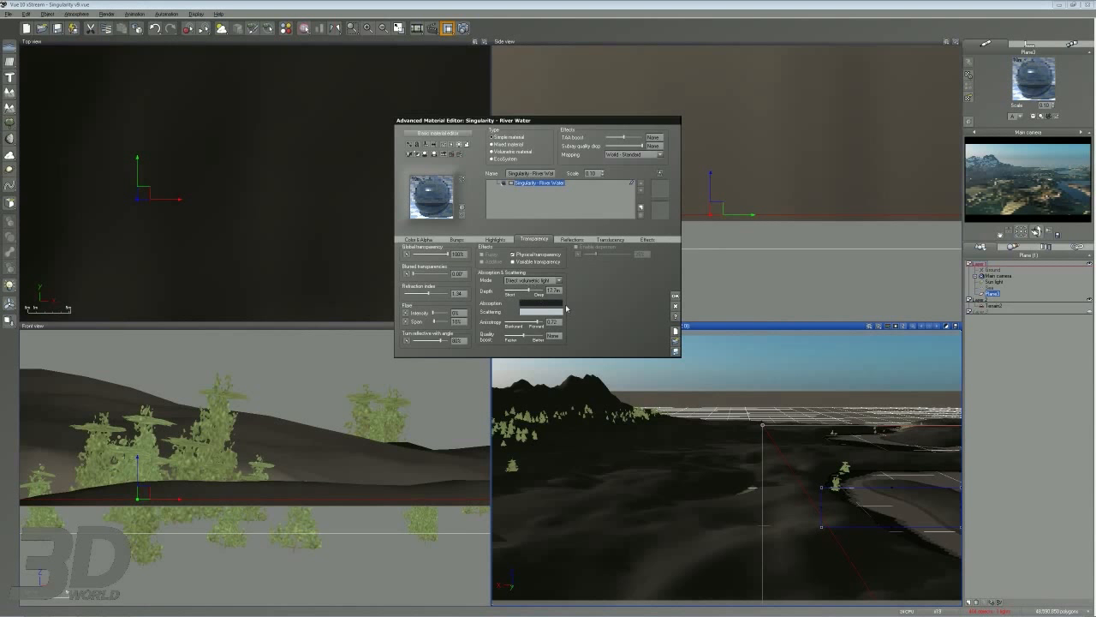
left_click(675, 296)
left_click(463, 30)
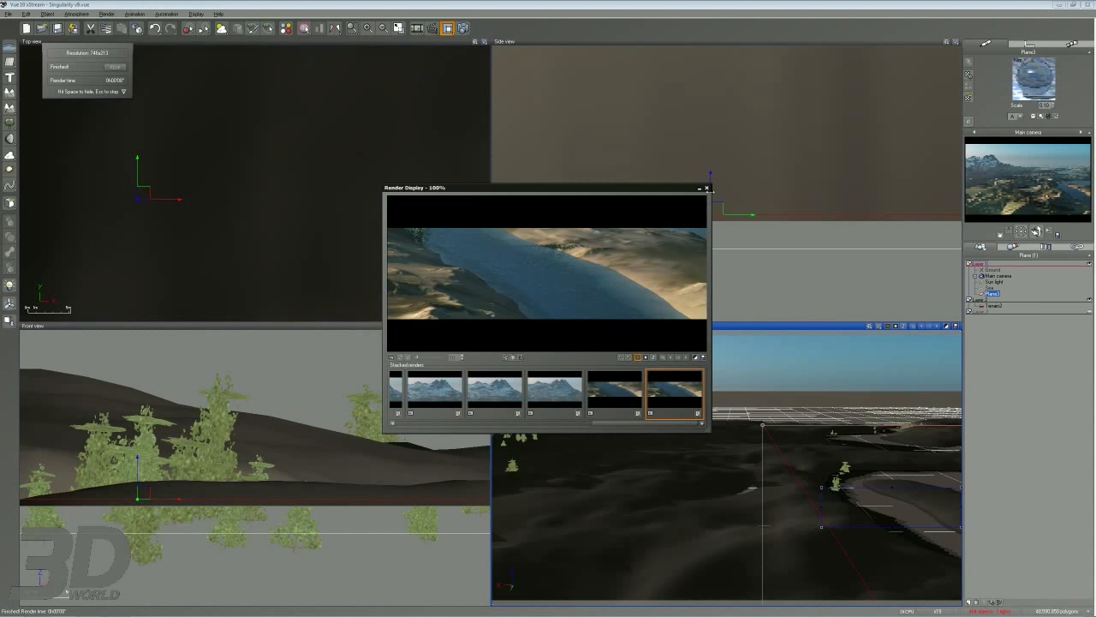
left_click(706, 187)
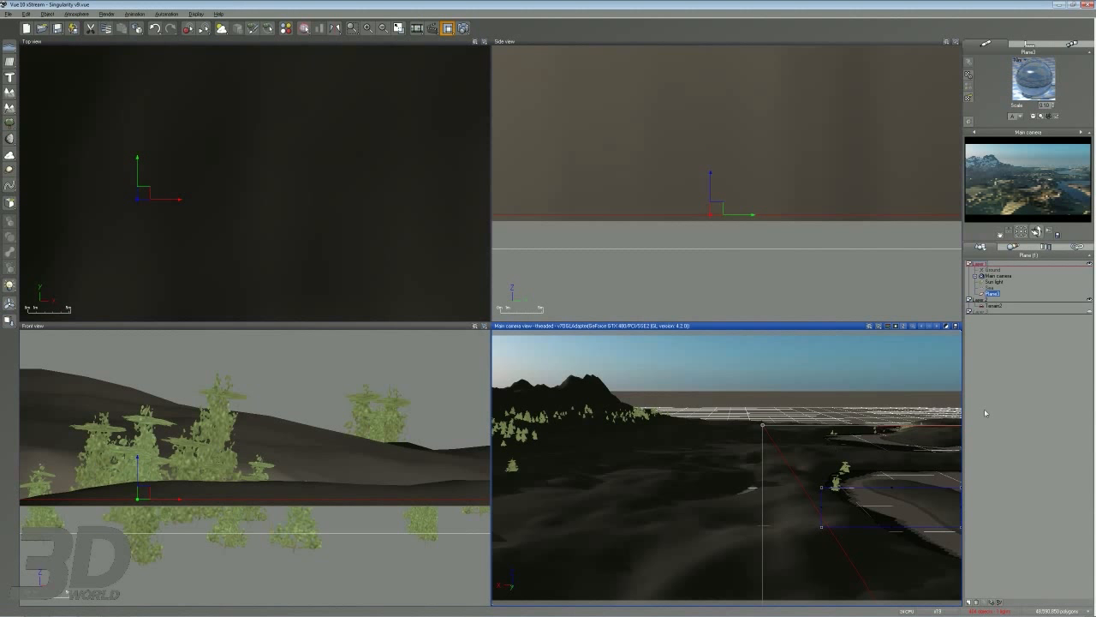
Reduce the River Water's absorption and scattering depth to about 8.5 m and accept the material.
double_click(1034, 79)
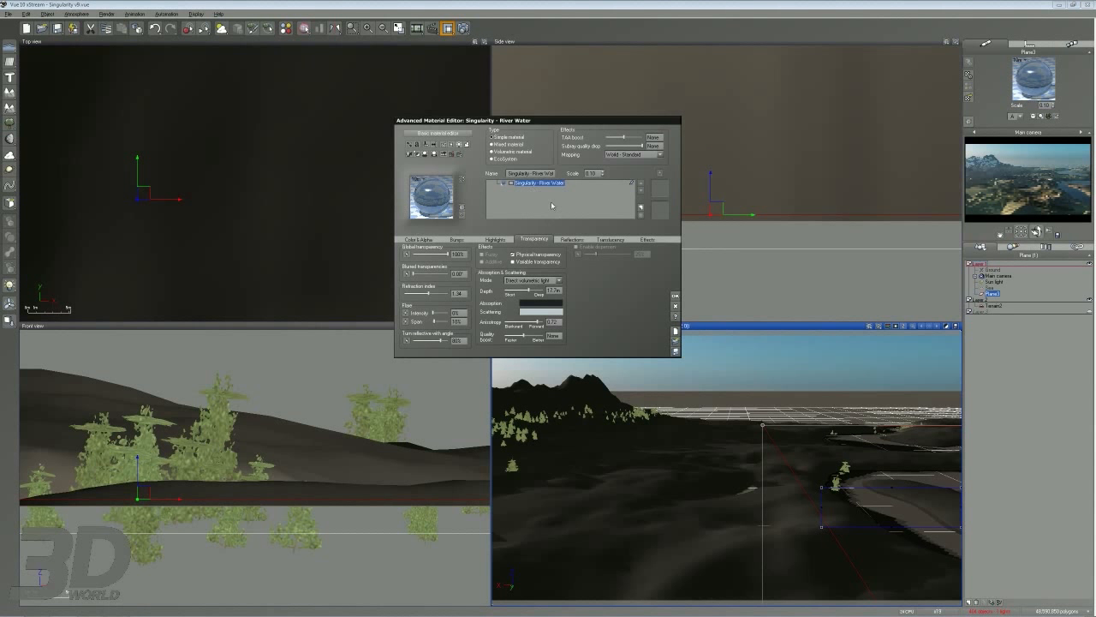
left_click_drag(529, 286, 523, 288)
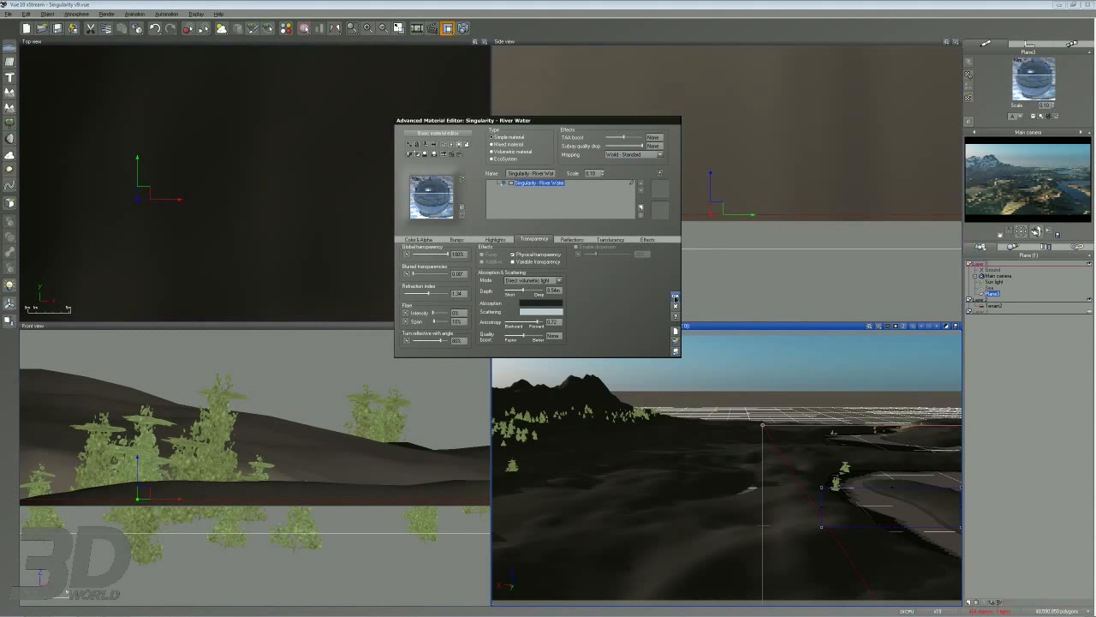
left_click(675, 295)
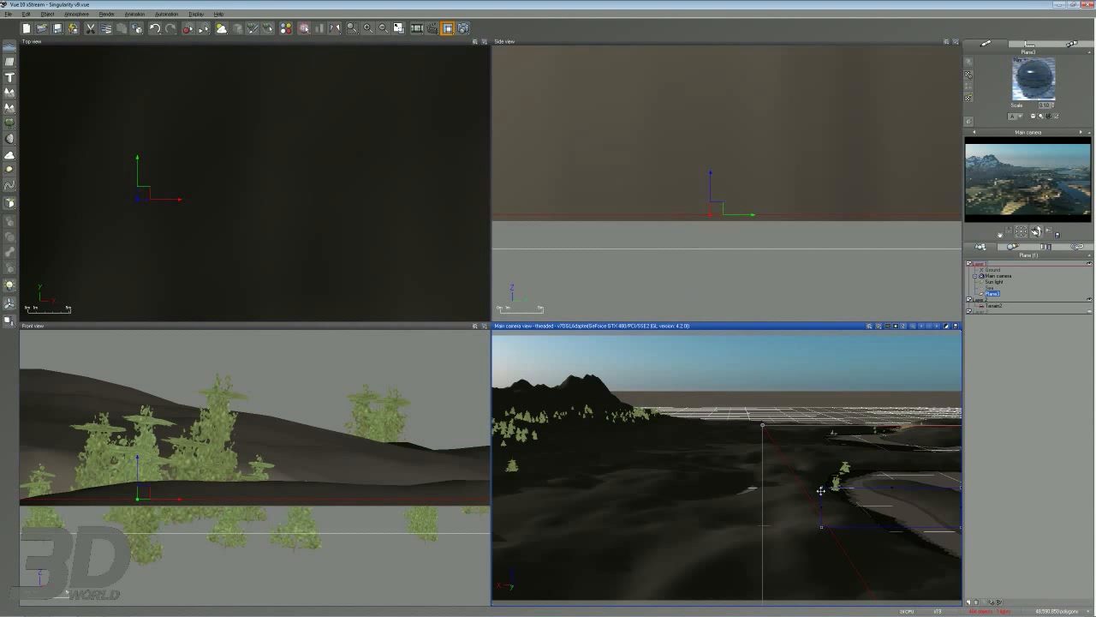
Reshape the main camera's render region so it also covers the distant river bend.
mouse_move(822, 488)
left_mouse_down()
mouse_move(856, 435)
mouse_move(890, 416)
left_mouse_up()
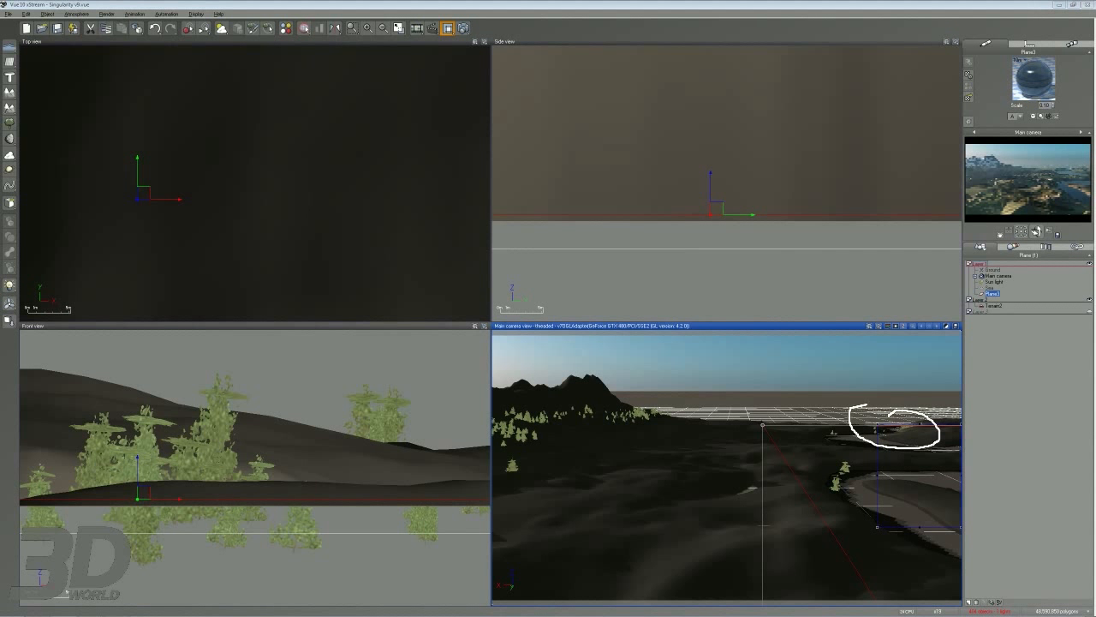
key("Escape")
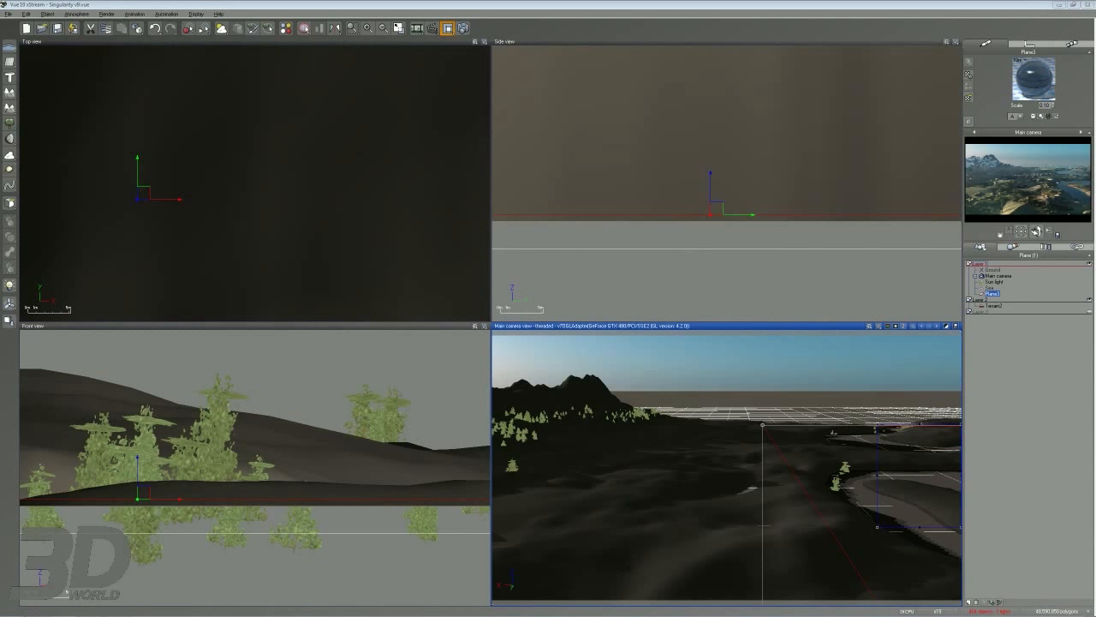